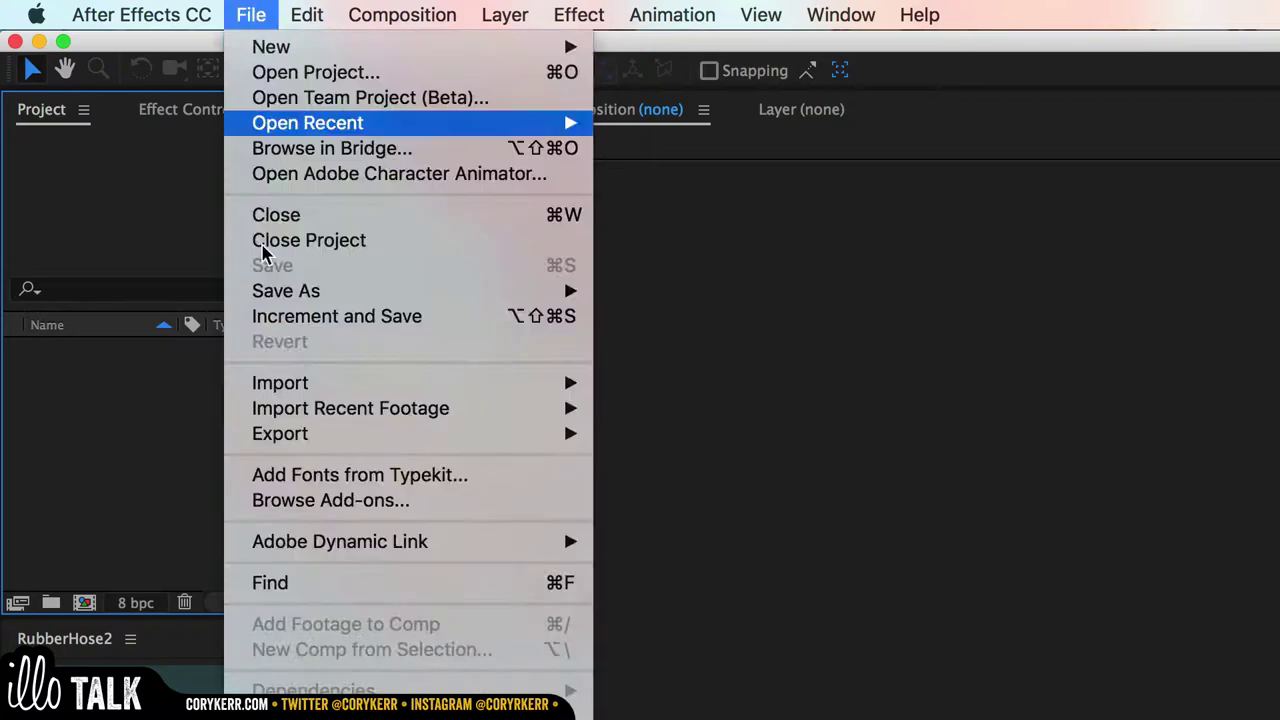
- Import 3d_zoom_assets(1).ai from Downloads as Composition - Retain Layer Sizes
mouse_move(306, 383)
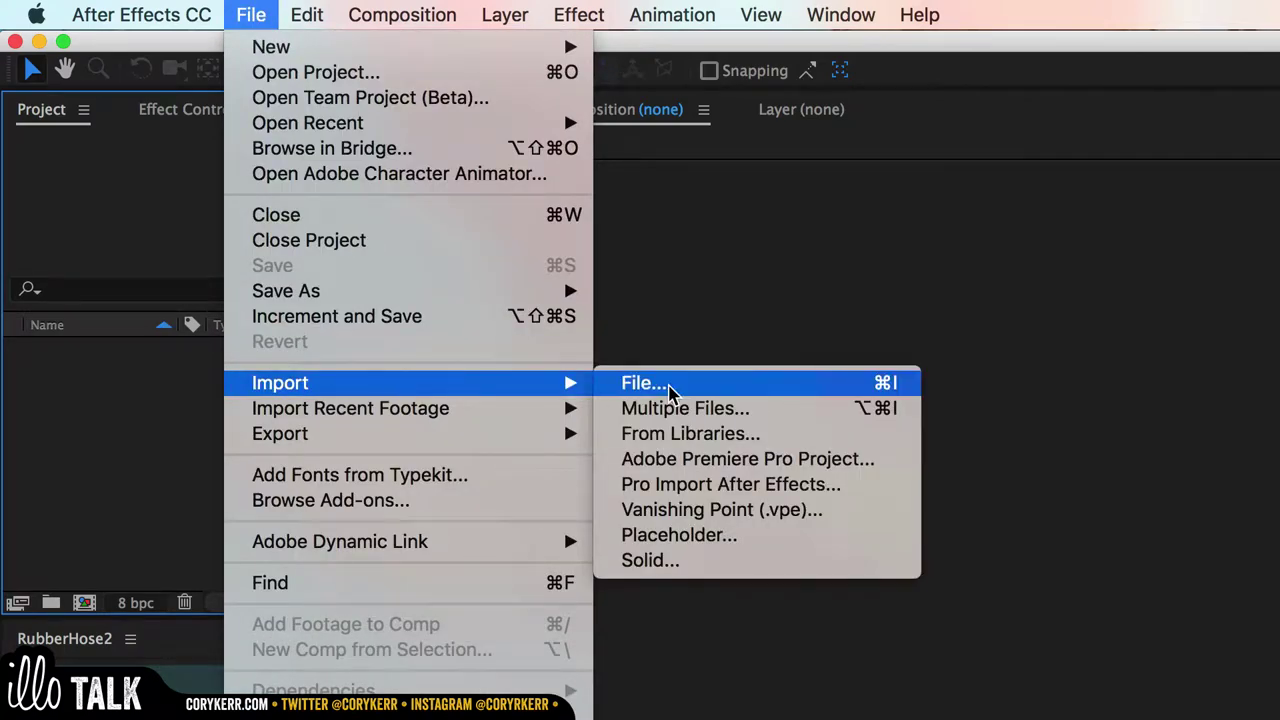
left_click(675, 392)
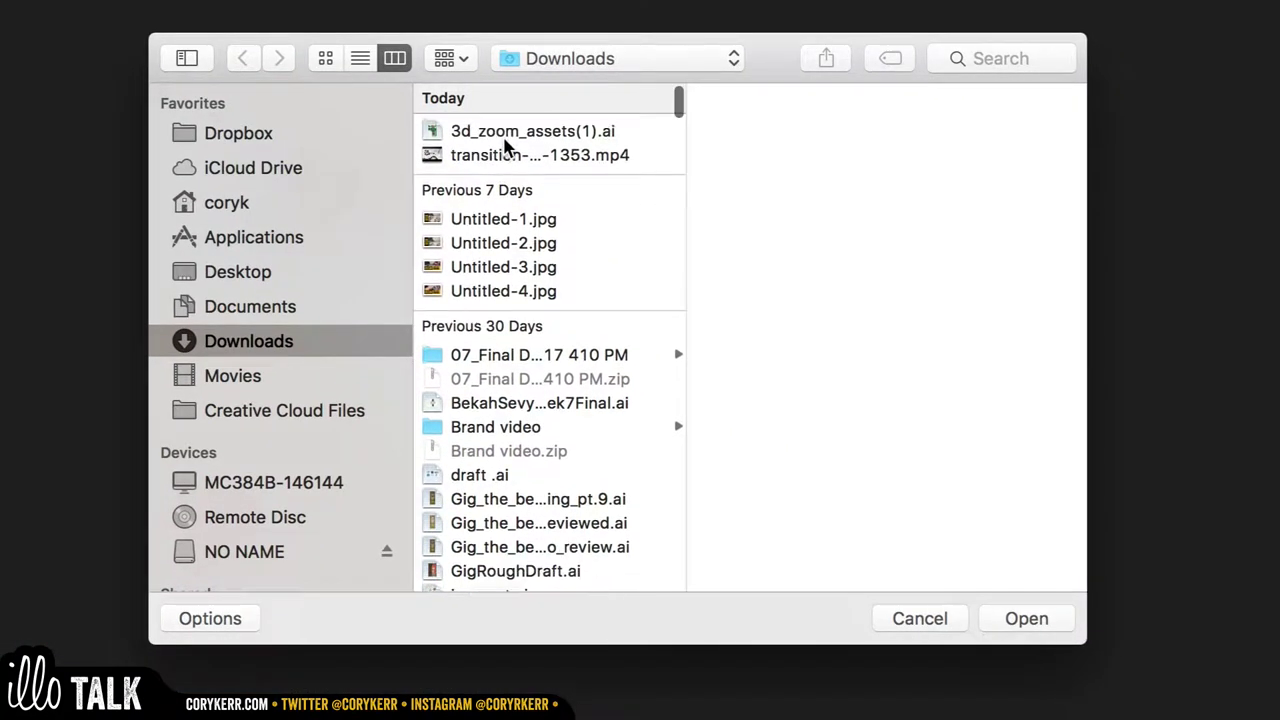
left_click(515, 135)
left_click(230, 620)
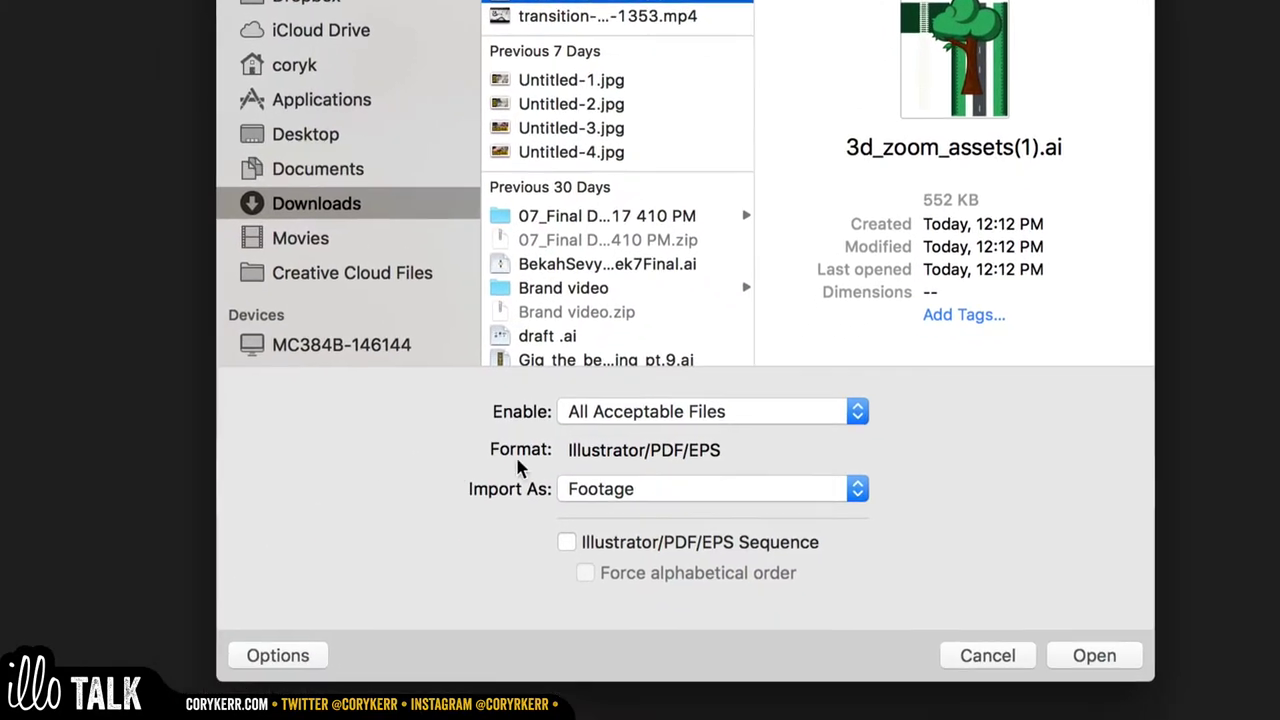
left_click(757, 464)
left_click(750, 512)
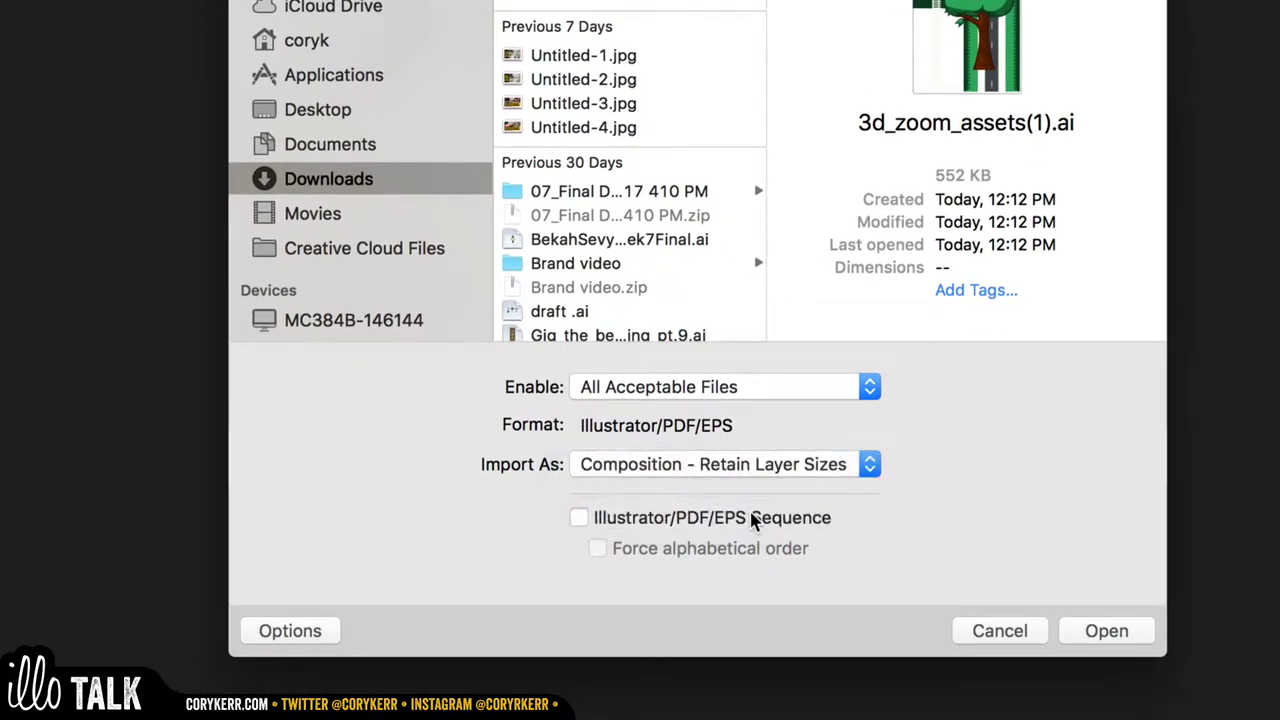
left_click(1106, 631)
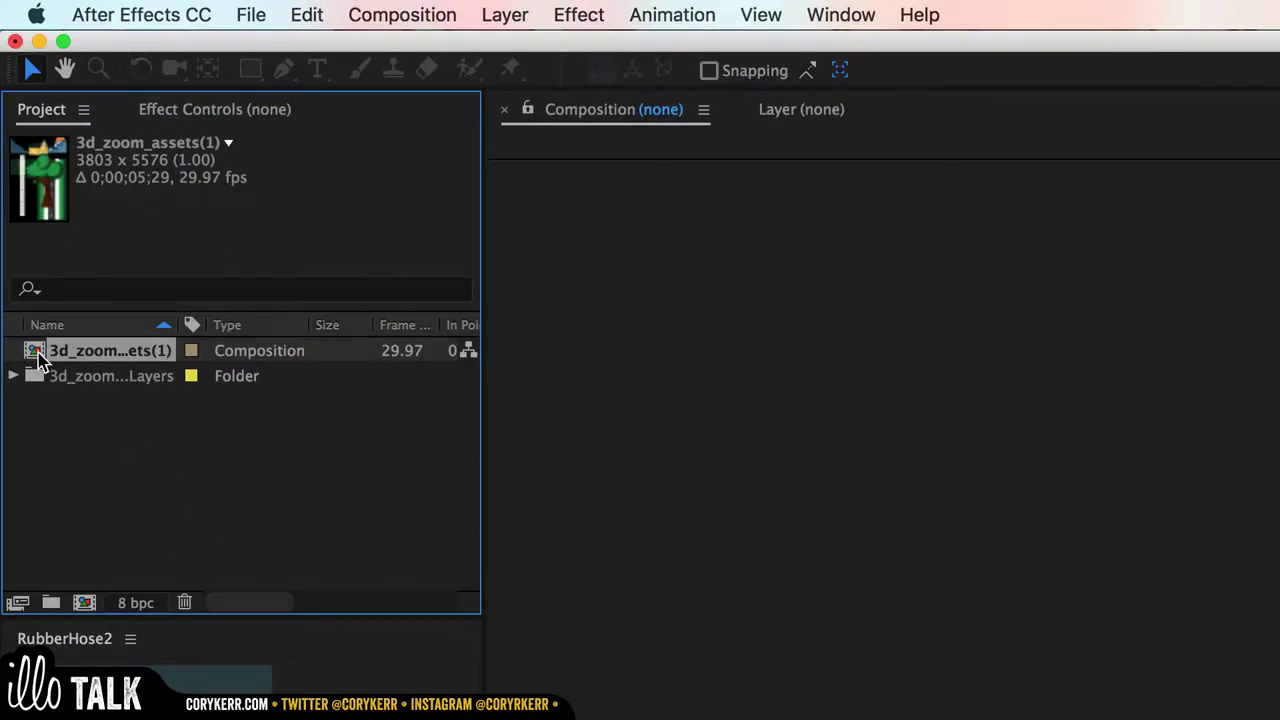
- Check the contents of the imported layers folder and open the 3d_zoom_assets(1) composition
left_click(14, 376)
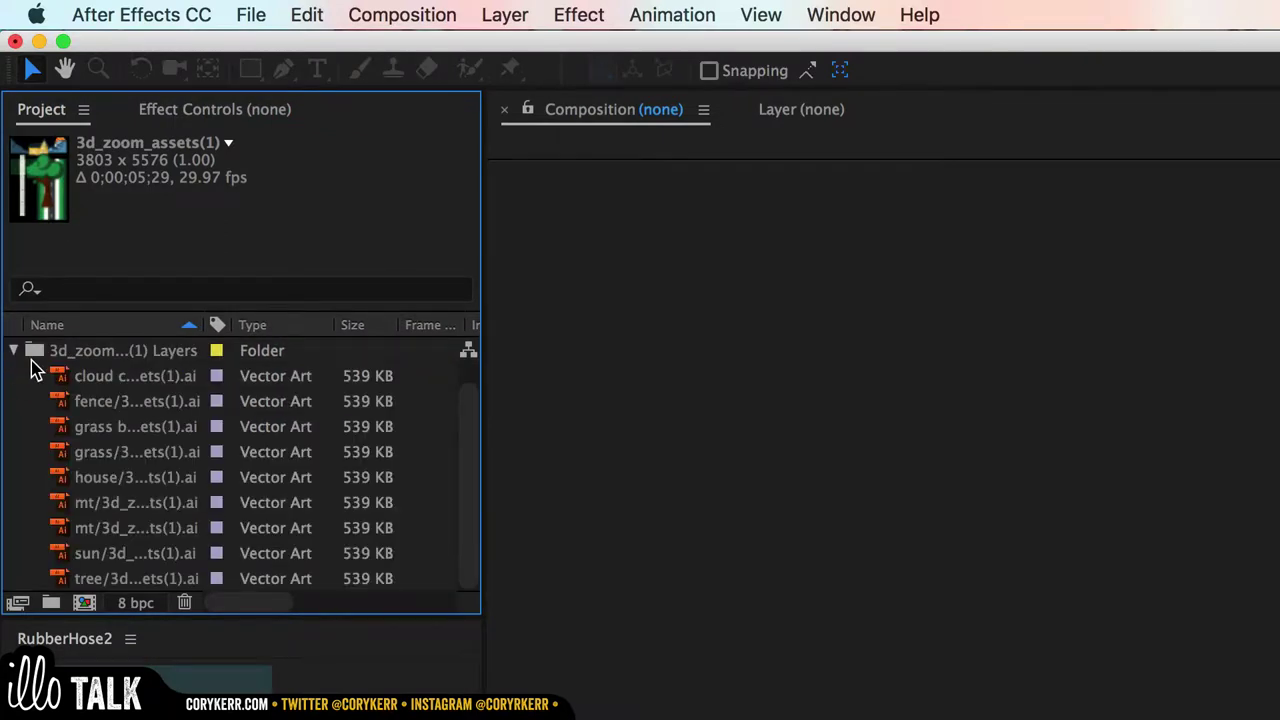
left_click(13, 350)
double_click(40, 352)
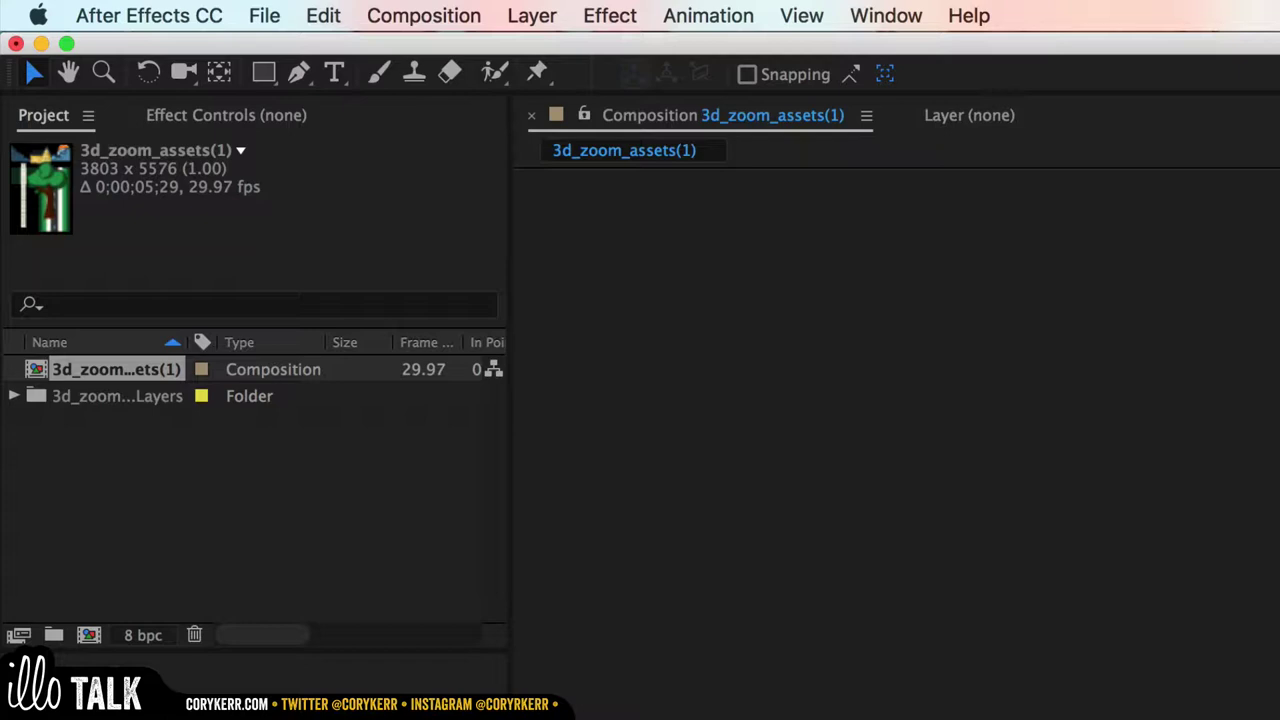
- Start a new composition and set its frame size to 1920 by 1080 px
left_click(398, 14)
left_click(420, 50)
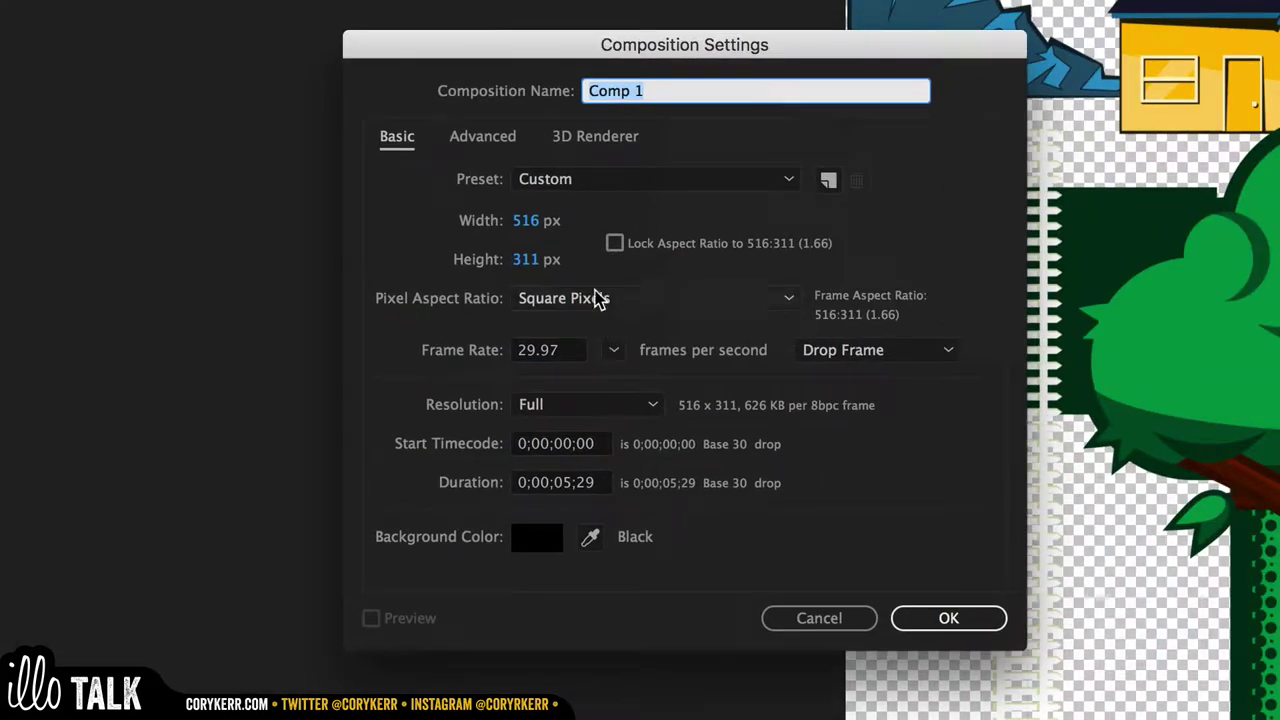
left_click(525, 220)
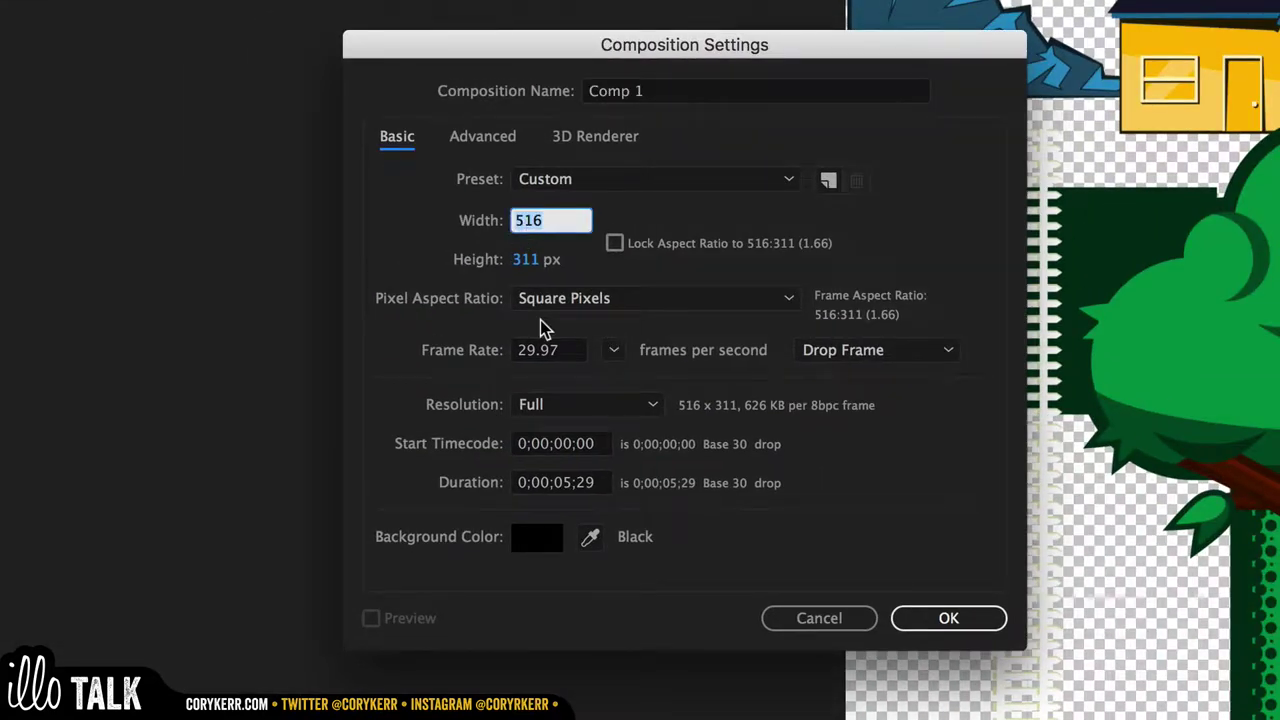
type("19")
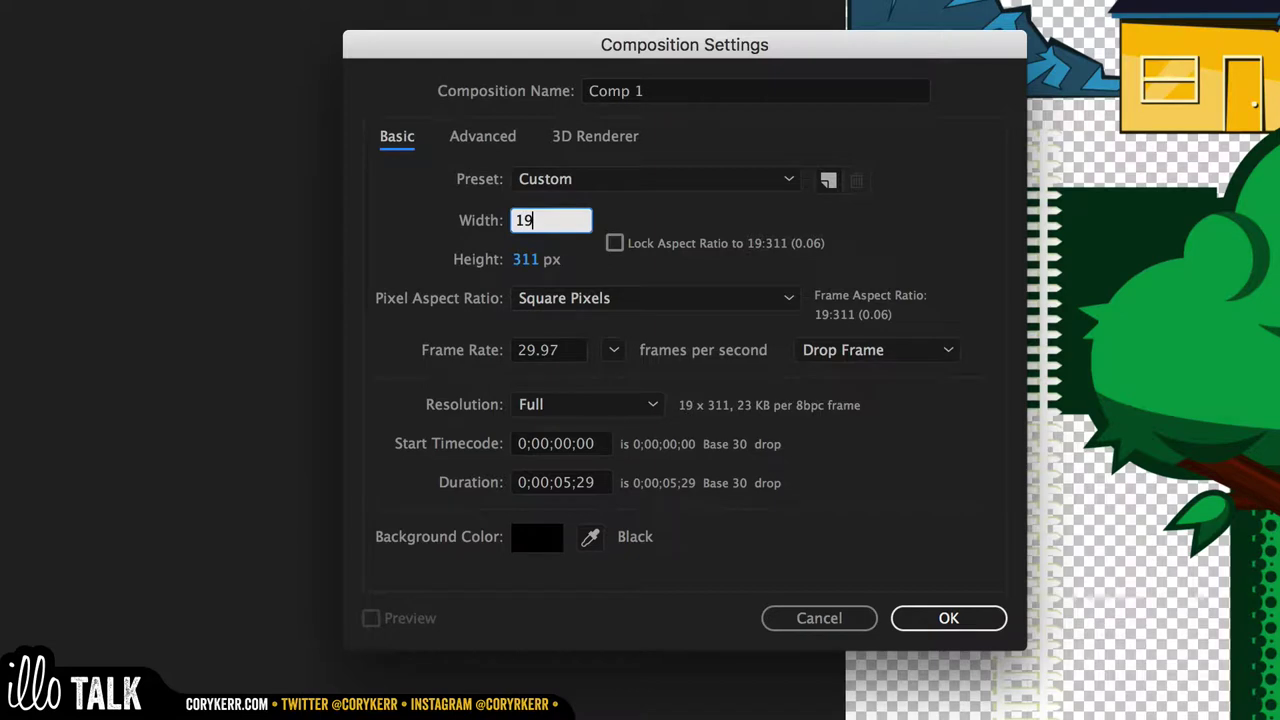
type("20")
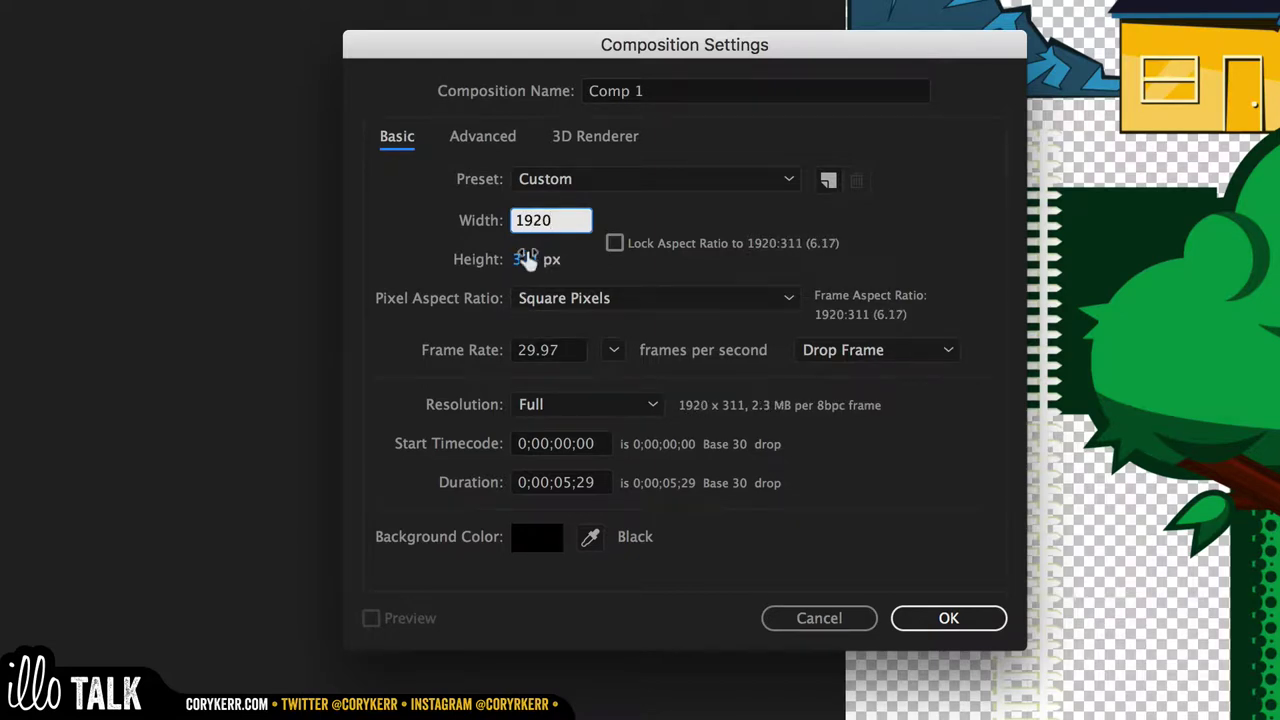
left_click(527, 260)
type("1080")
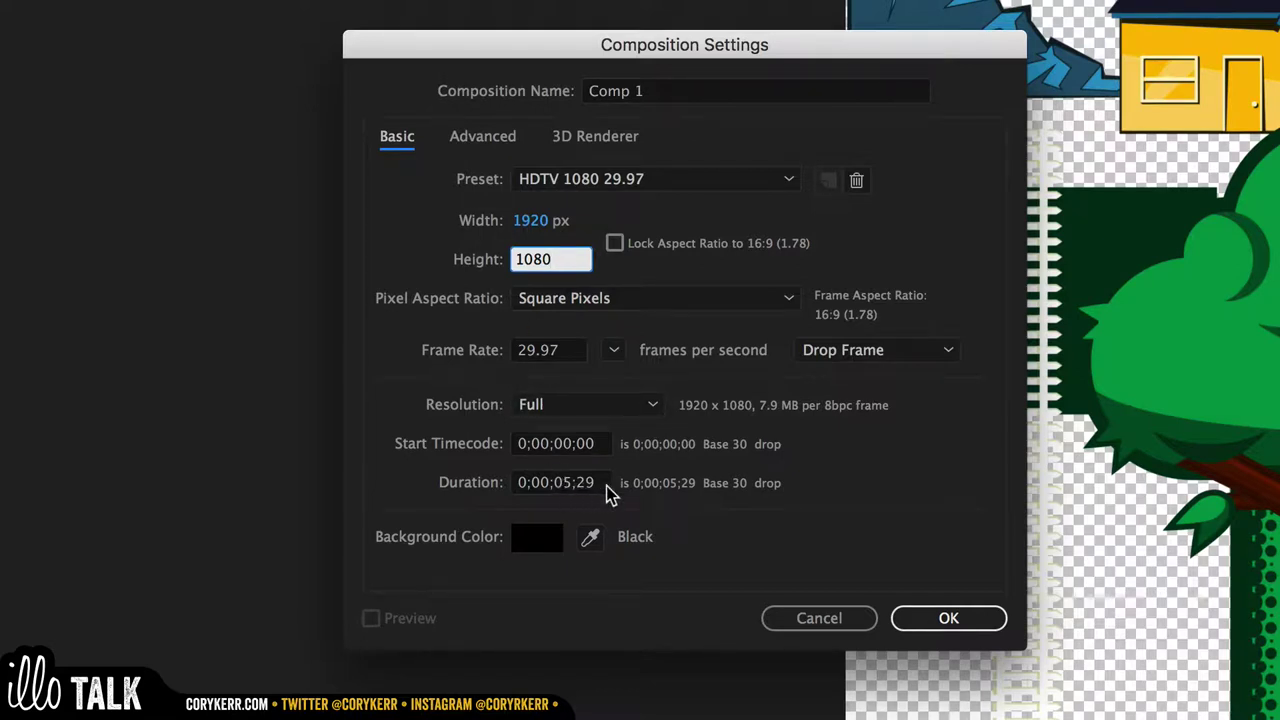
- Give the new composition a gray background color and create it
left_click(540, 535)
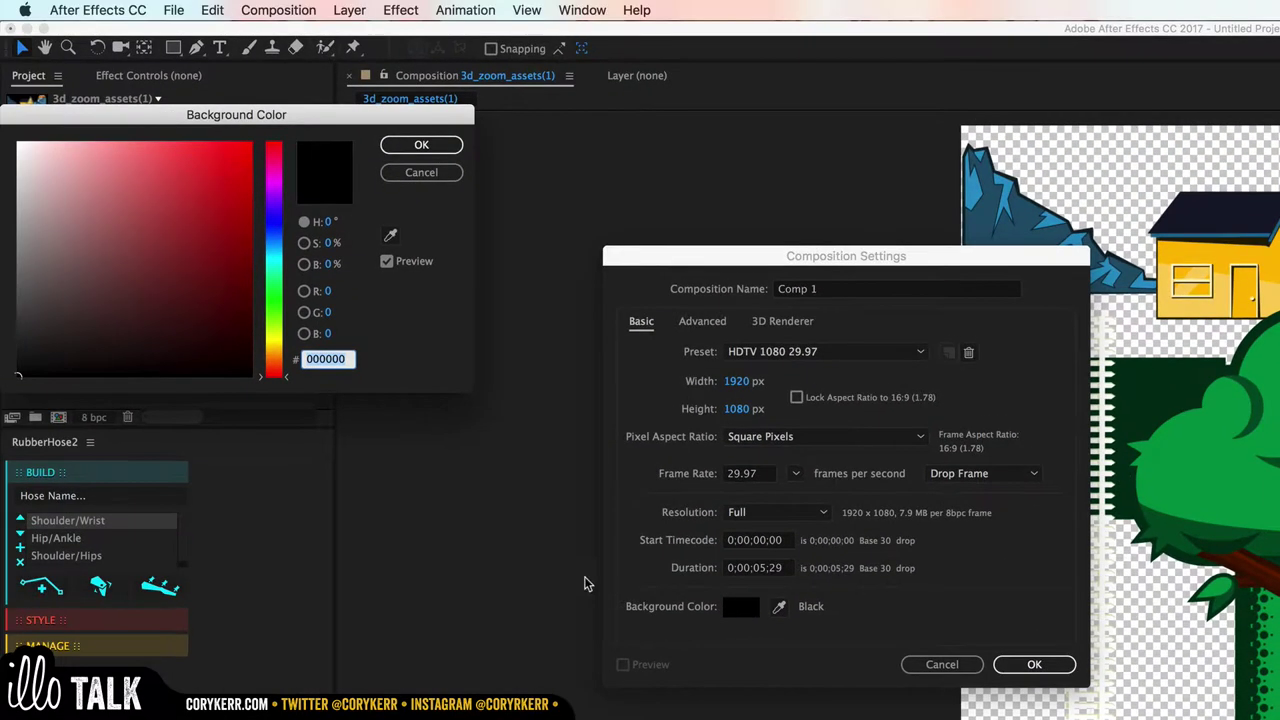
left_click_drag(19, 170, 10, 228)
left_click(405, 150)
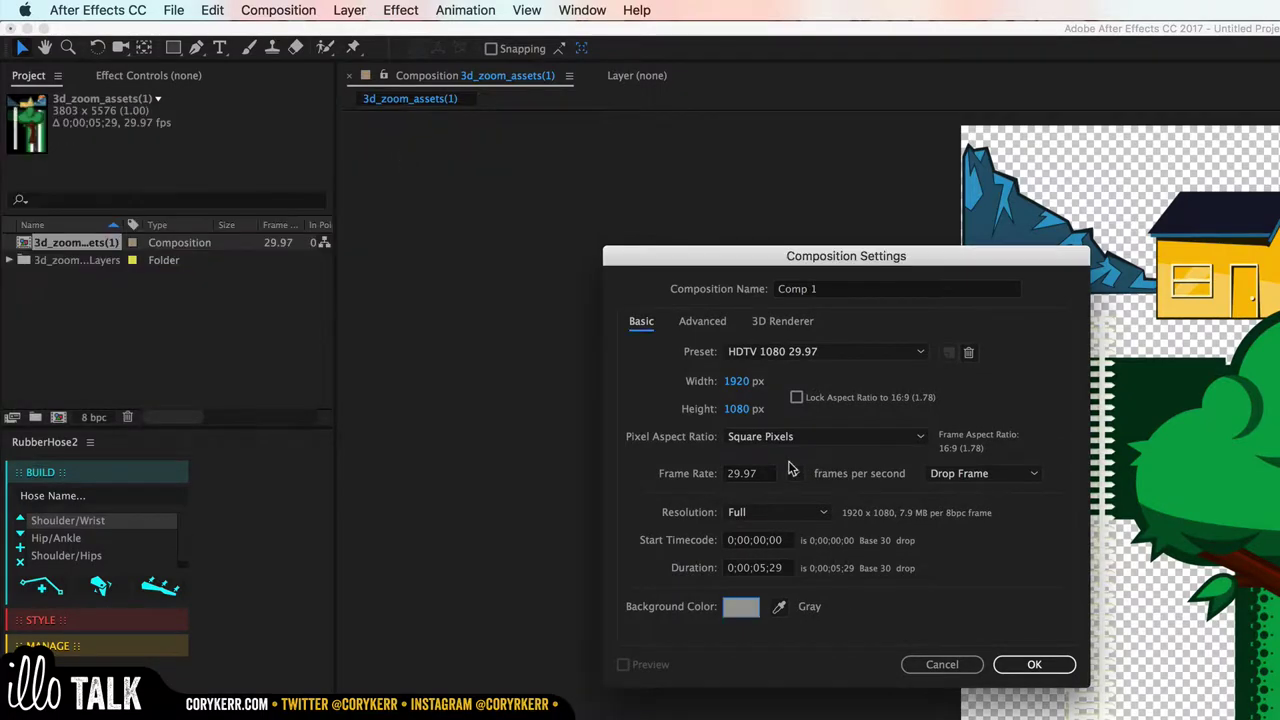
left_click(1034, 664)
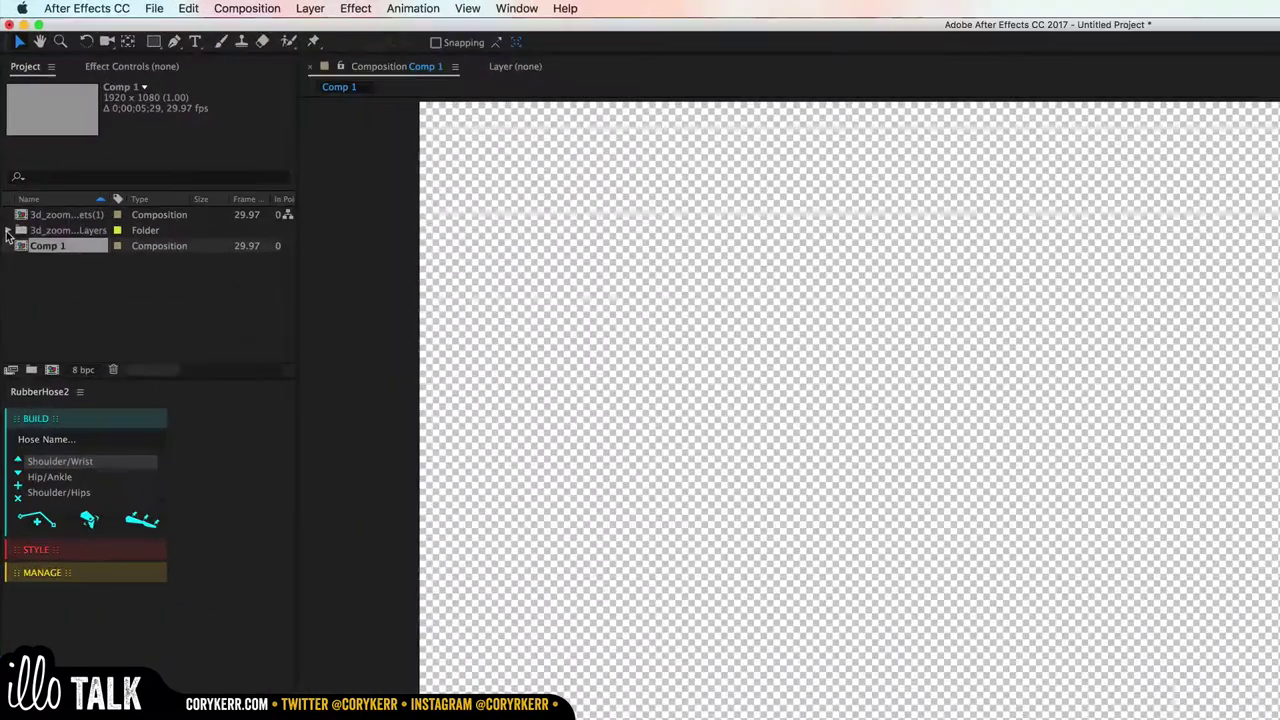
- Preview the artwork in the imported layers folder and add the cloud to the Comp 1 timeline
left_click(8, 142)
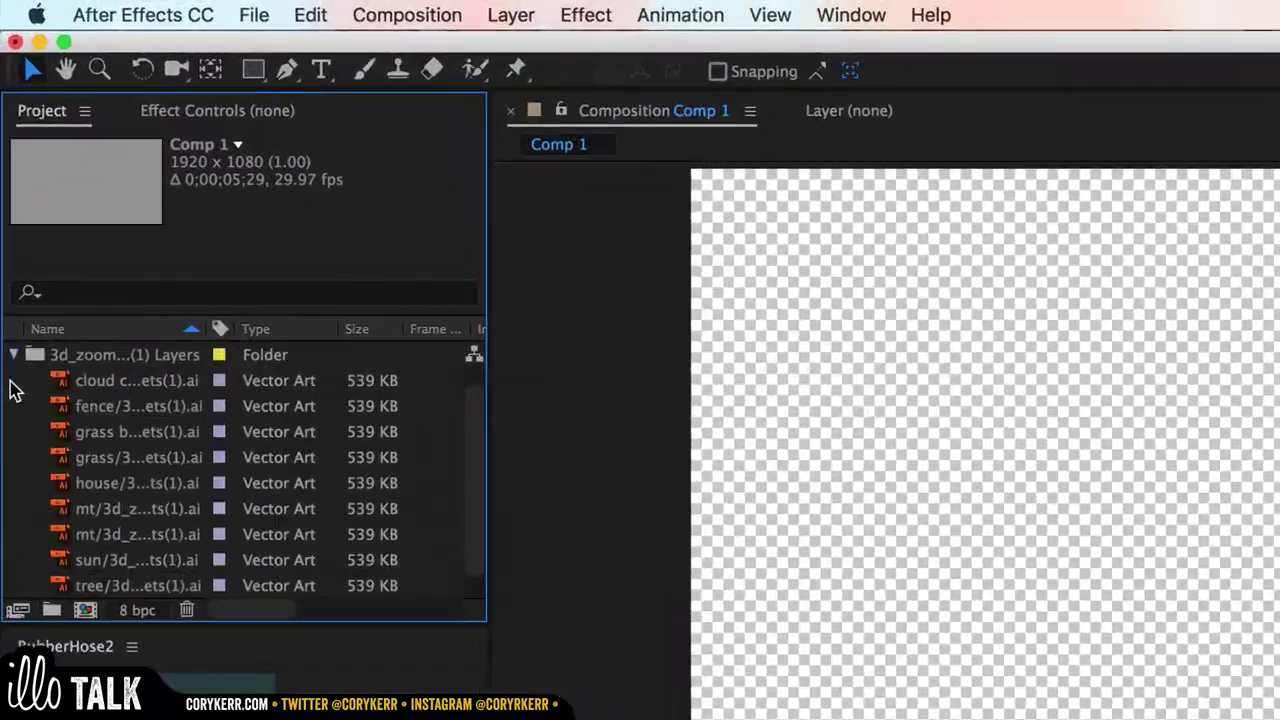
left_click(32, 143)
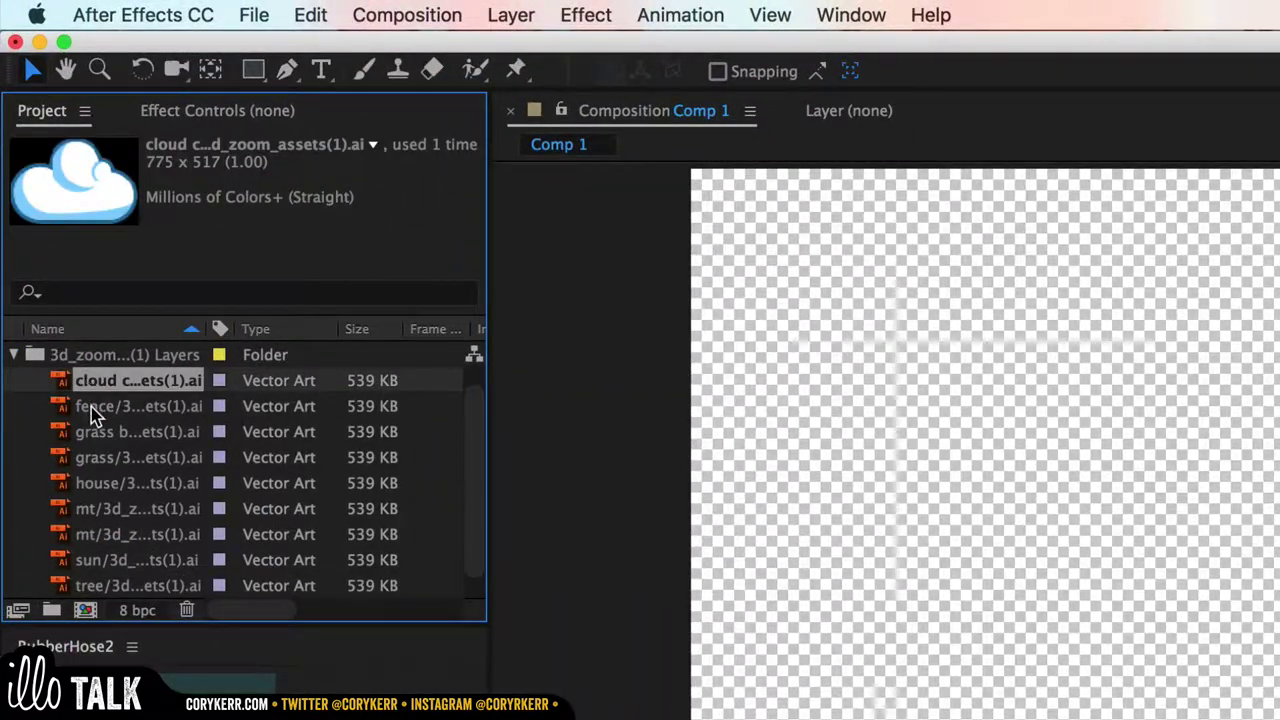
left_click(92, 408)
left_click(91, 436)
left_click(90, 458)
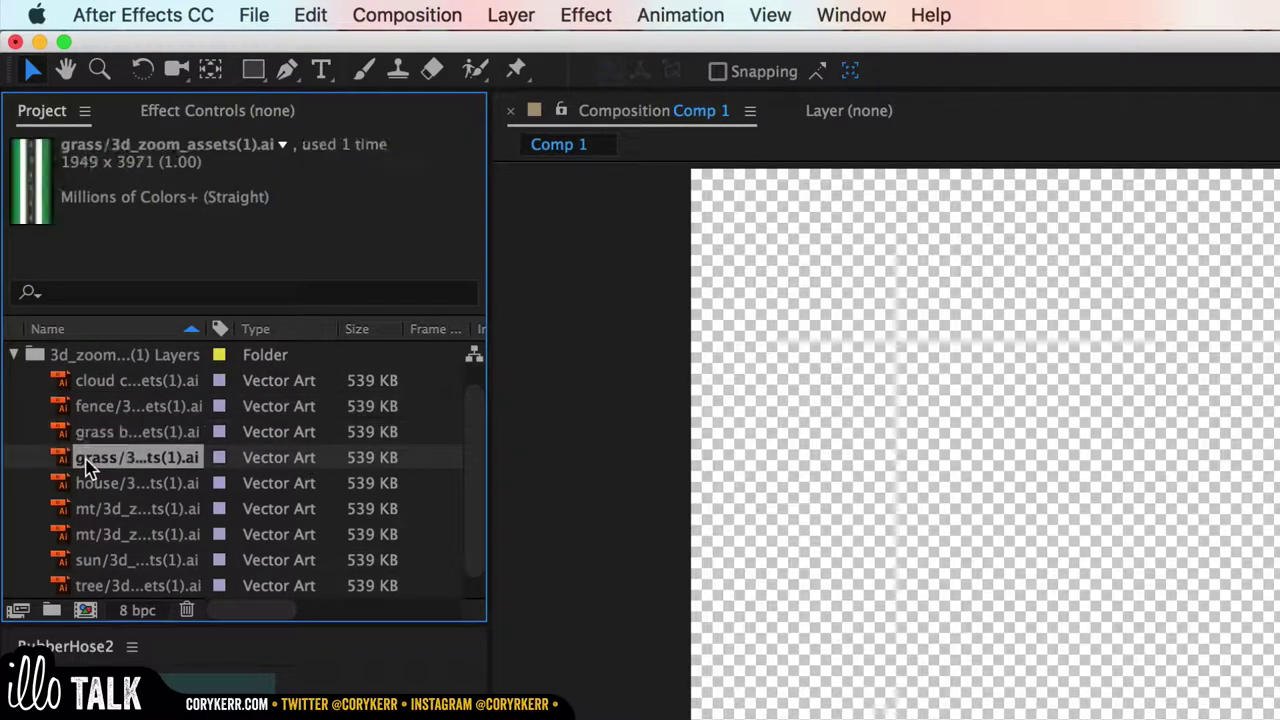
left_click(95, 384)
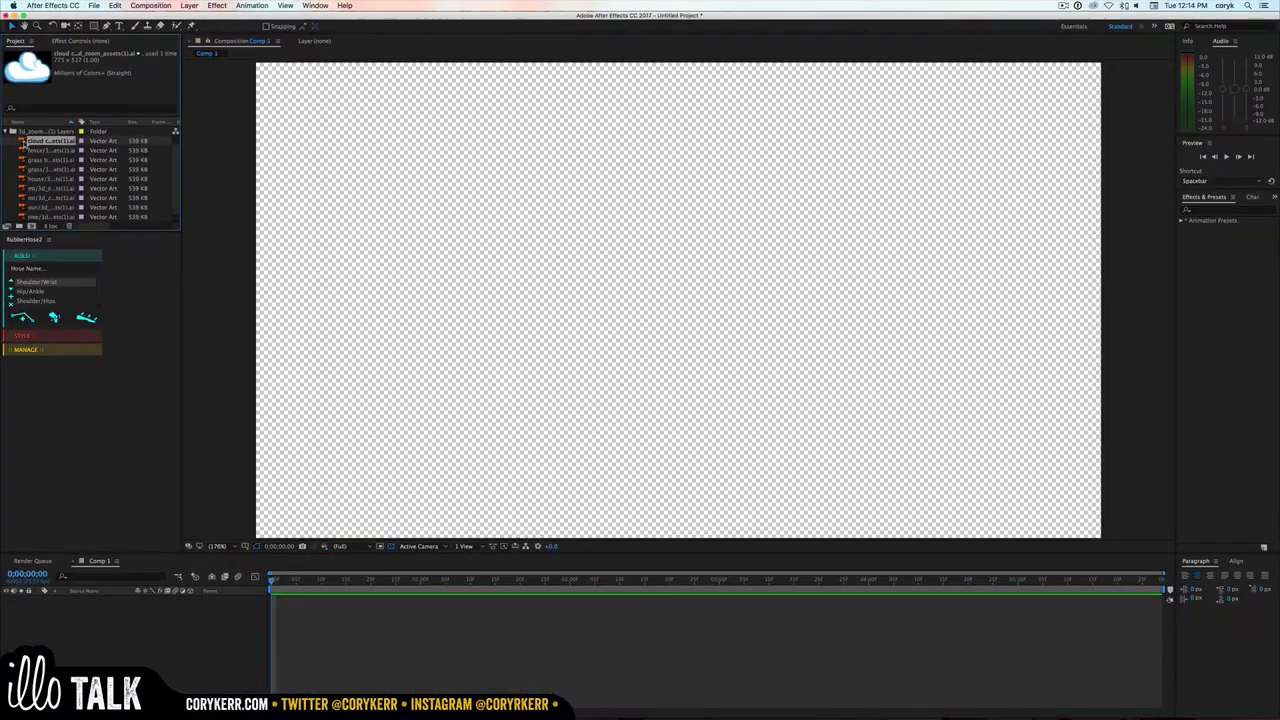
left_click_drag(22, 143, 89, 646)
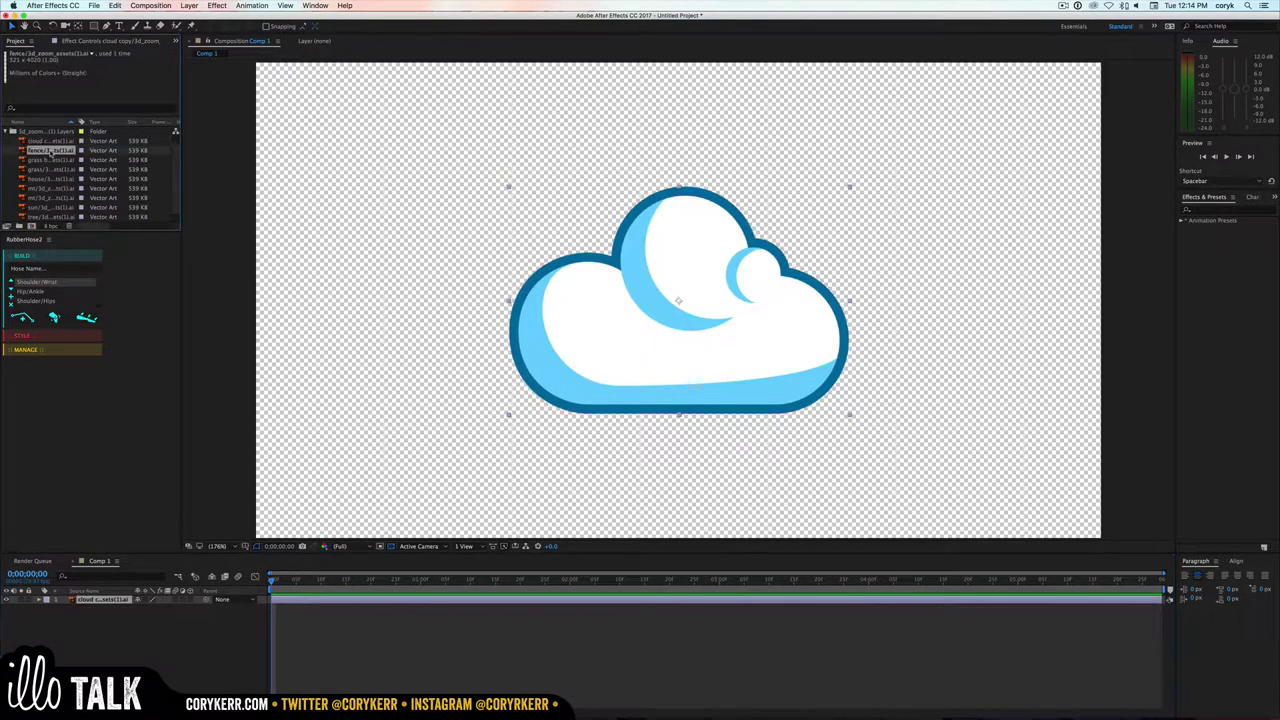
- Add the house artwork and the first mountain artwork (mt) to Comp 1, stacked below the cloud layer
left_click(50, 159)
left_click(47, 169)
left_click(48, 179)
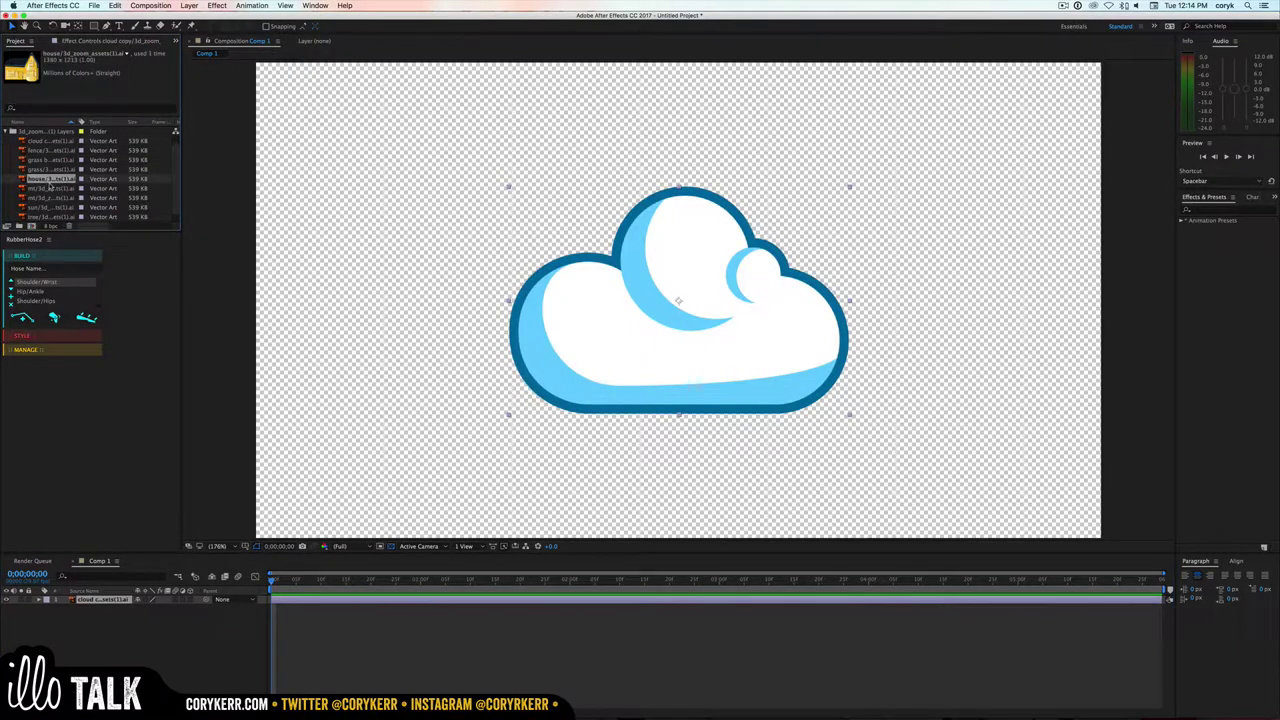
left_click_drag(38, 362, 75, 612)
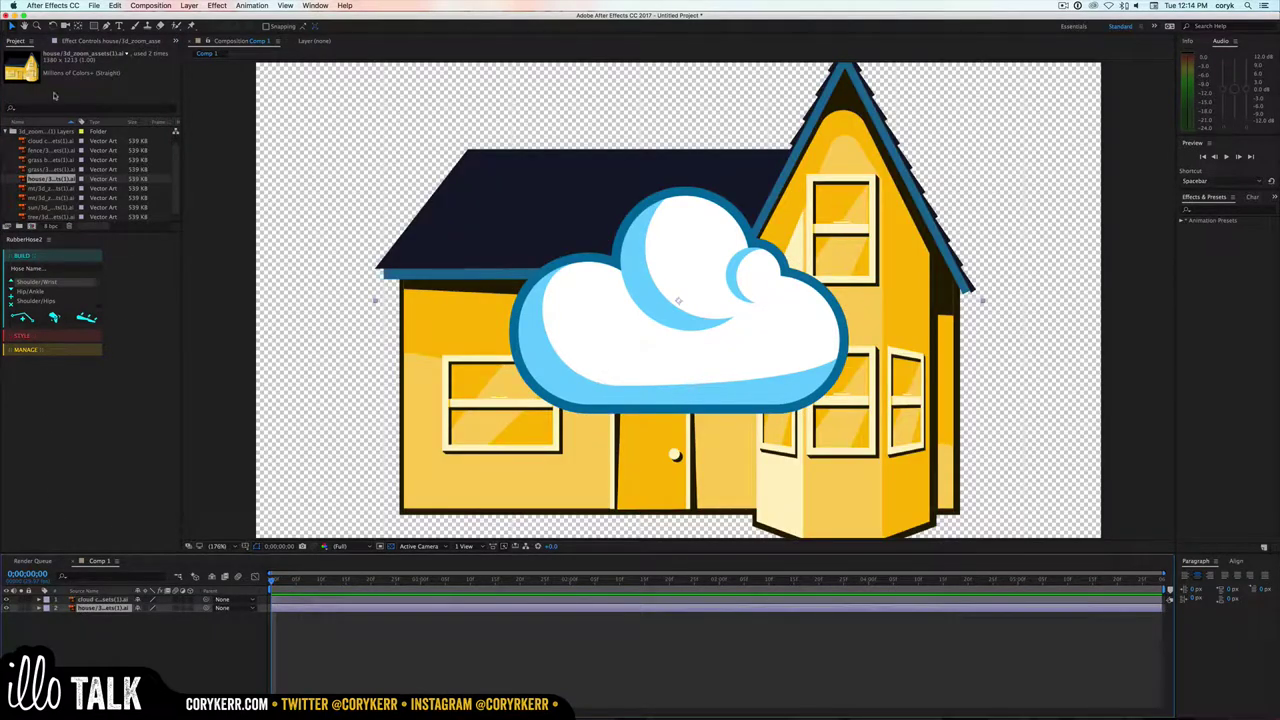
left_click(40, 188)
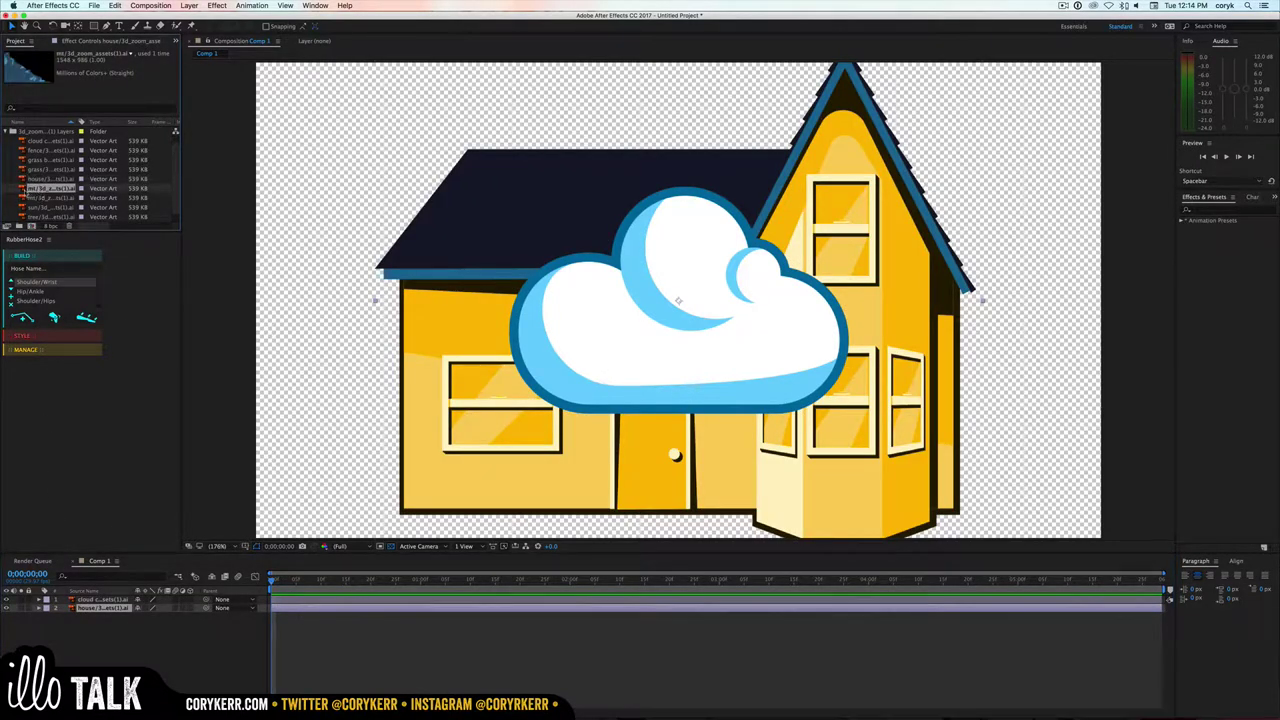
left_click_drag(26, 192, 58, 614)
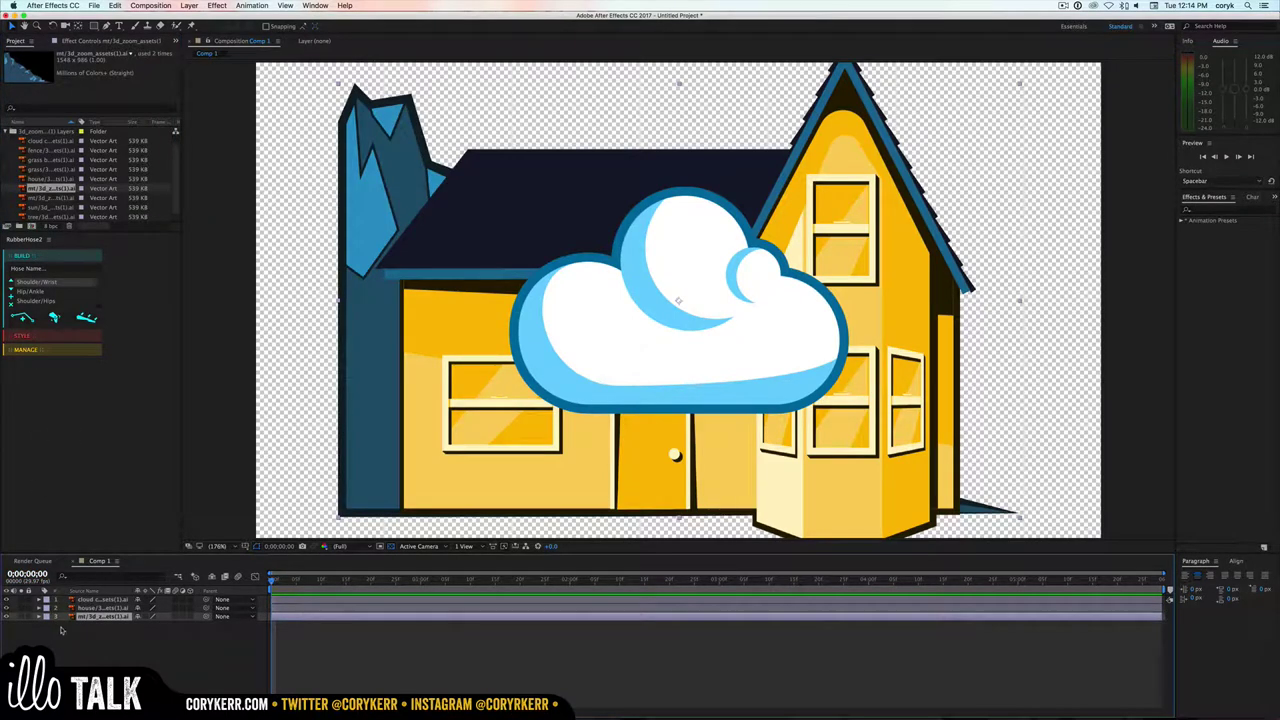
- Change the composition viewer's layout to 4 Views
key("super")
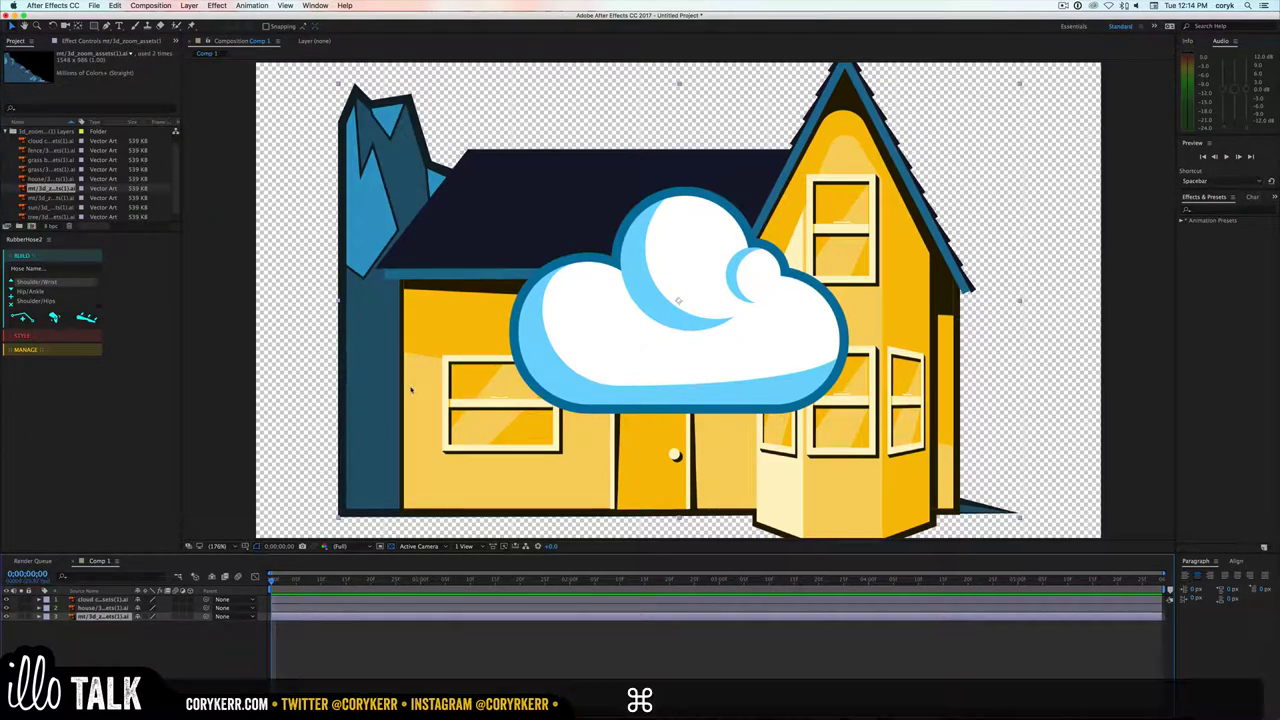
left_click(232, 547)
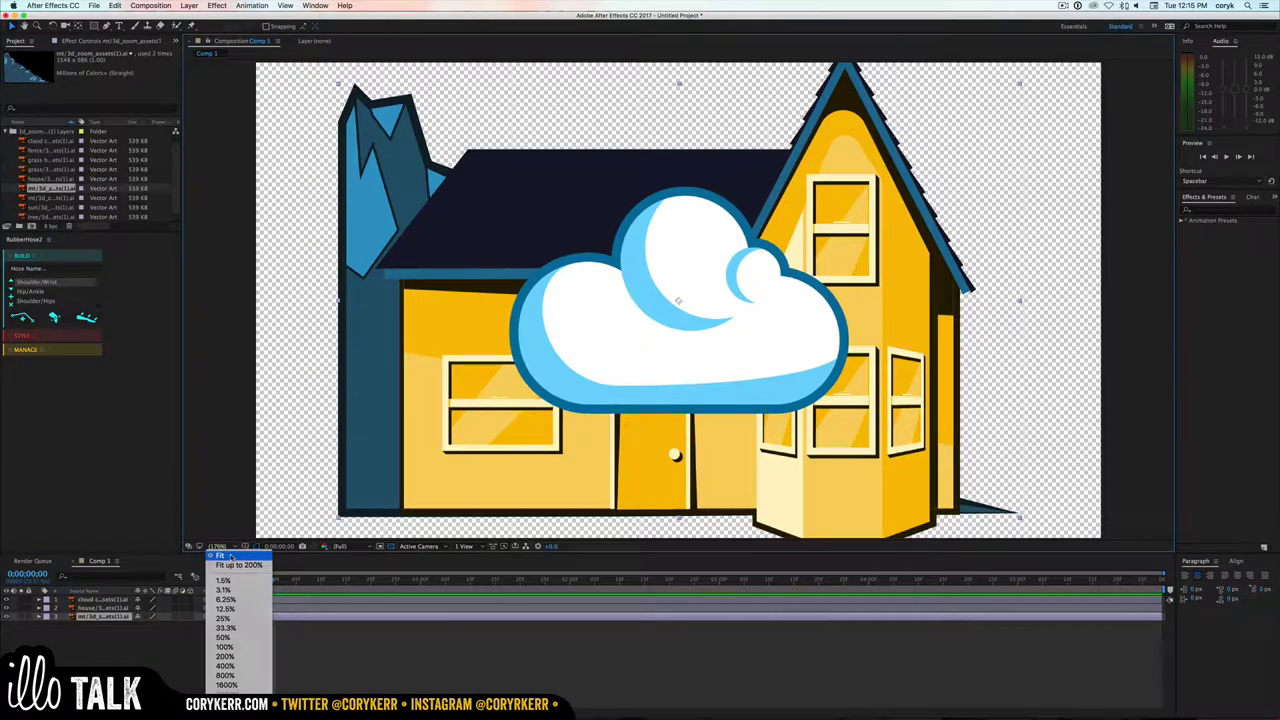
left_click(222, 556)
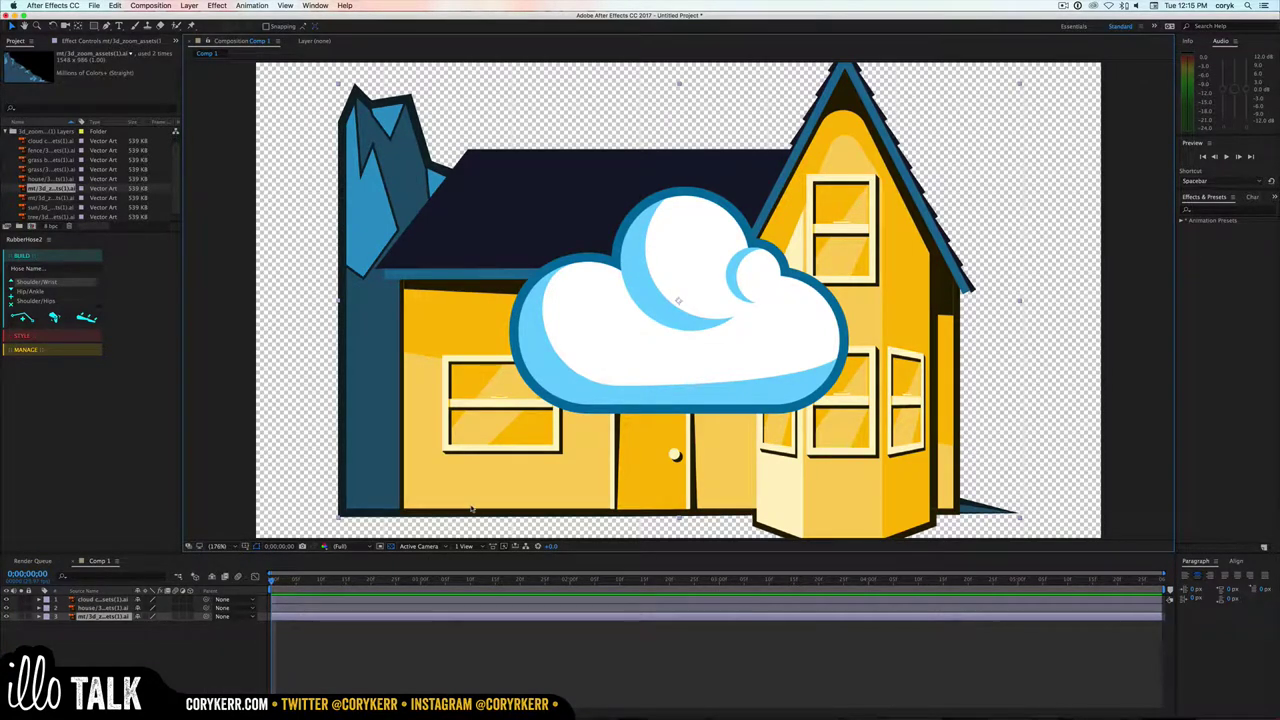
key("super+minus")
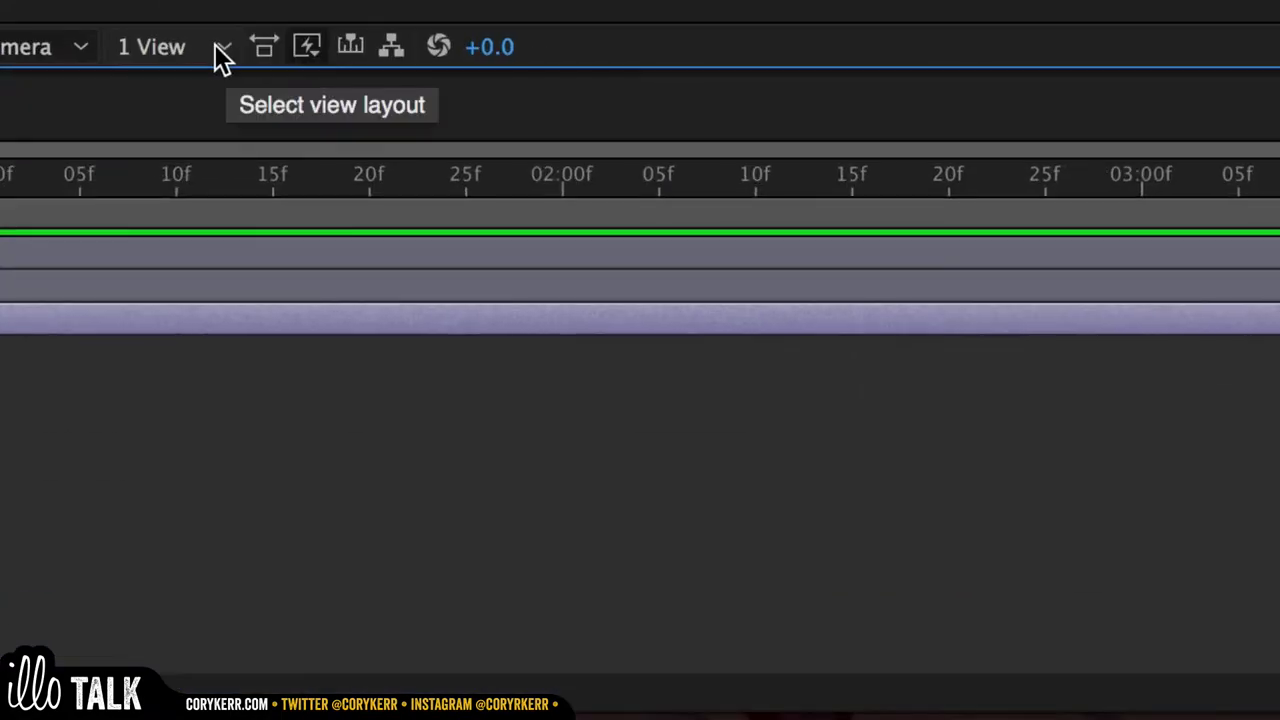
left_click(482, 548)
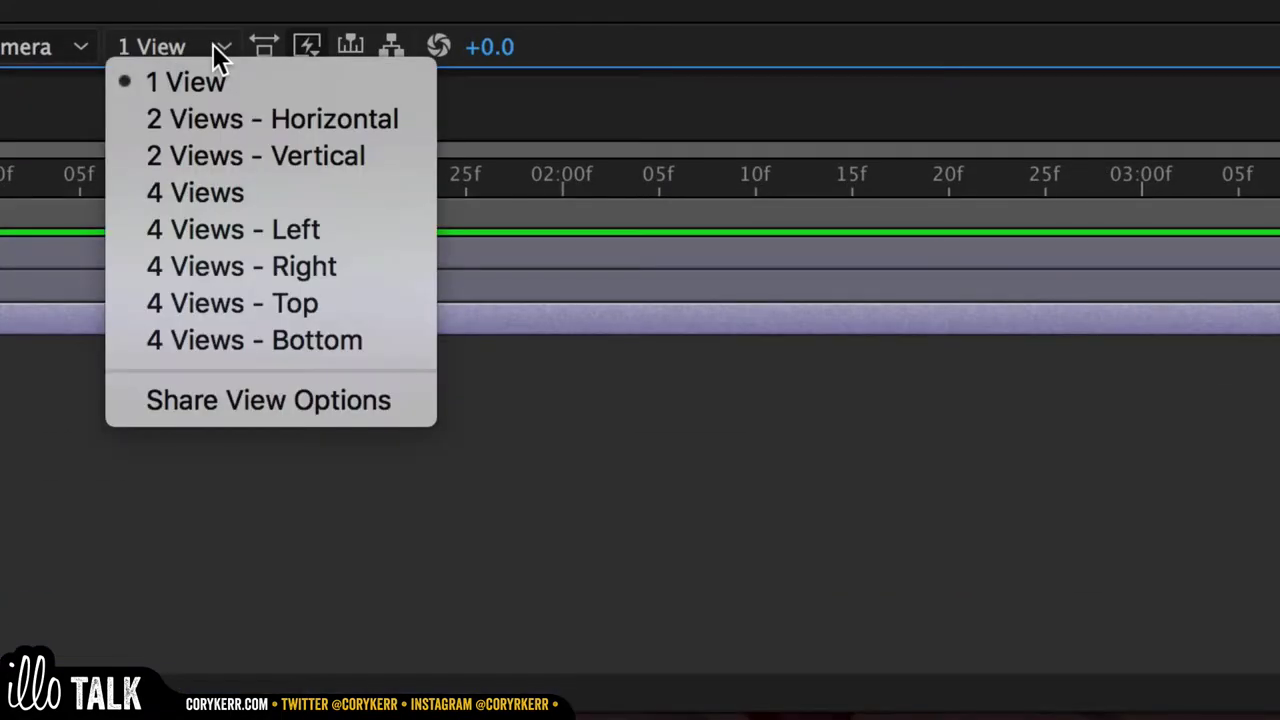
left_click(228, 198)
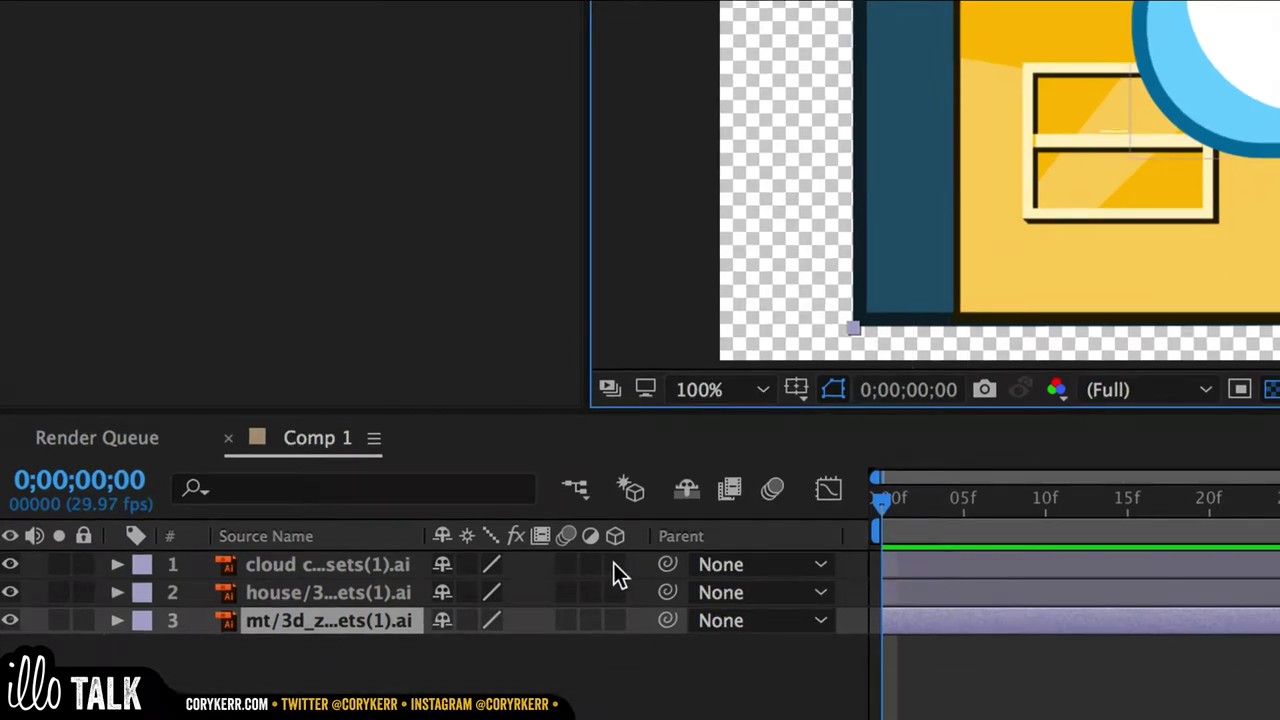
- Make the cloud, house and mountain layers 3D layers, then deselect them
left_click(325, 566, "shift")
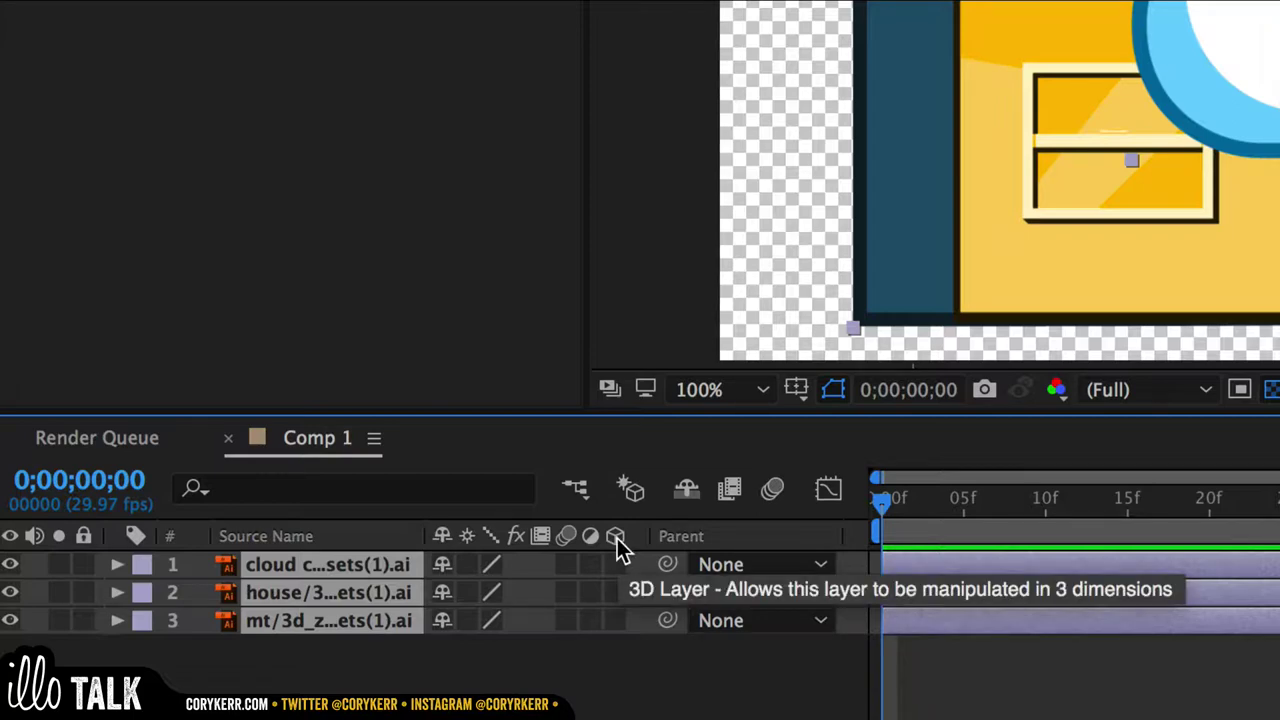
left_click(614, 564)
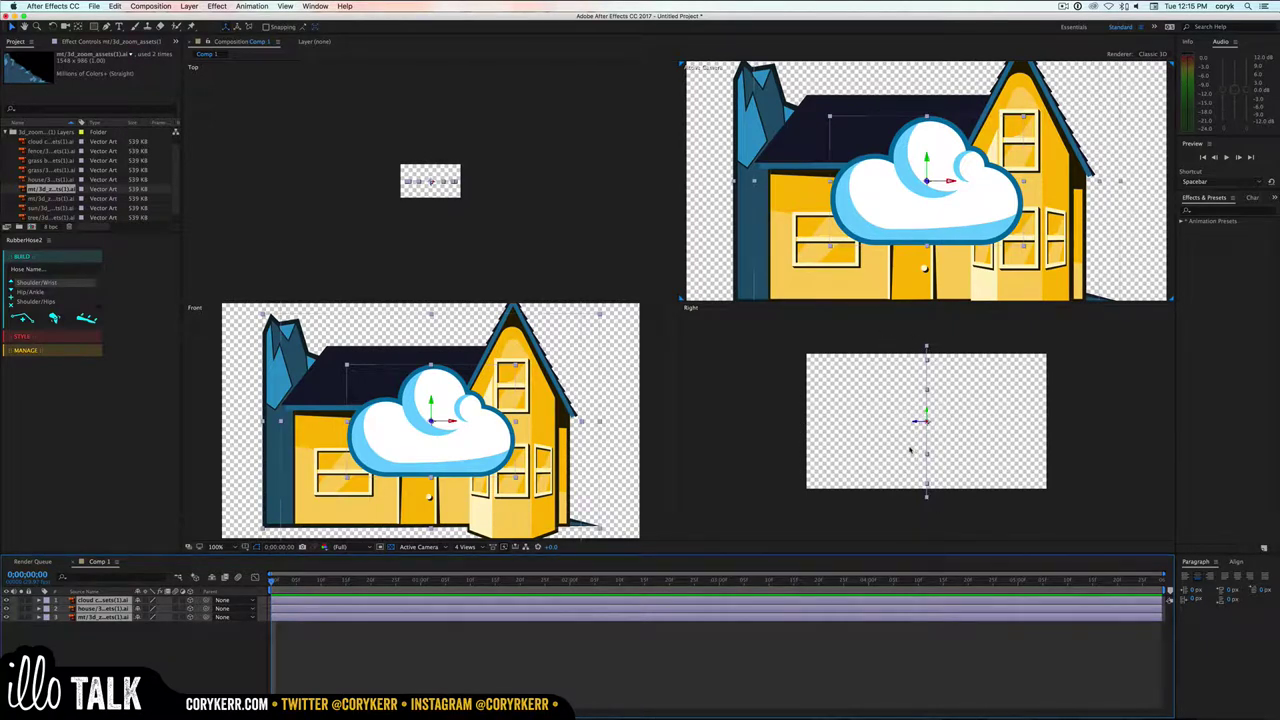
left_click(128, 662)
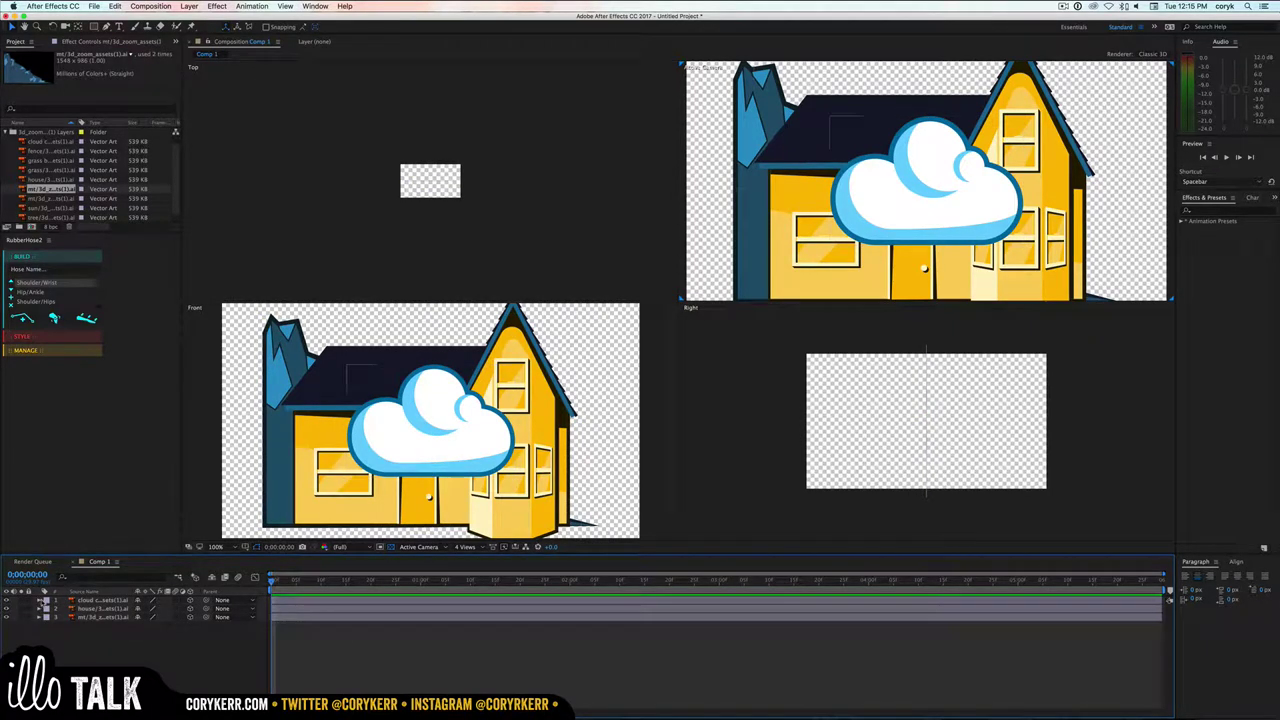
- Bring the cloud layer closer in 3D space by setting its Z position to about -301, then collapse its properties
left_click(41, 600)
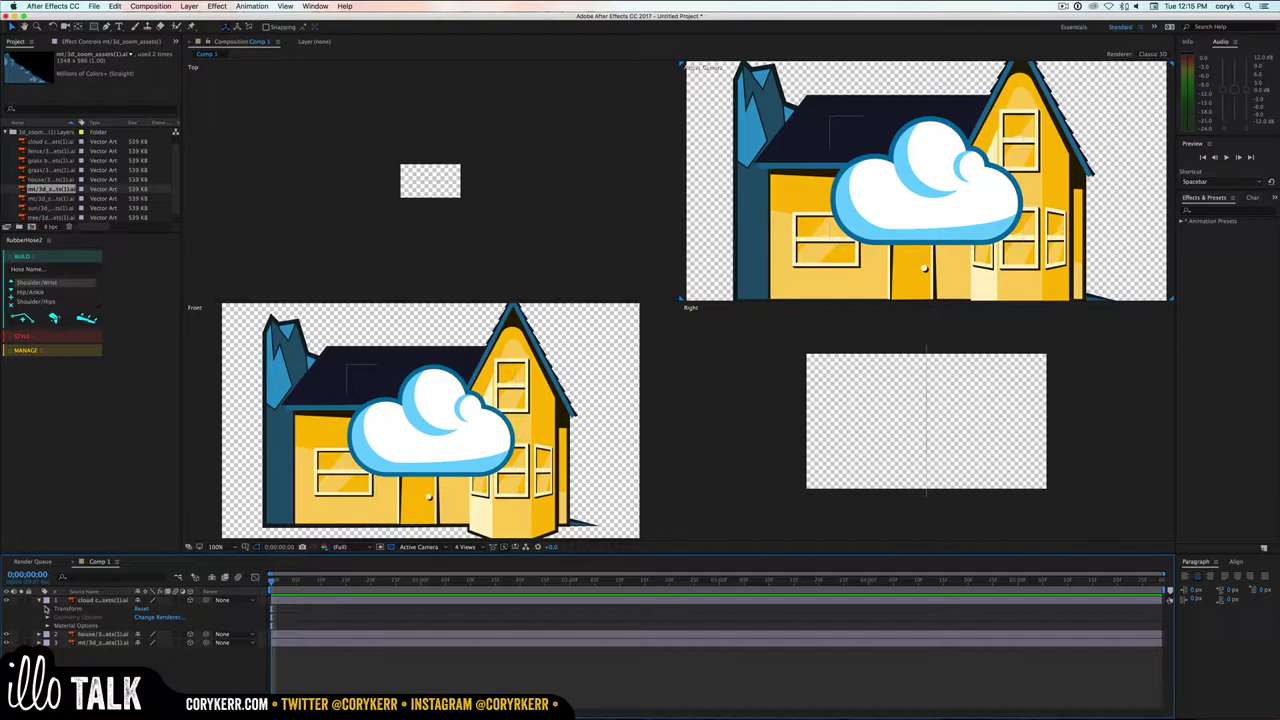
left_click(46, 608)
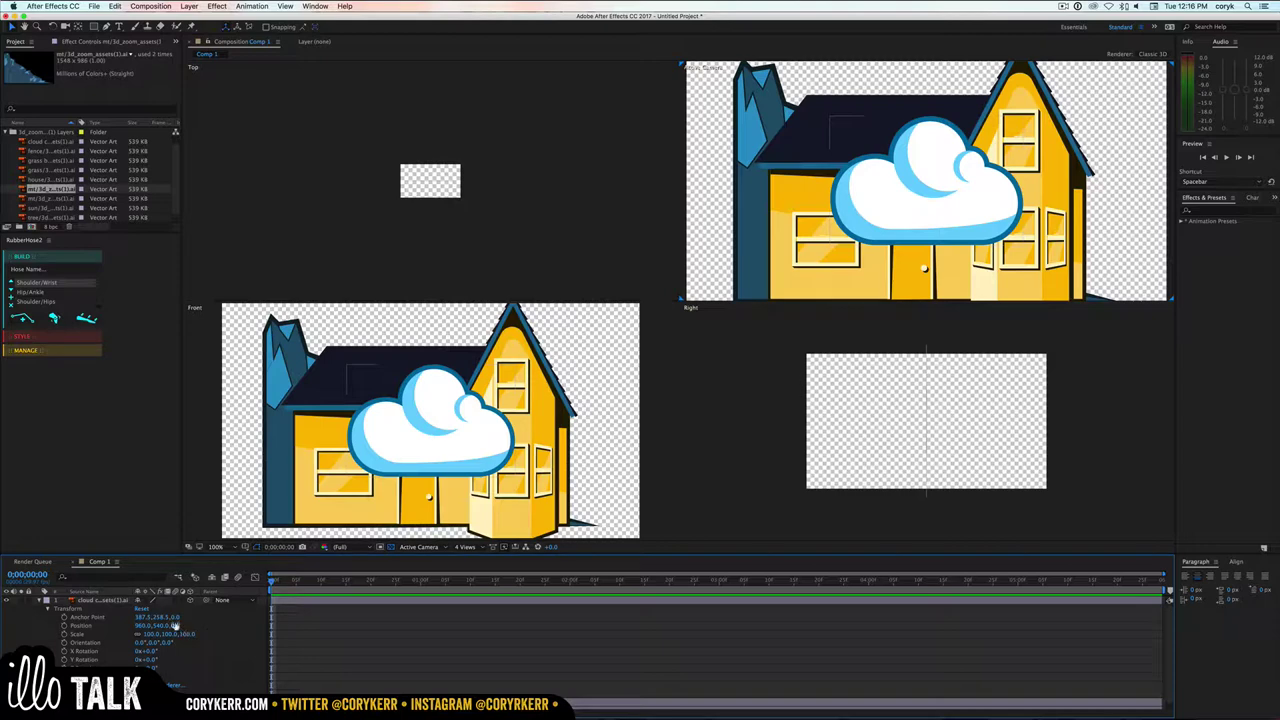
left_click_drag(177, 625, 40, 637)
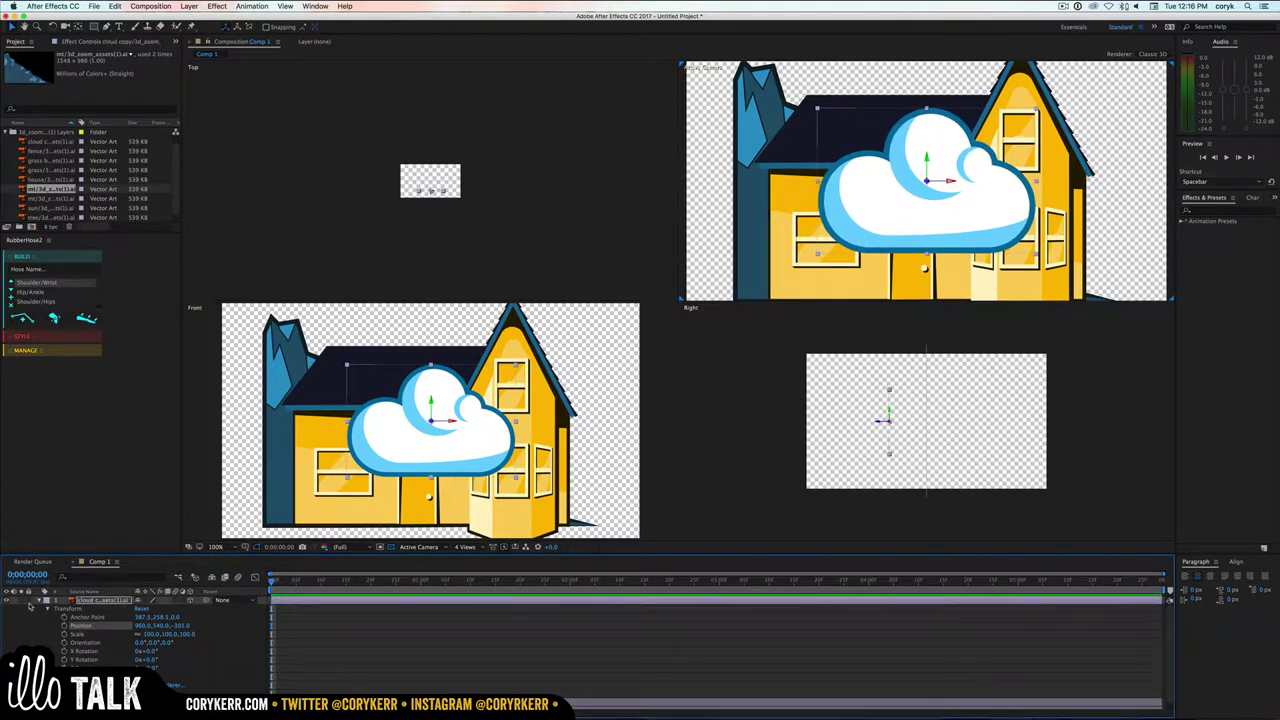
left_click(46, 599)
- Move the mountain layer behind the house and down to the left, at about X 519, Y 655, Z 405, then deselect it
left_click(92, 609)
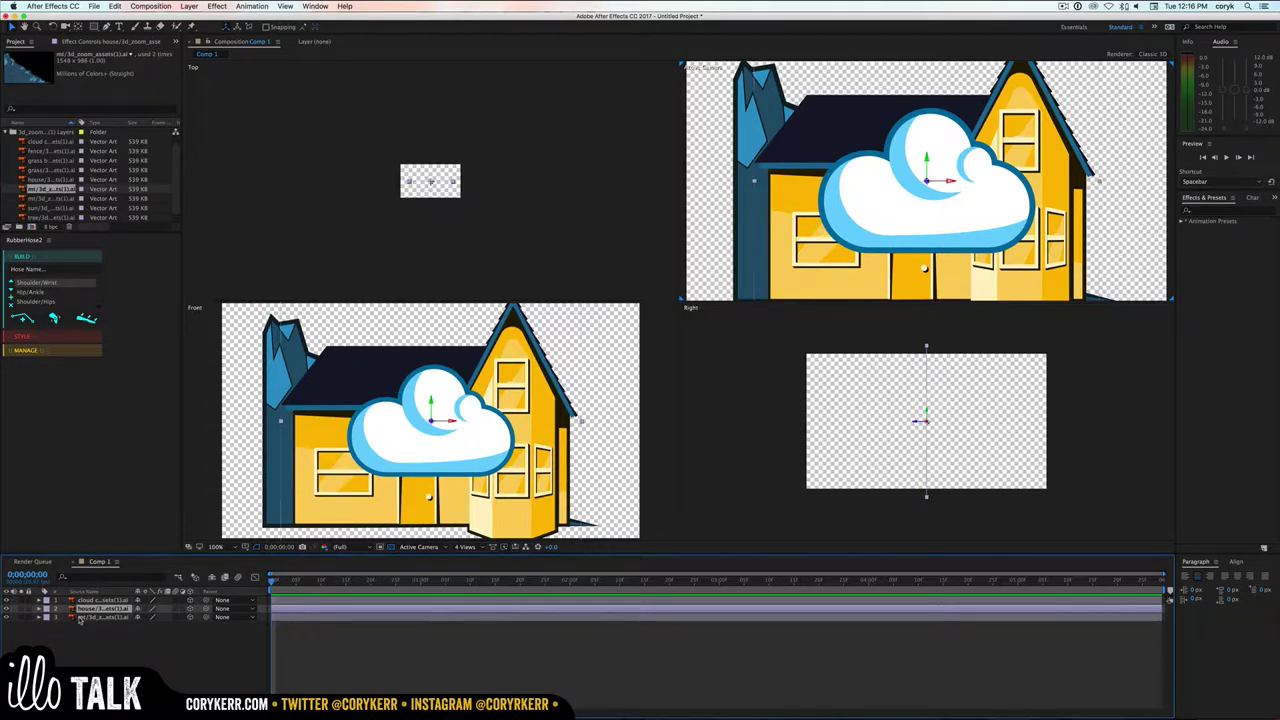
left_click(100, 617)
key("p")
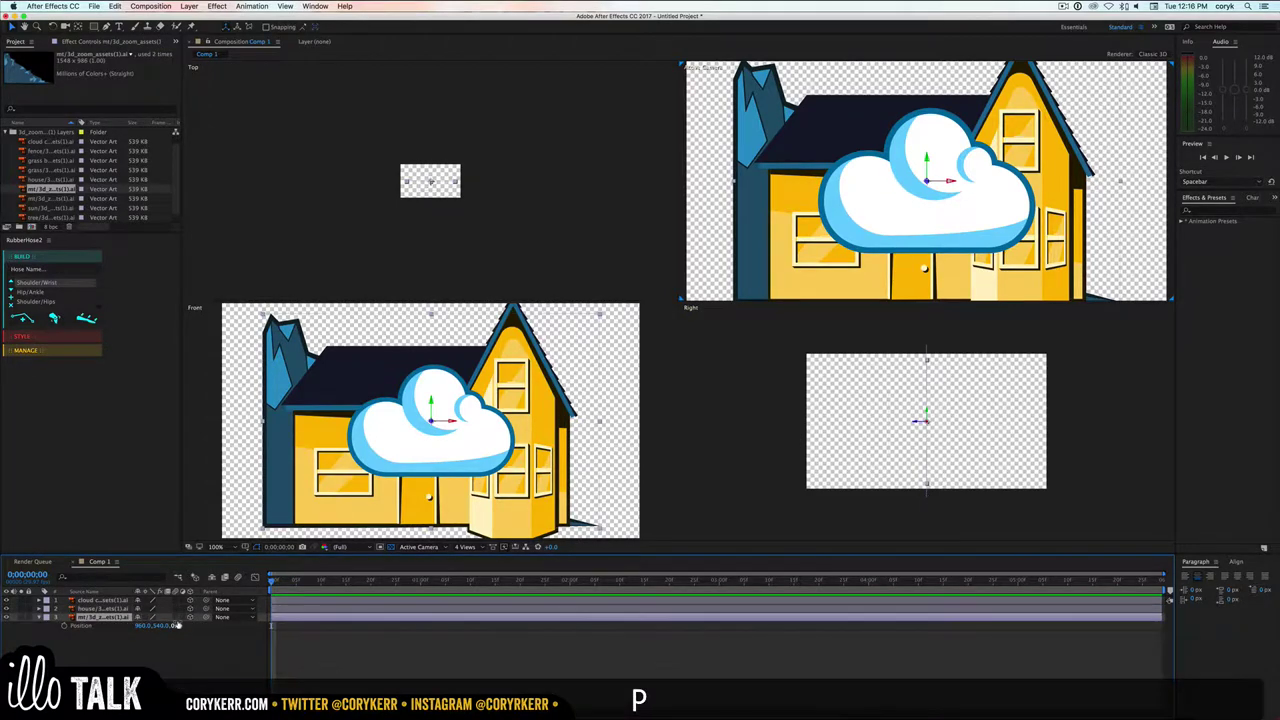
left_click_drag(176, 625, 395, 621)
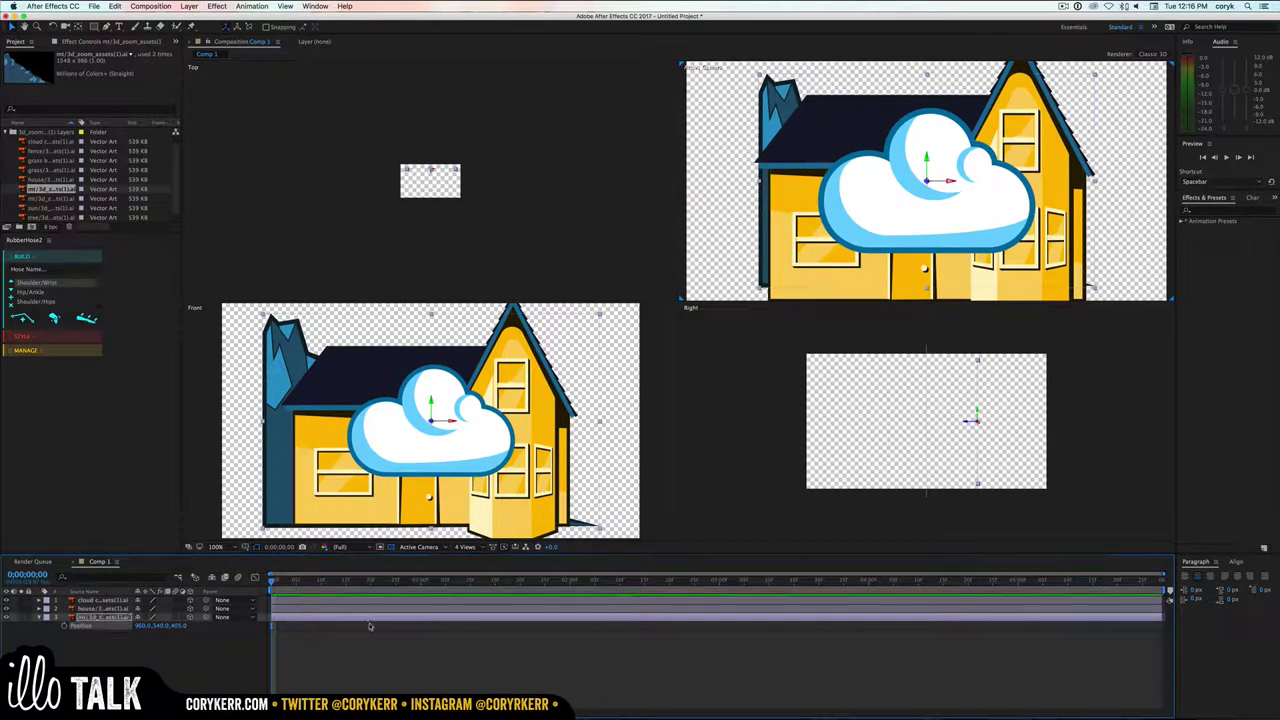
left_click_drag(137, 625, 64, 624)
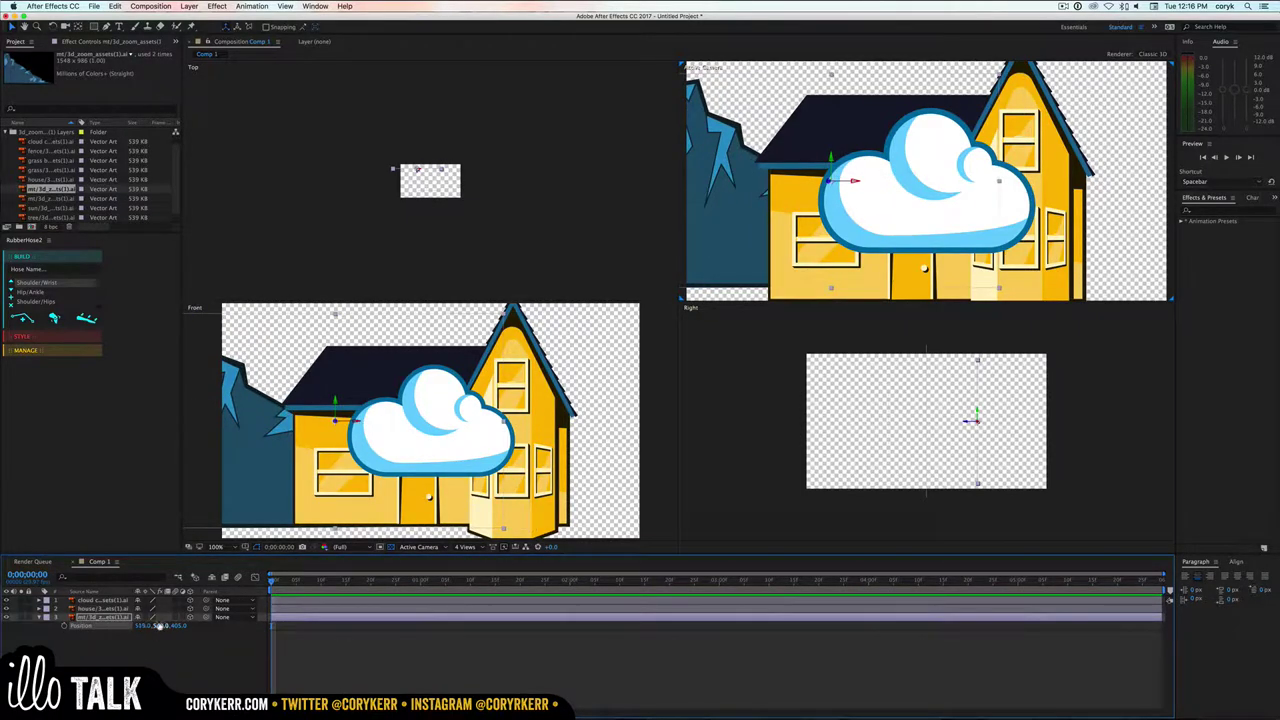
left_click_drag(156, 625, 261, 626)
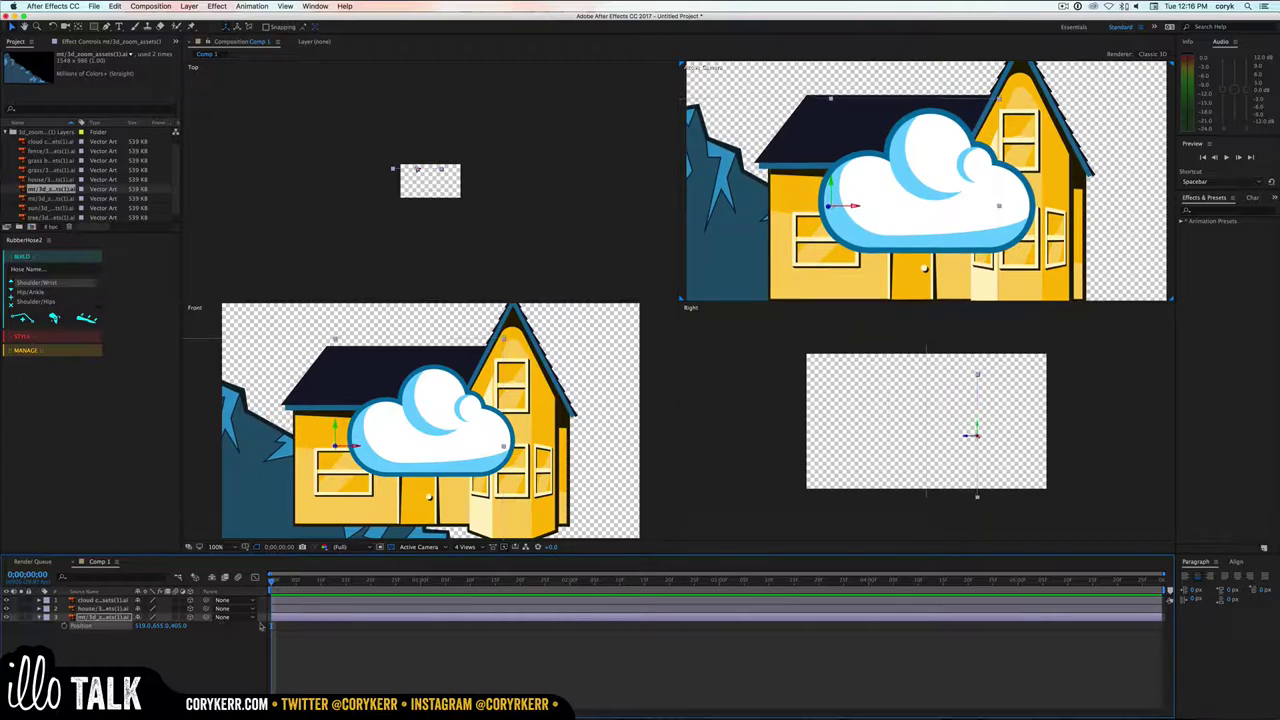
left_click(296, 632)
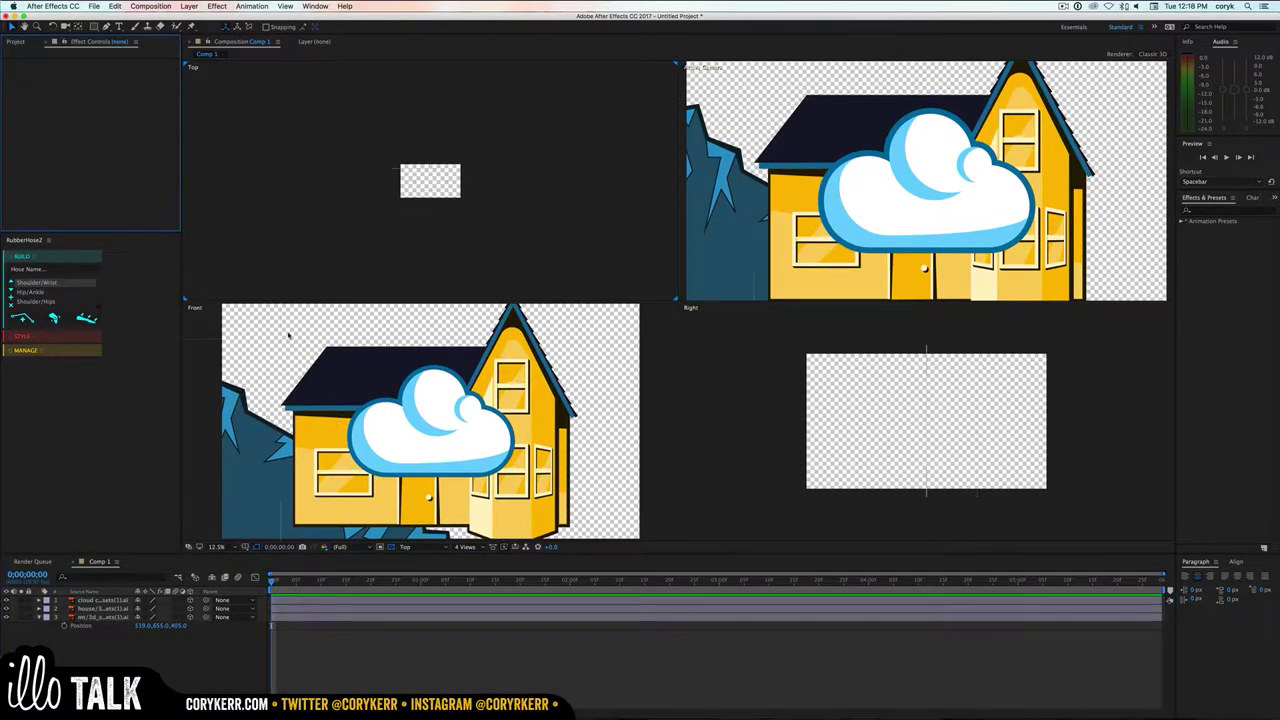
- Add a two-node camera to Comp 1 using the 80mm preset
right_click(318, 199)
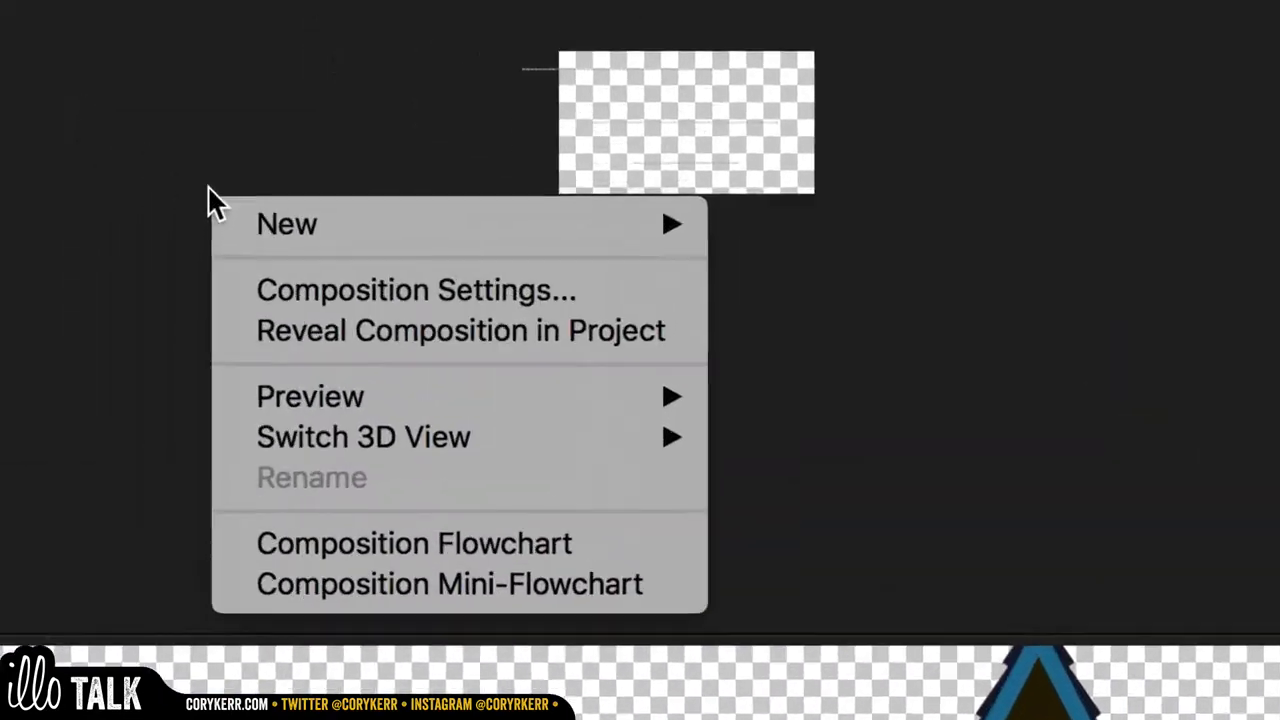
mouse_move(333, 206)
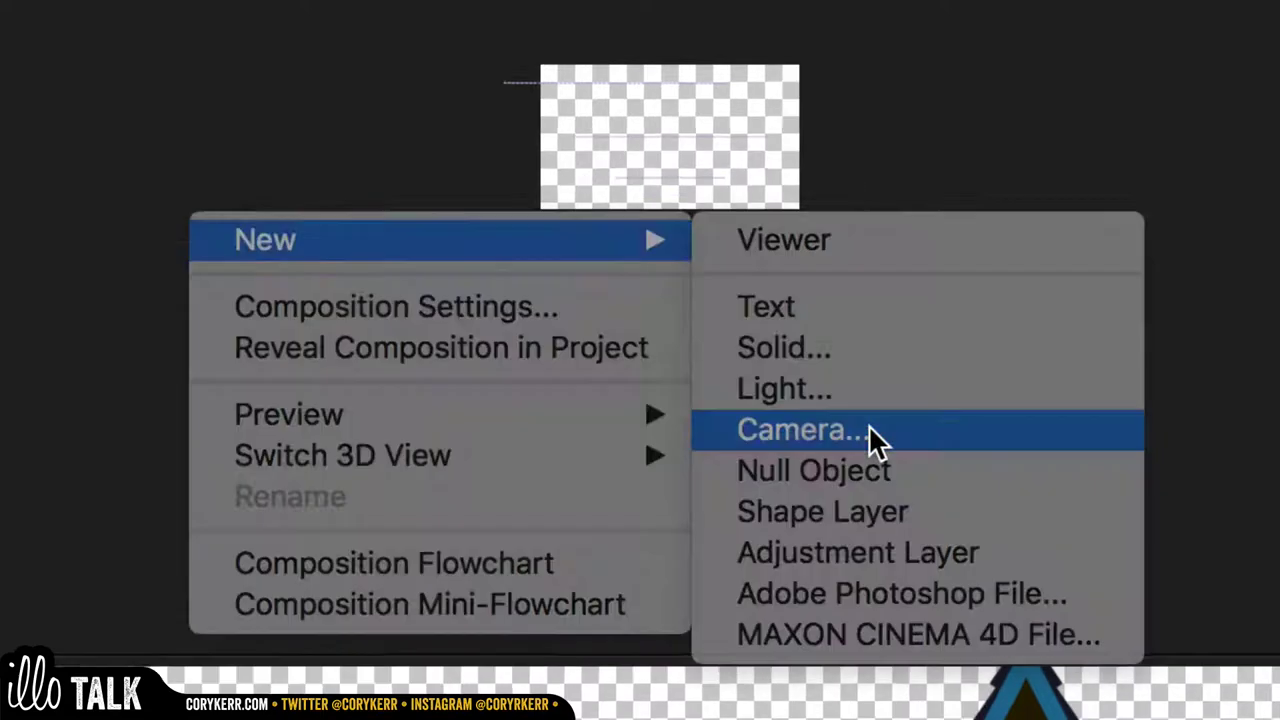
left_click(935, 440)
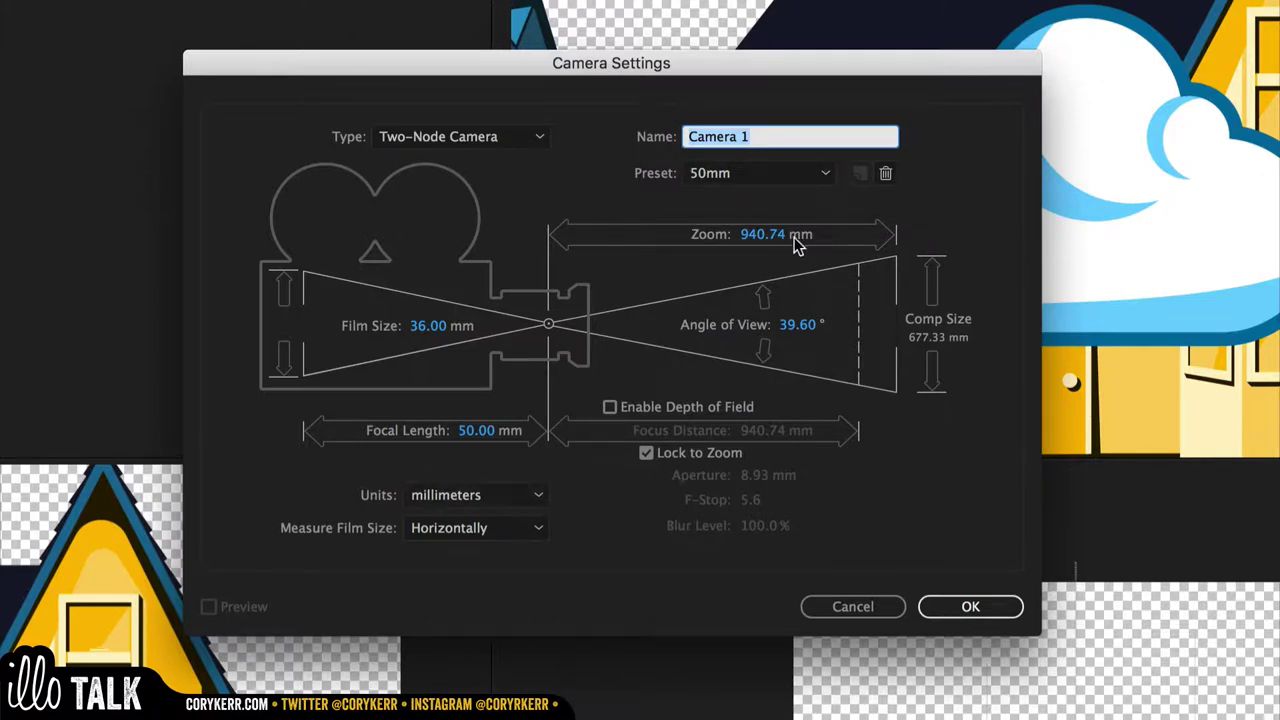
left_click(826, 175)
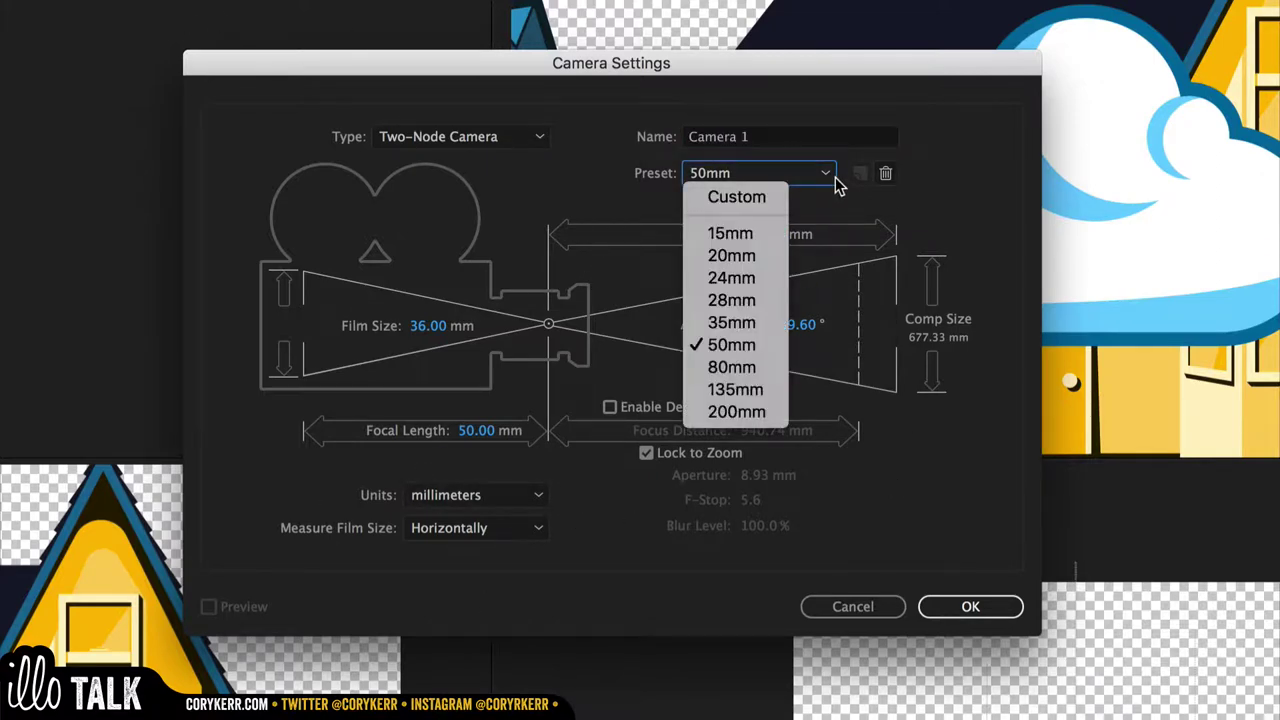
left_click(745, 374)
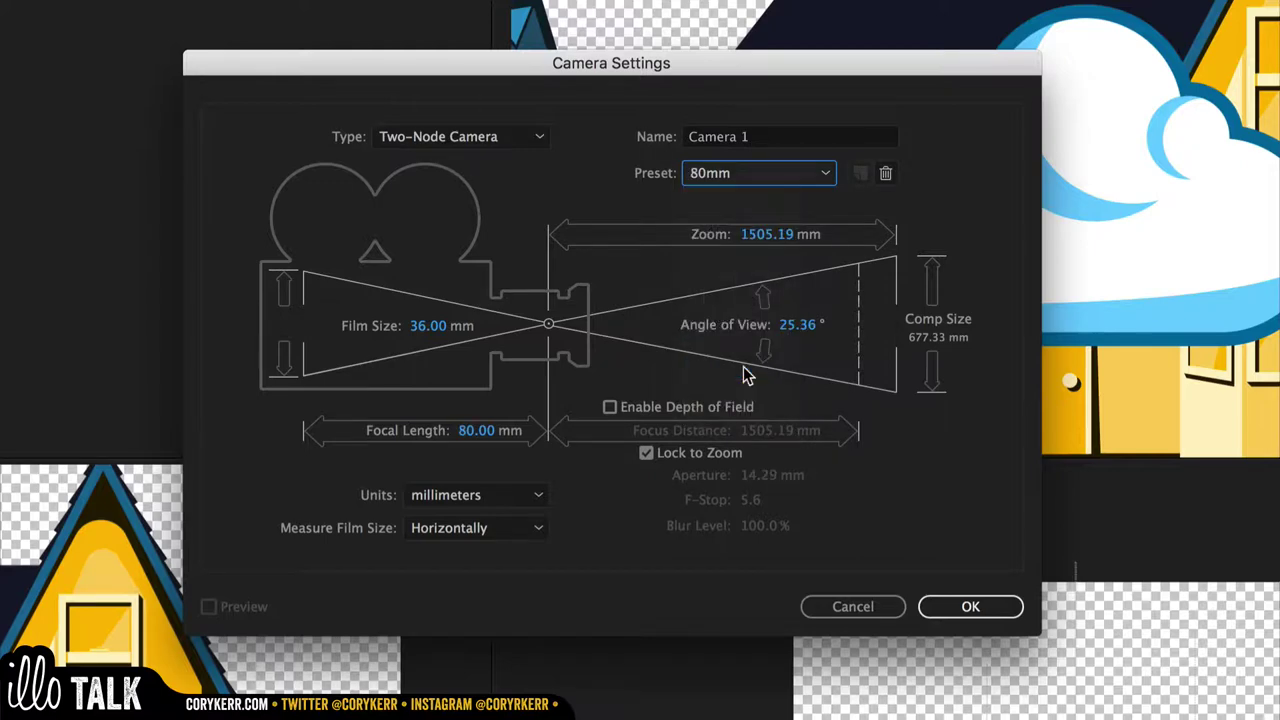
left_click(968, 610)
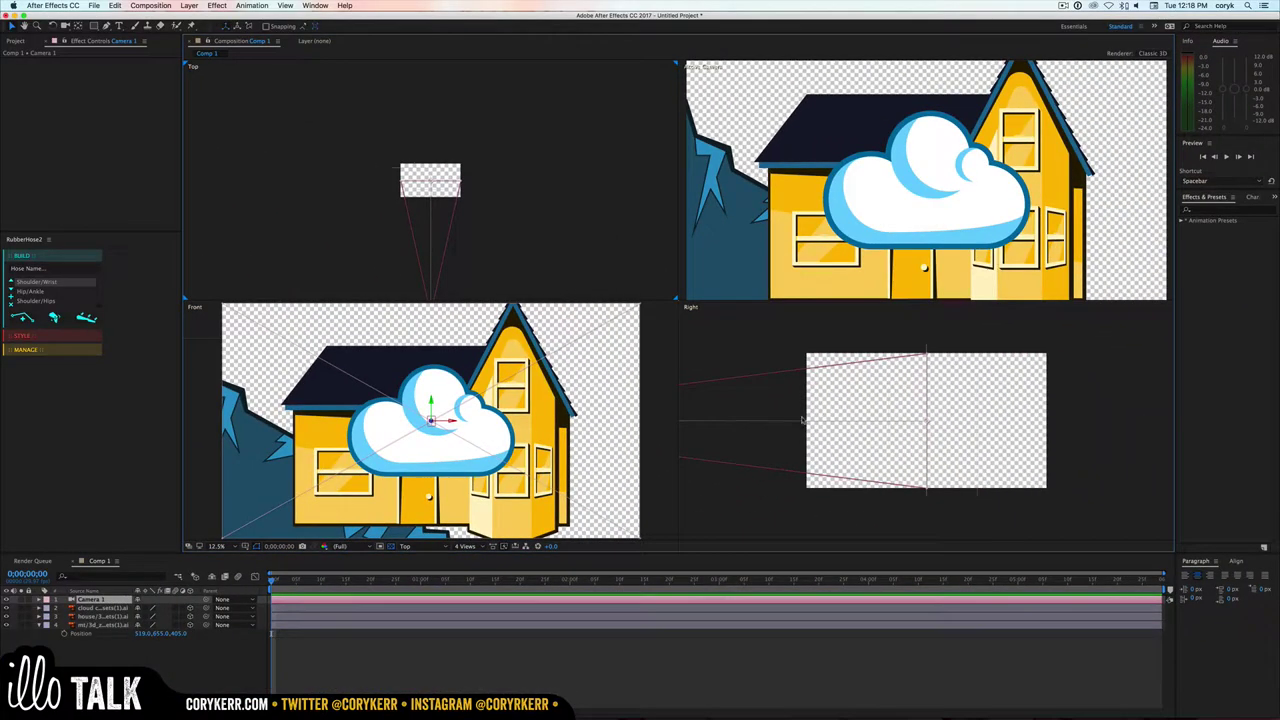
- Orbit the new camera slightly in the Active Camera view so it looks at the scene from a small angle
scroll(805, 414, "down", 10)
scroll(805, 414, "up", 8)
scroll(805, 414, "down", 4)
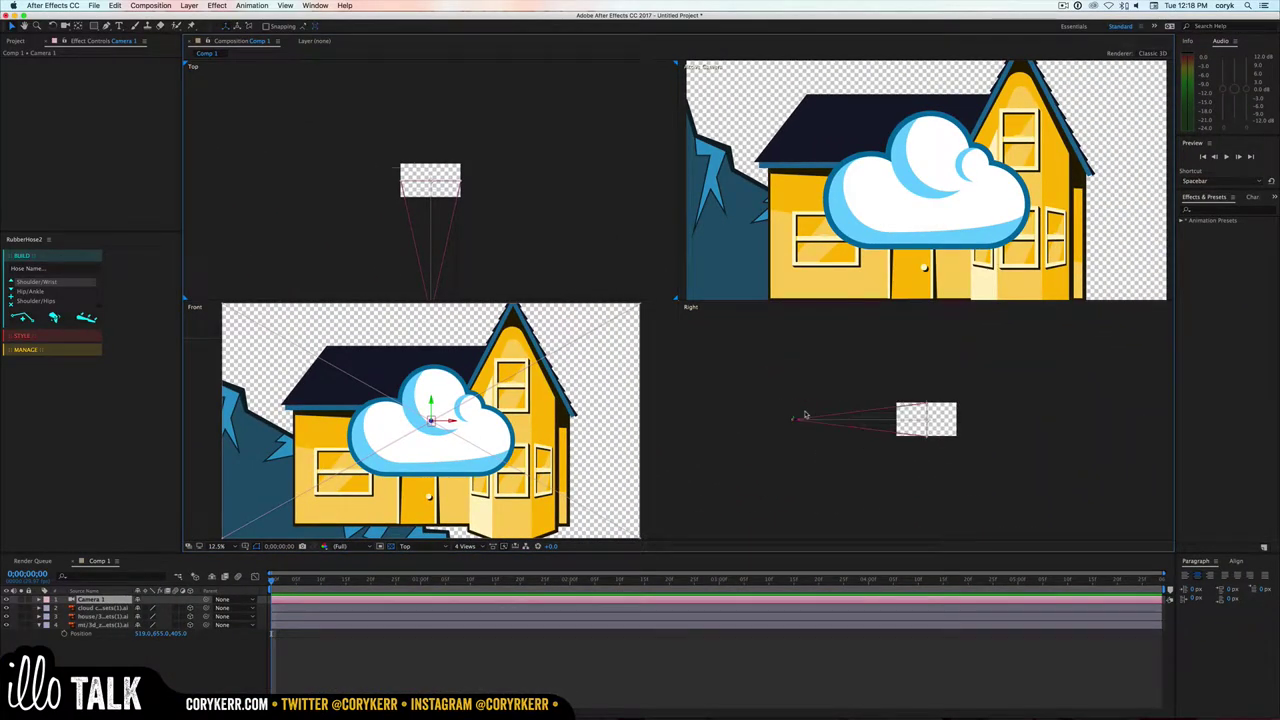
scroll(472, 239, "down", 3)
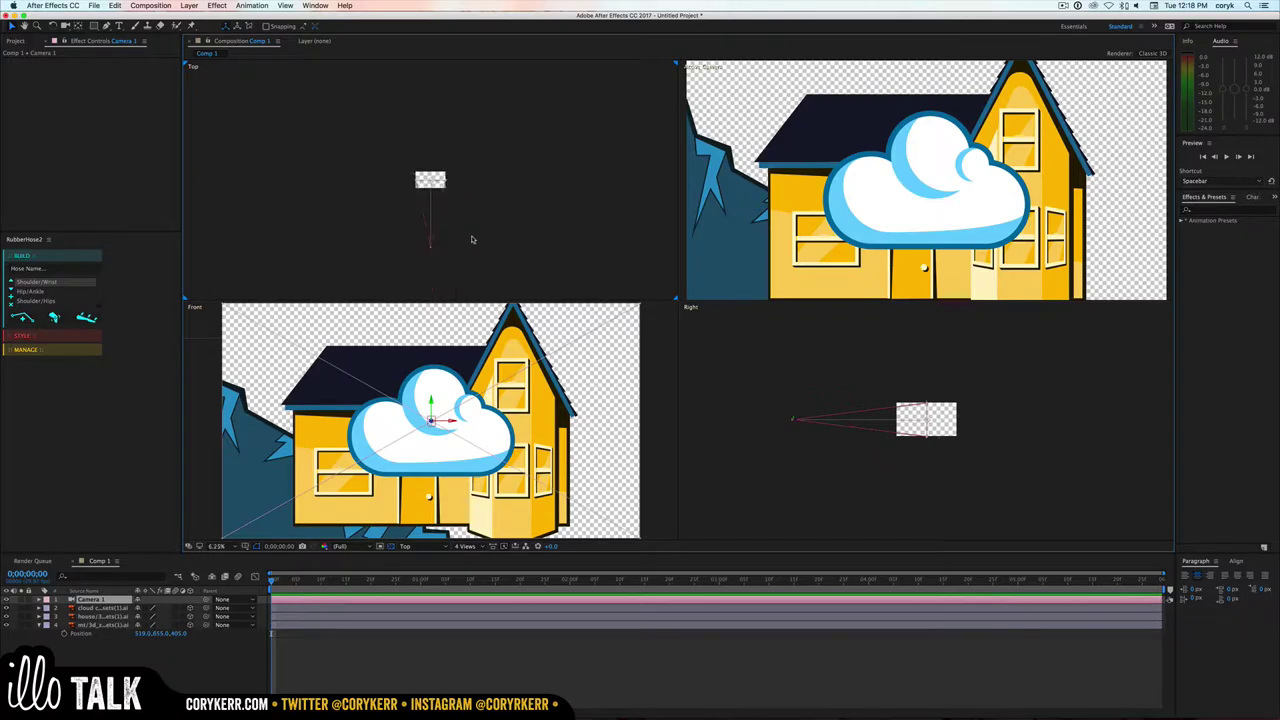
scroll(472, 239, "up", 3)
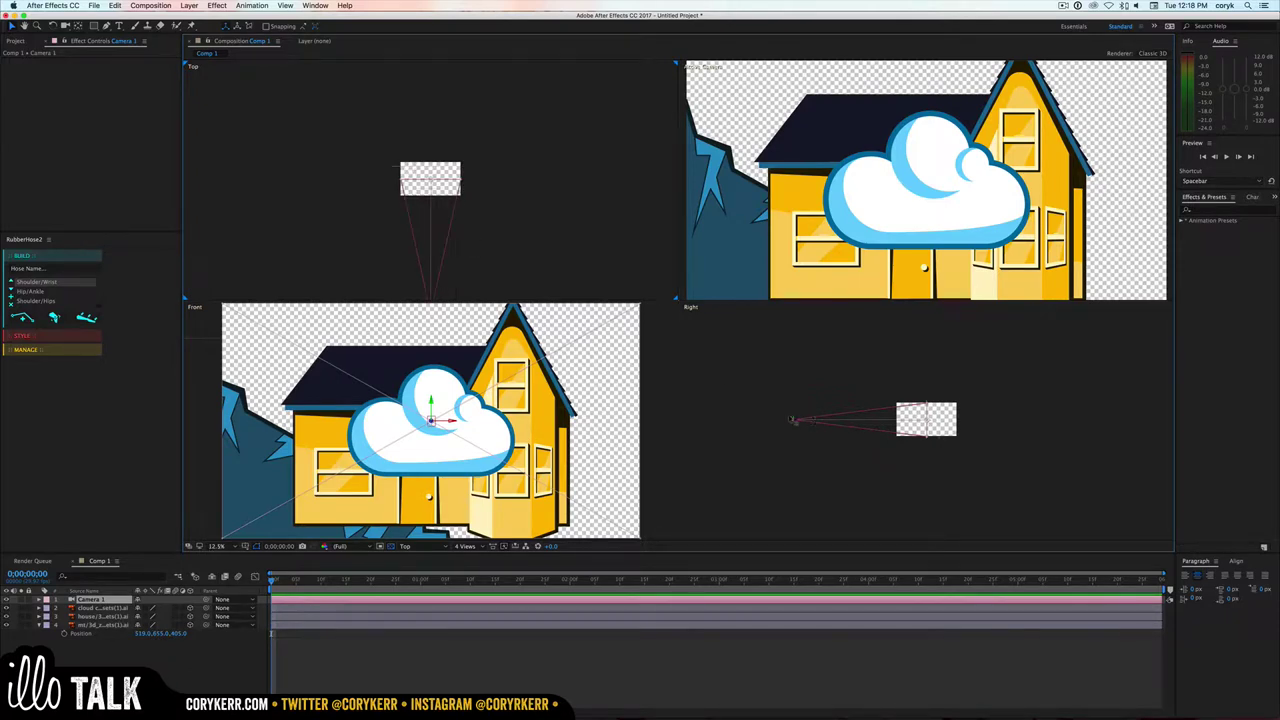
left_click(920, 221)
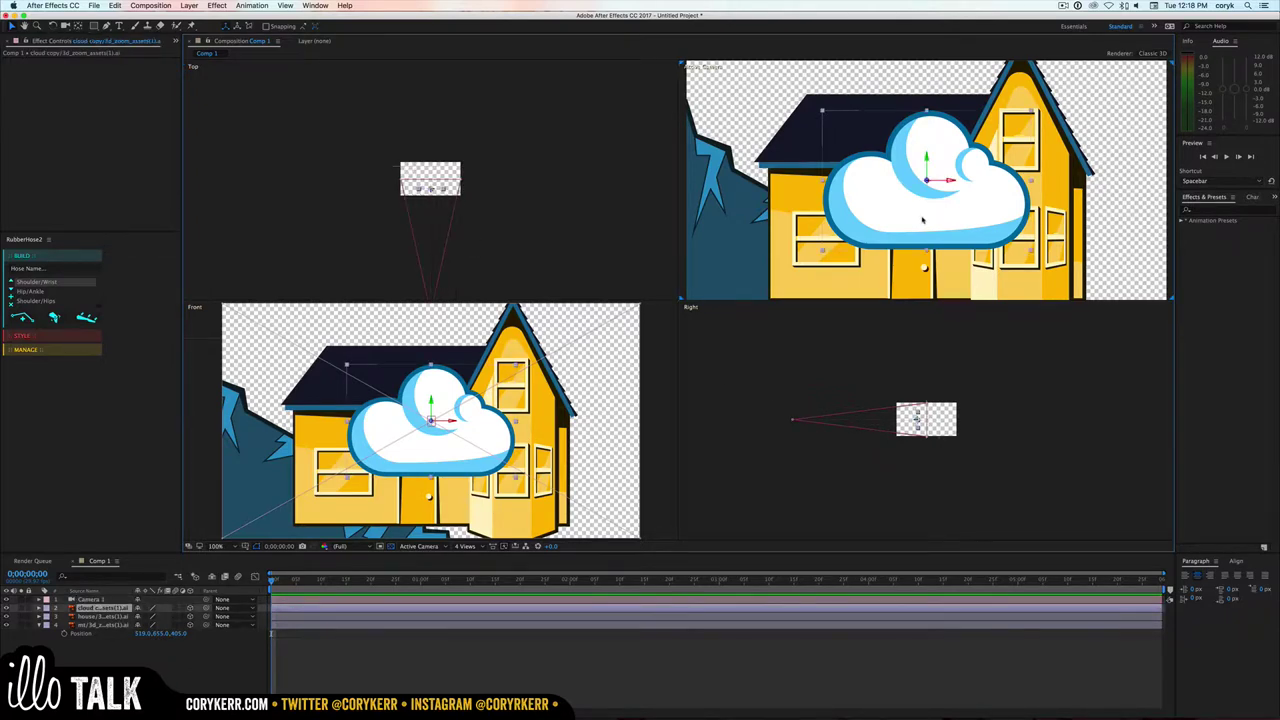
key("c")
mouse_move(922, 220)
left_mouse_down()
mouse_move(897, 213)
mouse_move(962, 220)
mouse_move(930, 215)
left_mouse_up()
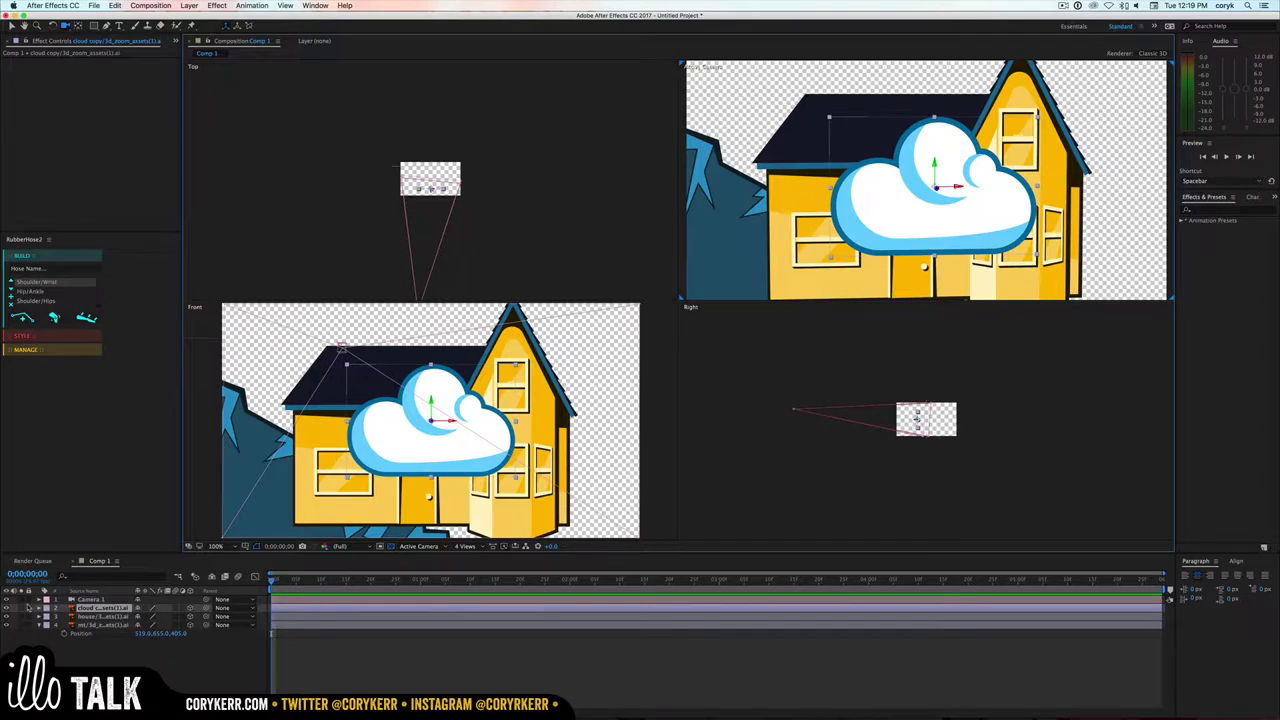
- Scale the house layer to 87% and lower it to a Y position of about 668
left_click(76, 617)
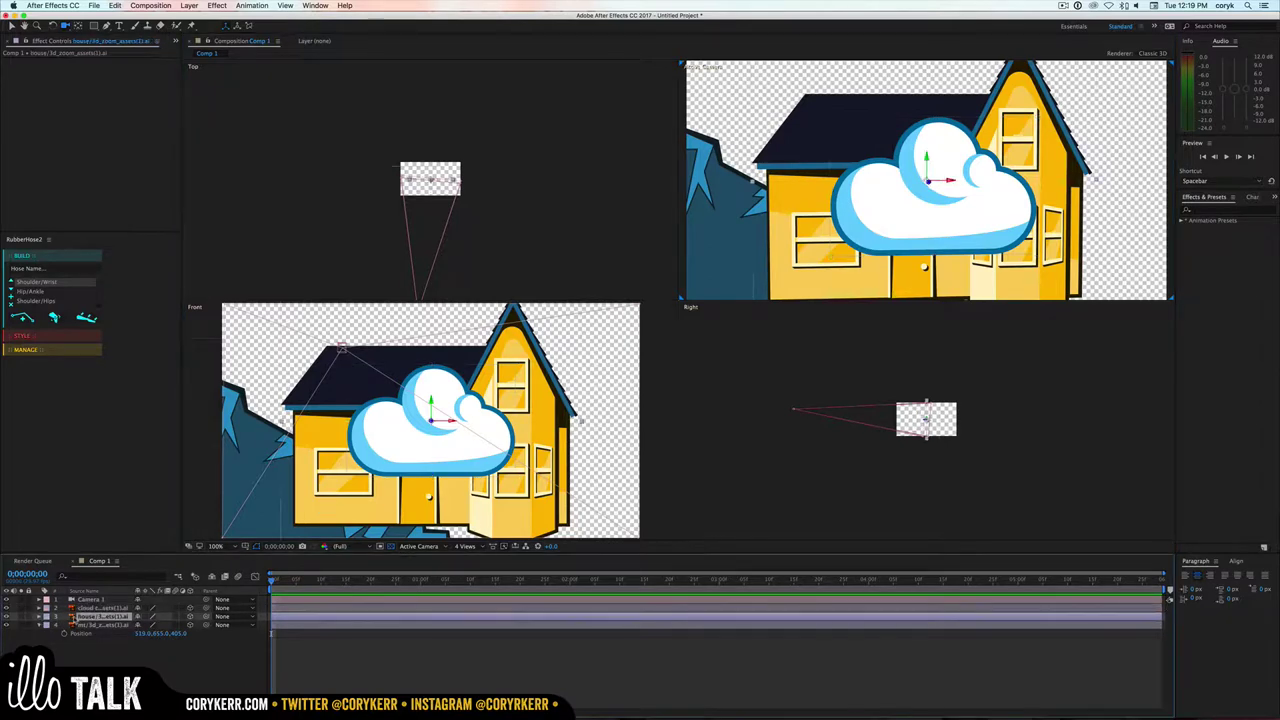
key("s")
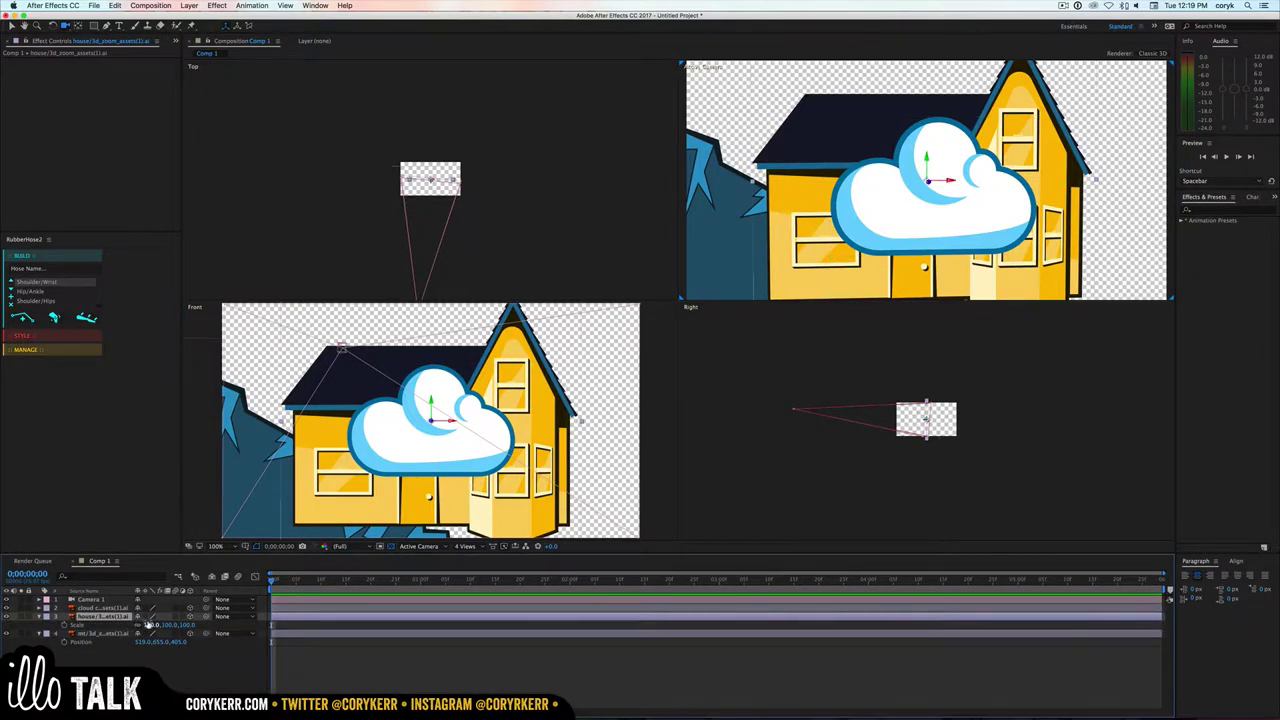
left_click_drag(160, 625, 147, 625)
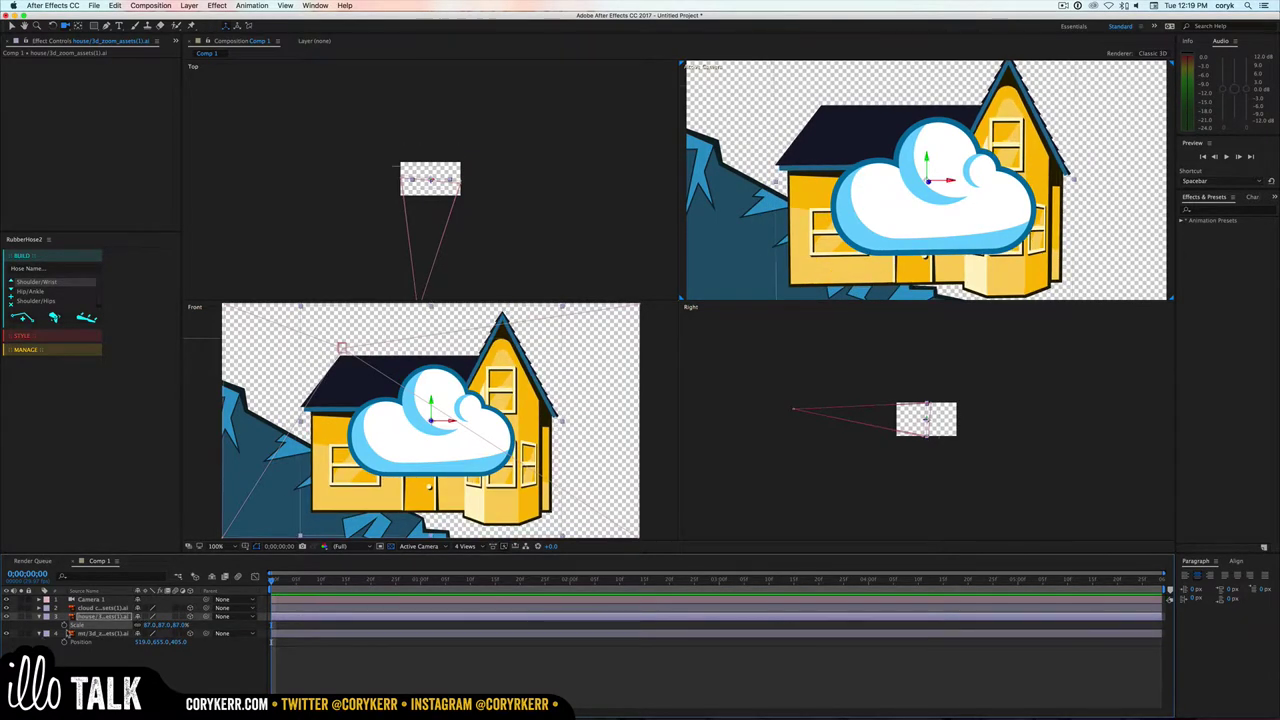
key("p")
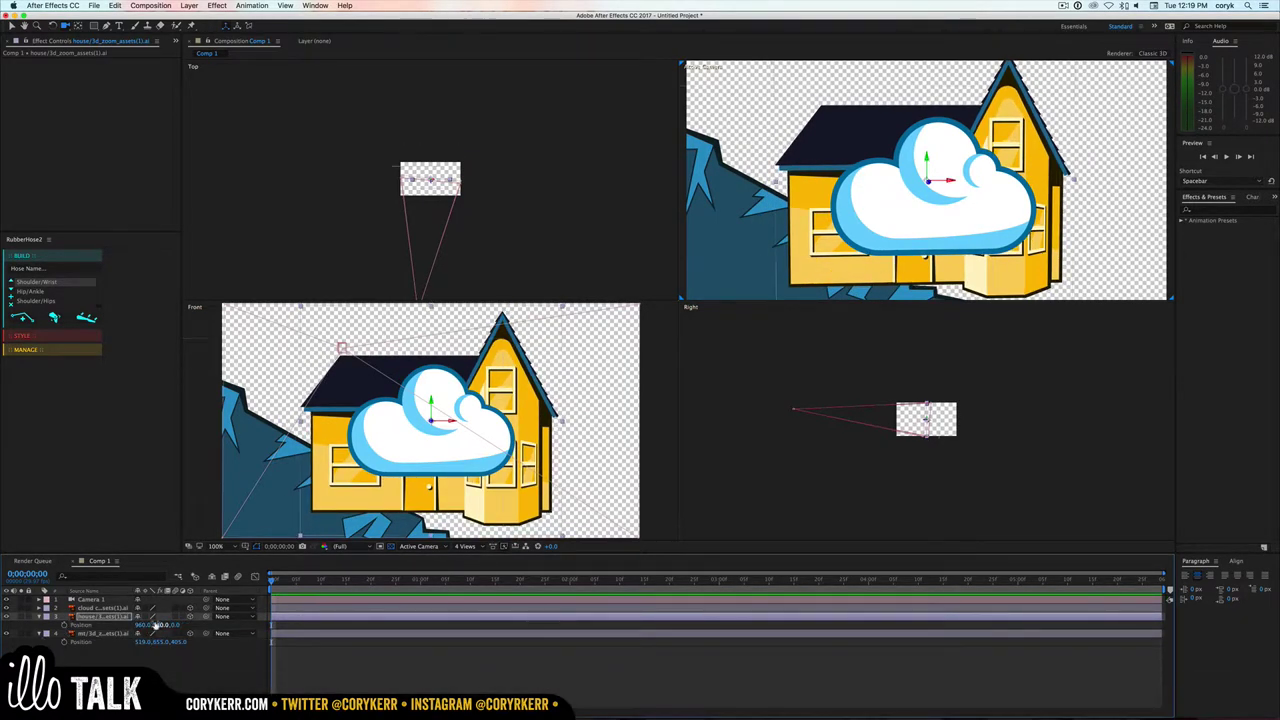
left_click_drag(157, 625, 218, 621)
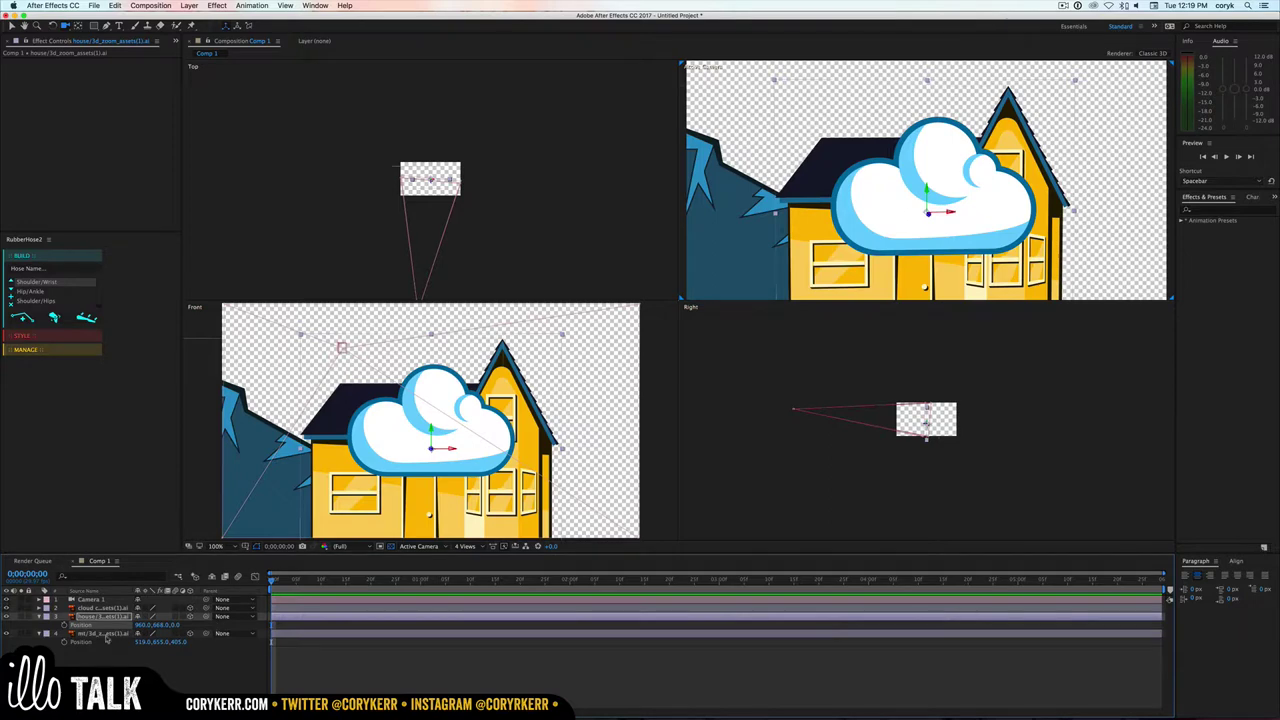
- Start keyframing the cloud's position at 0 seconds with the cloud moved out of frame to the right, at about X 2259
left_click(90, 608)
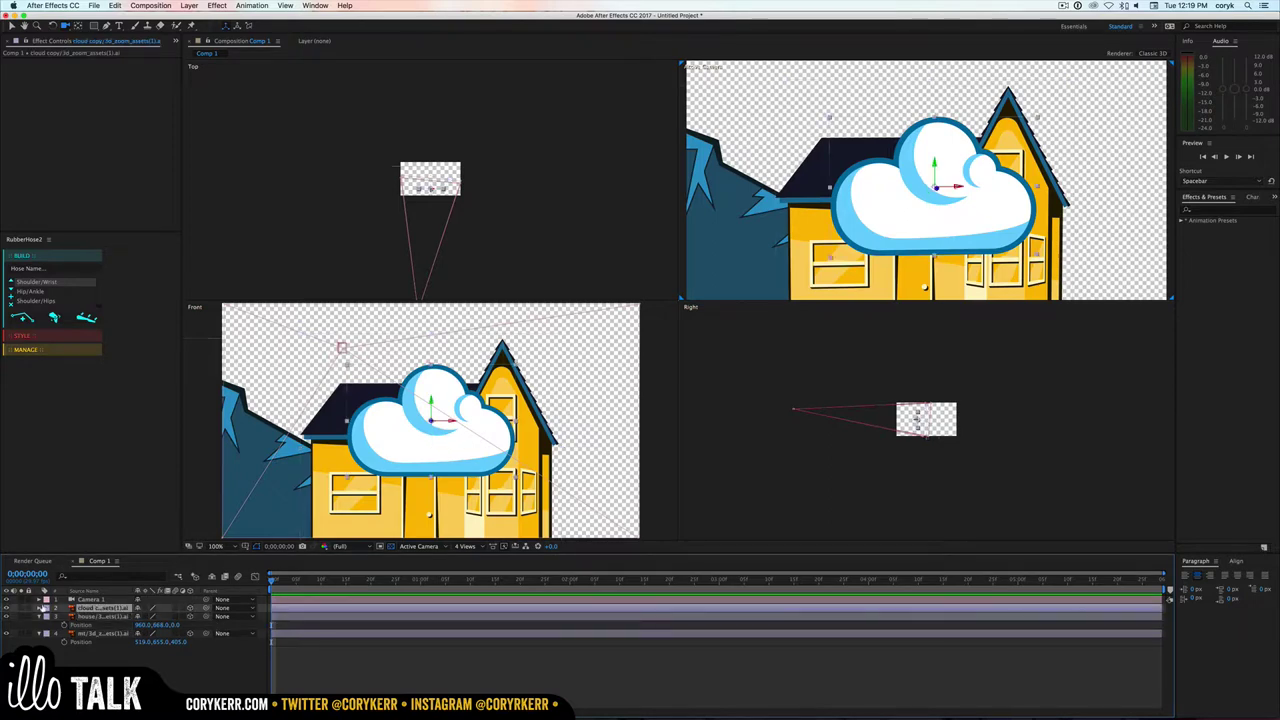
key("p")
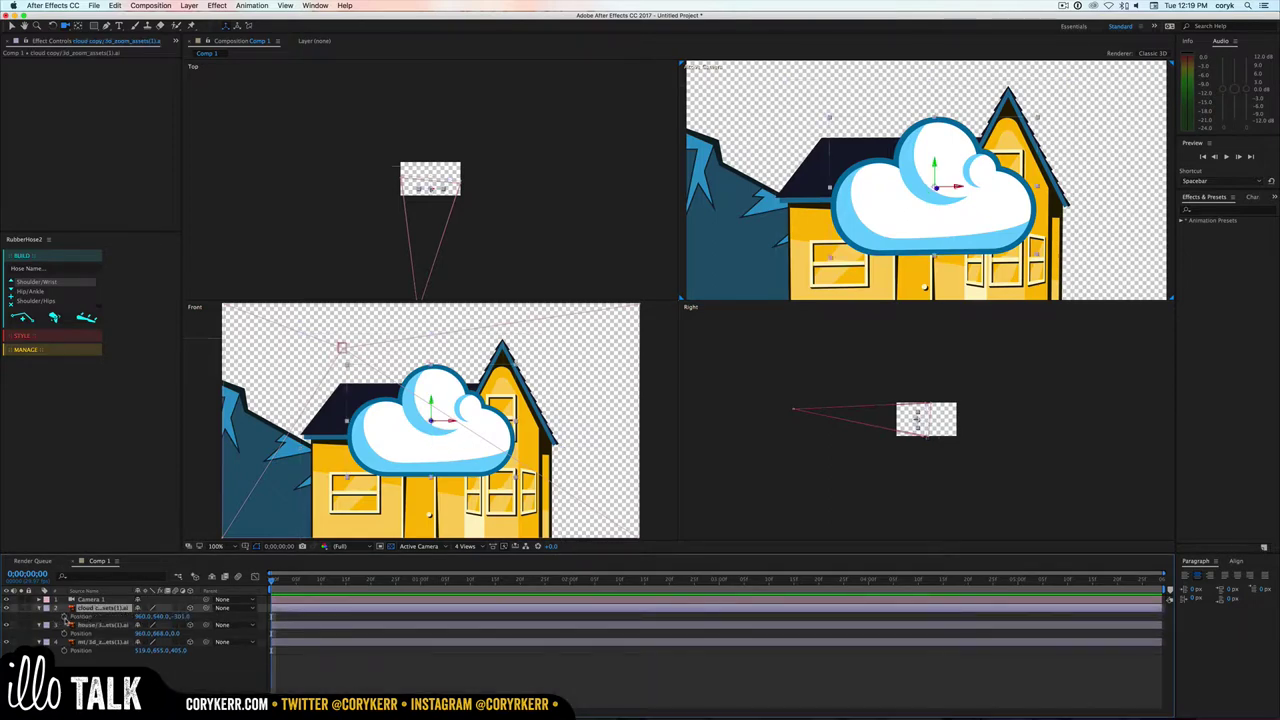
left_click(65, 617)
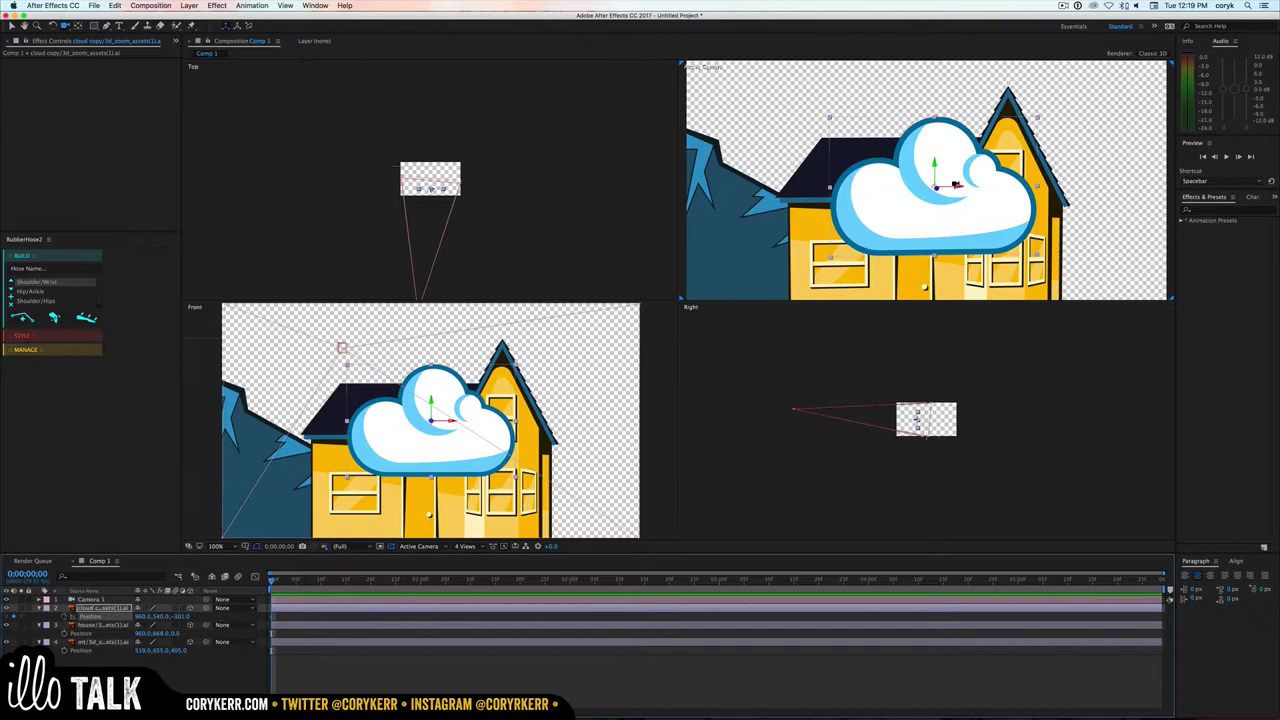
key("v")
left_click_drag(958, 186, 1278, 195)
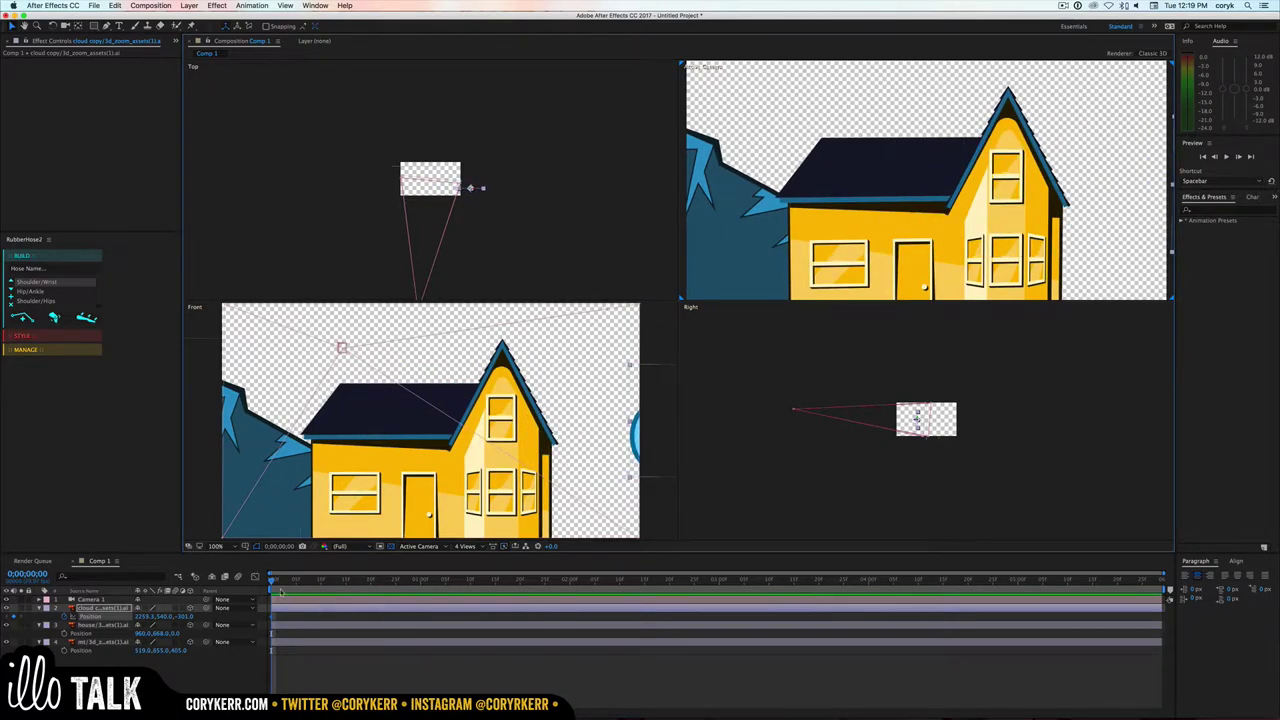
- At 3 seconds, keyframe the cloud slightly higher and out of frame past the left edge
left_click_drag(270, 582, 719, 590)
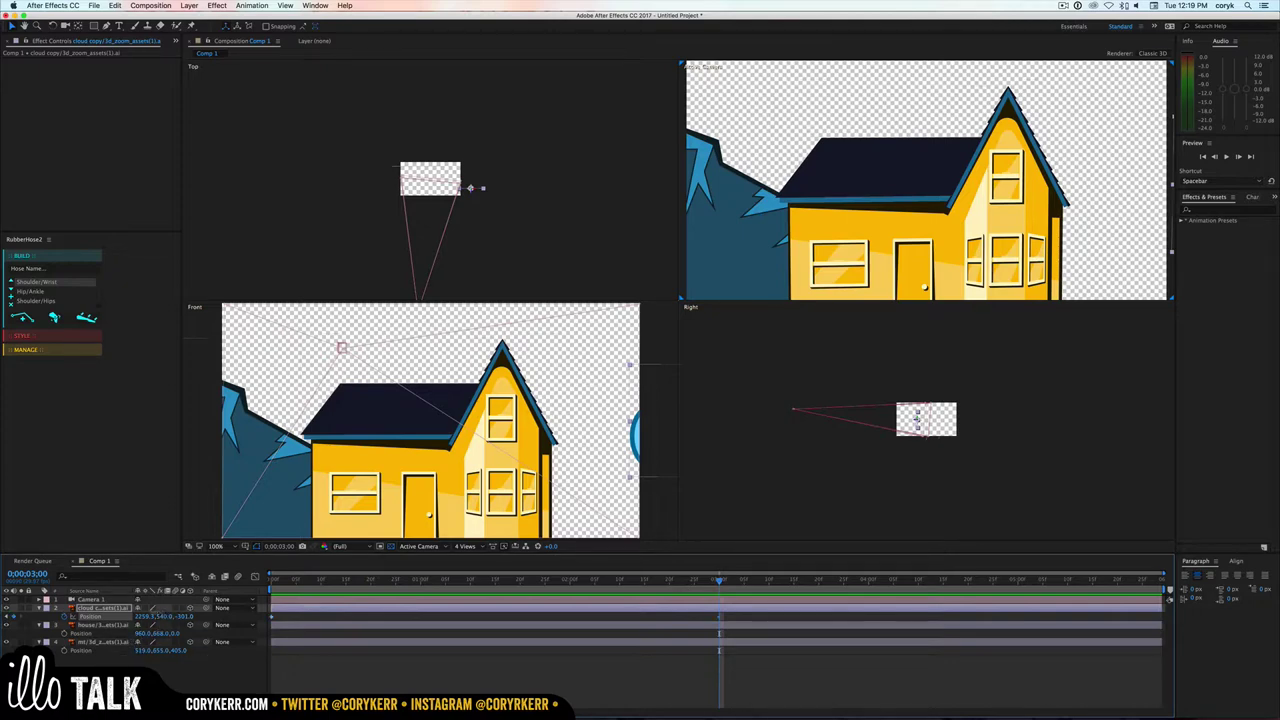
mouse_move(152, 617)
left_mouse_down()
mouse_move(115, 617)
mouse_move(146, 617)
mouse_move(128, 617)
left_mouse_up()
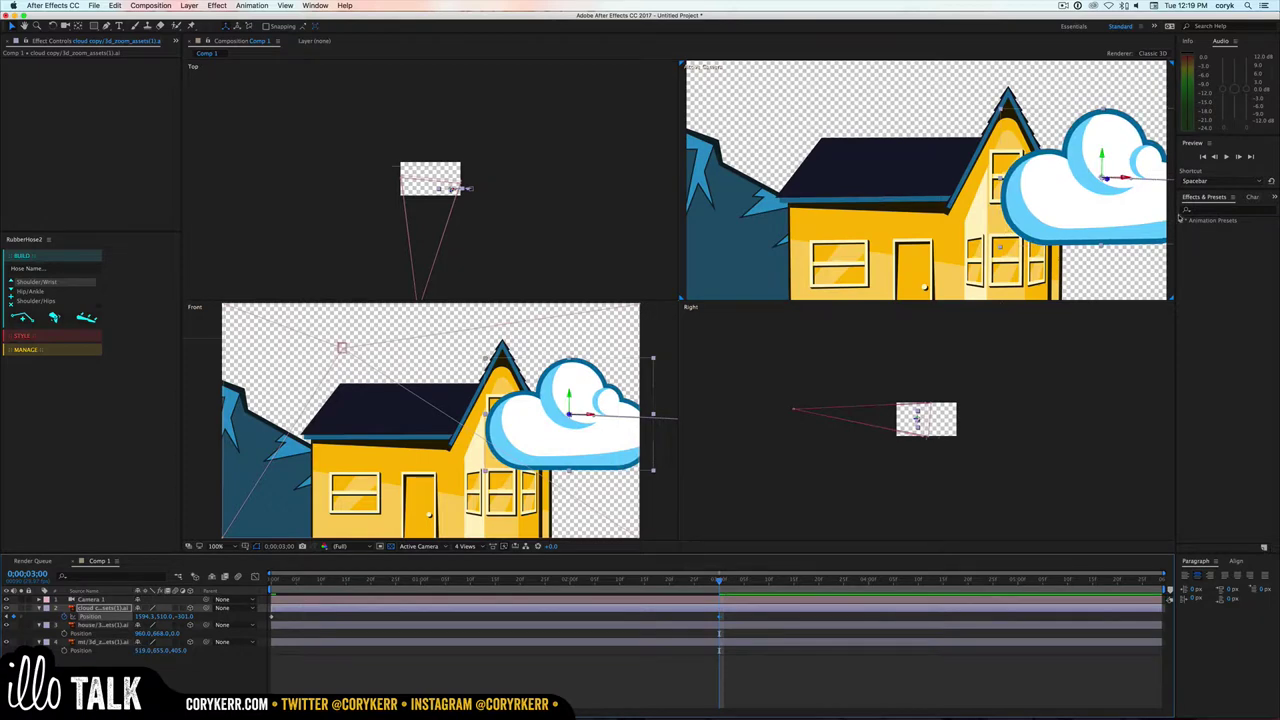
left_click_drag(1124, 177, 613, 171)
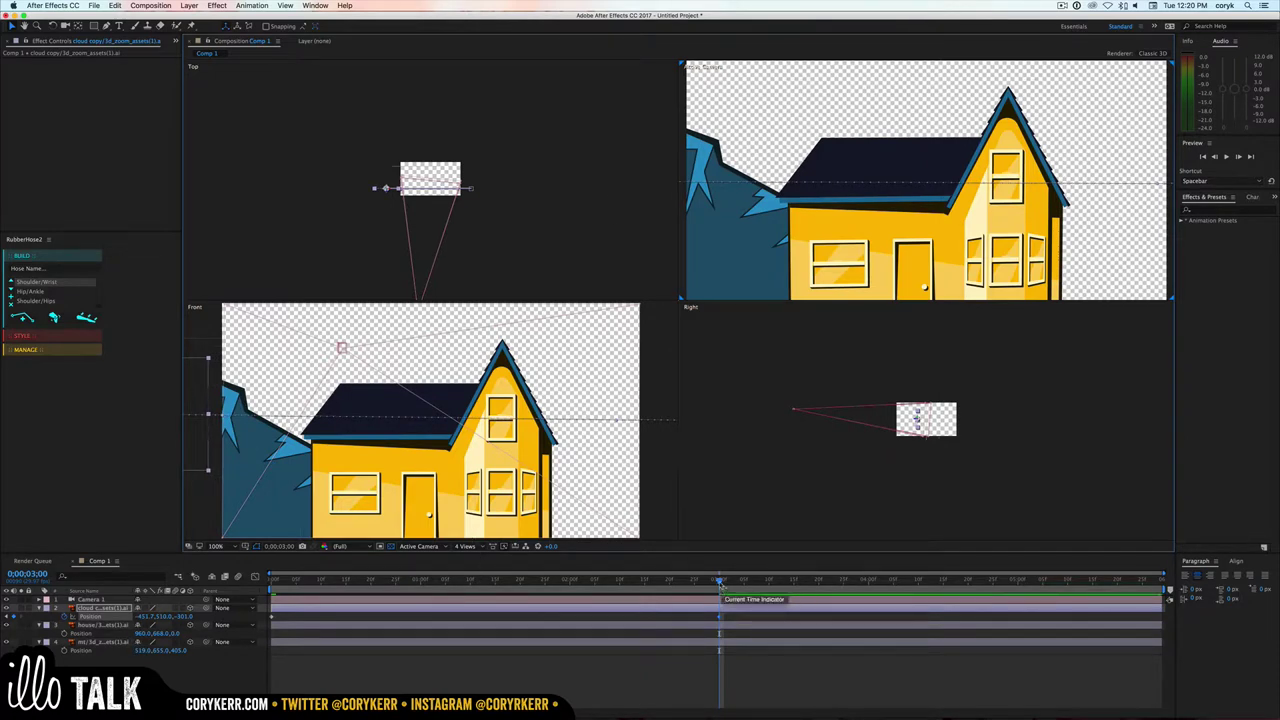
- Preview the cloud animation from the start of the composition, then return the current time to the first frame
left_click_drag(720, 590, 271, 591)
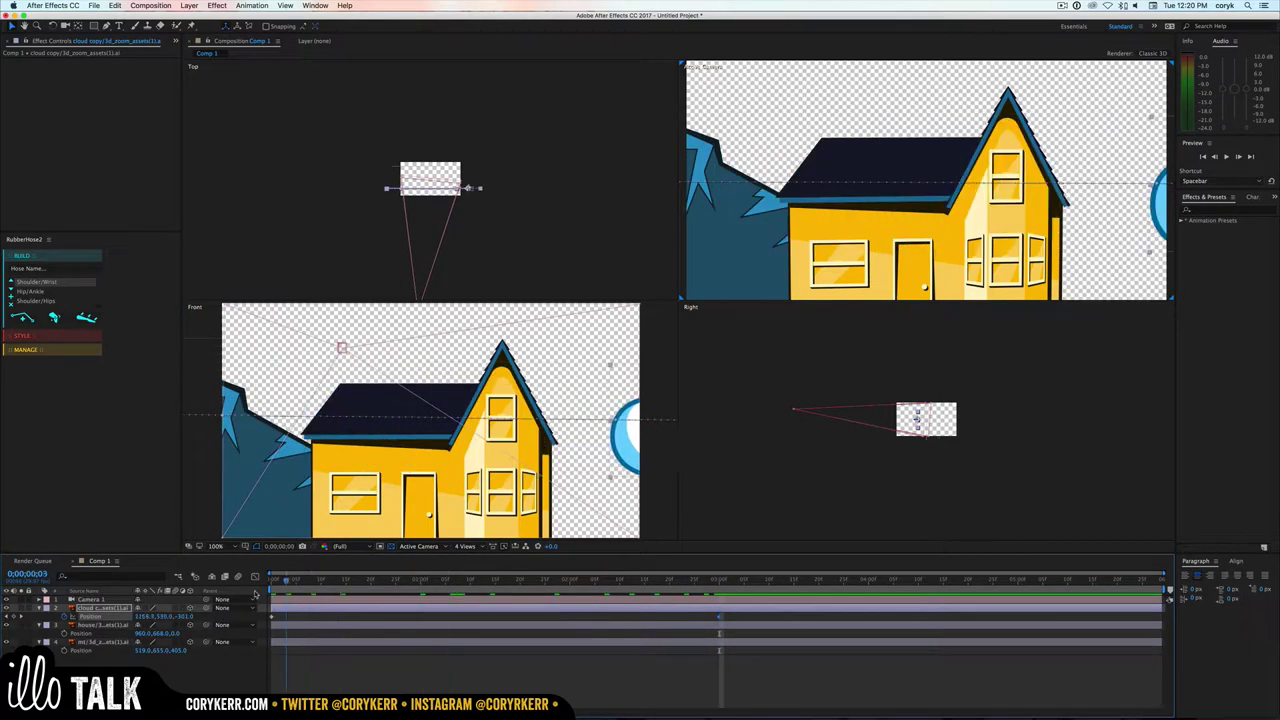
key("space")
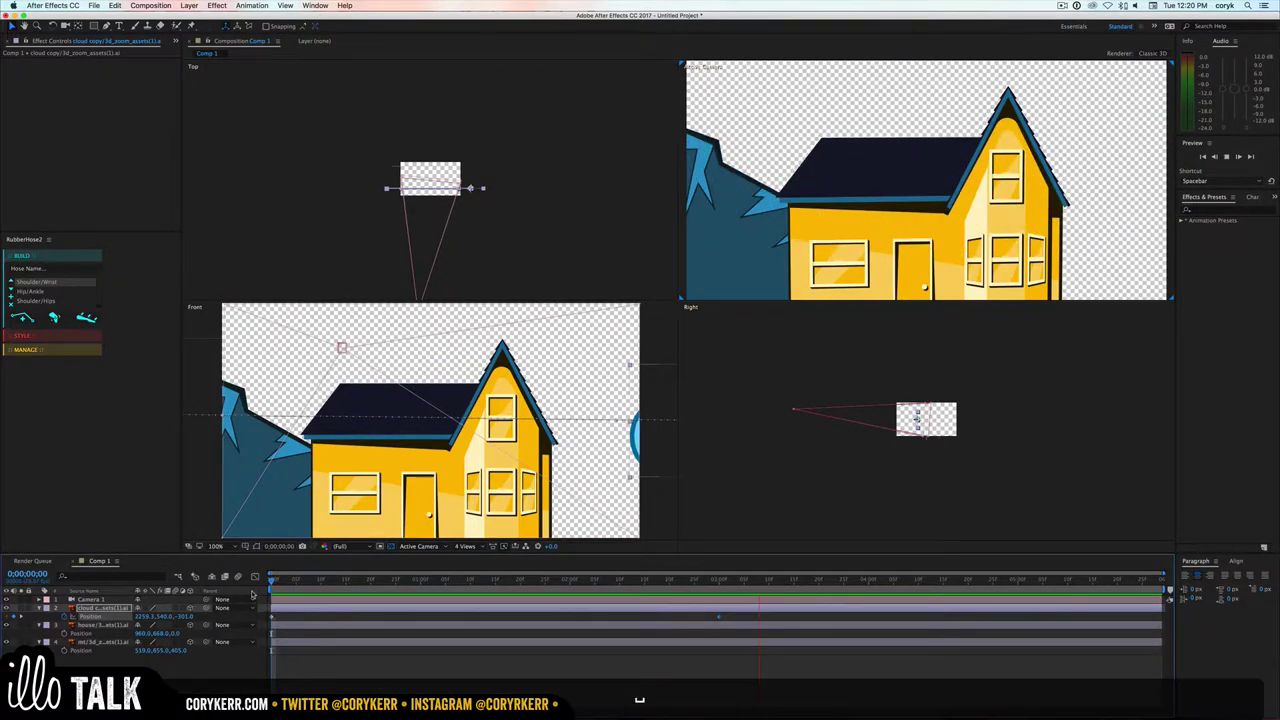
key("space")
left_click_drag(760, 583, 266, 607)
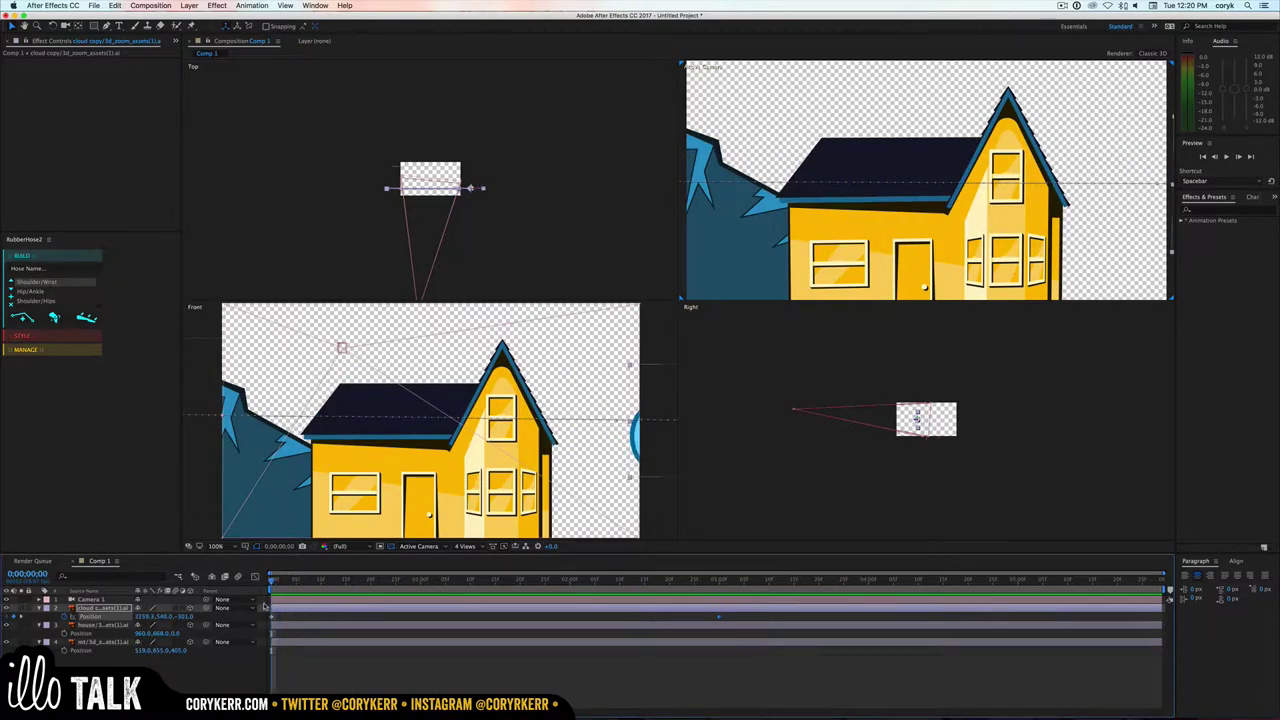
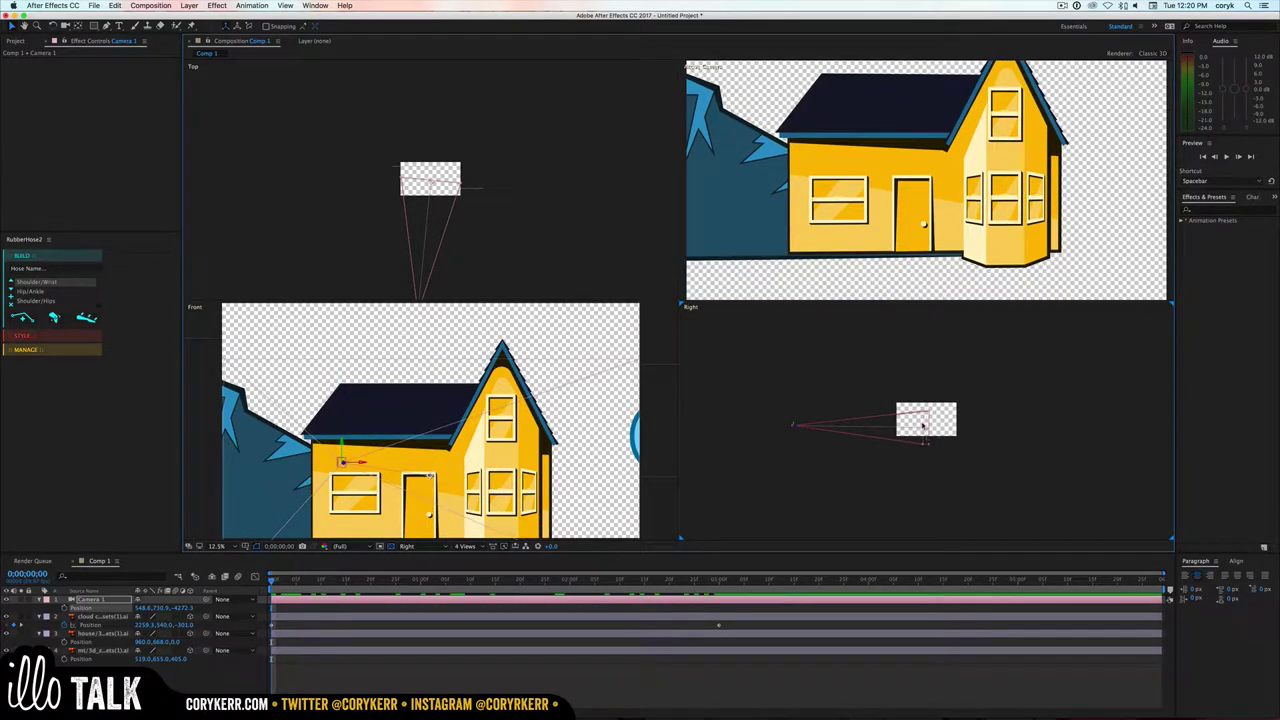
- At 3 seconds, raise the camera to a Y position of about -133 and lower its point of interest back onto the house
left_click_drag(922, 422, 922, 420)
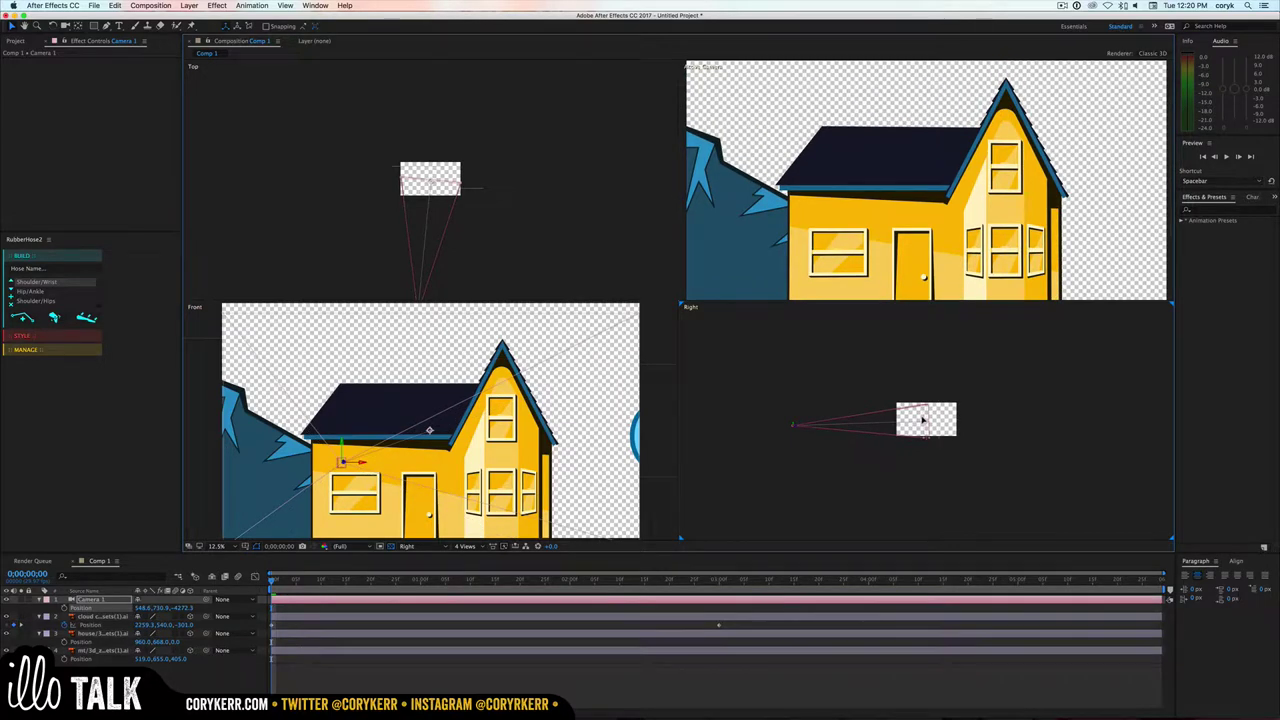
left_click_drag(272, 582, 721, 600)
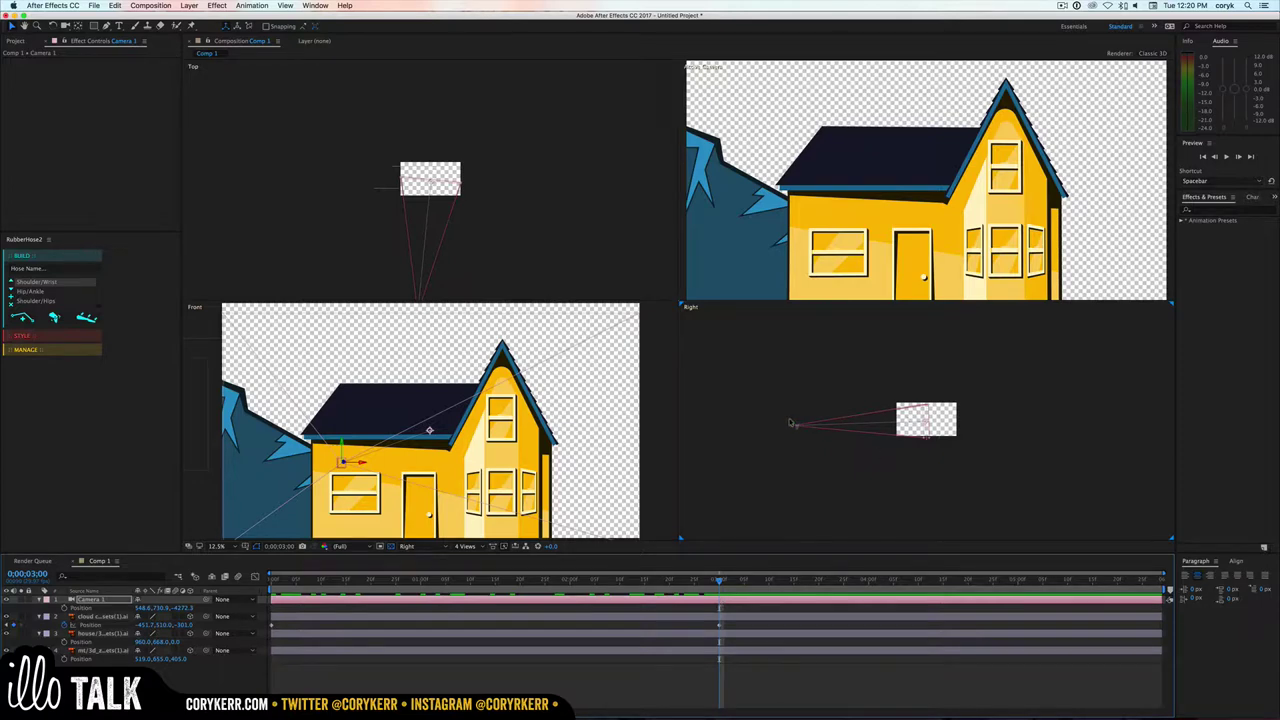
left_click_drag(790, 423, 786, 400)
key("comma")
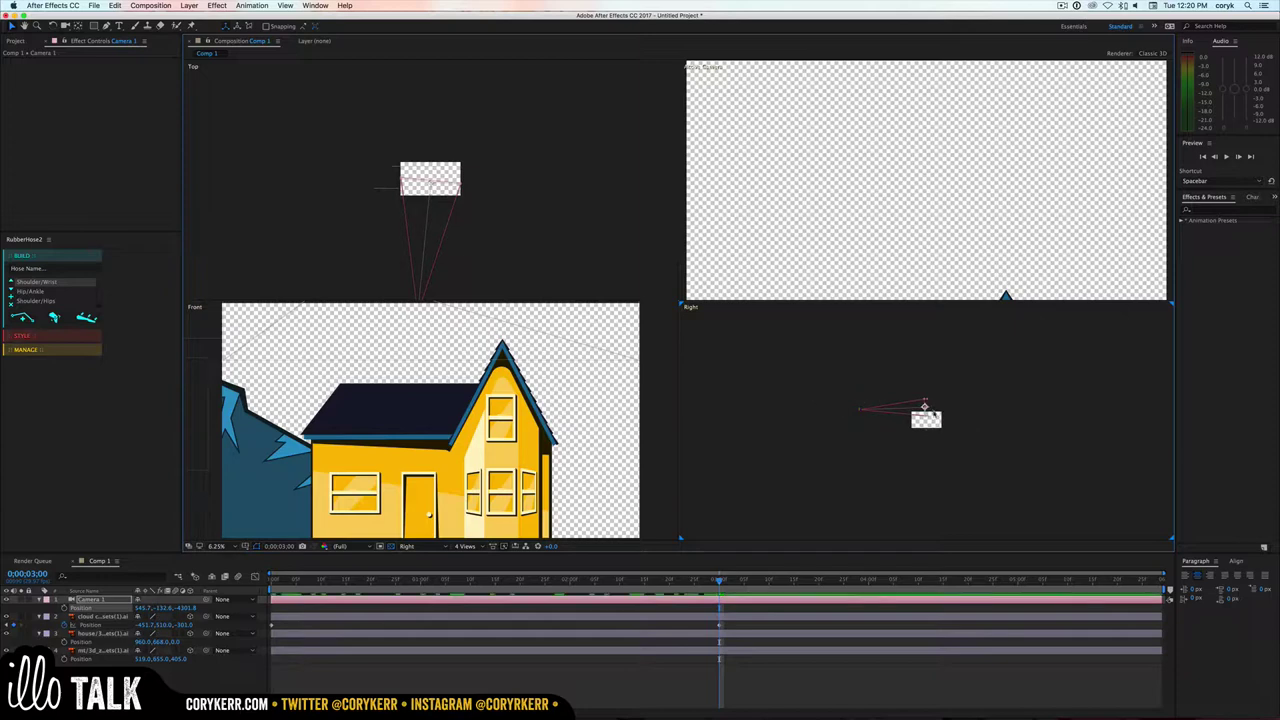
left_click_drag(924, 406, 924, 414)
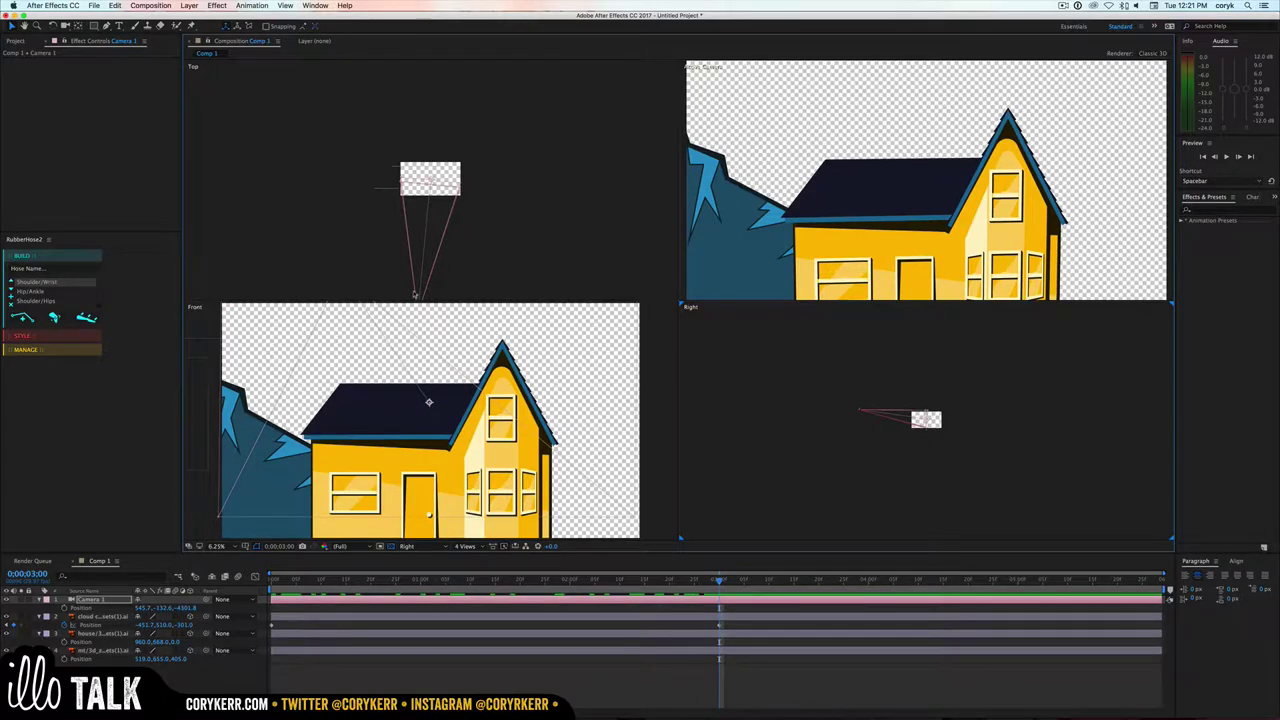
- Shift the camera sideways to about X 1511 in the top view and re-centre its point of interest on the scene
key("comma")
key("comma")
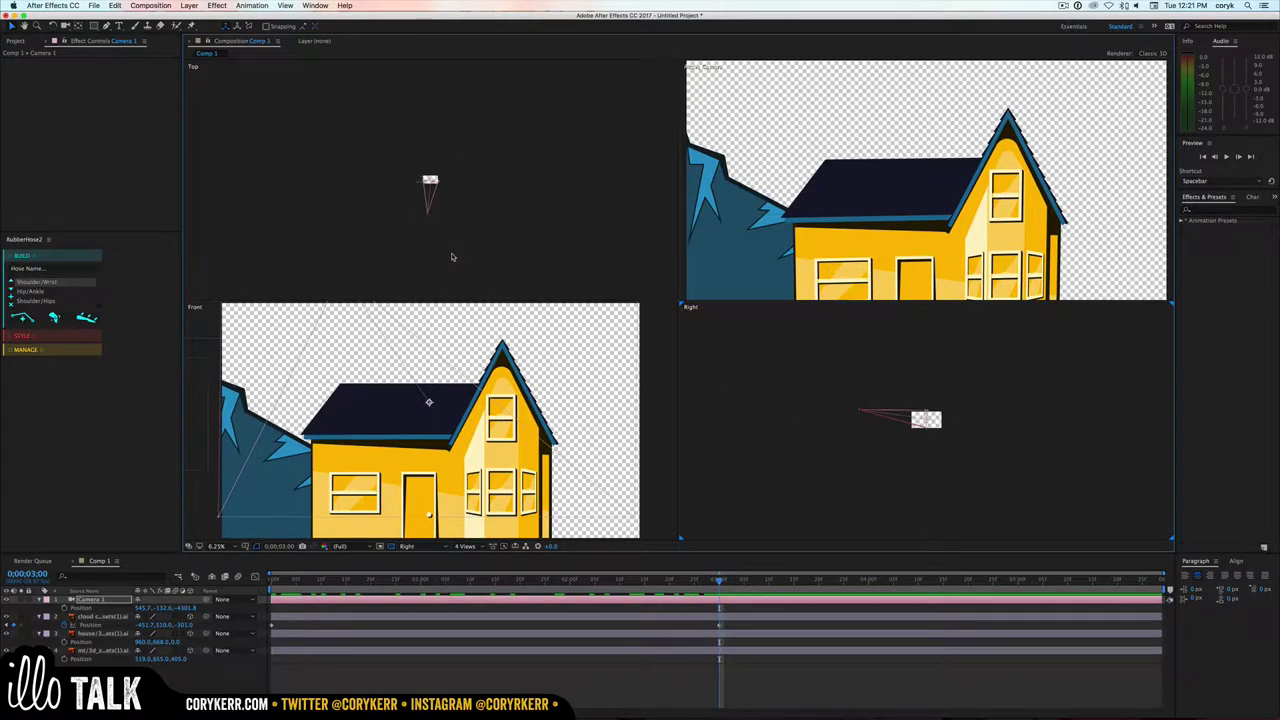
key("period")
left_click_drag(425, 248, 440, 248)
key("period")
key("period")
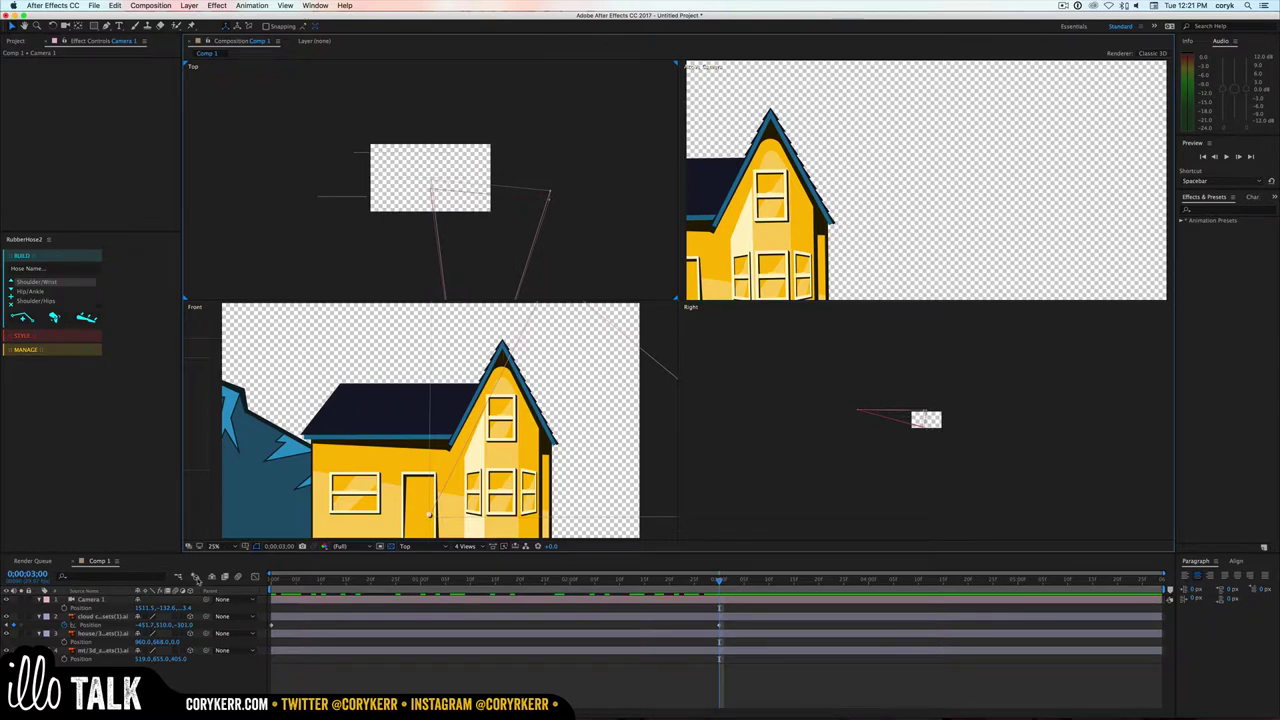
left_click(97, 602)
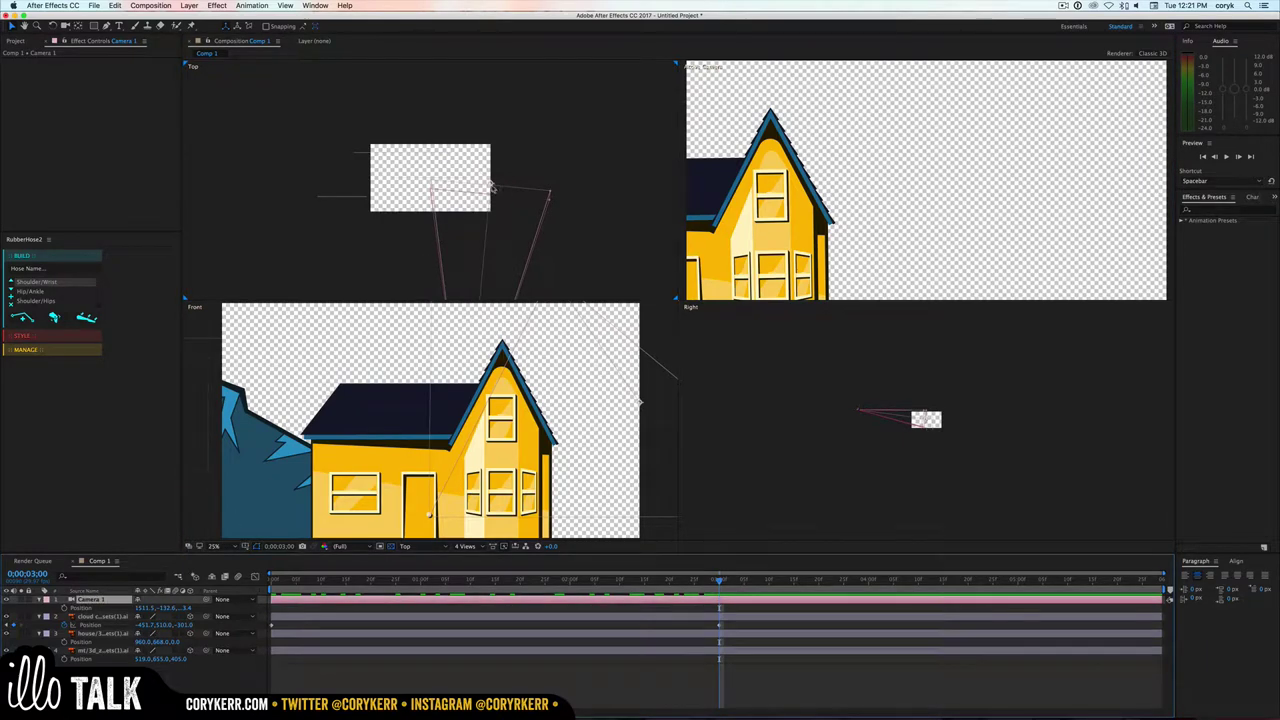
left_click_drag(491, 187, 430, 182)
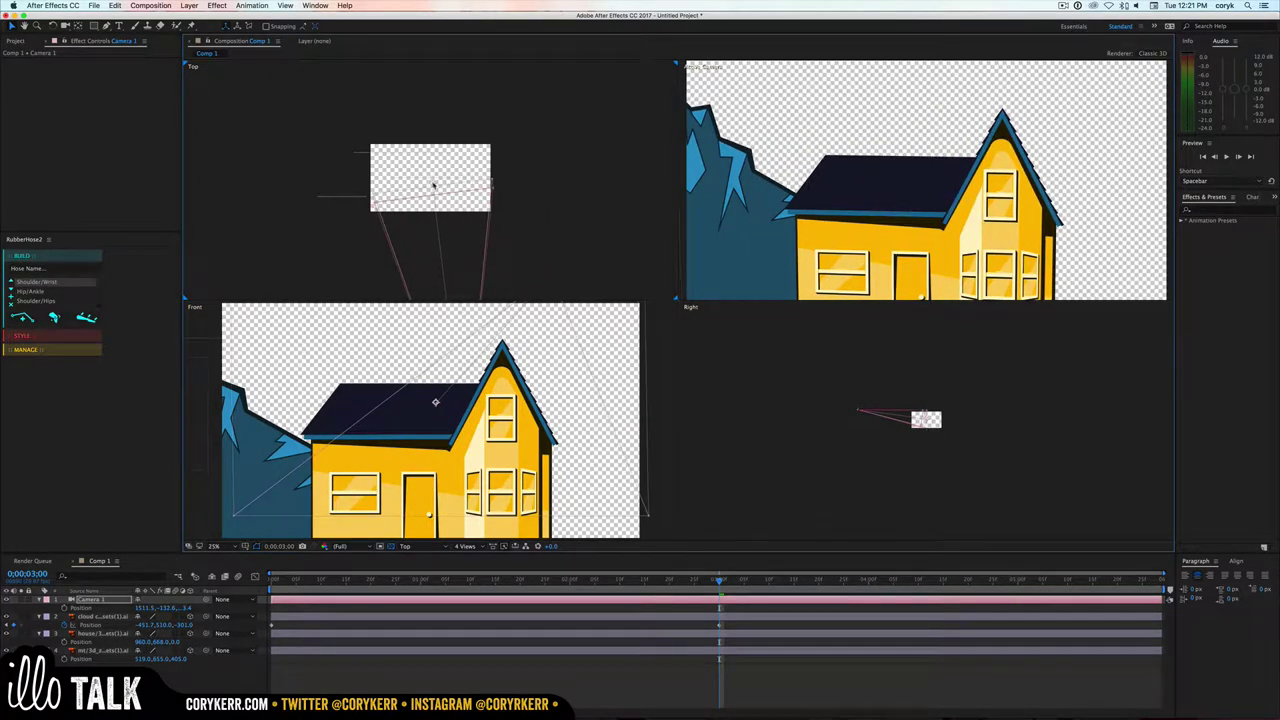
- Start keyframing the camera's position at 3 seconds, then return the current time to the first frame
left_click_drag(328, 581, 380, 587)
key("space")
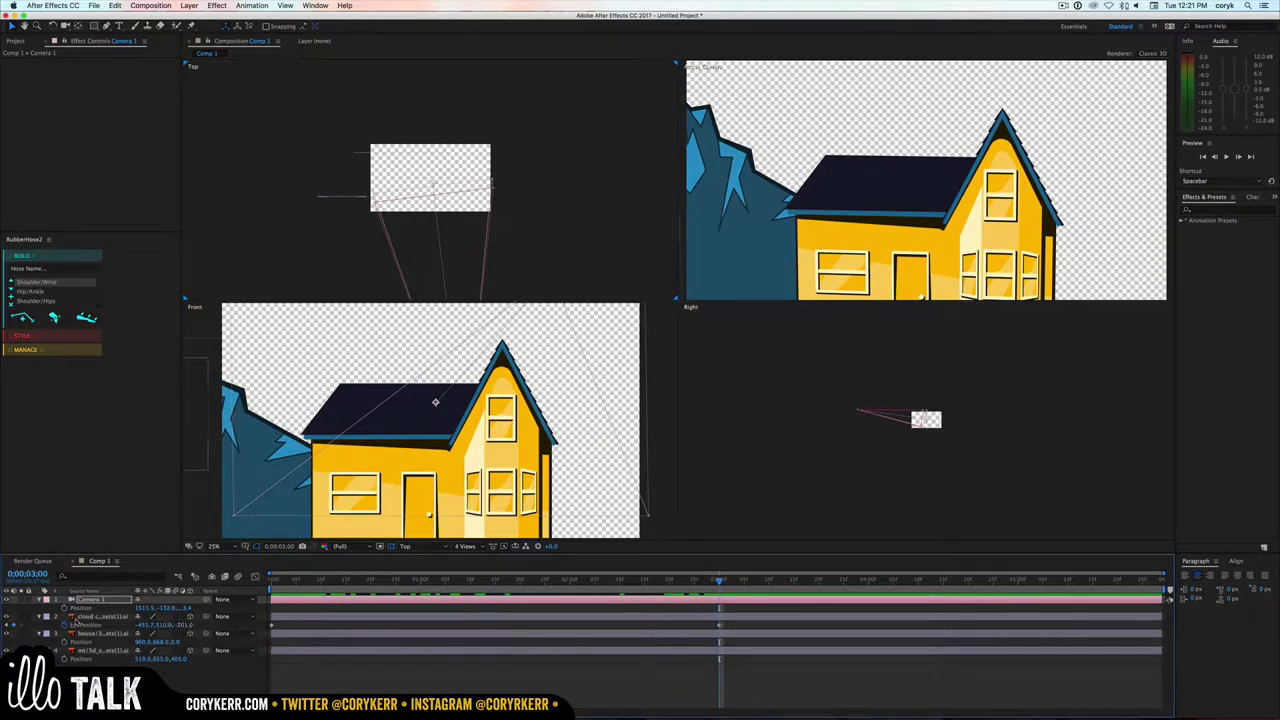
left_click(66, 609)
left_click_drag(719, 583, 270, 588)
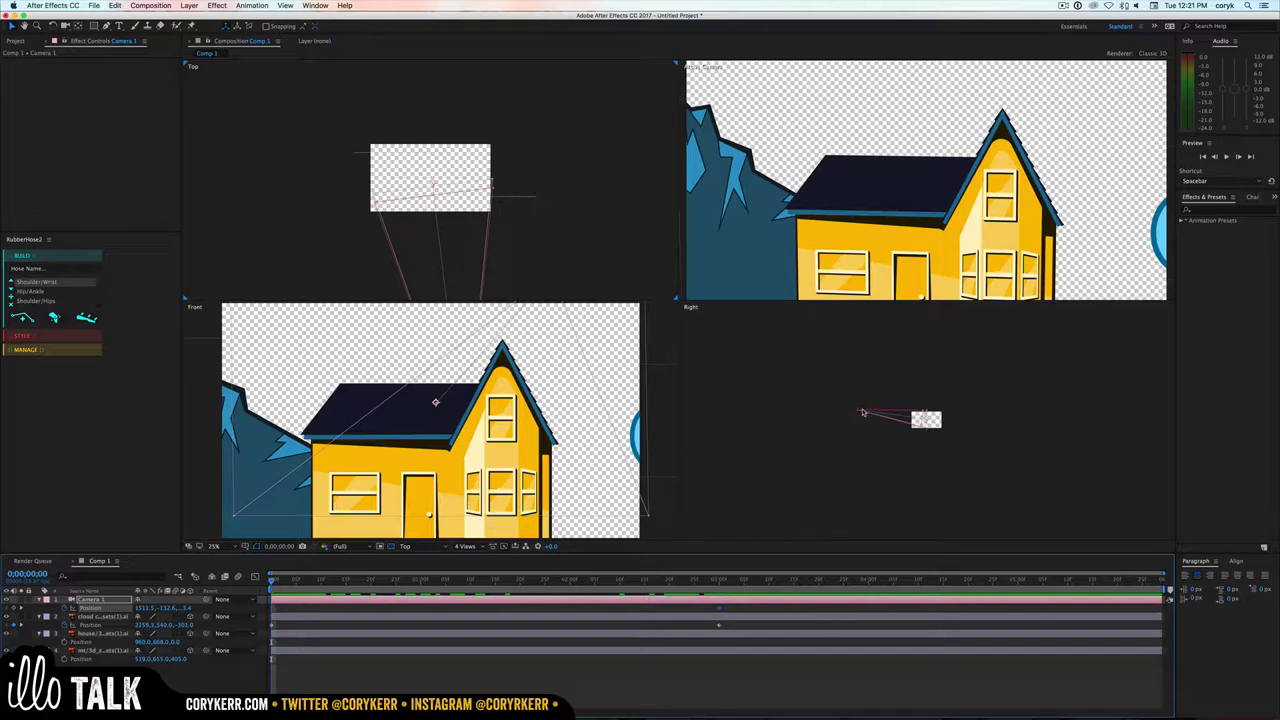
- At 0 seconds, lower the camera to a Y position of about 857 and raise its point of interest back onto the house
left_click_drag(855, 409, 859, 416)
key("super+z")
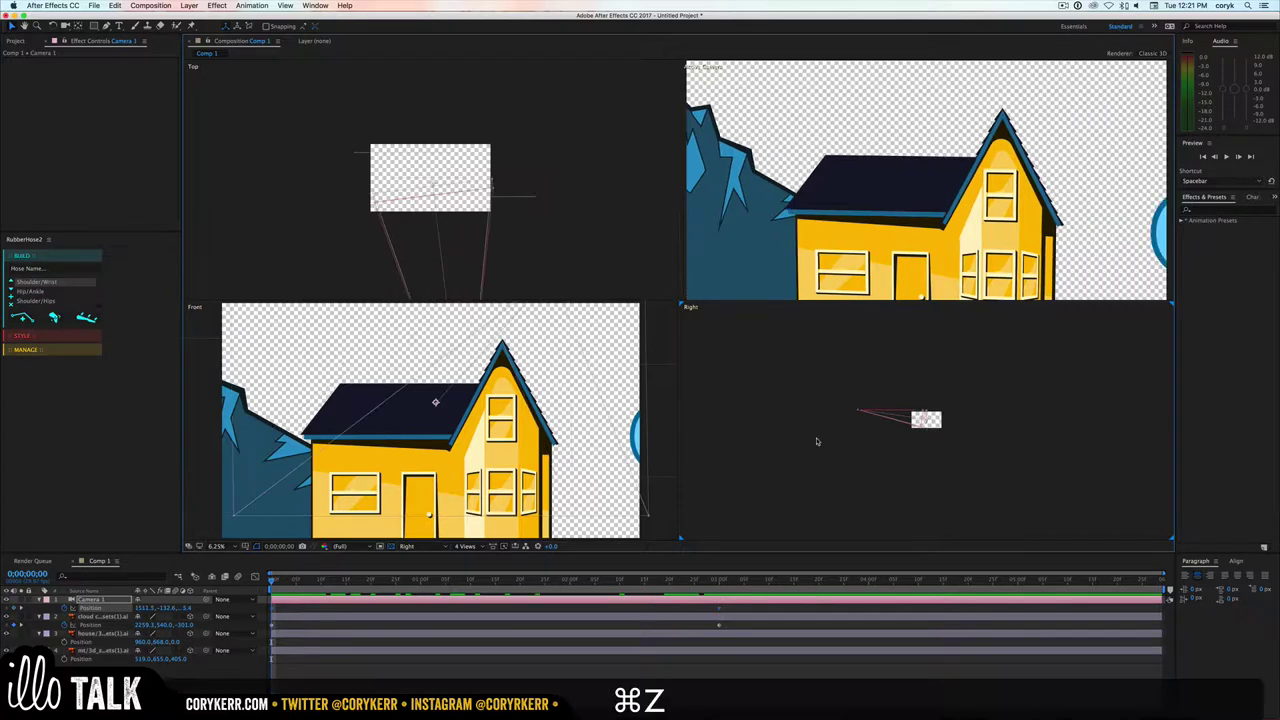
mouse_move(147, 607)
left_mouse_down()
mouse_move(212, 612)
mouse_move(172, 609)
left_mouse_up()
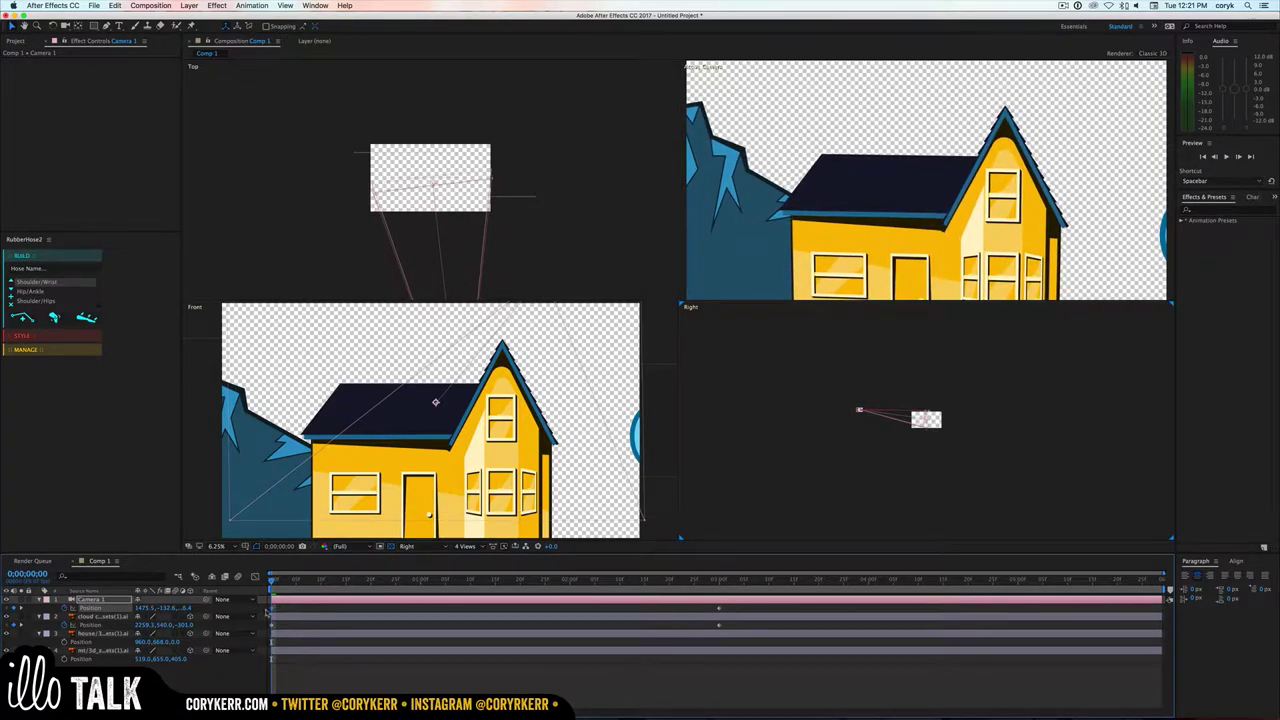
scroll(908, 459, "up", 2)
scroll(908, 459, "down", 1)
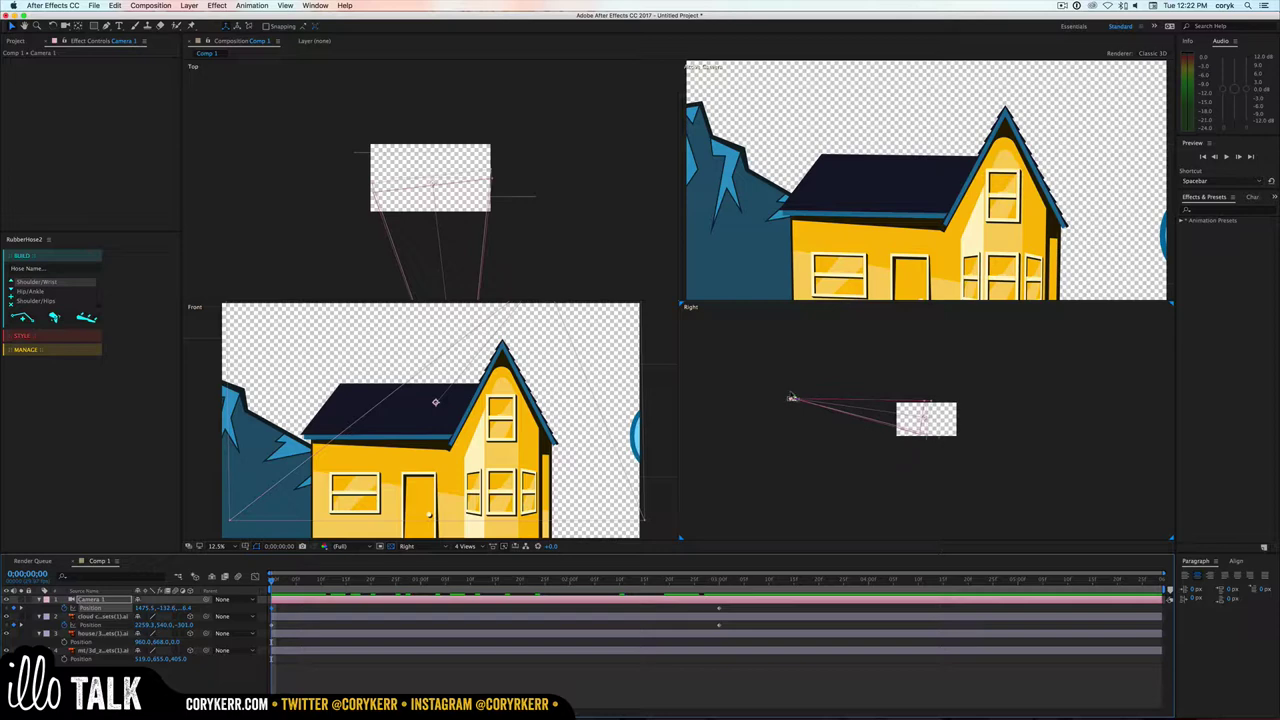
left_click_drag(791, 398, 790, 411)
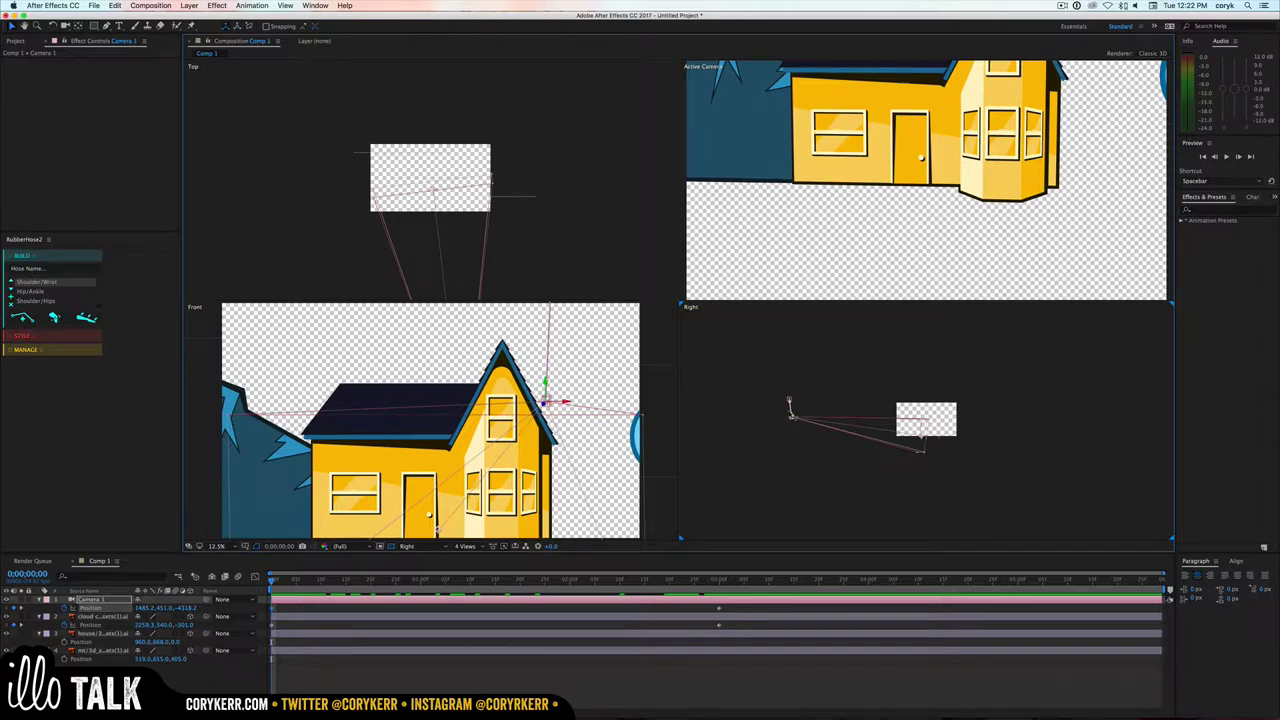
left_click_drag(790, 411, 789, 428)
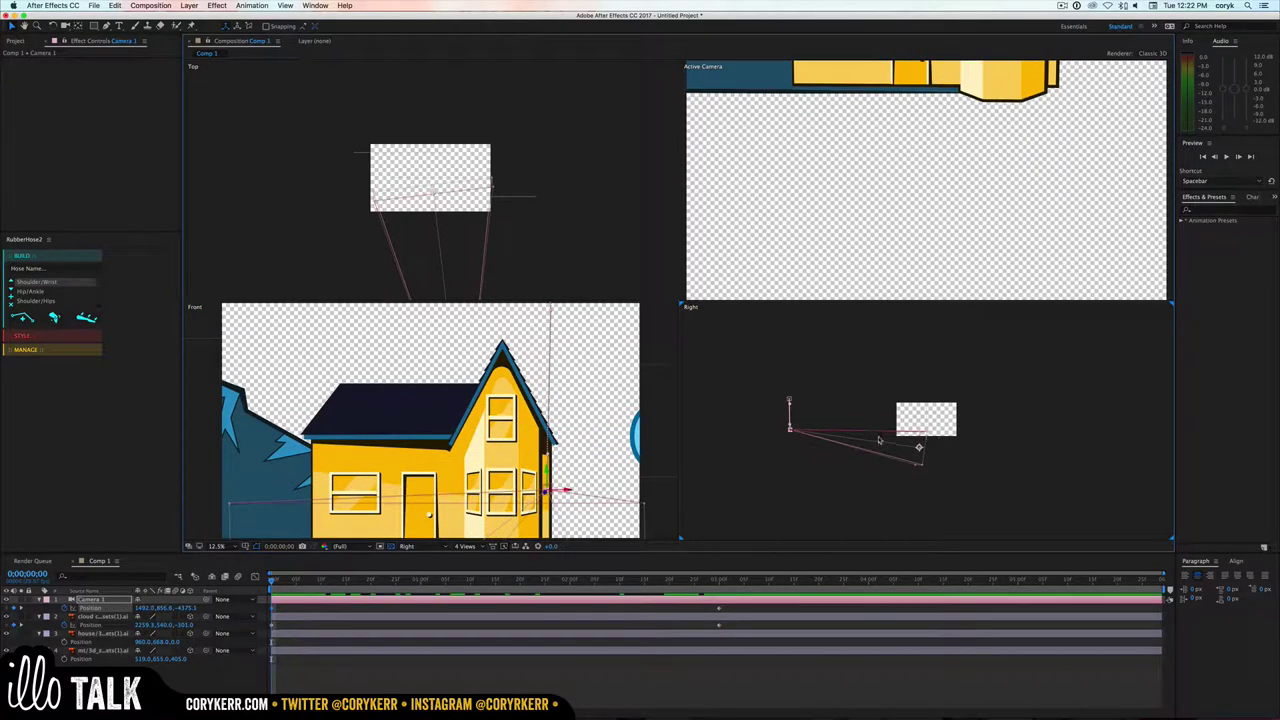
left_click_drag(919, 449, 915, 422)
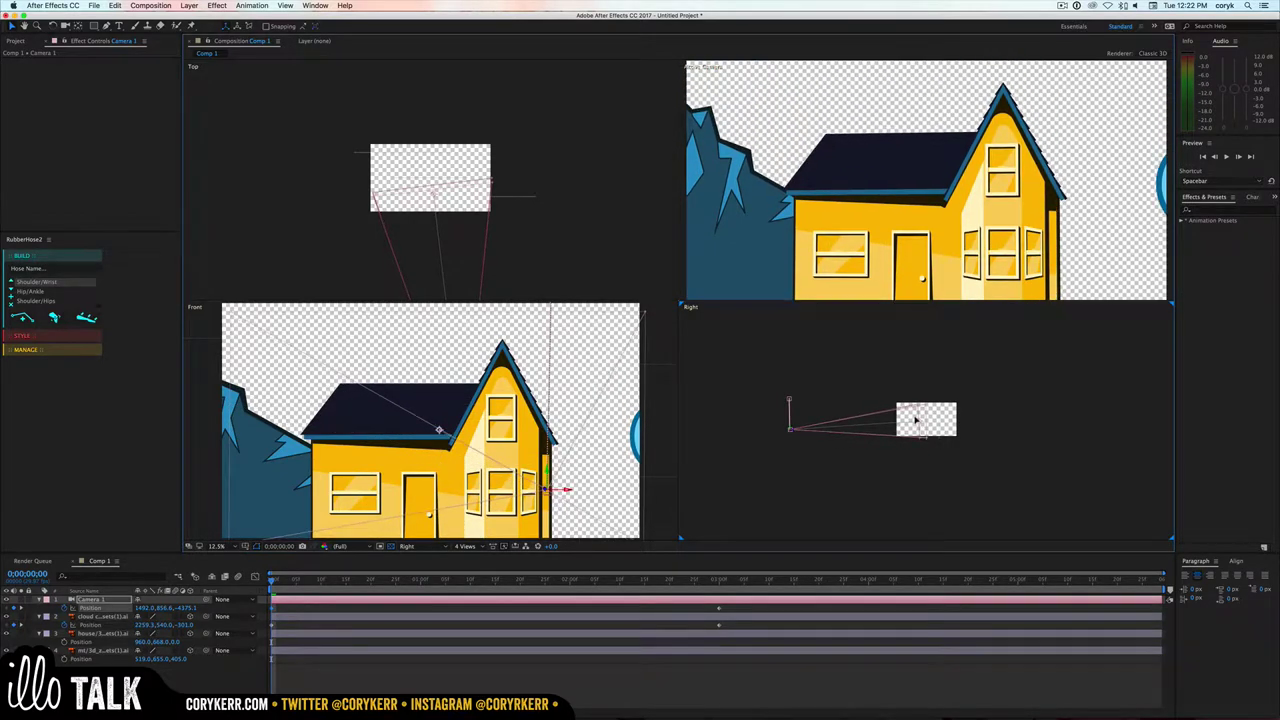
mouse_move(270, 582)
left_mouse_down()
mouse_move(358, 590)
mouse_move(272, 586)
left_mouse_up()
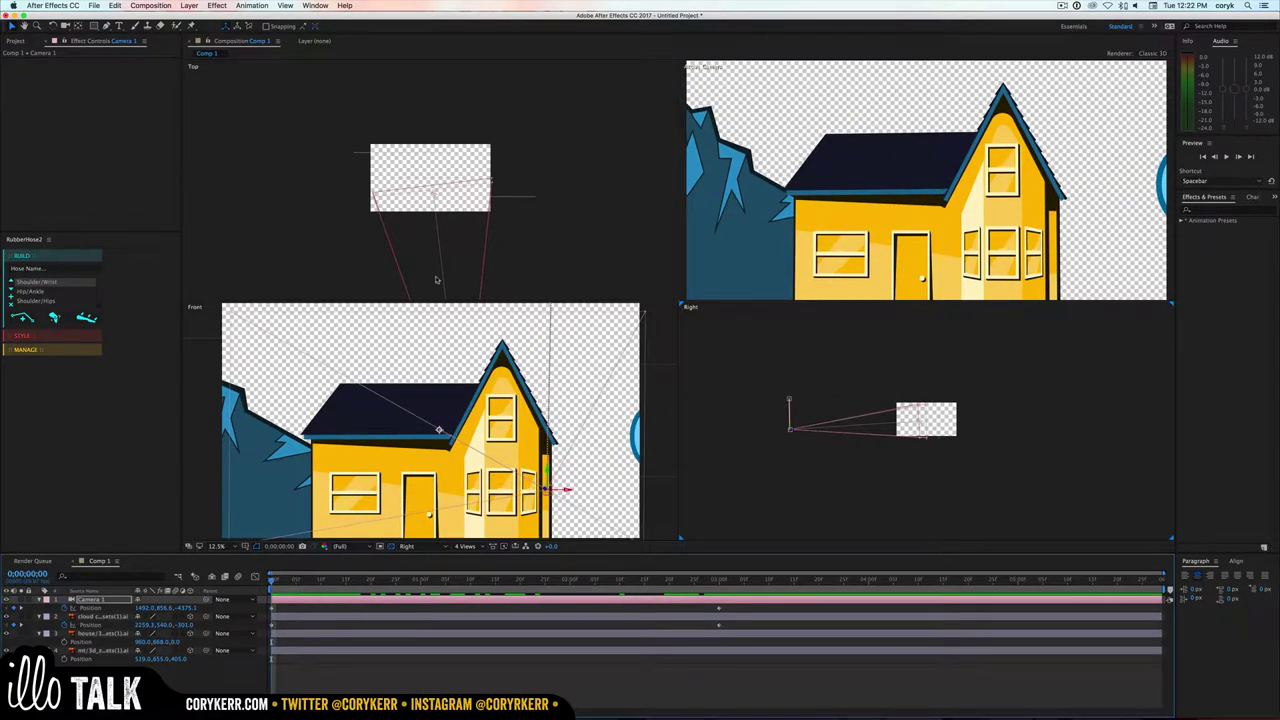
- Move the camera's starting position across to about X -81, re-aim it at the house, and scrub through the camera move
scroll(444, 254, "down", 3)
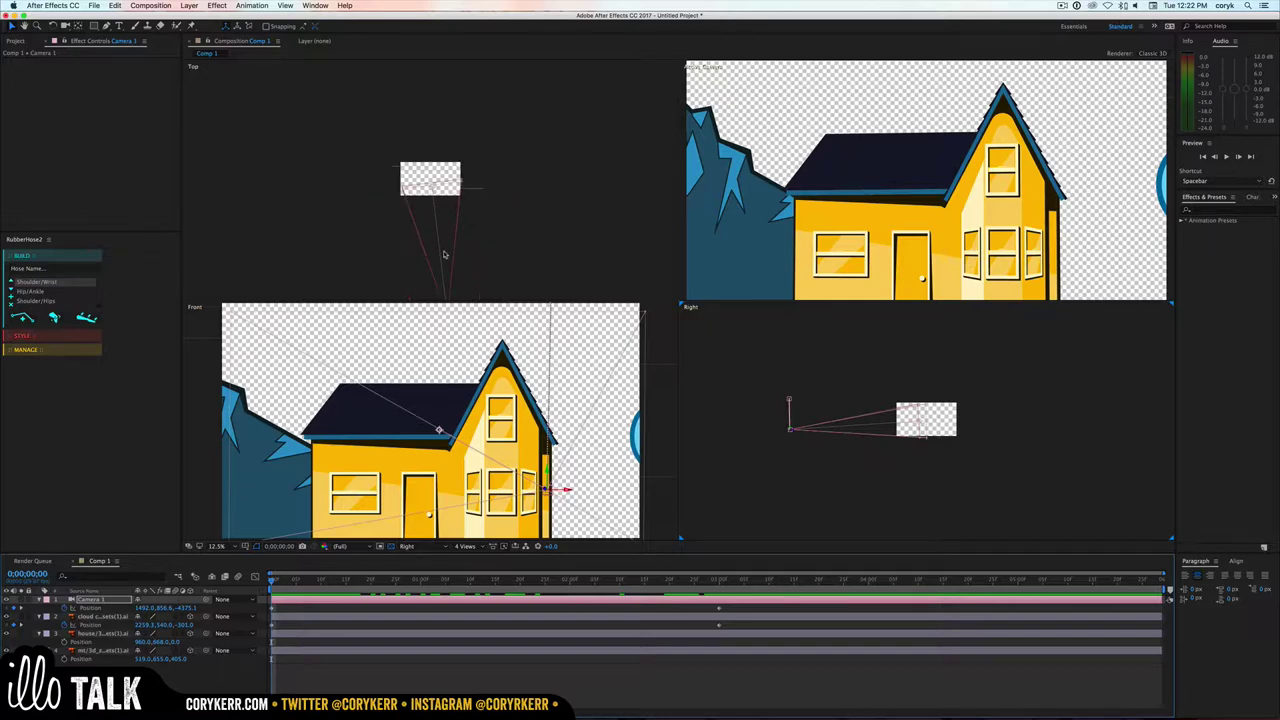
left_click_drag(453, 262, 393, 245)
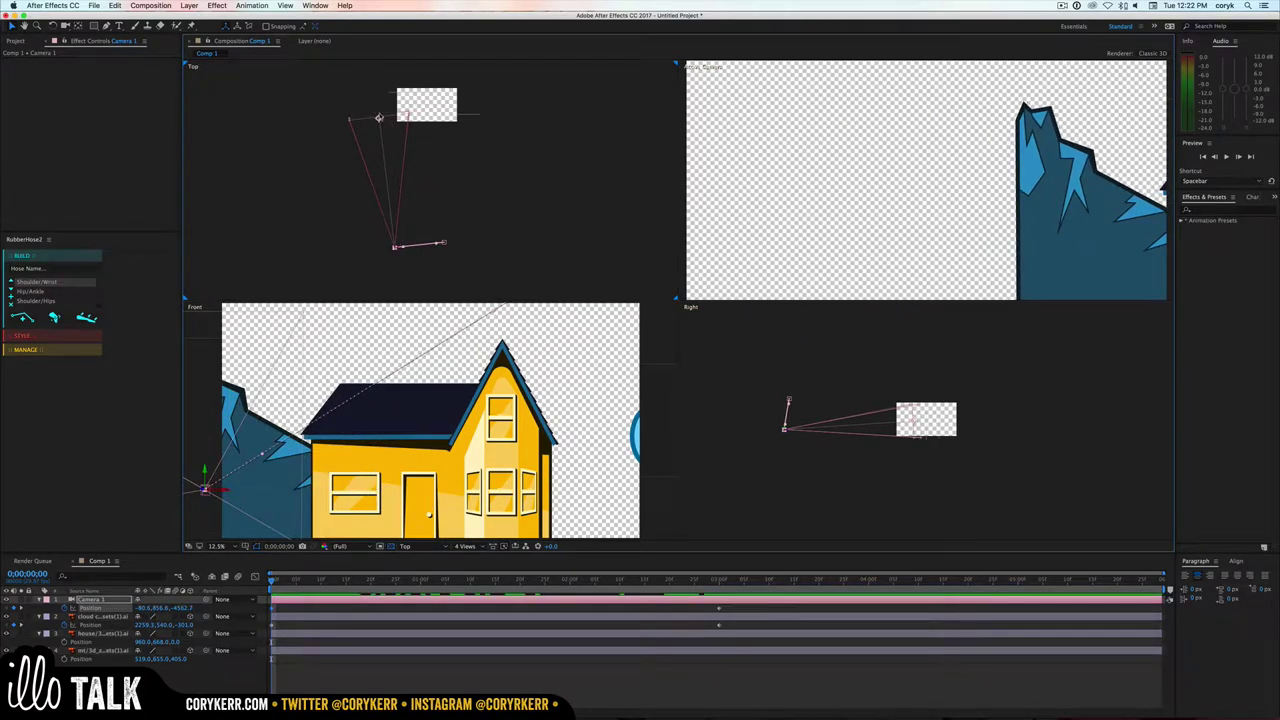
left_click_drag(378, 119, 422, 119)
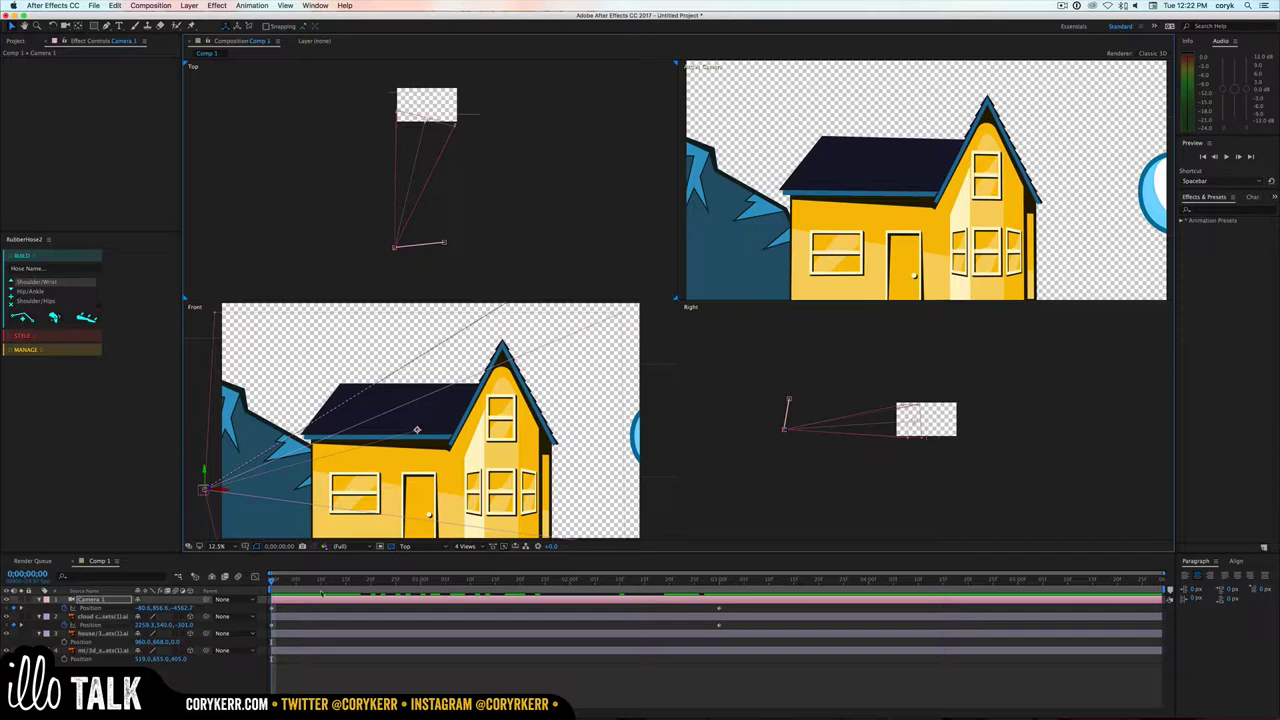
left_click_drag(272, 581, 549, 590)
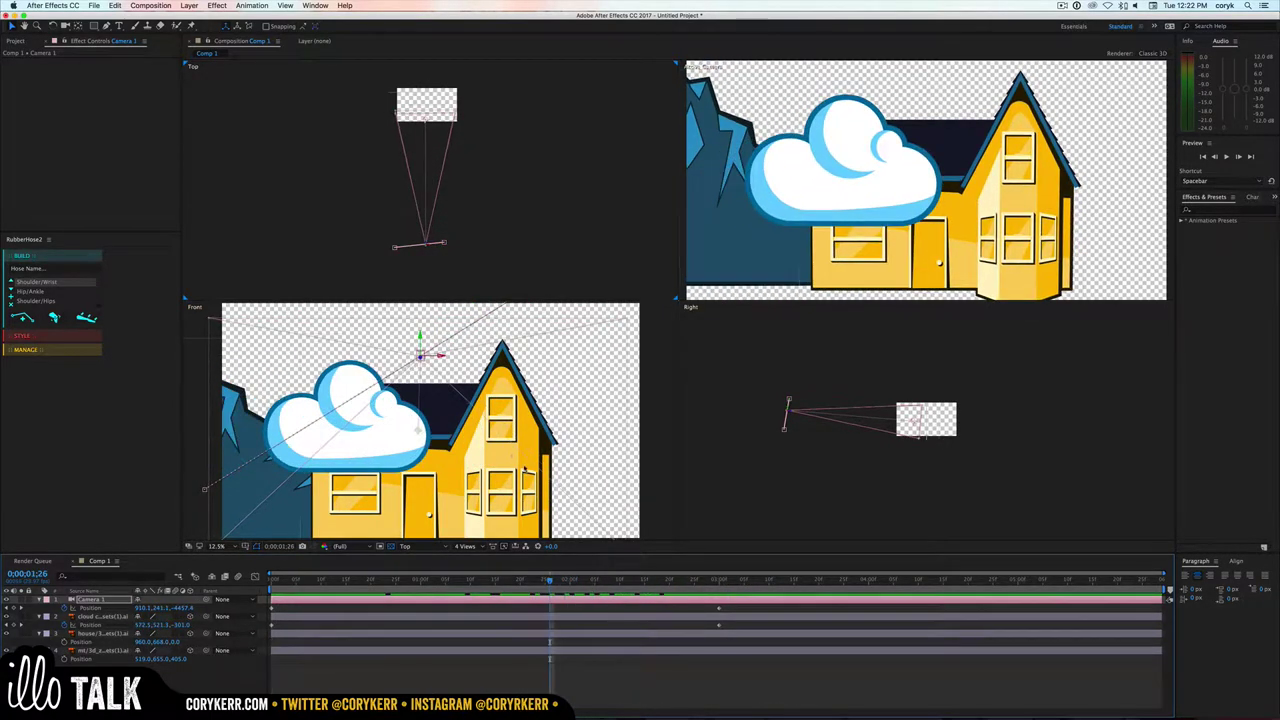
- Spread both ends of the camera's motion path farther apart, bend it into an arc in the top view, and scrub to check it
left_click_drag(446, 246, 557, 232)
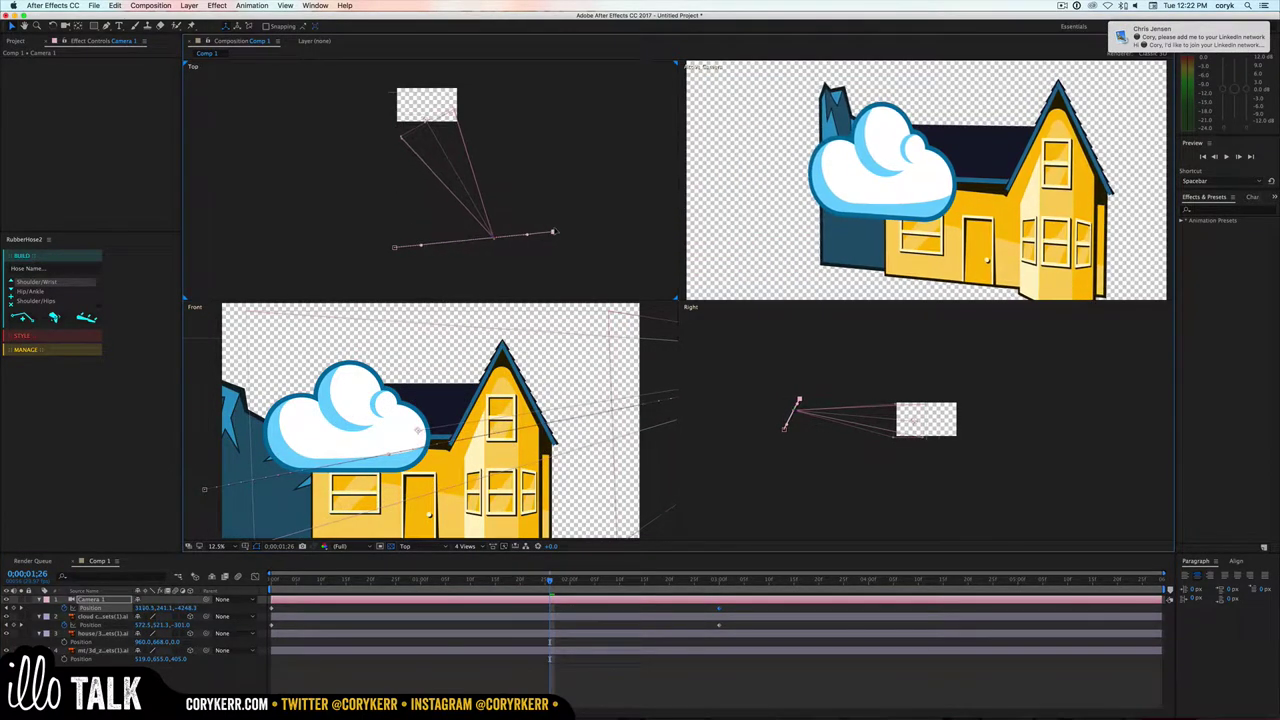
left_click_drag(397, 250, 385, 298)
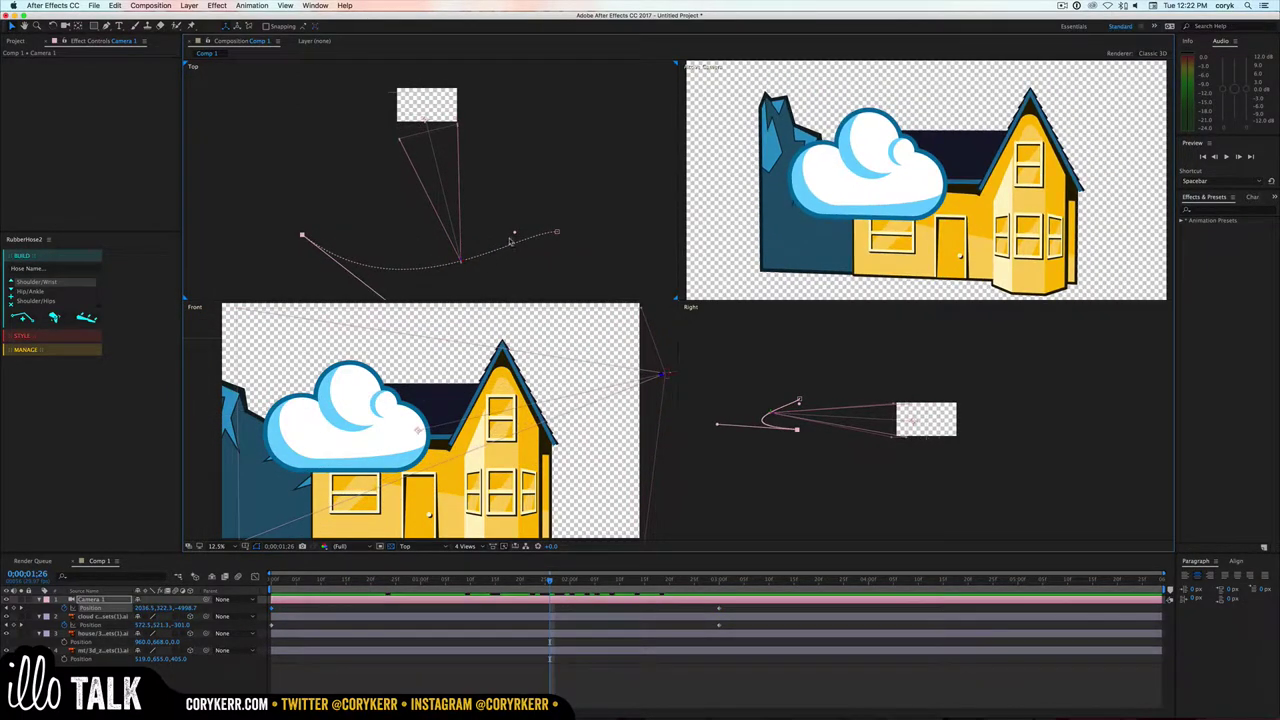
left_click_drag(515, 236, 533, 292)
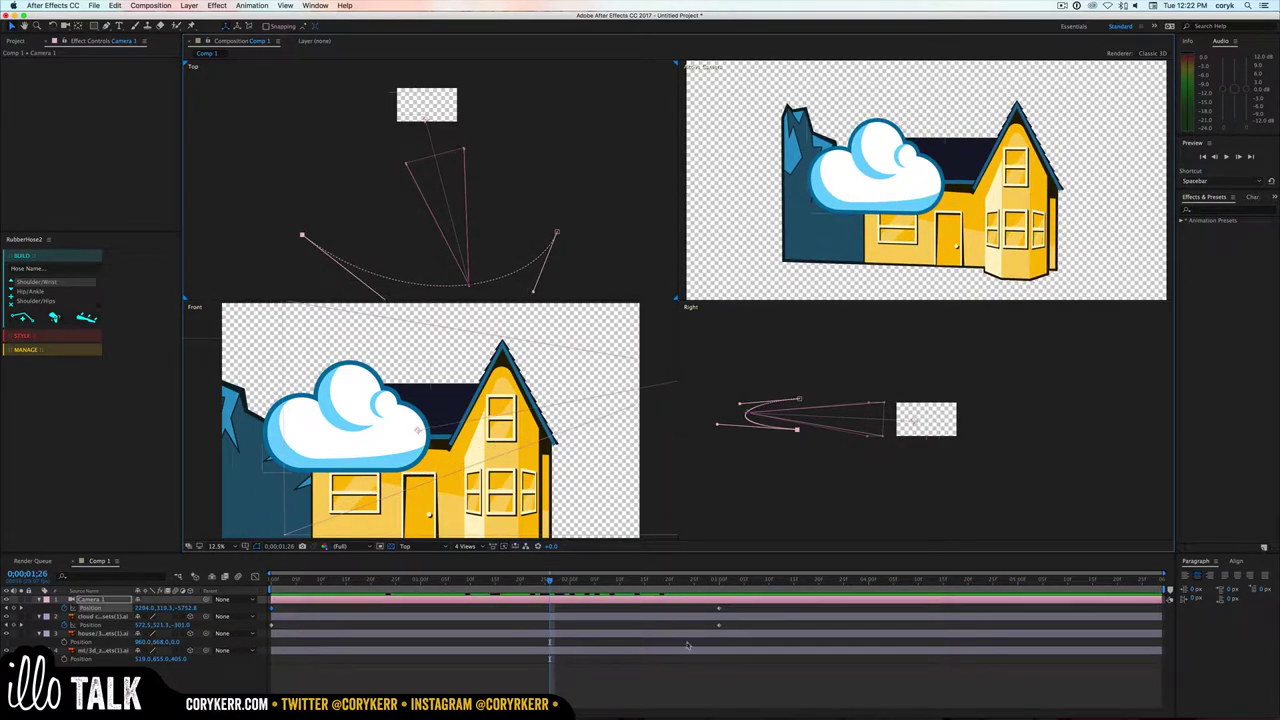
left_click_drag(549, 581, 498, 603)
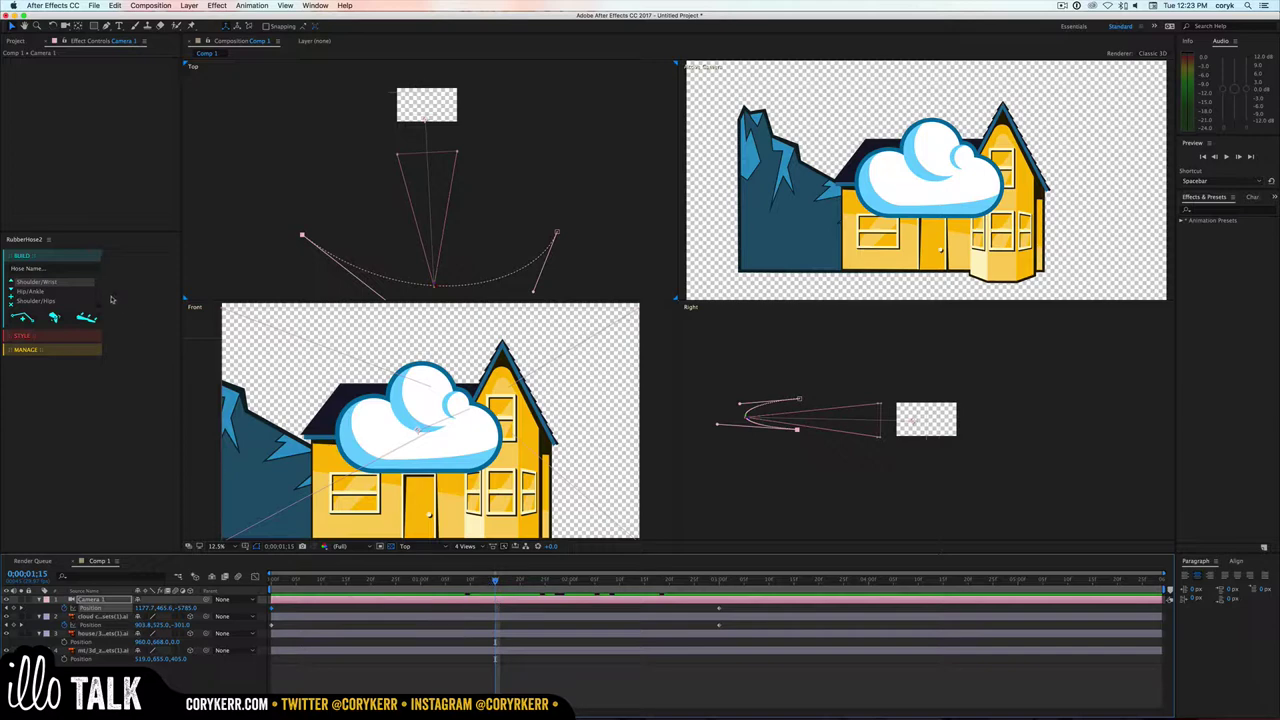
- Add the light blue mountain artwork as the lowest layer of the composition and make it a 3D layer
left_click(70, 139)
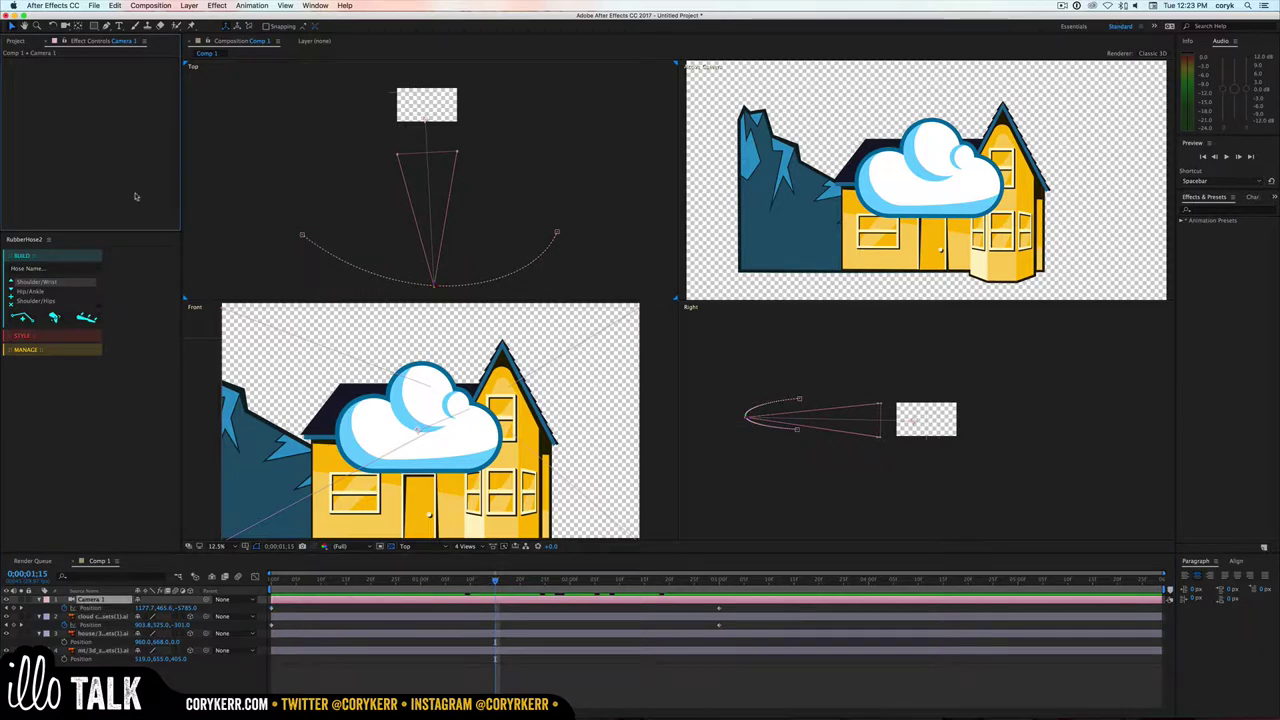
left_click(16, 41)
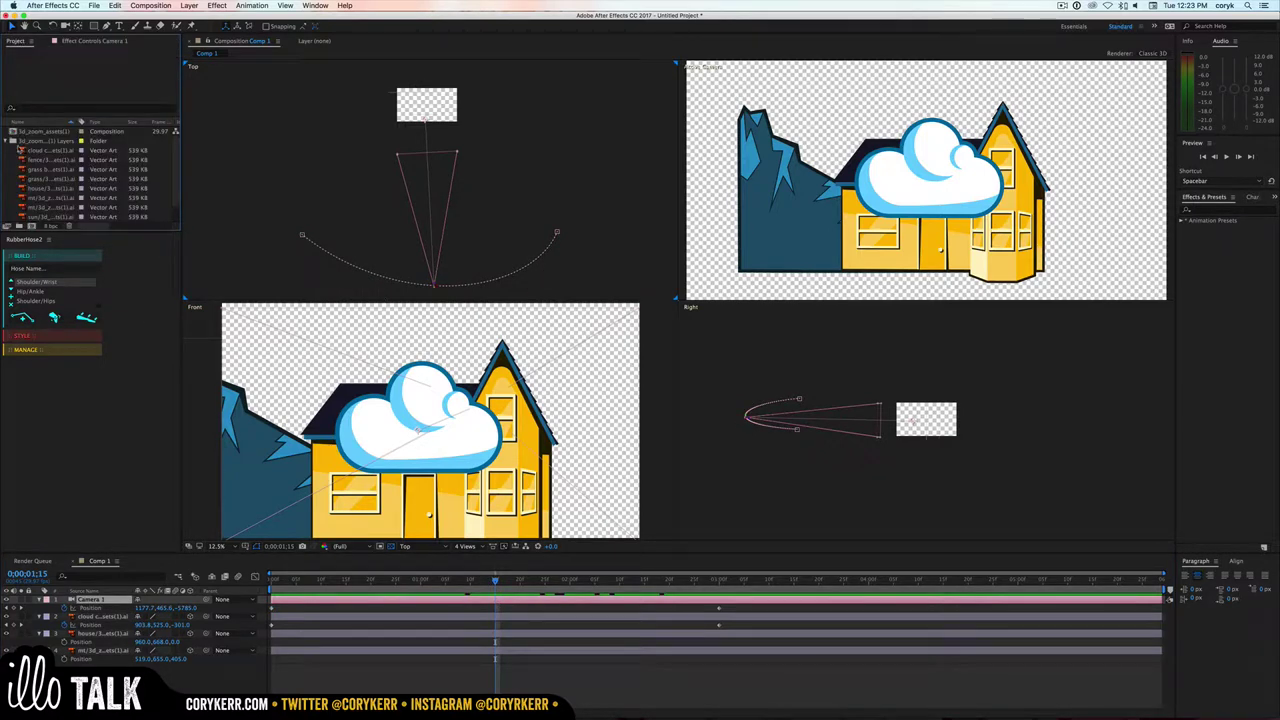
left_click(45, 188)
scroll(45, 194, "down", 1)
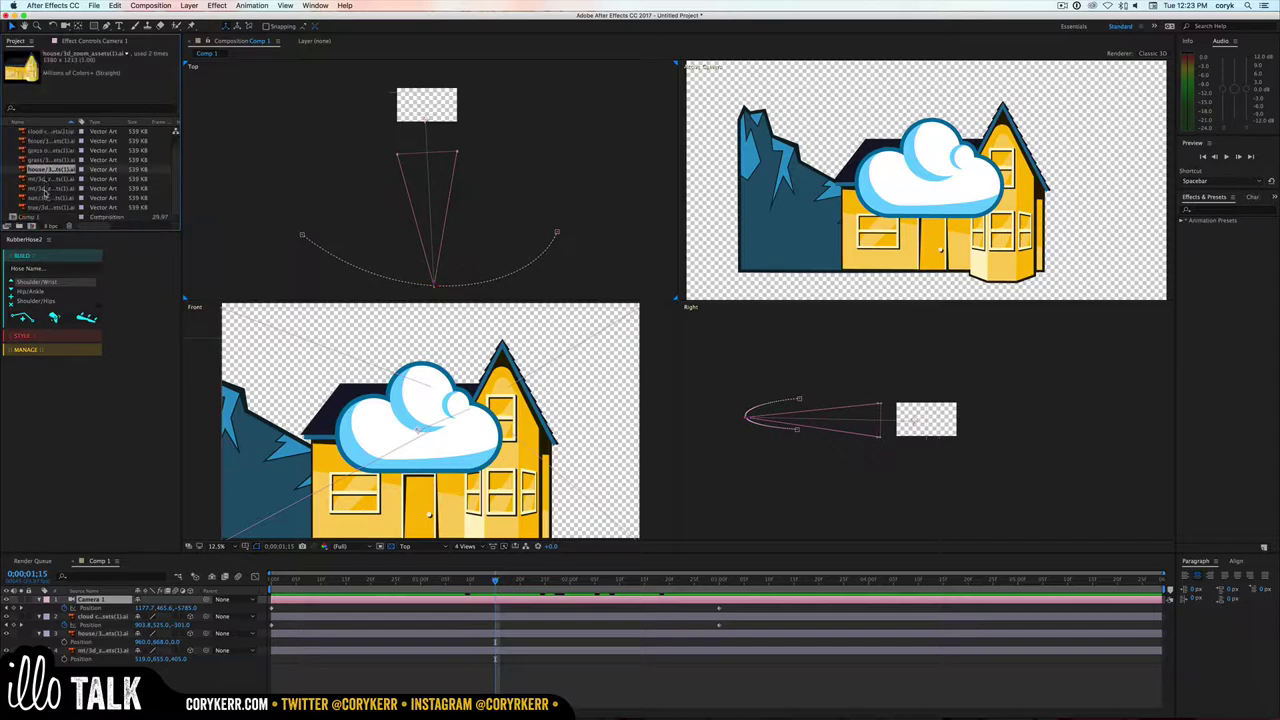
left_click(45, 189)
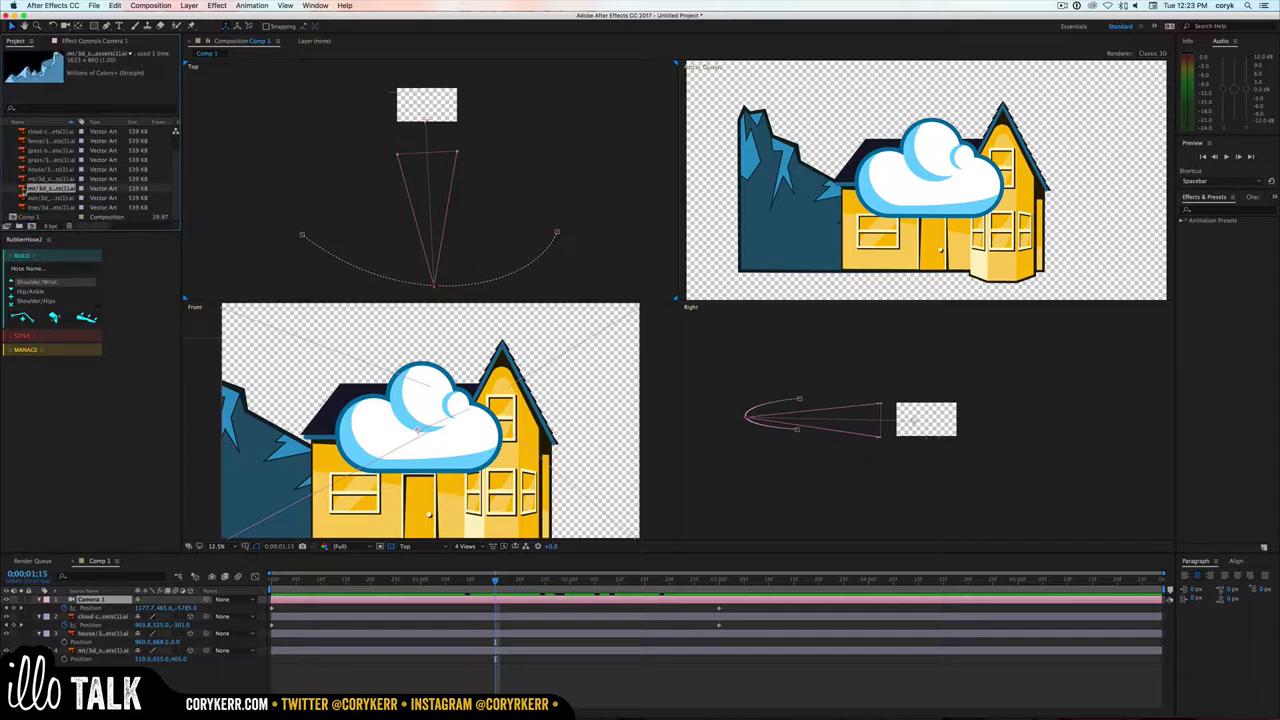
left_click_drag(28, 192, 124, 666)
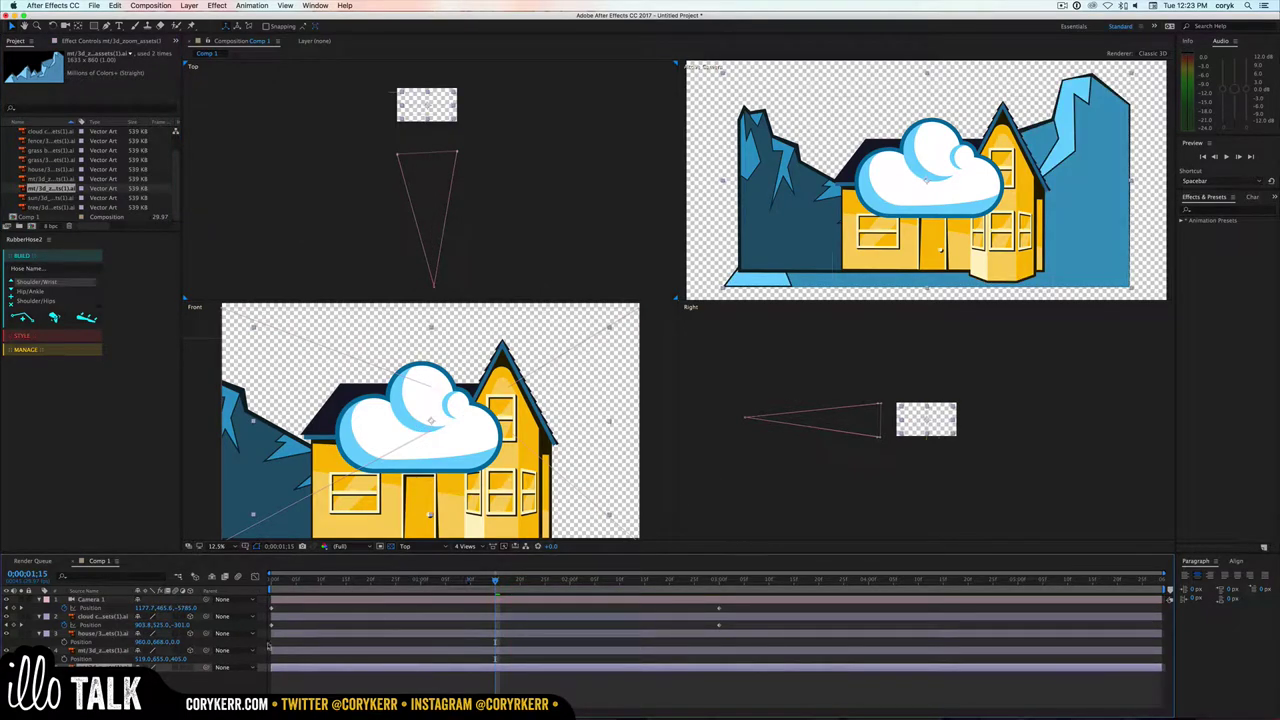
left_click(190, 668)
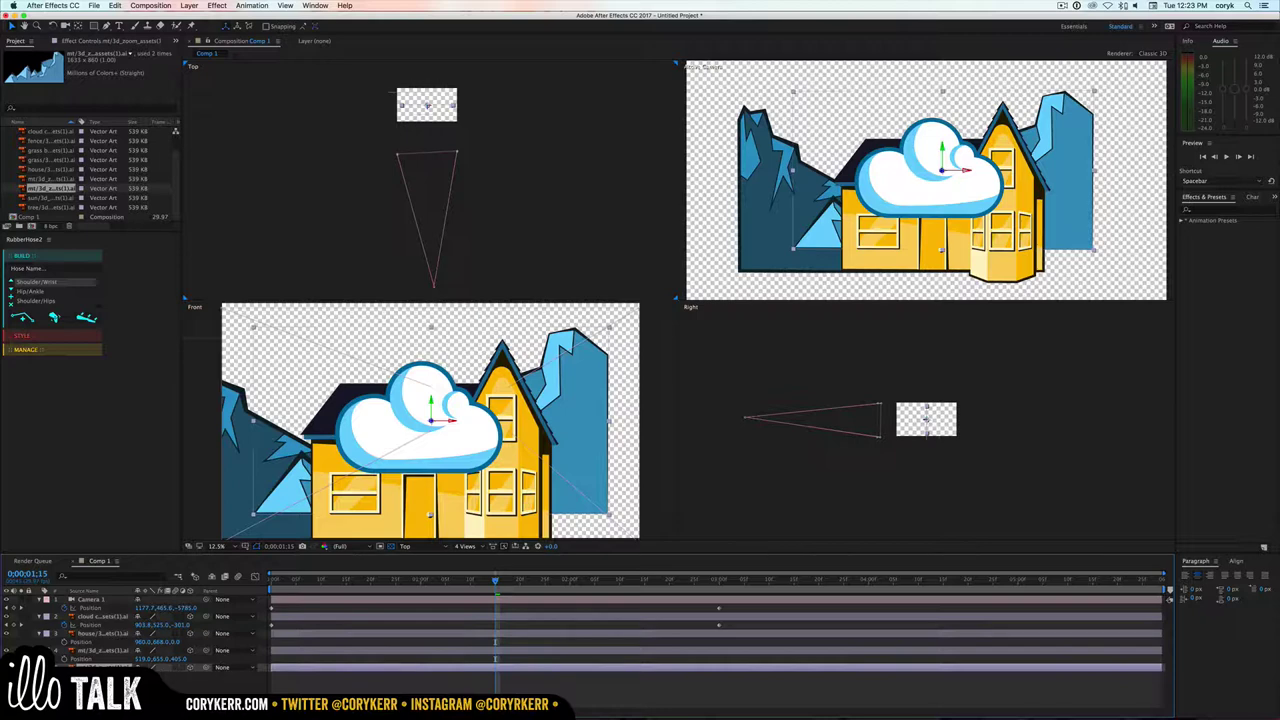
- Push the new mountain layer back behind the house, offset it to the right and downward, and scale it to 136%
key("p")
mouse_move(174, 676)
left_mouse_down()
mouse_move(244, 682)
mouse_move(178, 676)
mouse_move(192, 676)
left_mouse_up()
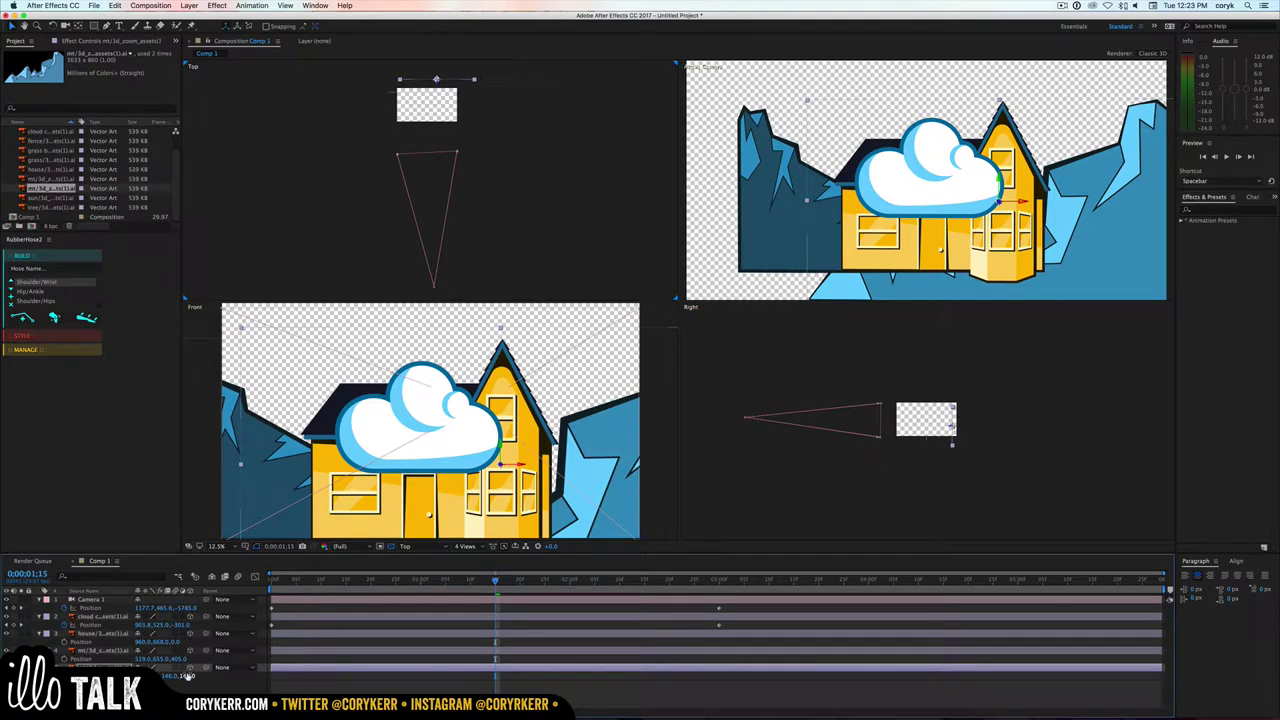
left_click_drag(188, 676, 180, 677)
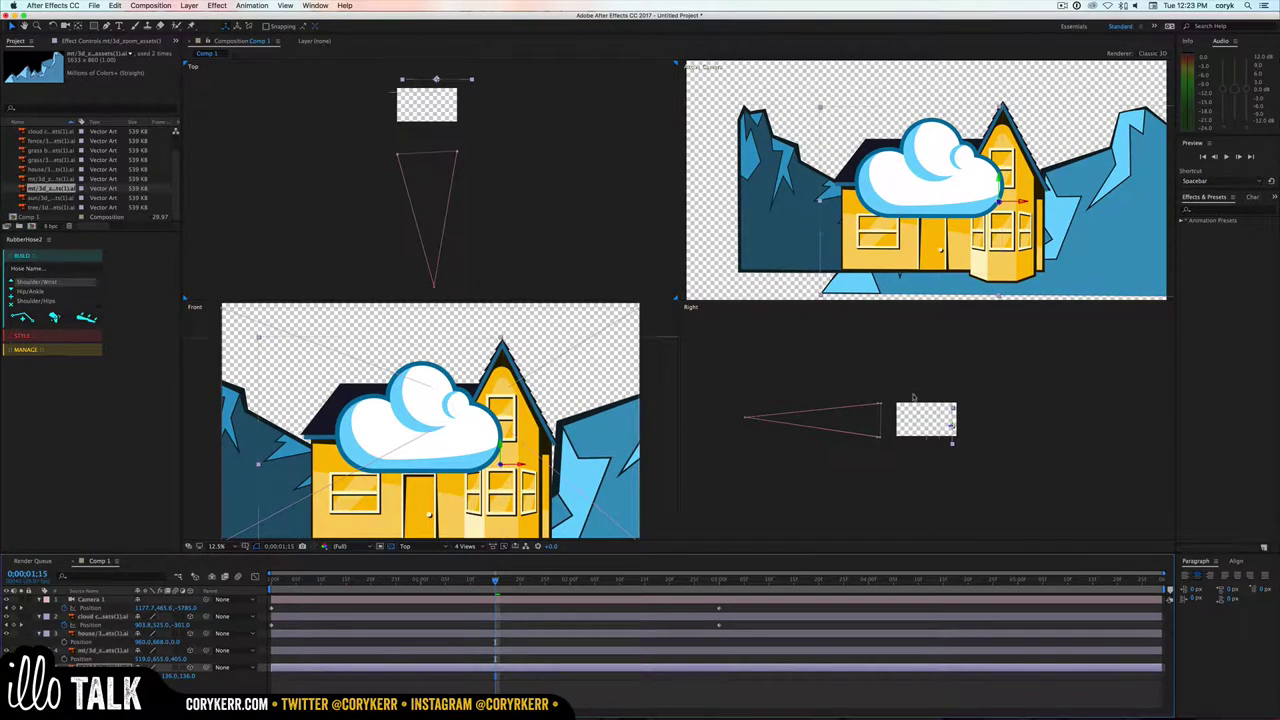
- Look through the imported artwork for the dark green grass background and add it as the composition's lowest layer
left_click(62, 207)
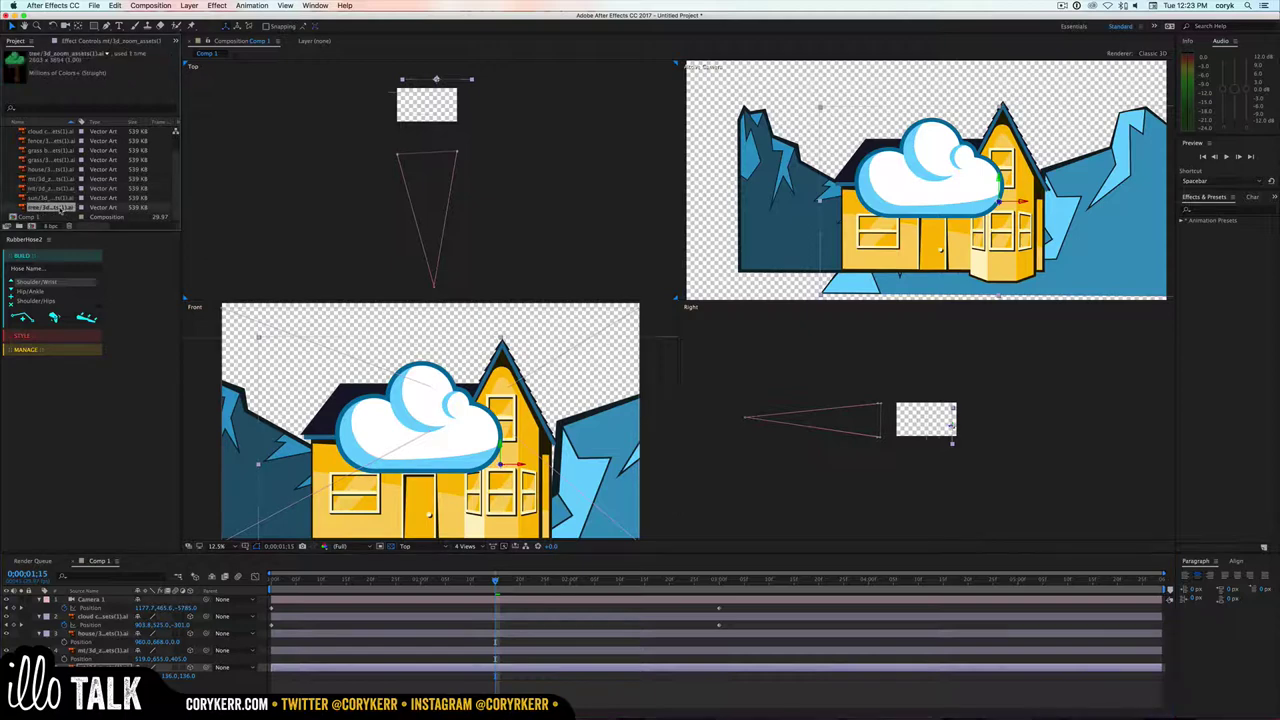
left_click(49, 199)
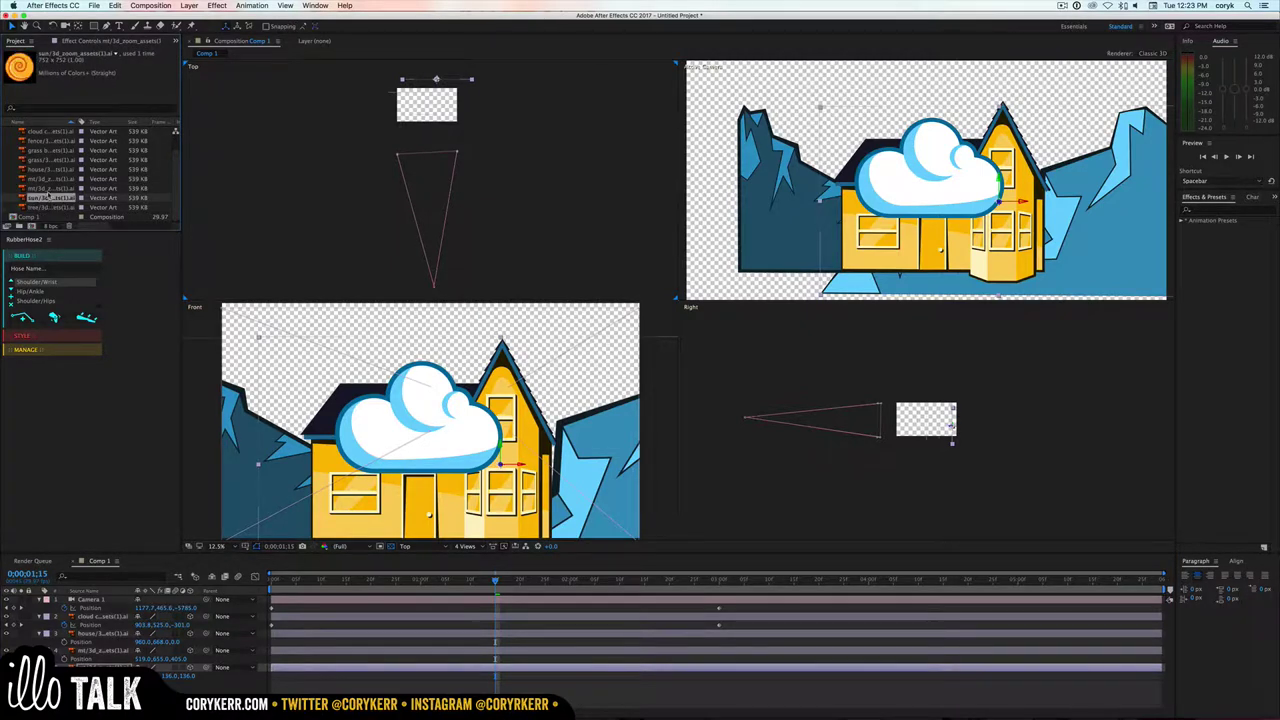
left_click(48, 188)
left_click(48, 178)
left_click(46, 169)
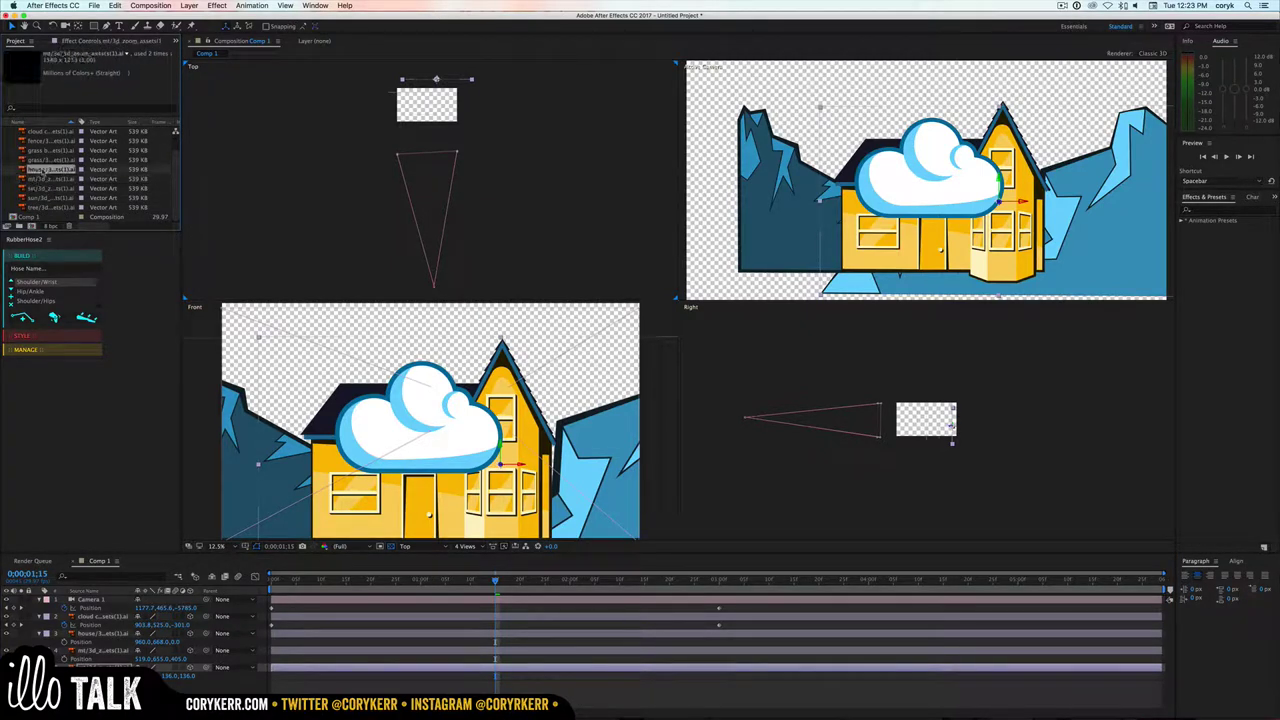
double_click(44, 169)
left_click(42, 160)
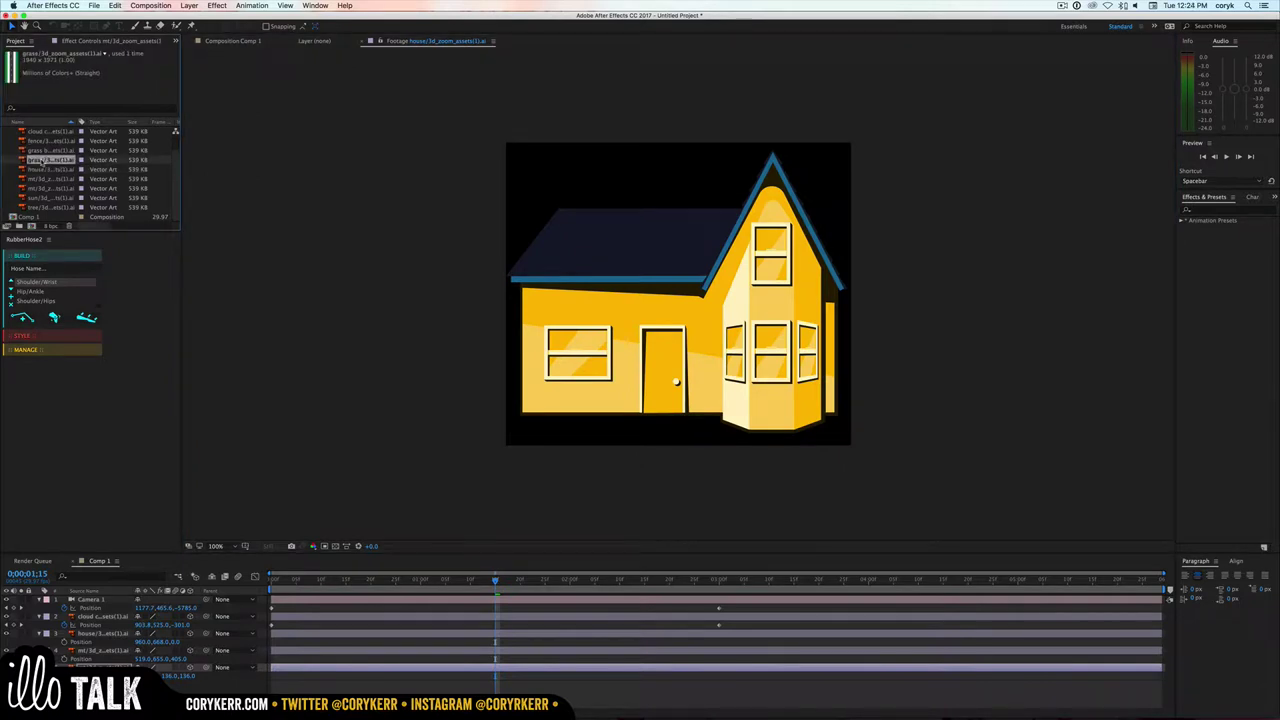
left_click(43, 150)
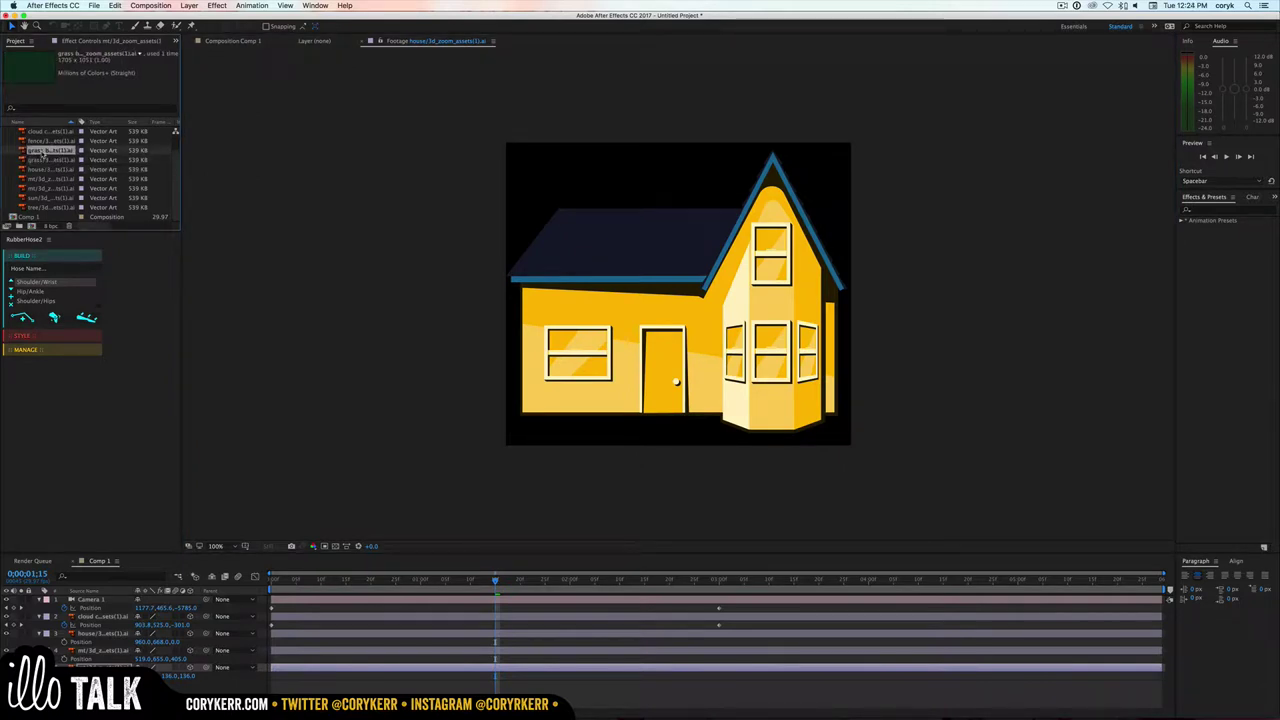
left_click_drag(33, 166, 90, 690)
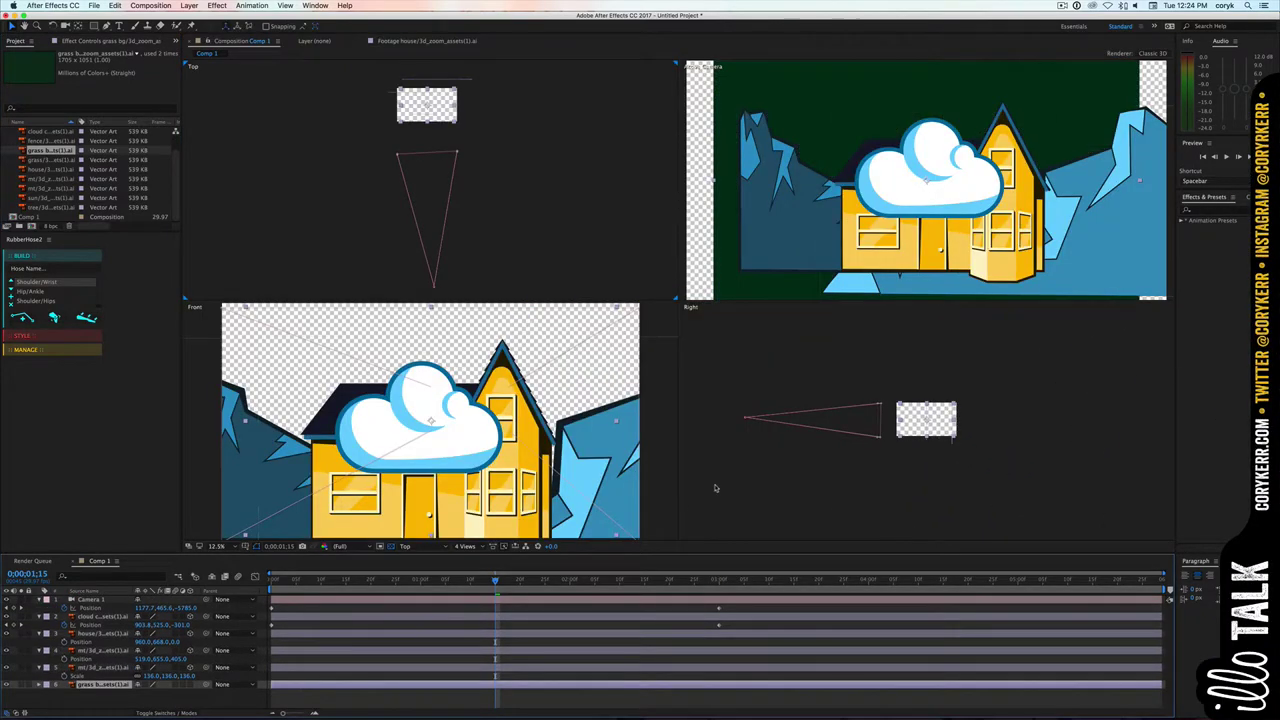
- Make the grass background a 3D layer and reveal its rotation properties
left_click(191, 685)
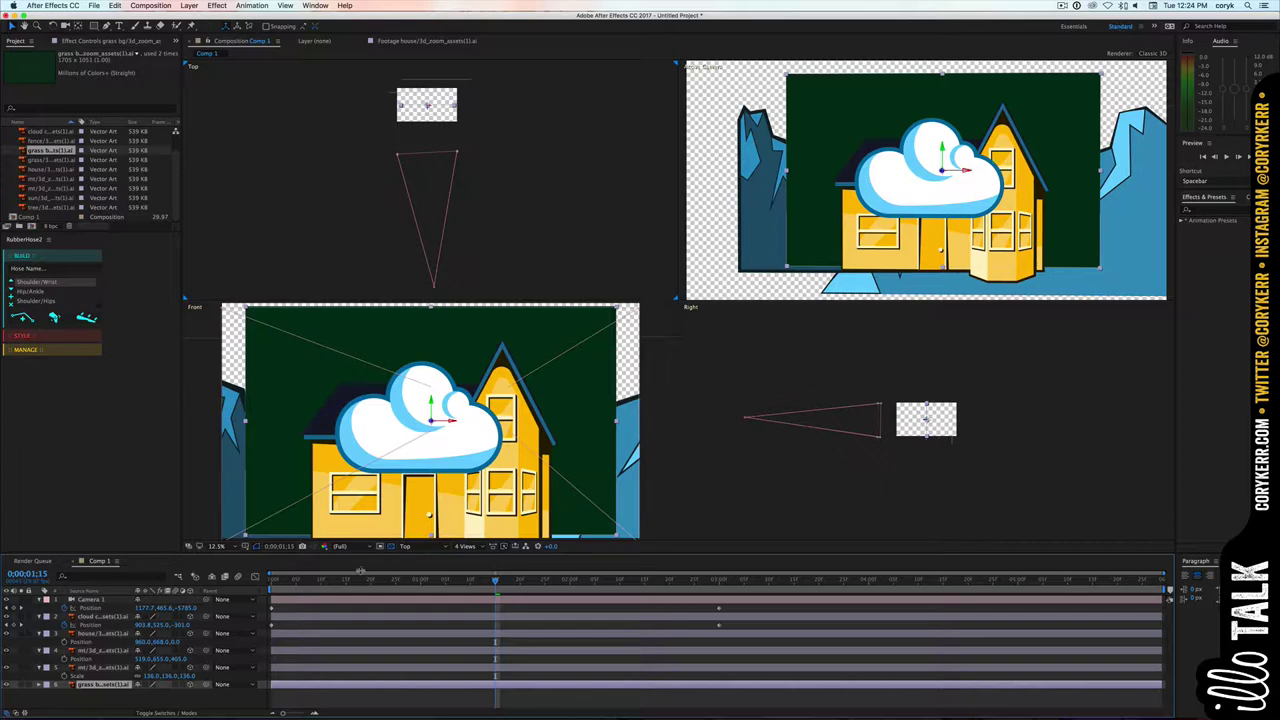
key("r")
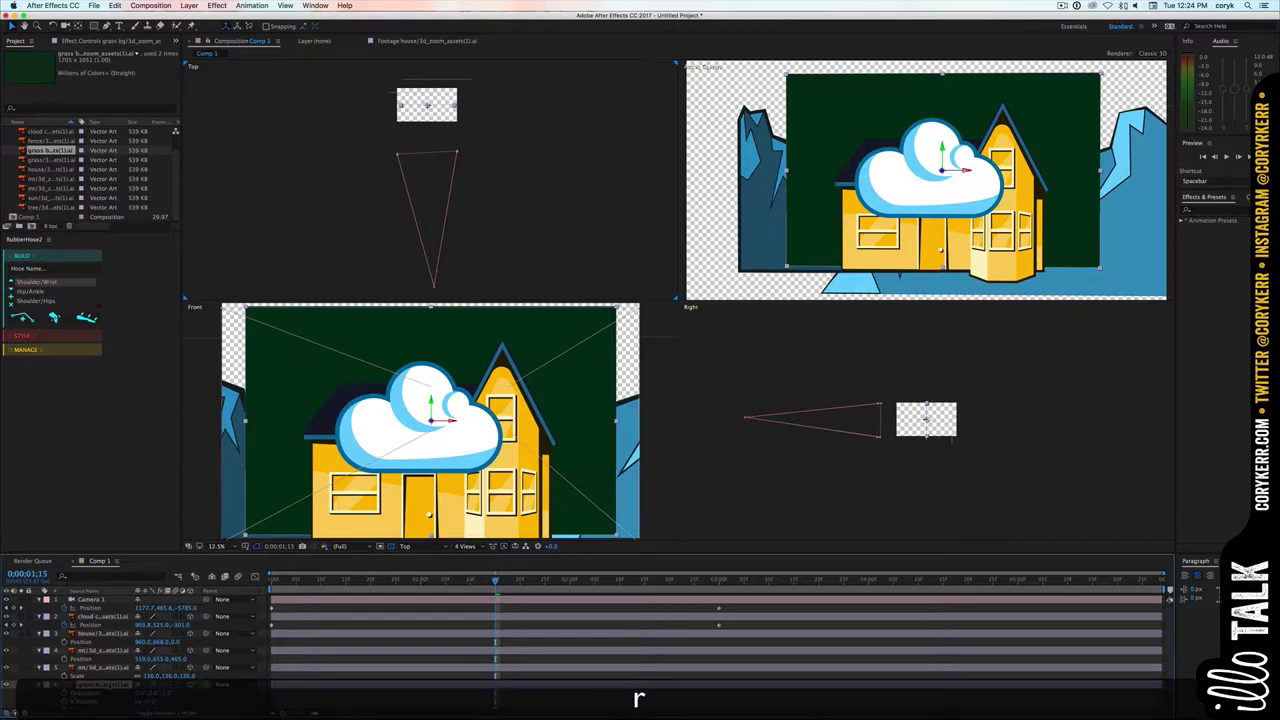
scroll(145, 700, "down", 1)
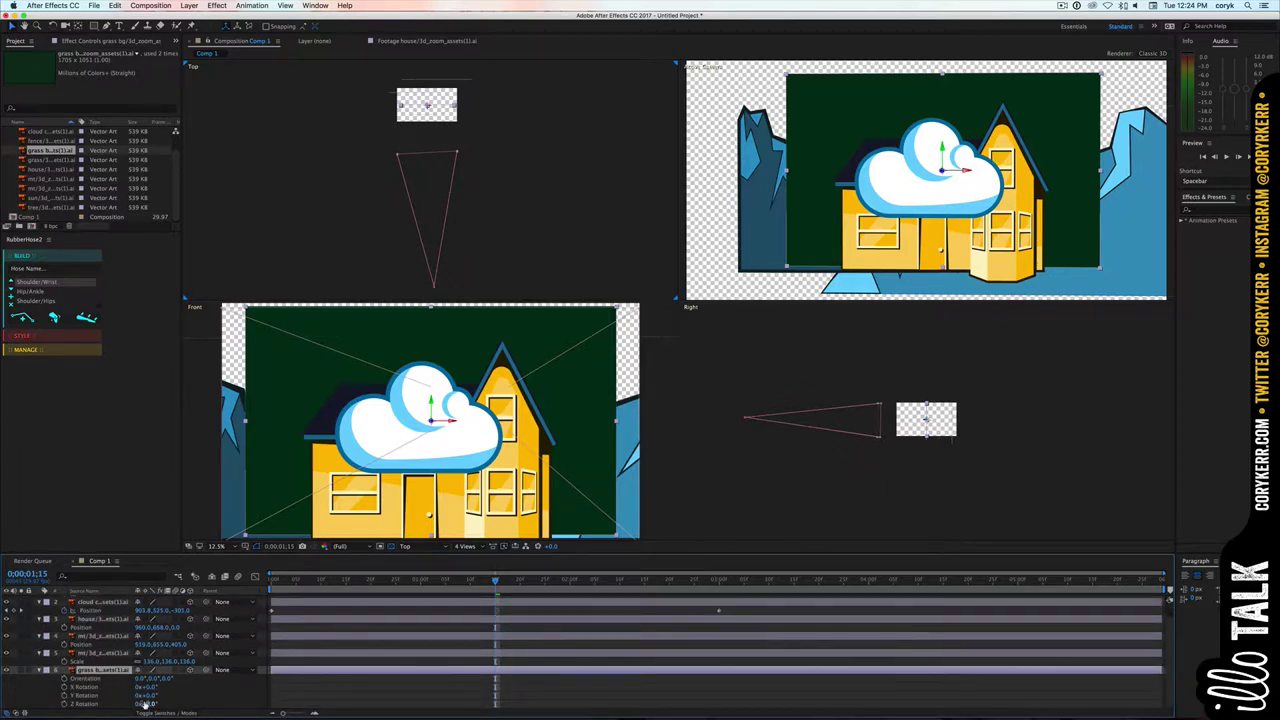
mouse_move(145, 705)
left_mouse_down()
mouse_move(185, 705)
mouse_move(160, 700)
left_mouse_up()
key("super+z")
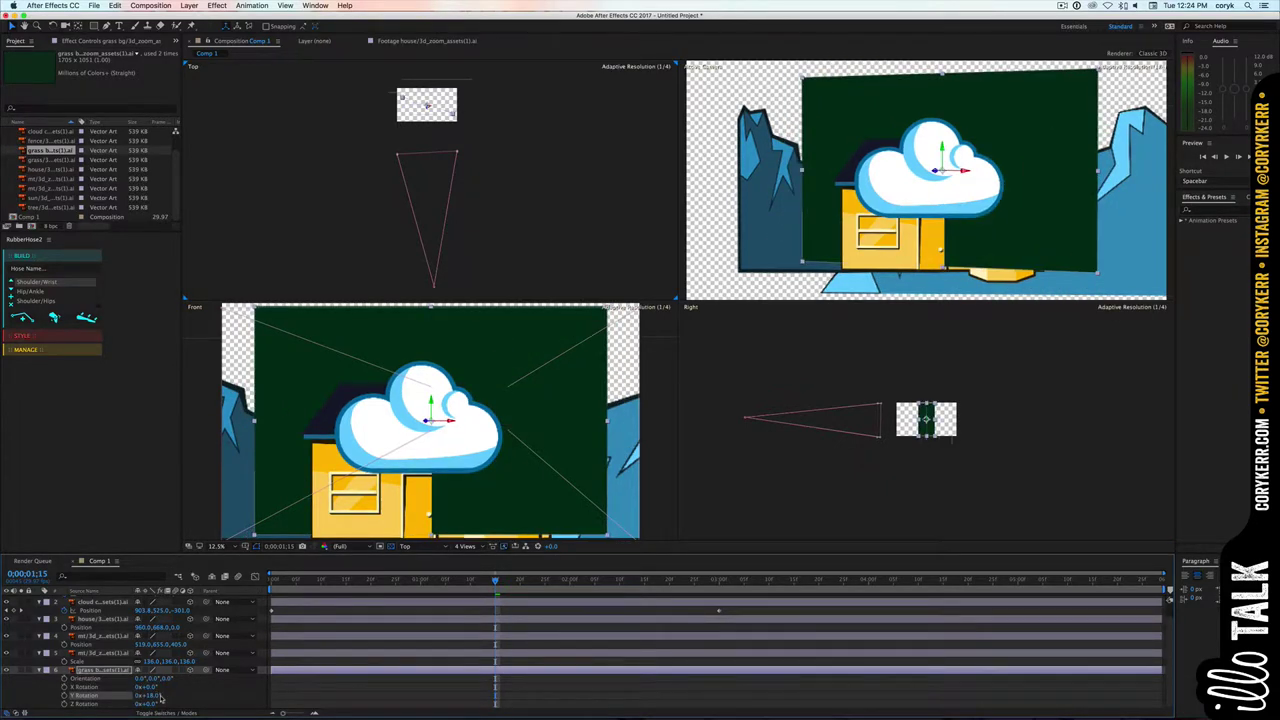
key("super+z")
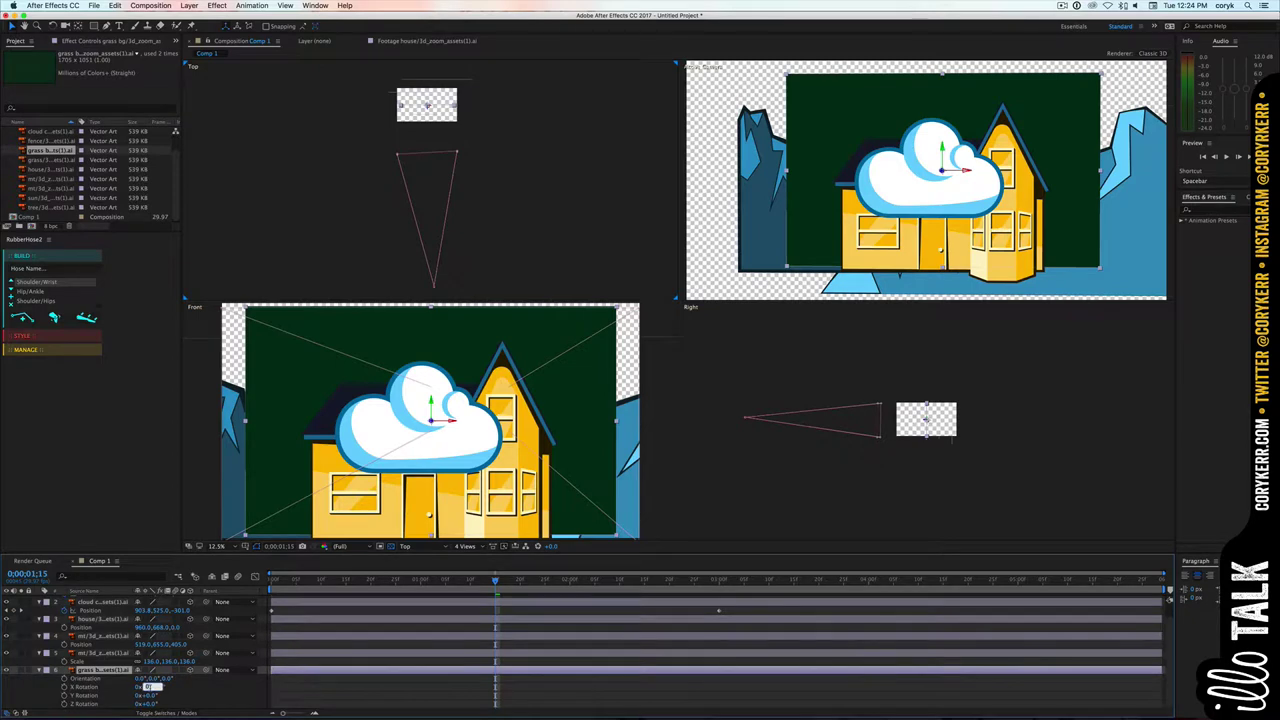
- Lay the grass layer flat with an X rotation of 90° and lower it to the base of the house
type("0")
key("Return")
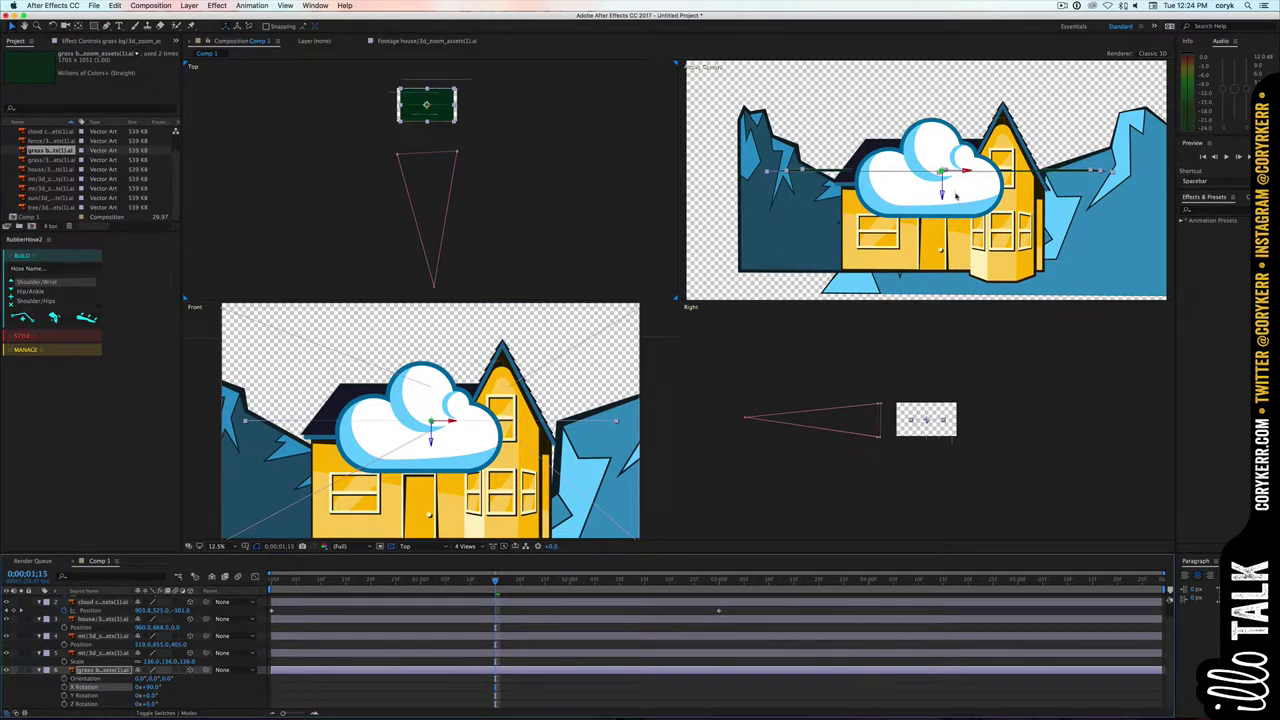
left_click_drag(941, 193, 946, 344)
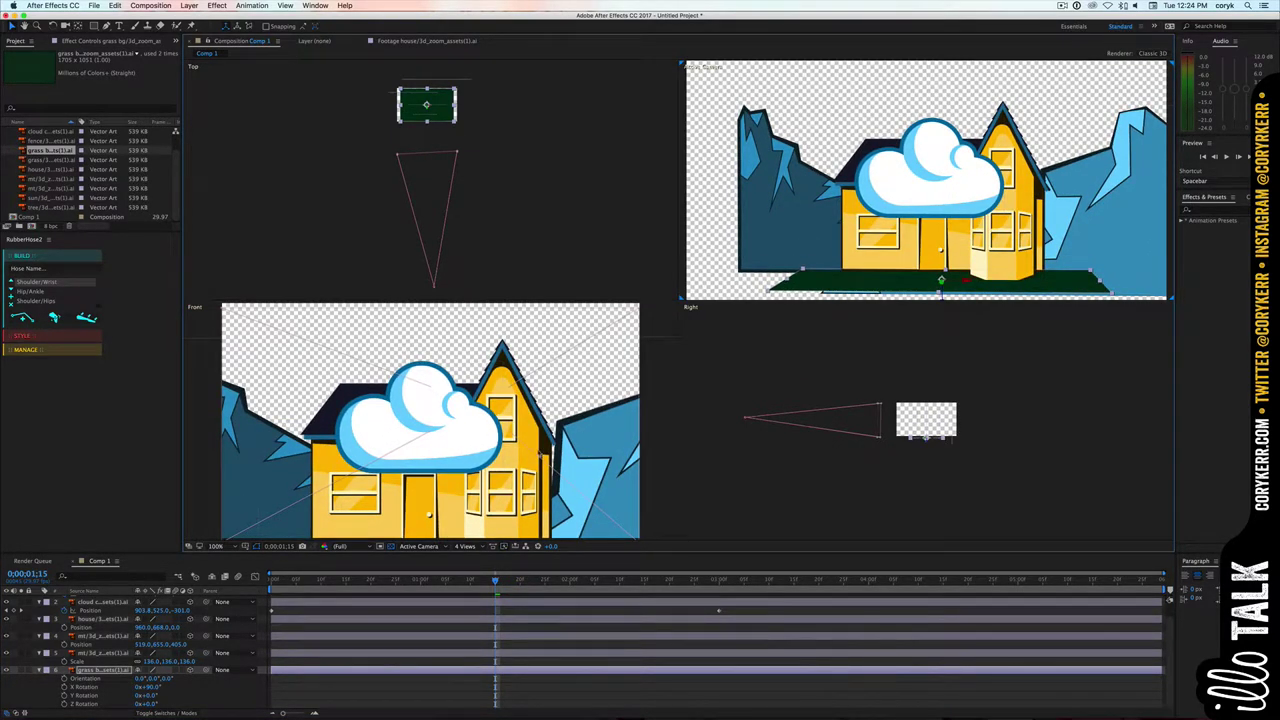
- Scale the grass plane to 215% and raise it slightly so it meets the bottom edge of the house
key("s")
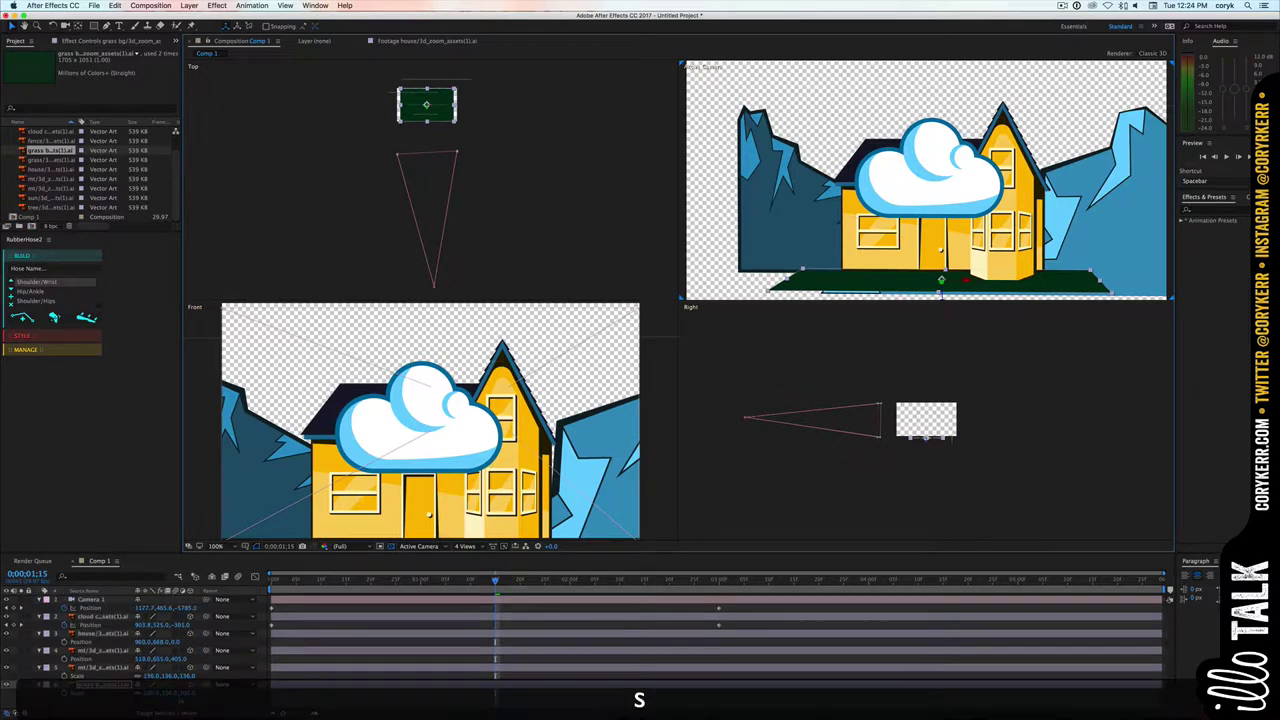
left_click_drag(160, 692, 223, 692)
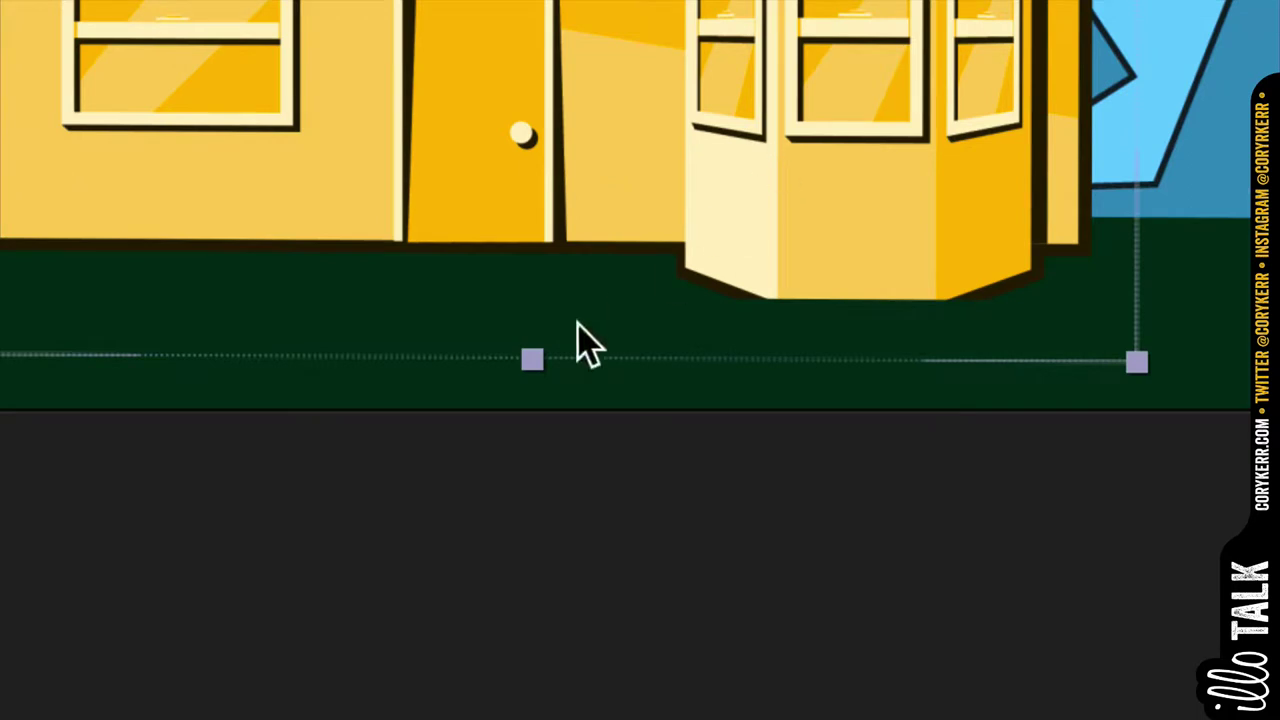
left_click(531, 382)
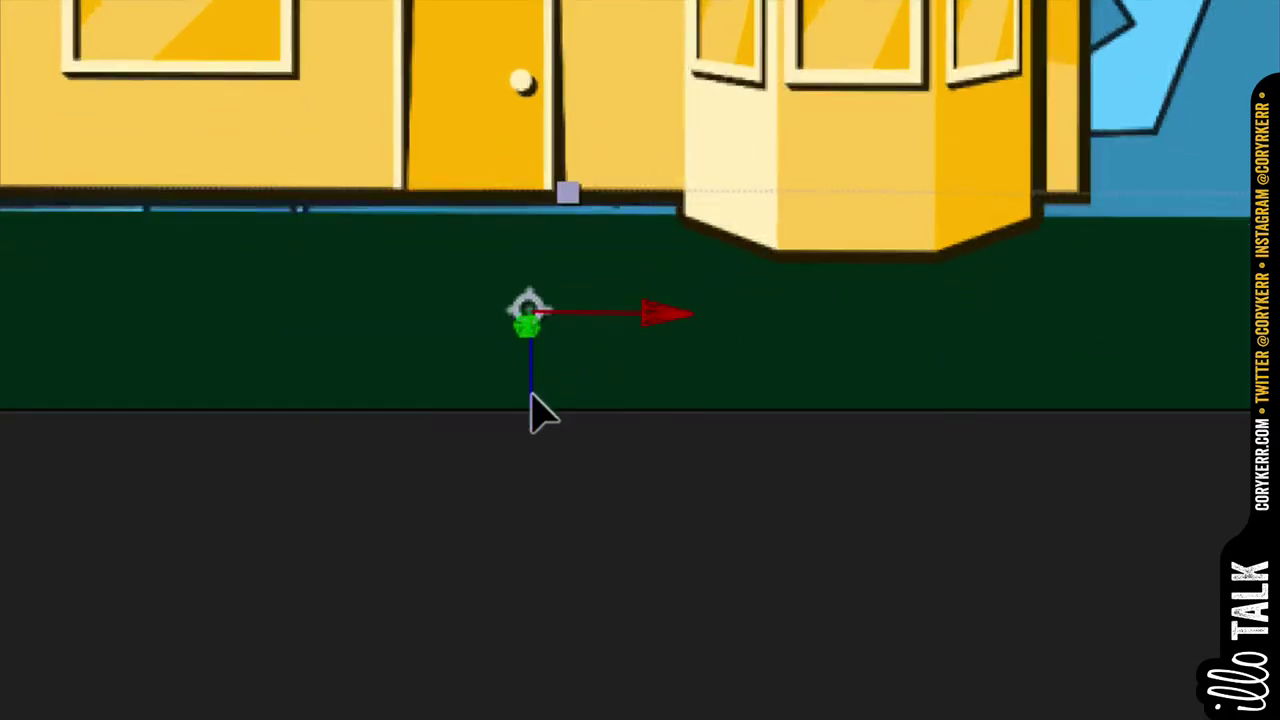
left_click_drag(530, 393, 540, 328)
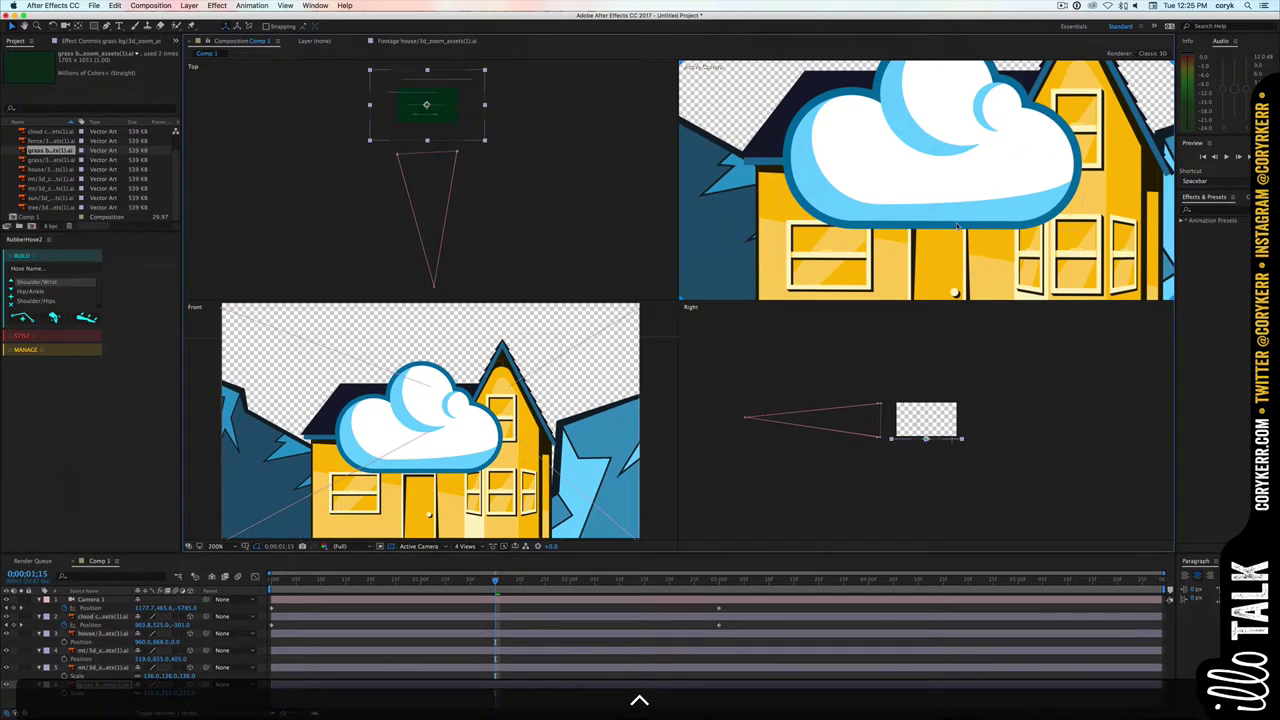
key("comma")
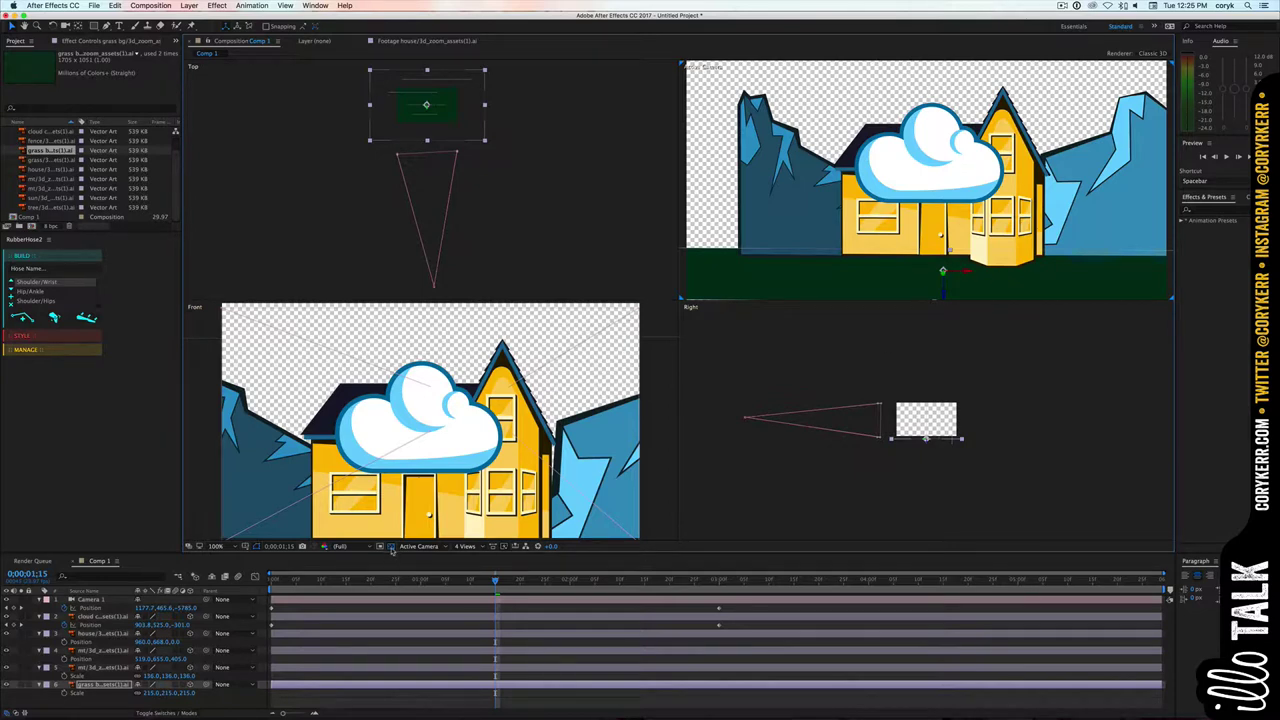
- Turn off the transparency grid in the camera view and set the composition's background color to light cyan, 9FFBFE
left_click(391, 546)
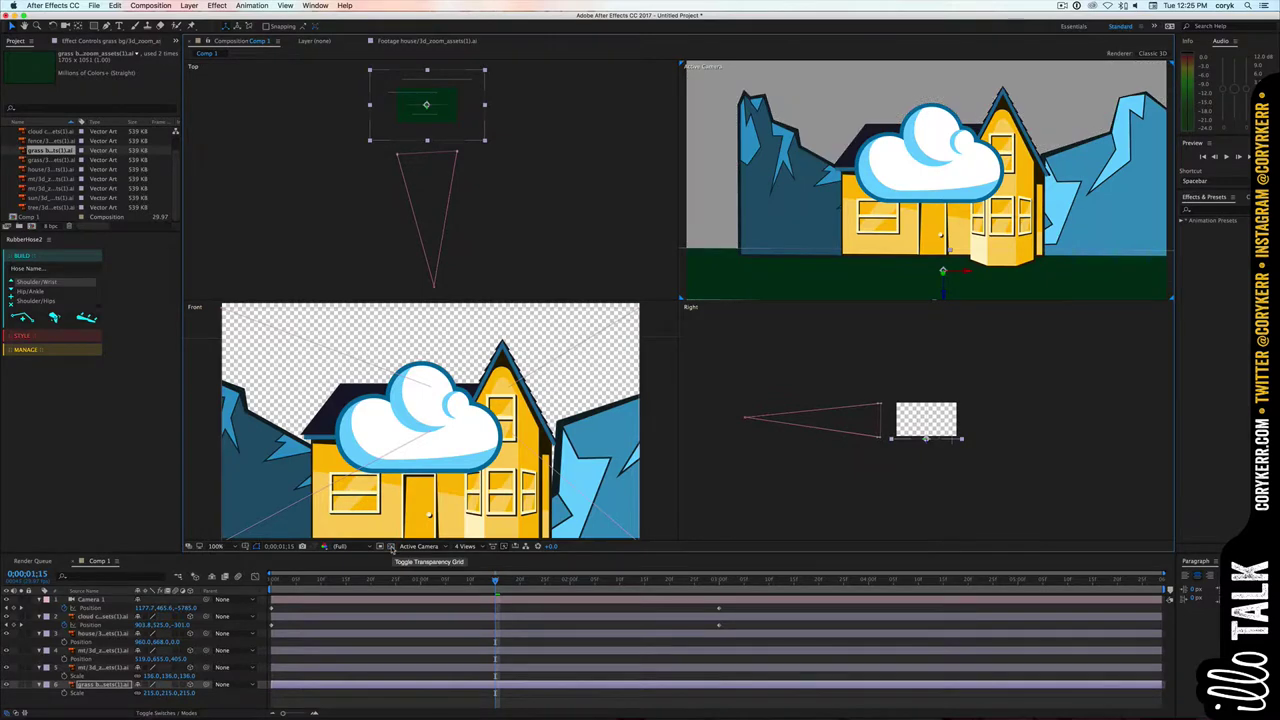
right_click(318, 282)
left_click(350, 302)
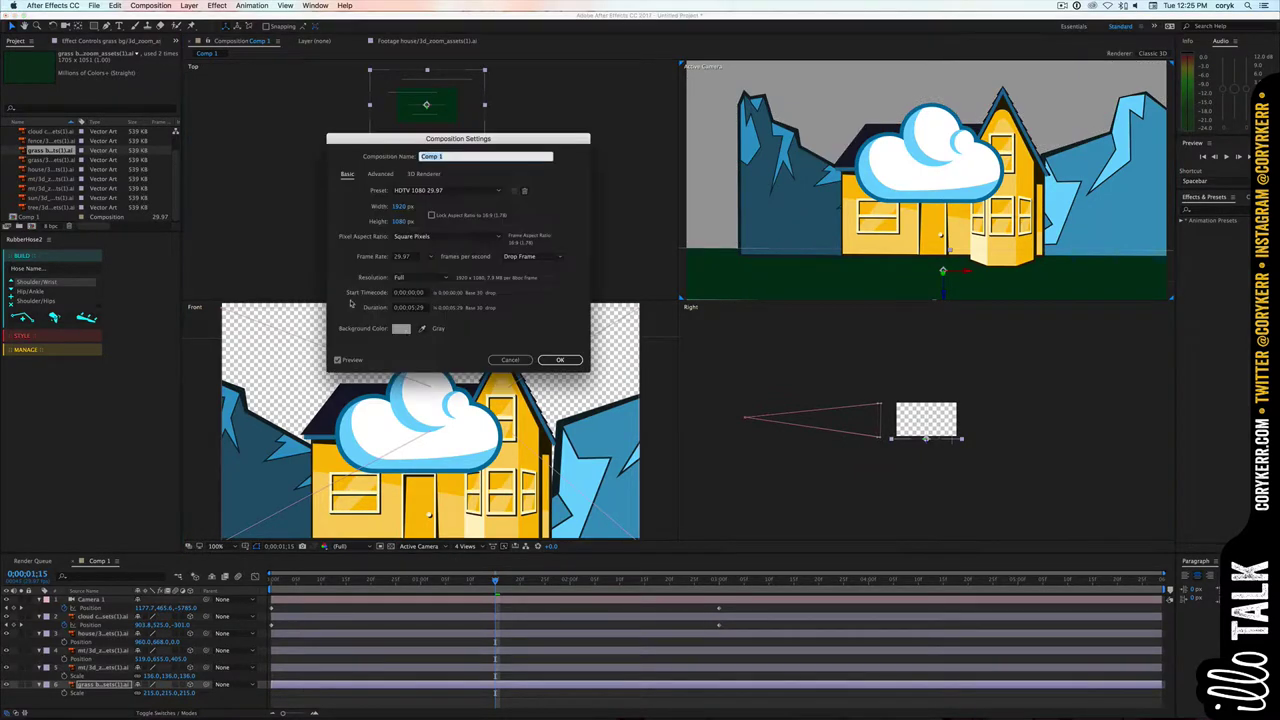
left_click(401, 331)
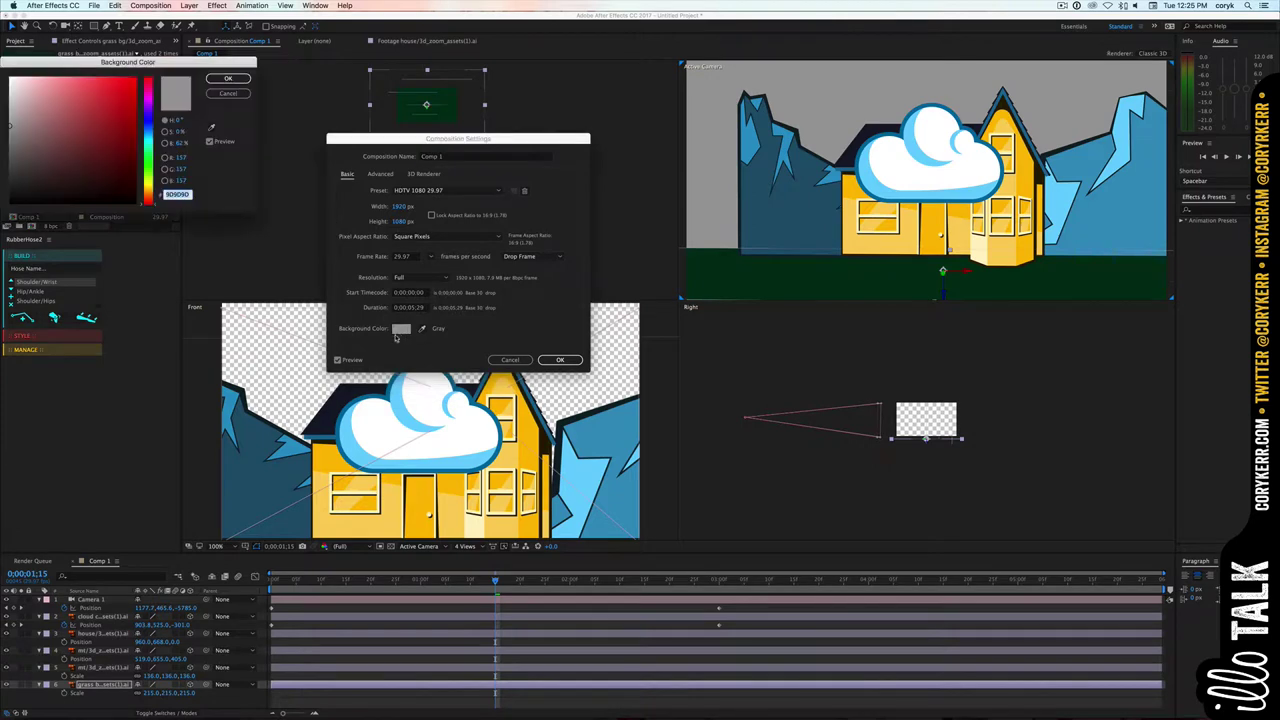
left_click(150, 145)
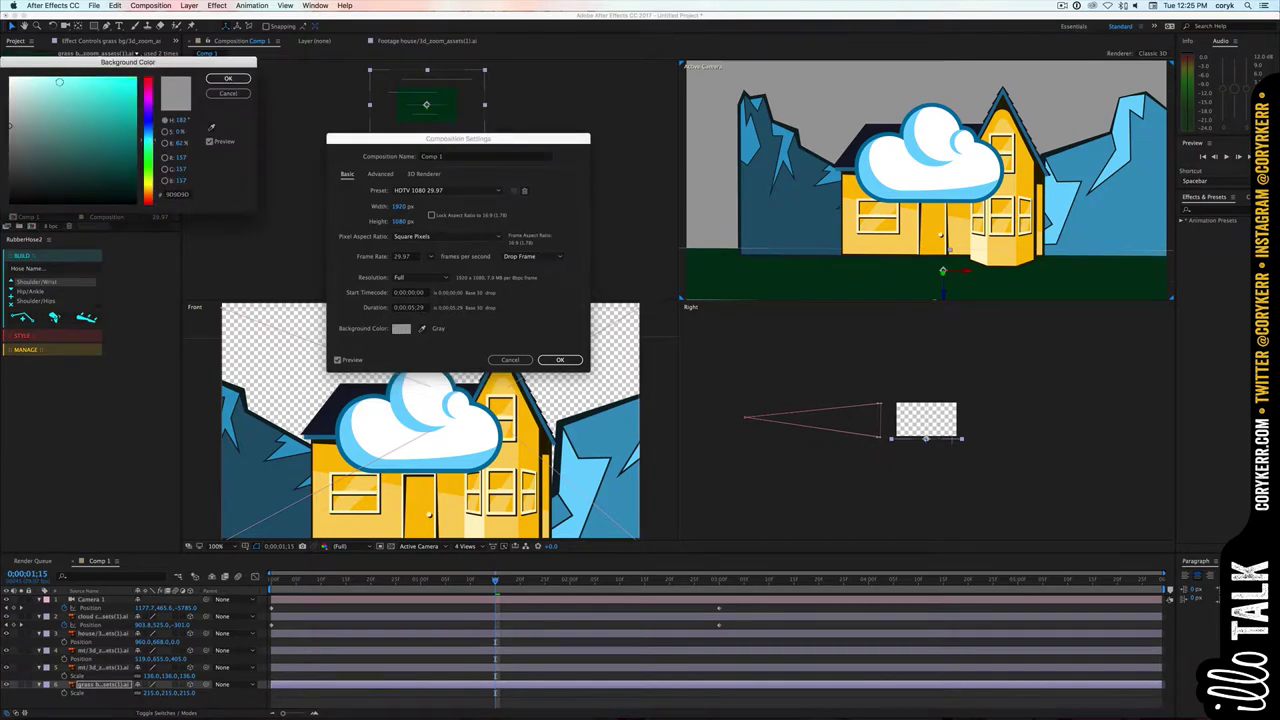
left_click_drag(59, 82, 56, 78)
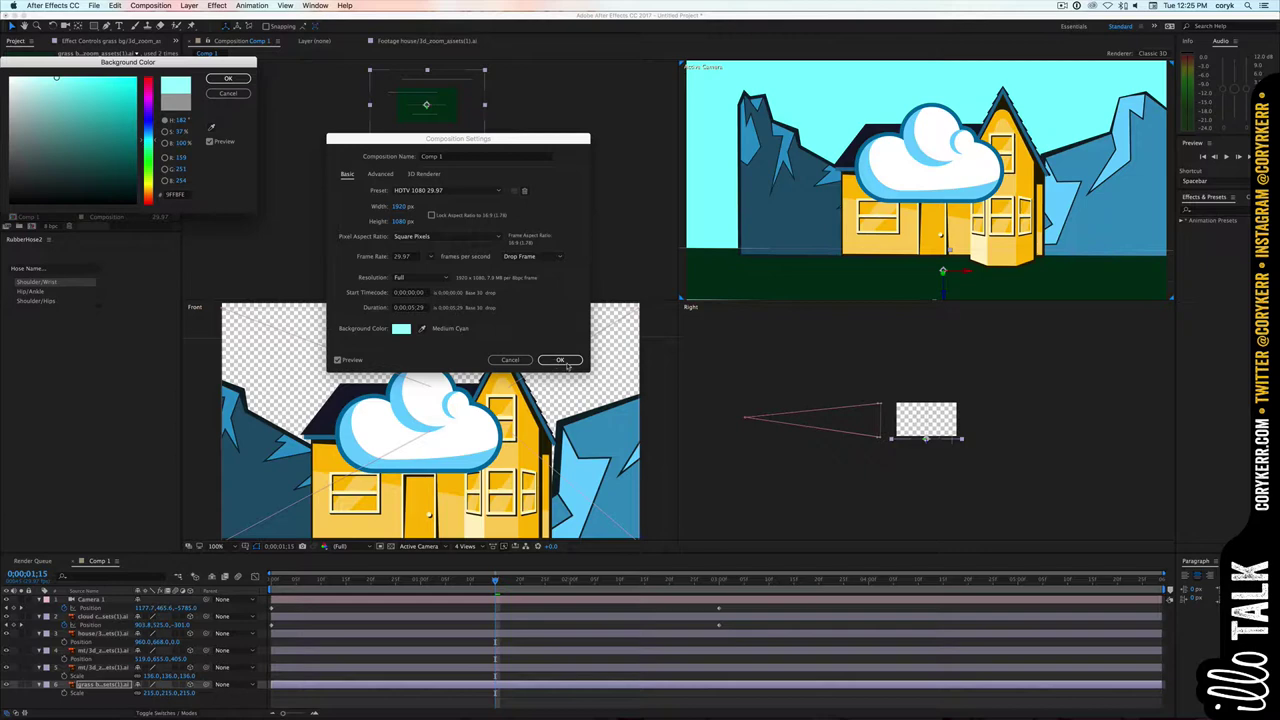
left_click(228, 78)
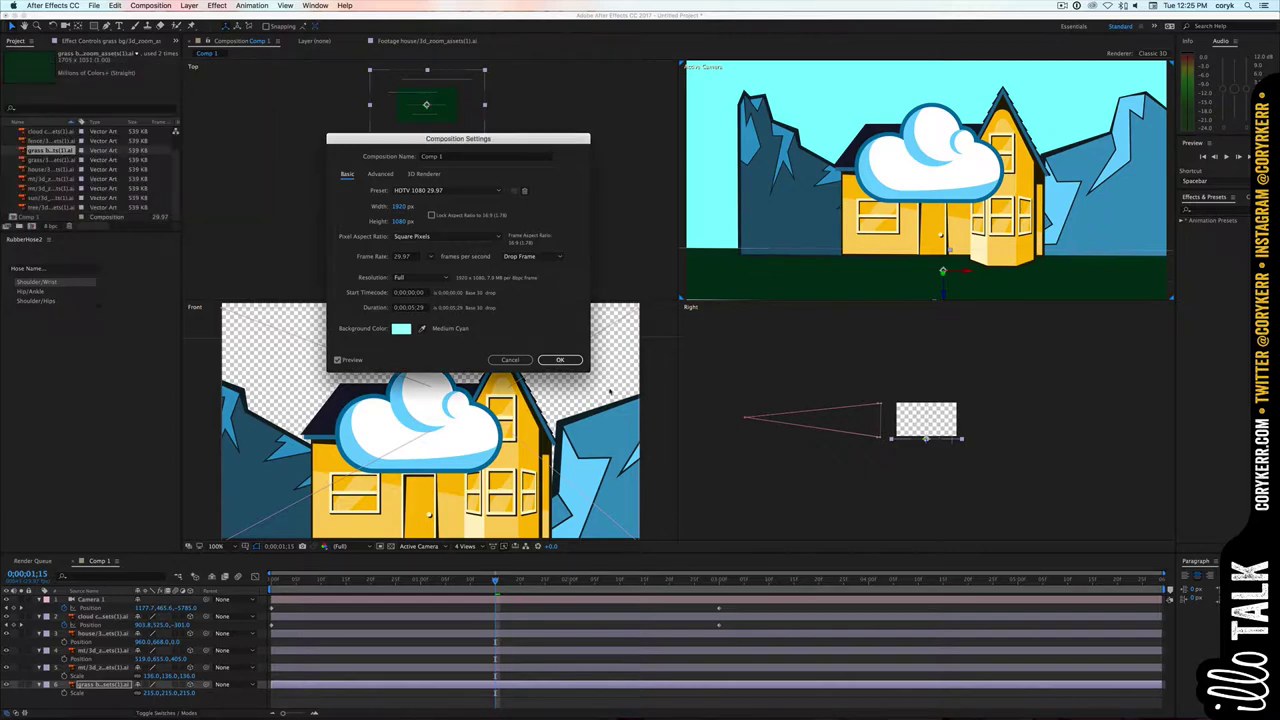
left_click(560, 360)
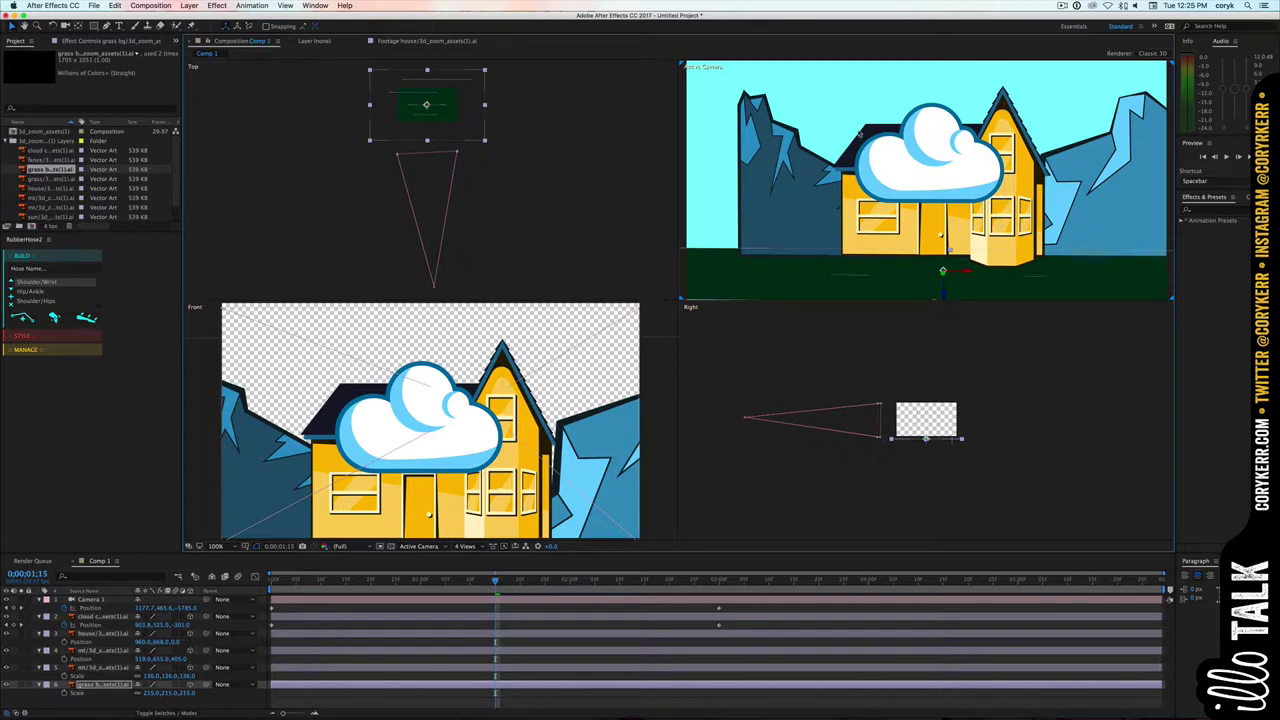
- Orbit the camera at 0;00;01;15 to look down on the scene, and check the resulting move and motion path
key("c")
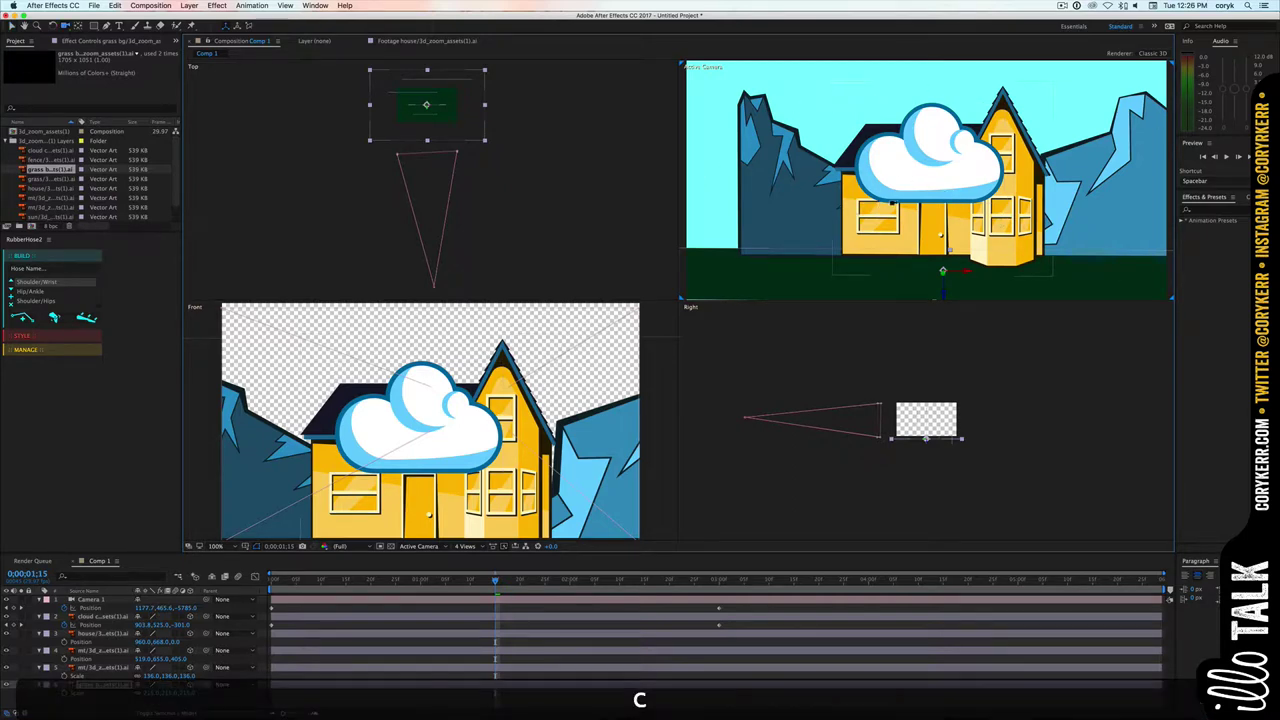
mouse_move(958, 196)
left_mouse_down()
mouse_move(1012, 205)
mouse_move(1054, 234)
mouse_move(1030, 210)
mouse_move(910, 216)
mouse_move(1010, 208)
mouse_move(940, 206)
left_mouse_up()
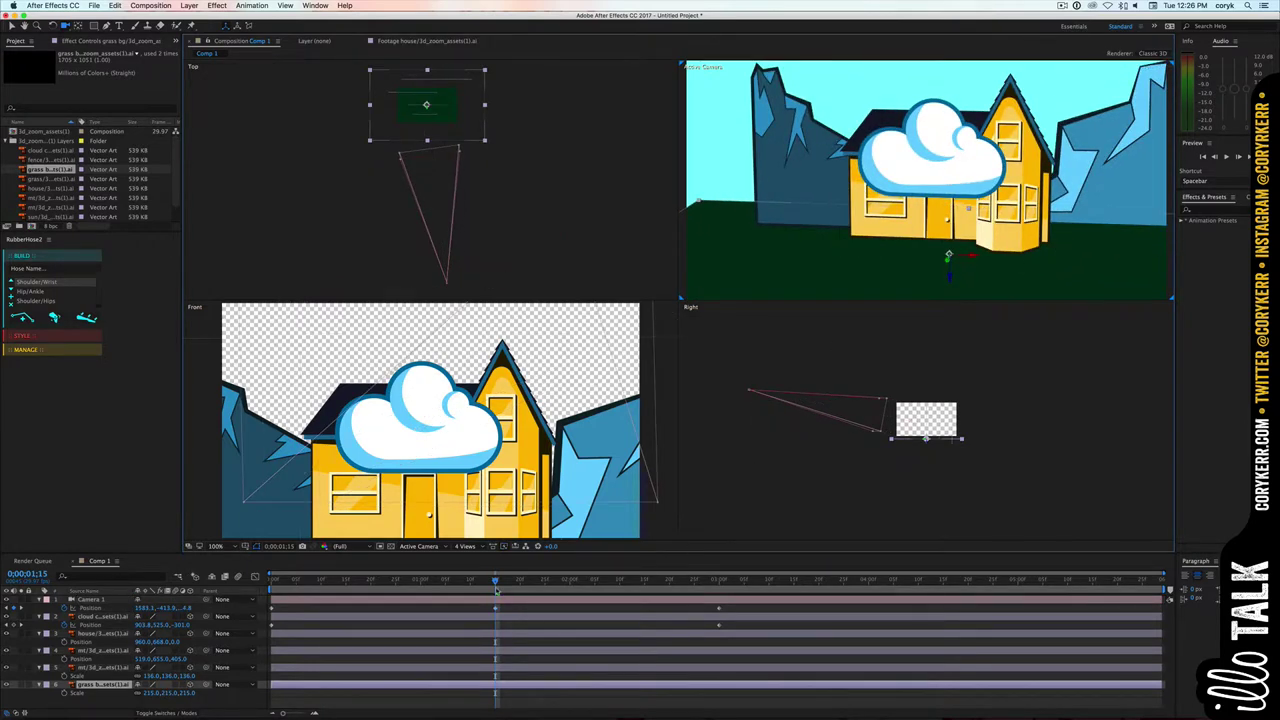
left_click_drag(496, 583, 586, 597)
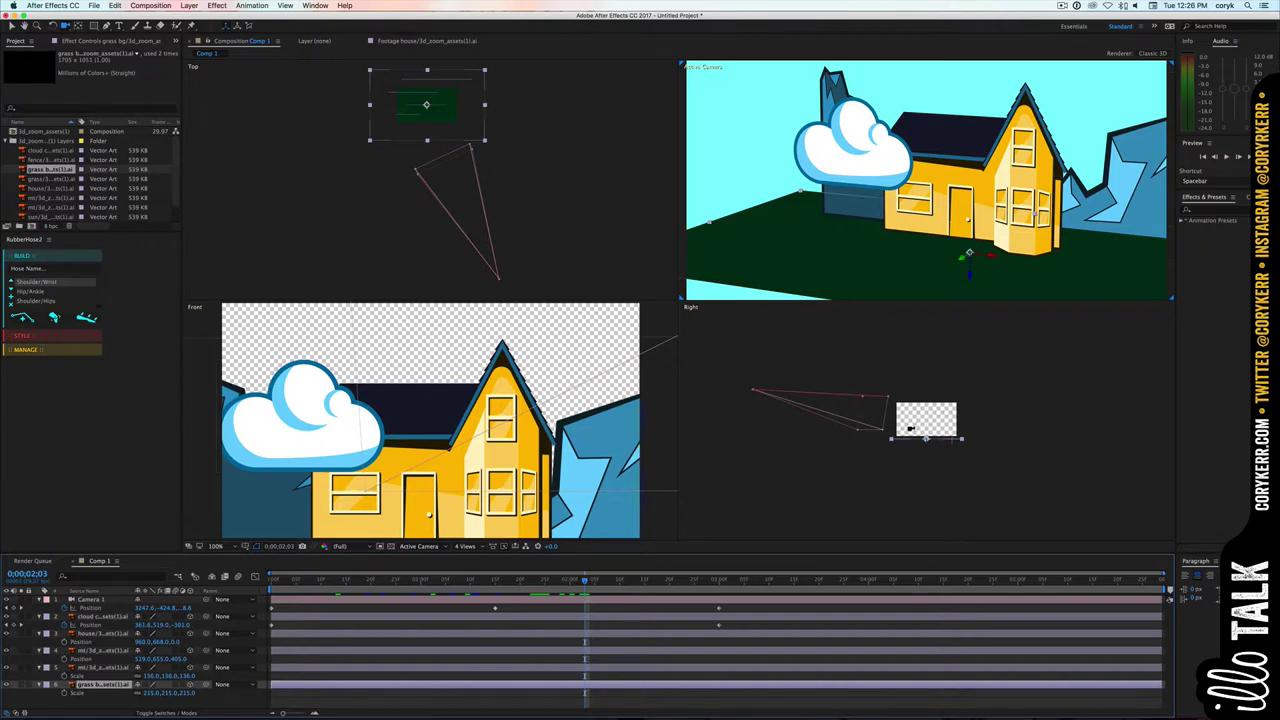
key("super+a")
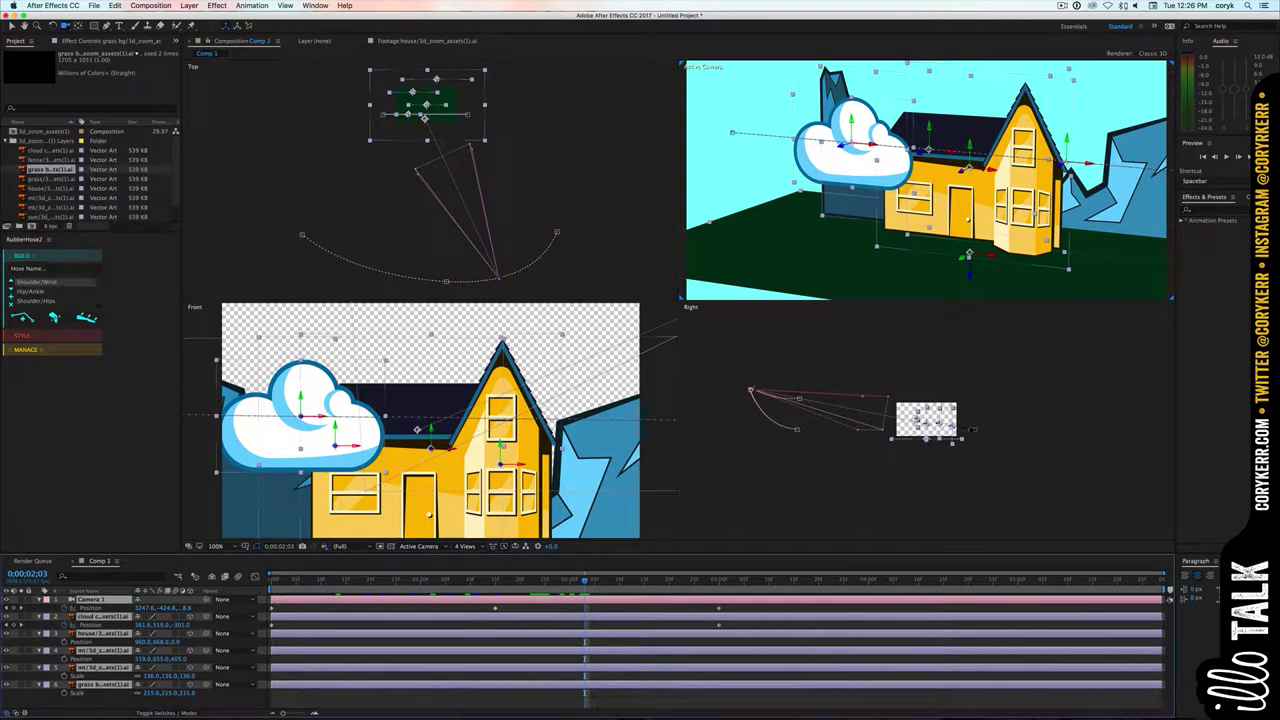
scroll(935, 424, "up", 5)
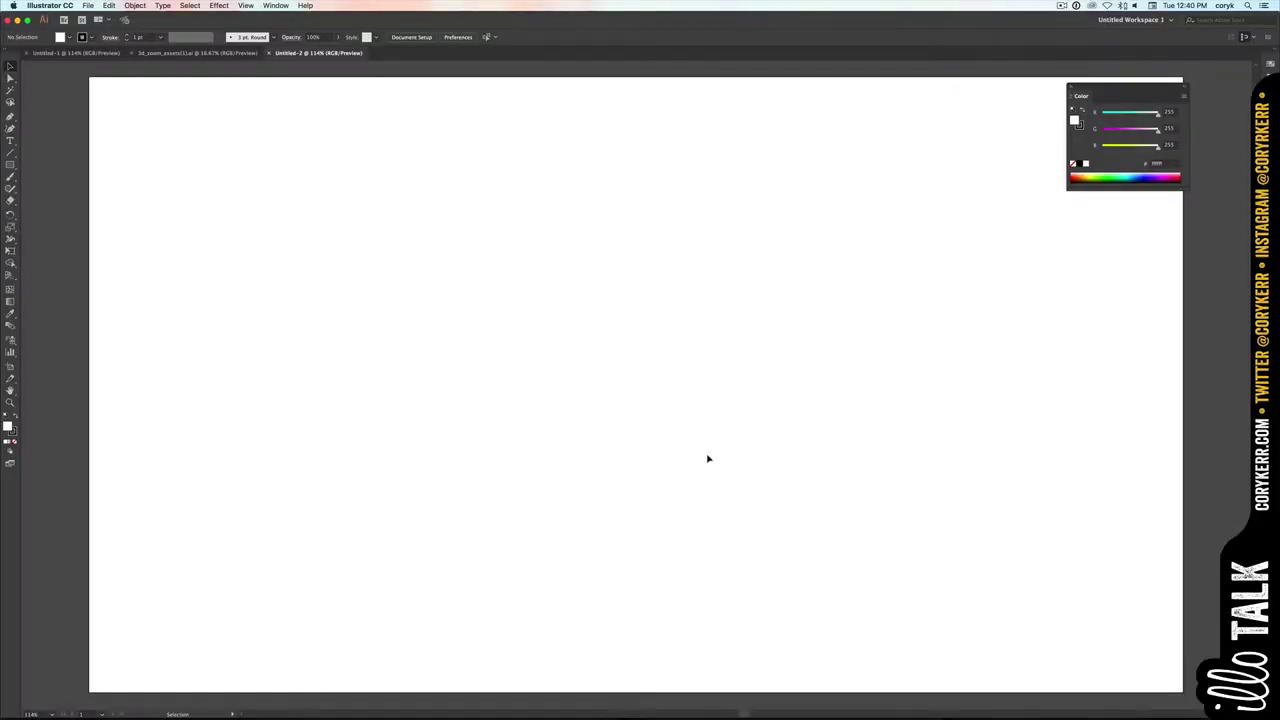
- In a blank Illustrator document, draw a rectangle about 1854 × 1037 px and a freehand mountain outline over it with the Pencil tool
key("m")
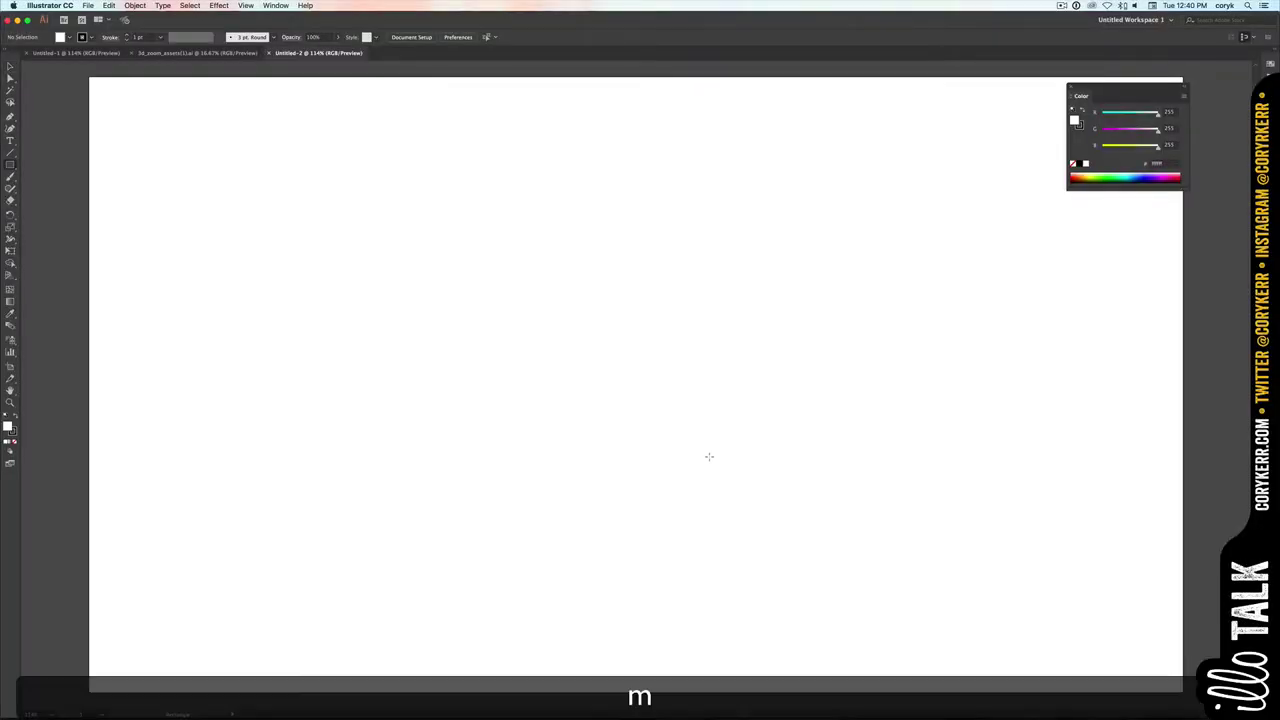
left_click_drag(112, 87, 1166, 675)
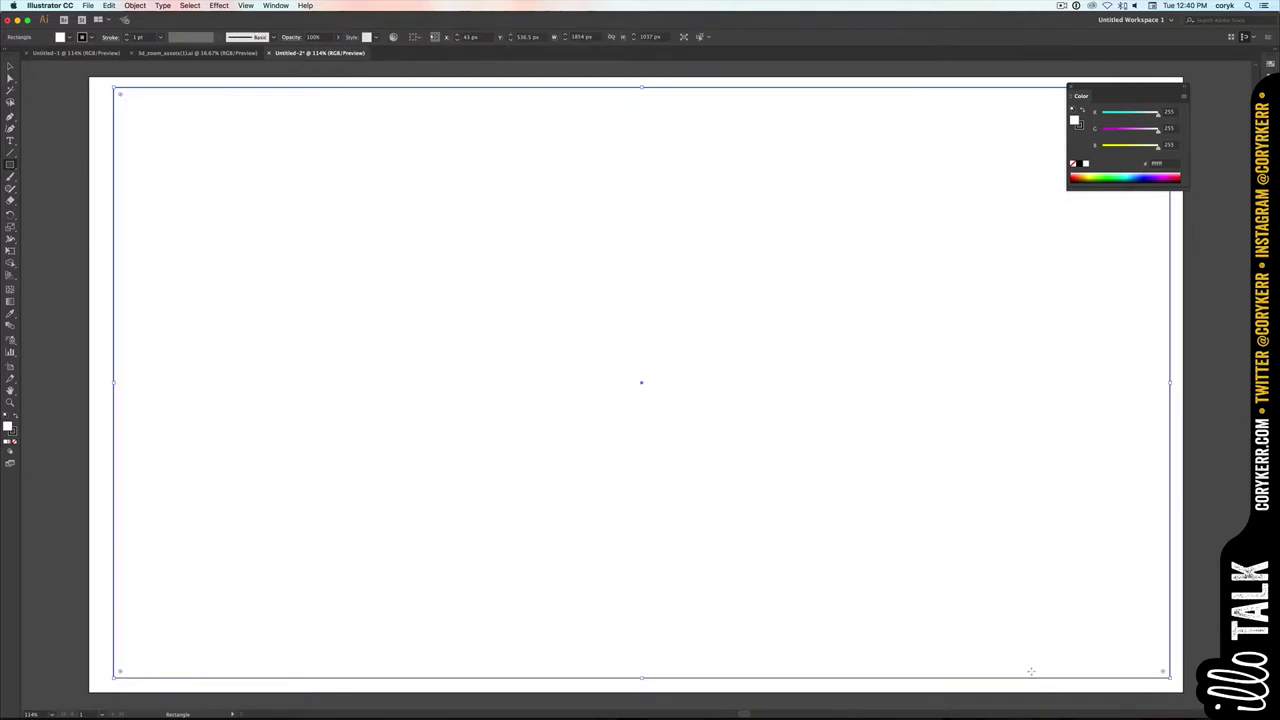
key("n")
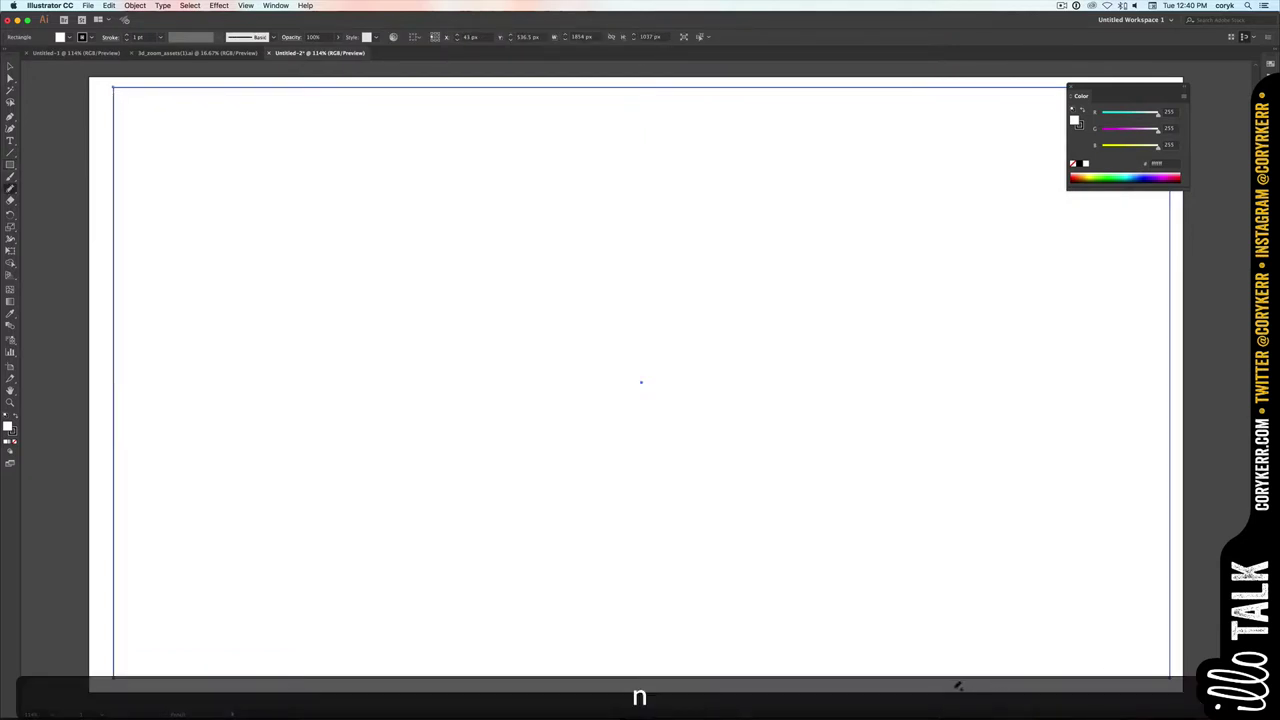
mouse_move(956, 686)
left_mouse_down()
mouse_move(865, 312)
mouse_move(718, 216)
mouse_move(639, 89)
mouse_move(529, 154)
mouse_move(367, 162)
mouse_move(348, 234)
mouse_move(285, 355)
mouse_move(257, 460)
mouse_move(267, 568)
mouse_move(307, 682)
left_mouse_up()
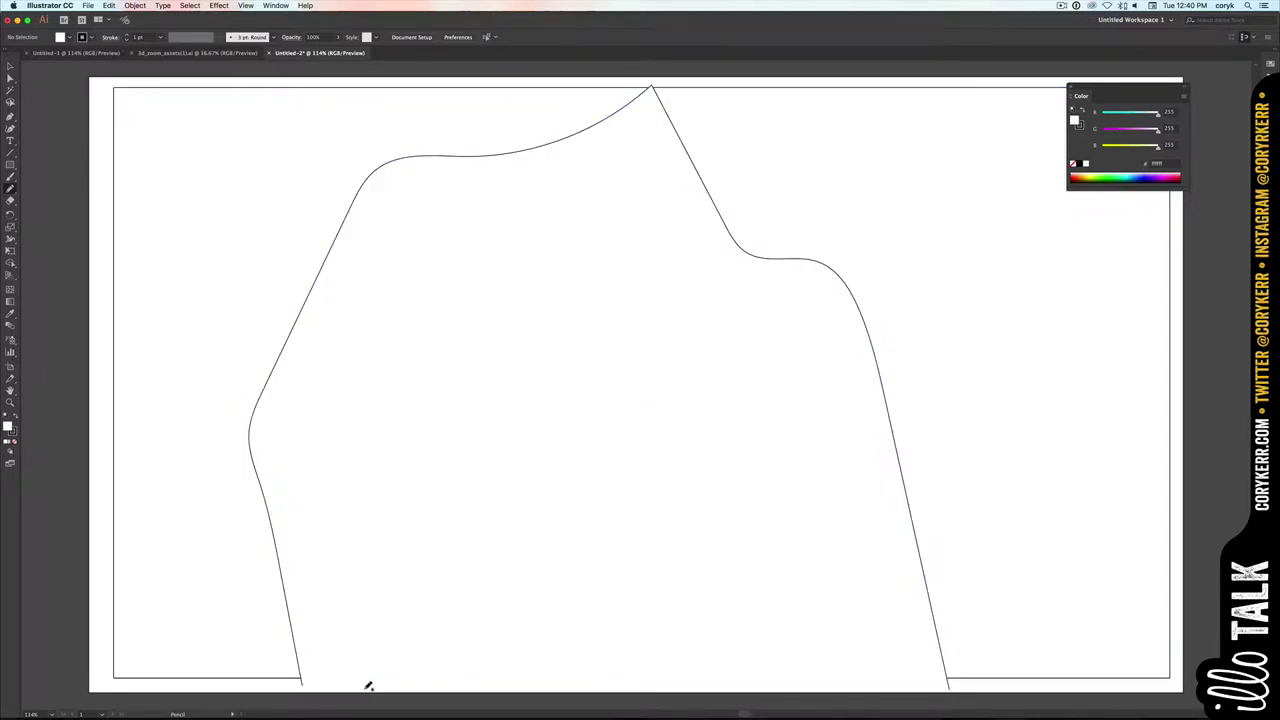
- Close the mountain outline along its base with the Pen tool and squash the shape from its top to make it shorter
key("v")
key("p")
left_click(299, 686)
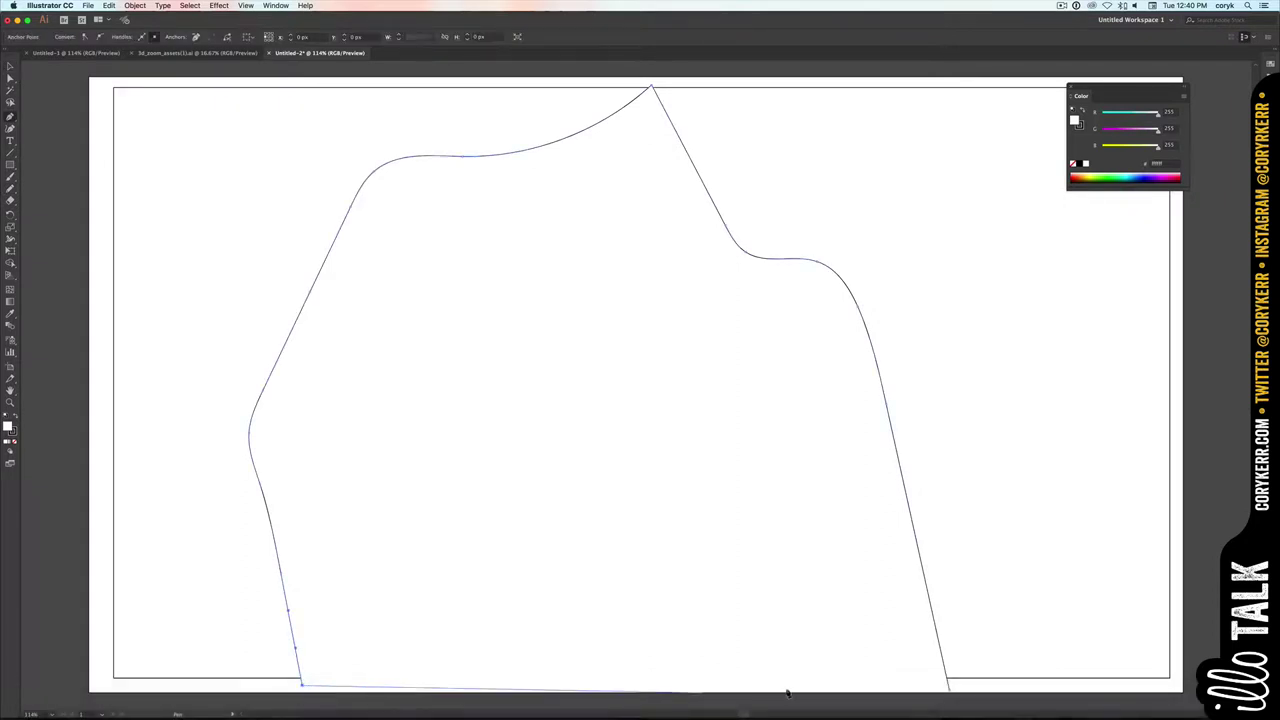
left_click(948, 690)
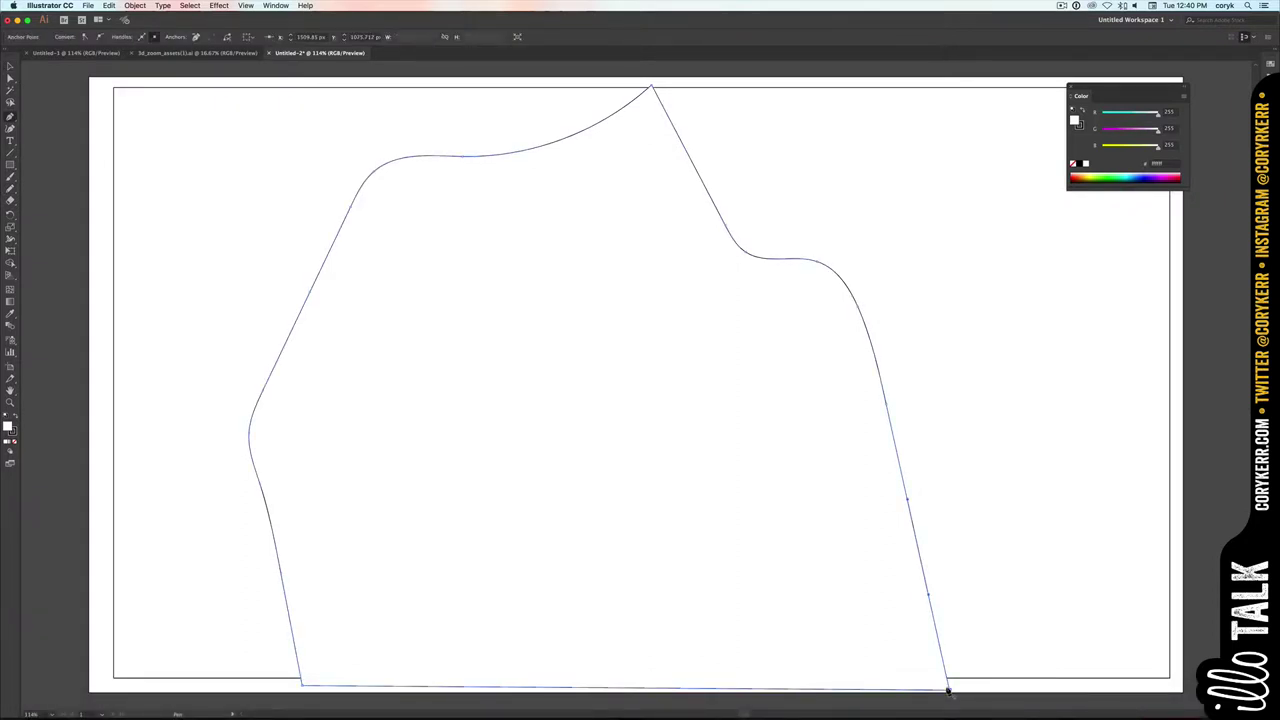
key("v")
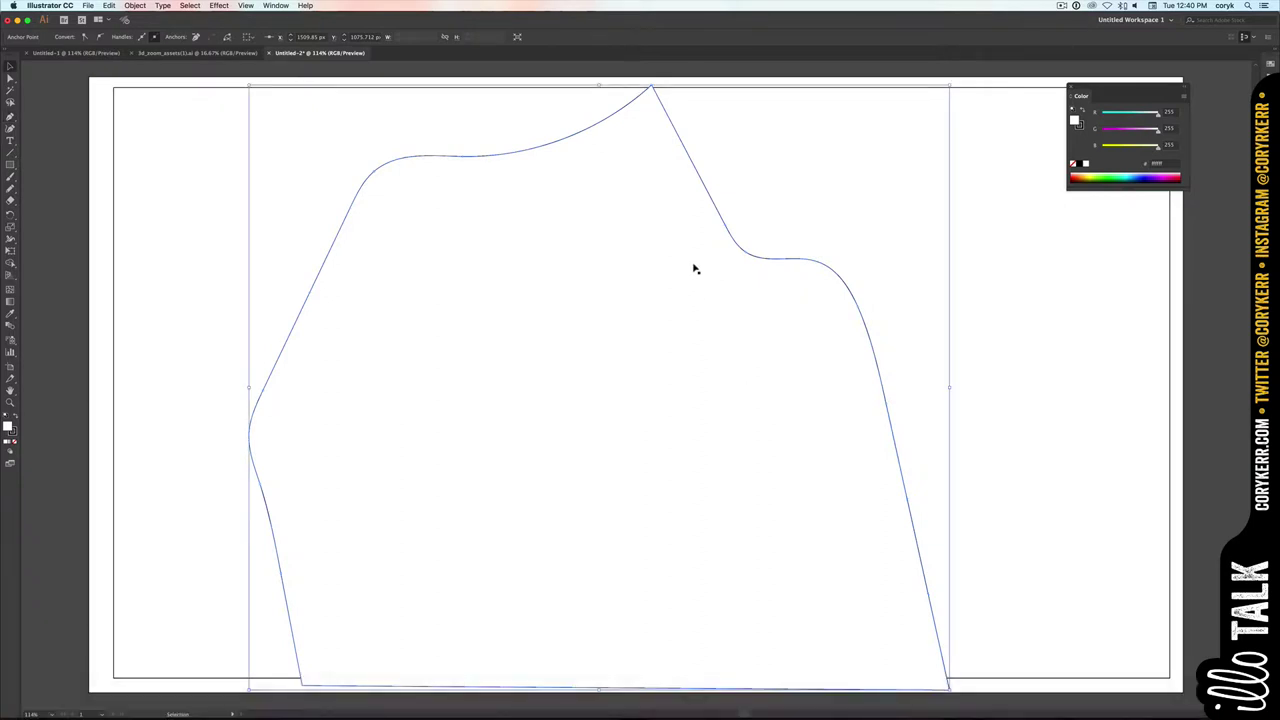
left_click_drag(597, 84, 607, 206)
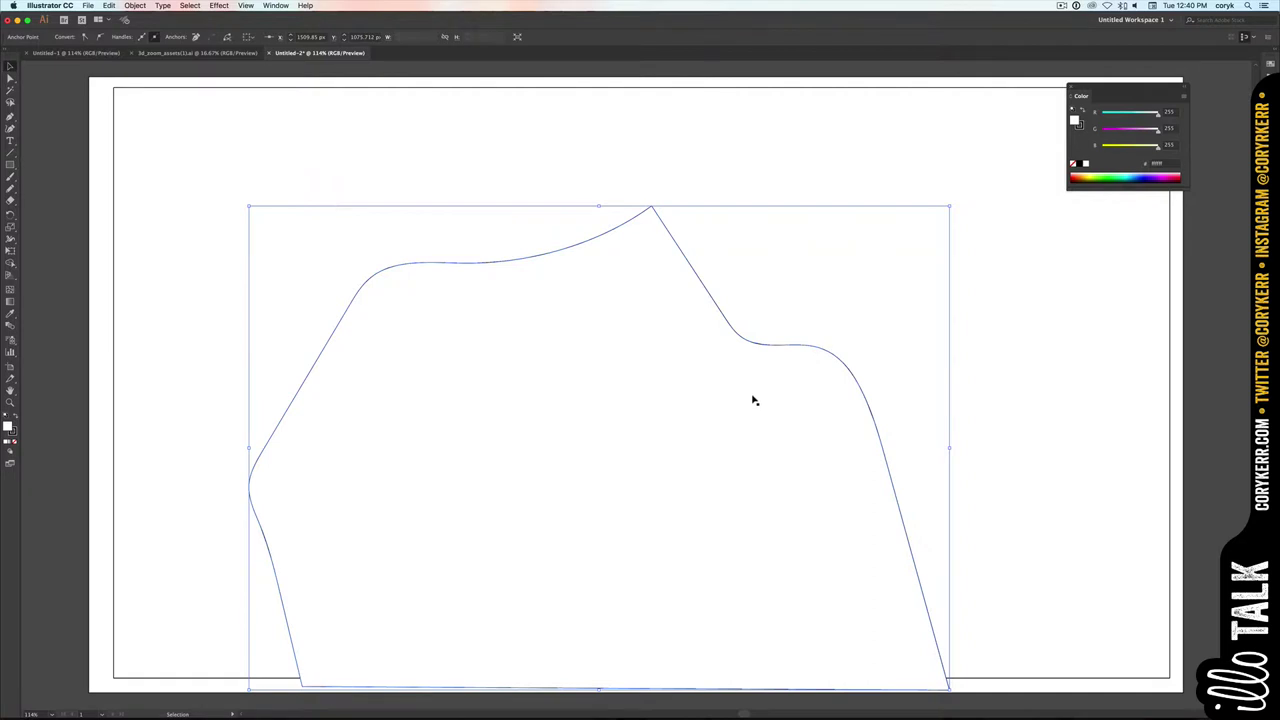
- Swap fill and stroke on the rectangle and mountain outline, and cut the mountain out of the rectangle with the Shape Builder tool
left_click_drag(1006, 688, 858, 652)
key("shift+x")
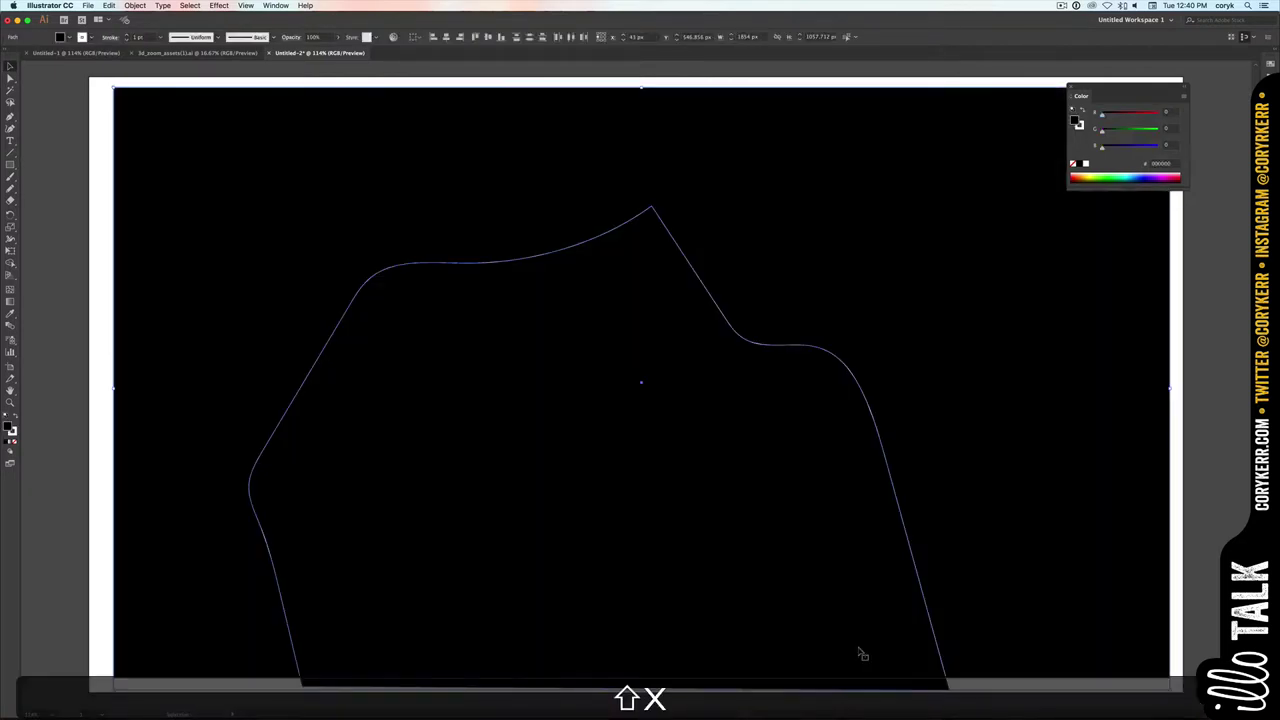
key("shift+m")
key("alt")
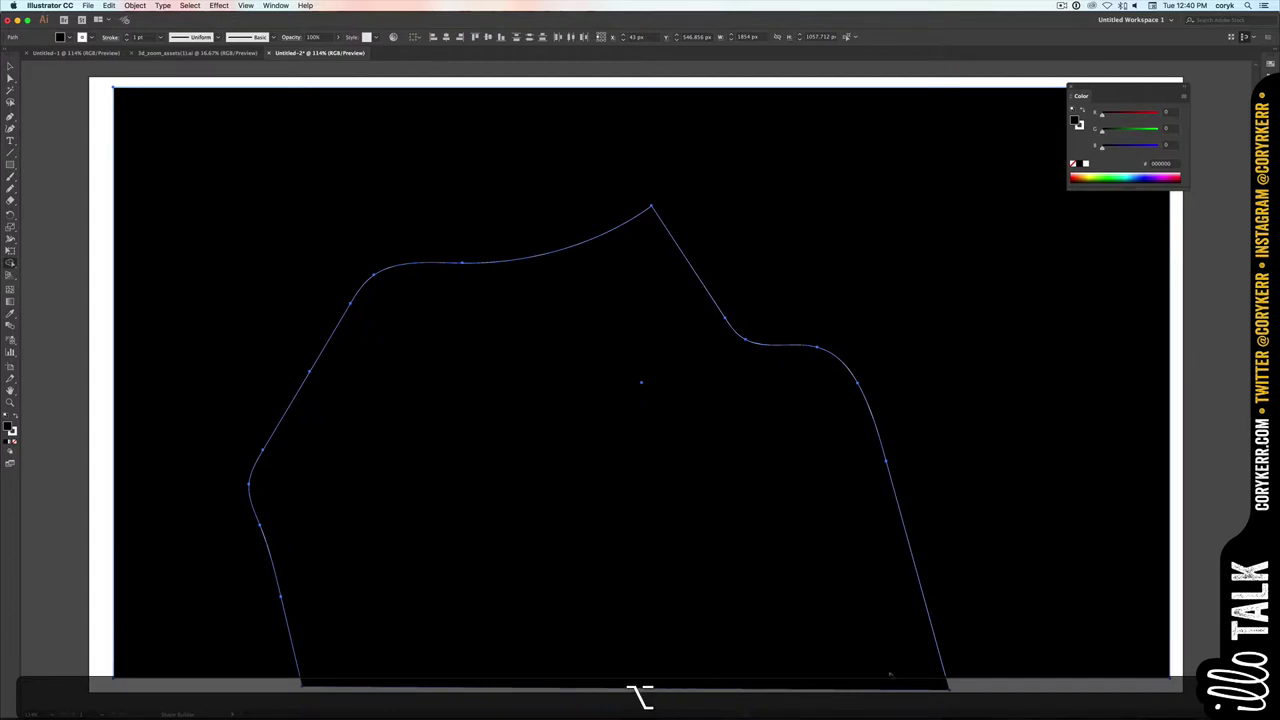
left_click(768, 592, "alt")
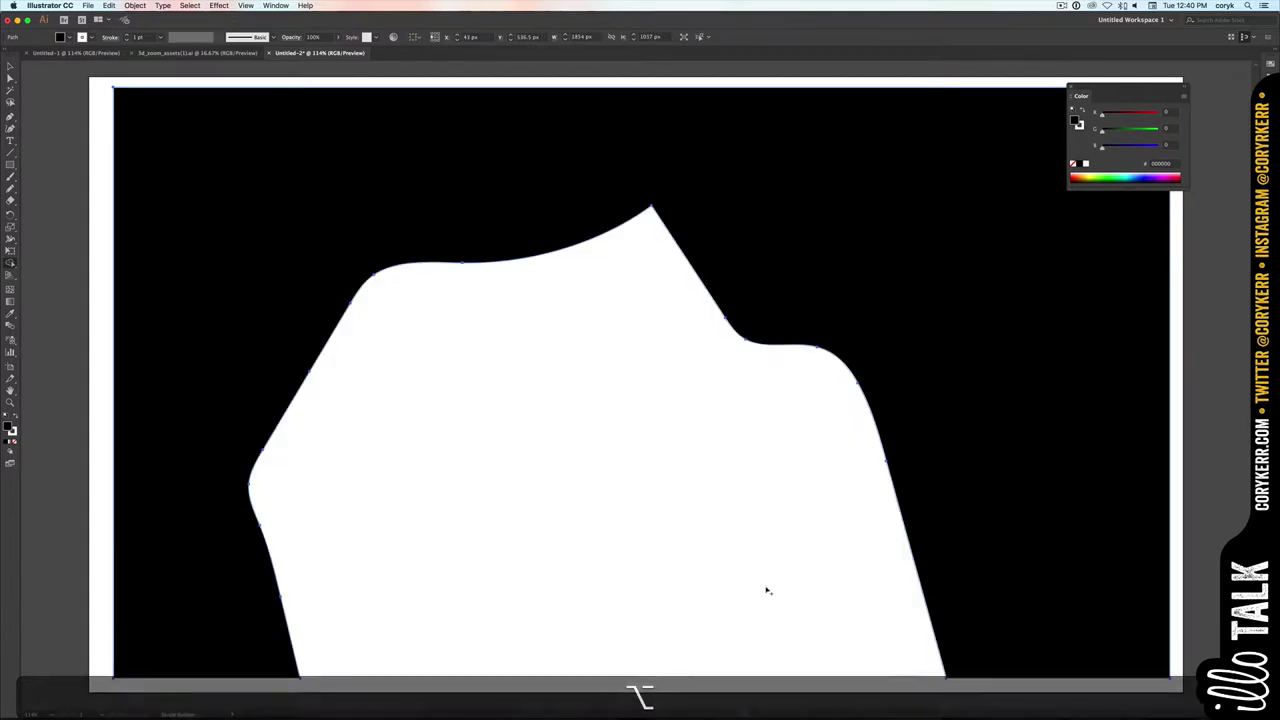
key("v")
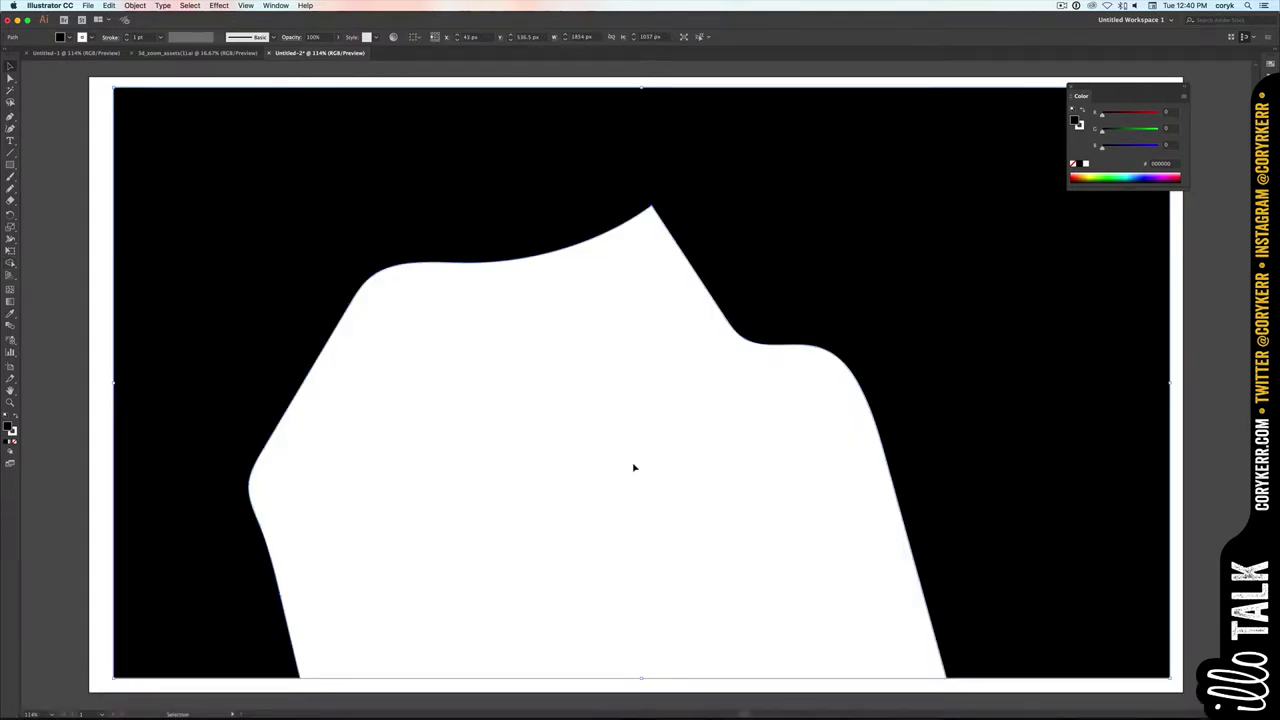
- Remove the cut-out frame's stroke and switch its fill color controls to HSB
key("x")
key("slash")
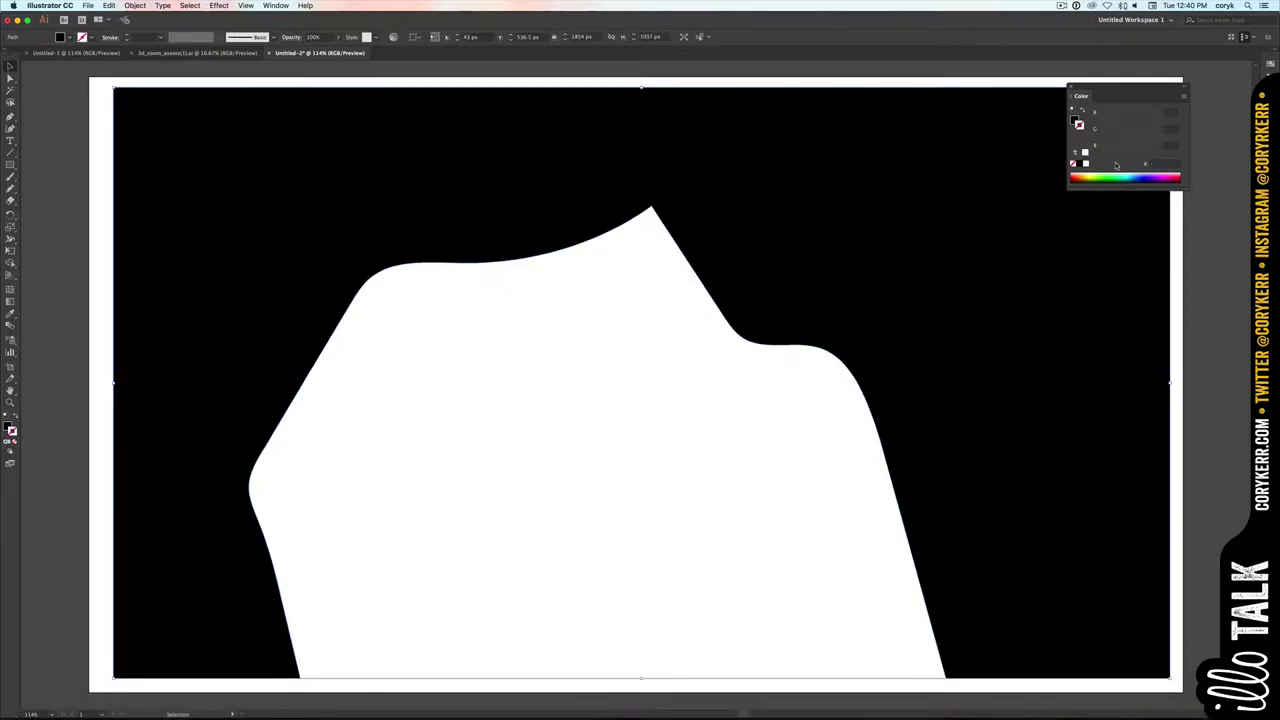
left_click(1075, 119)
left_click(1183, 95)
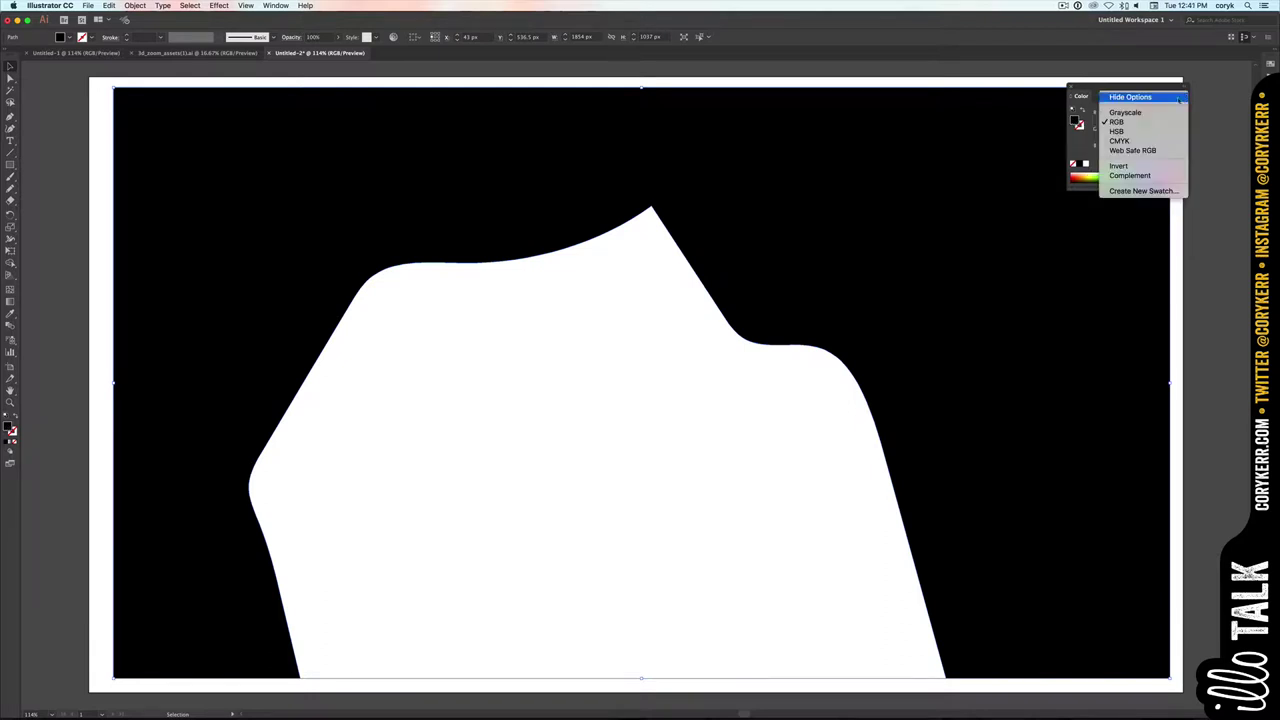
left_click(1153, 133)
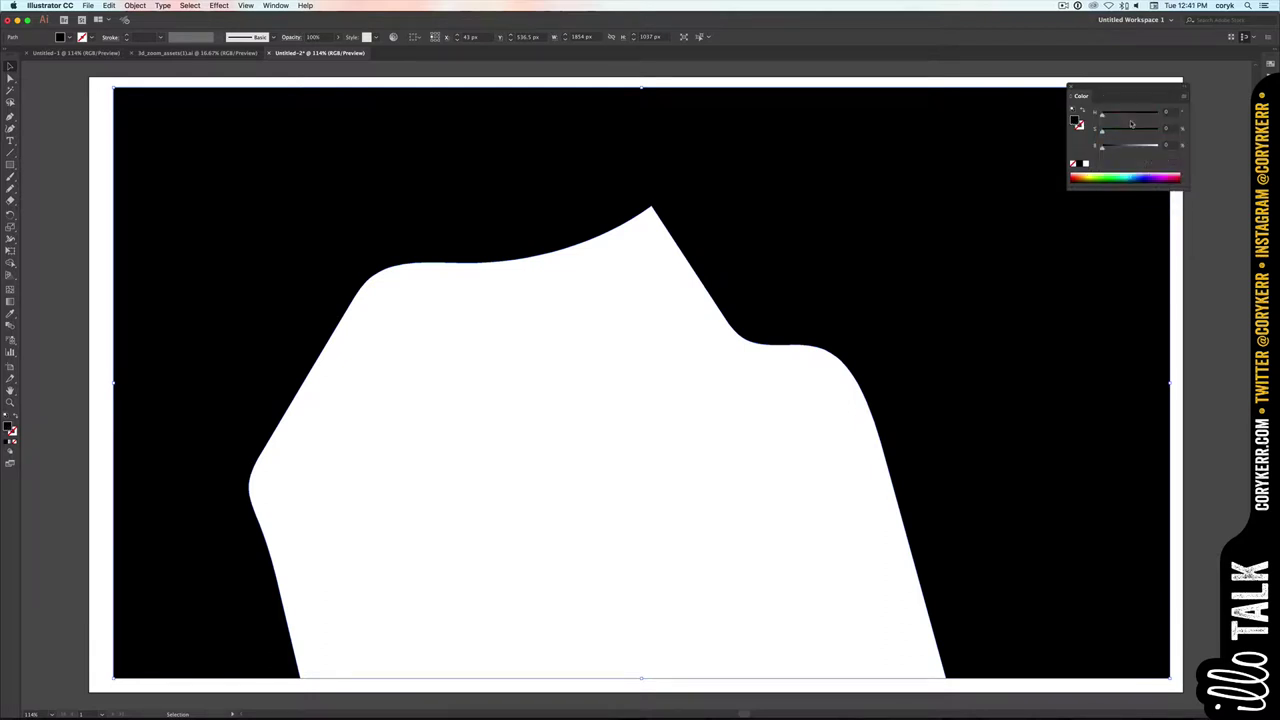
- Fill the frame with a muted dark blue-gray, HSB about 199°, 30%, 41%
left_click(1134, 114)
left_click(1152, 130)
left_click(1137, 148)
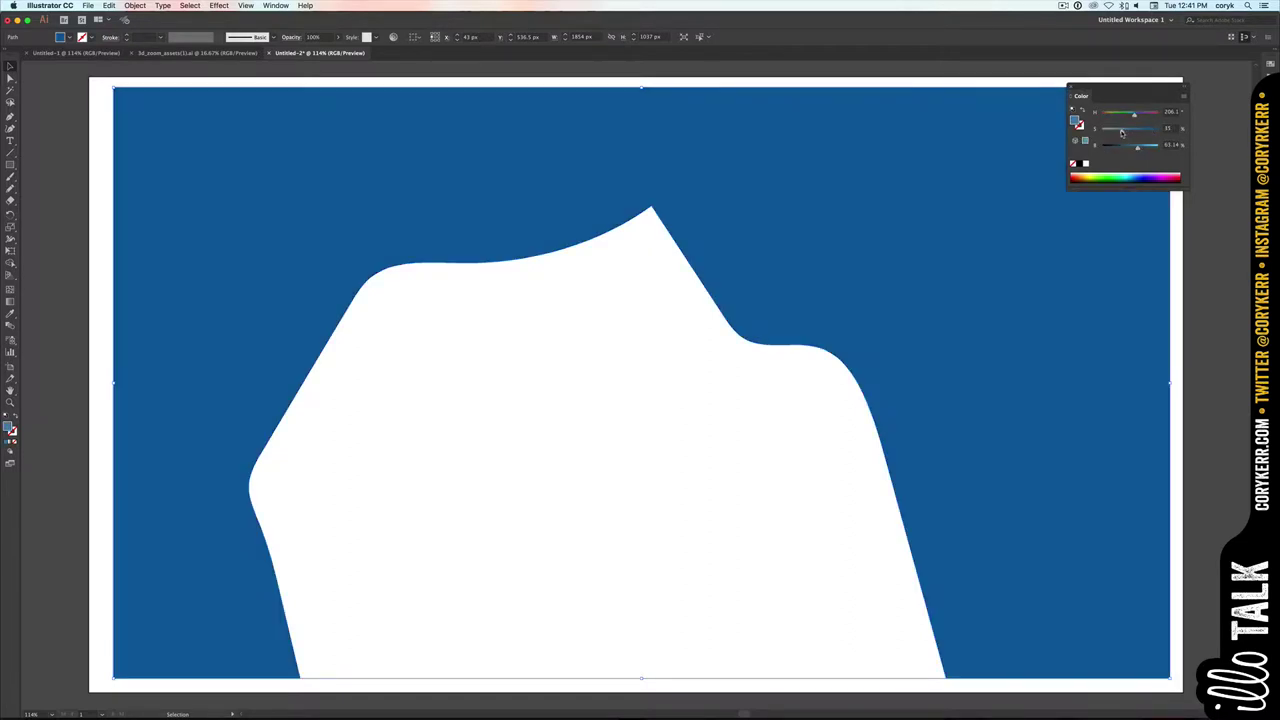
left_click(1116, 131)
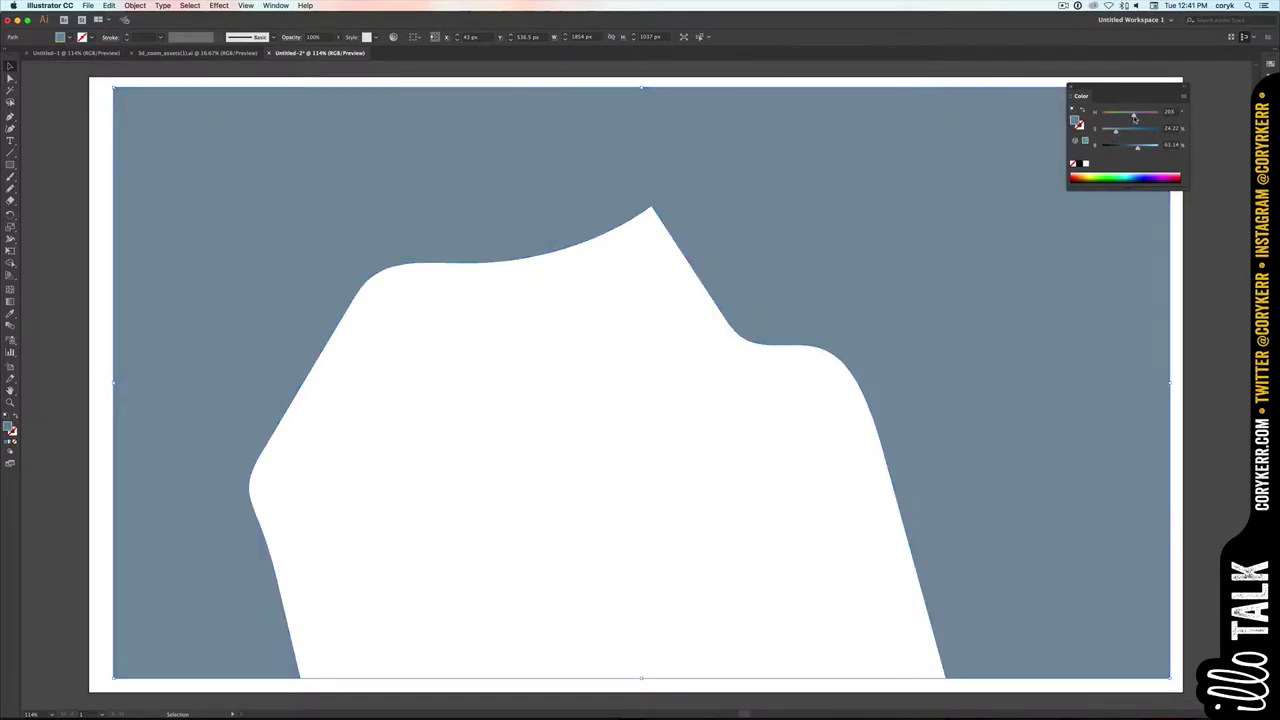
left_click(1133, 116)
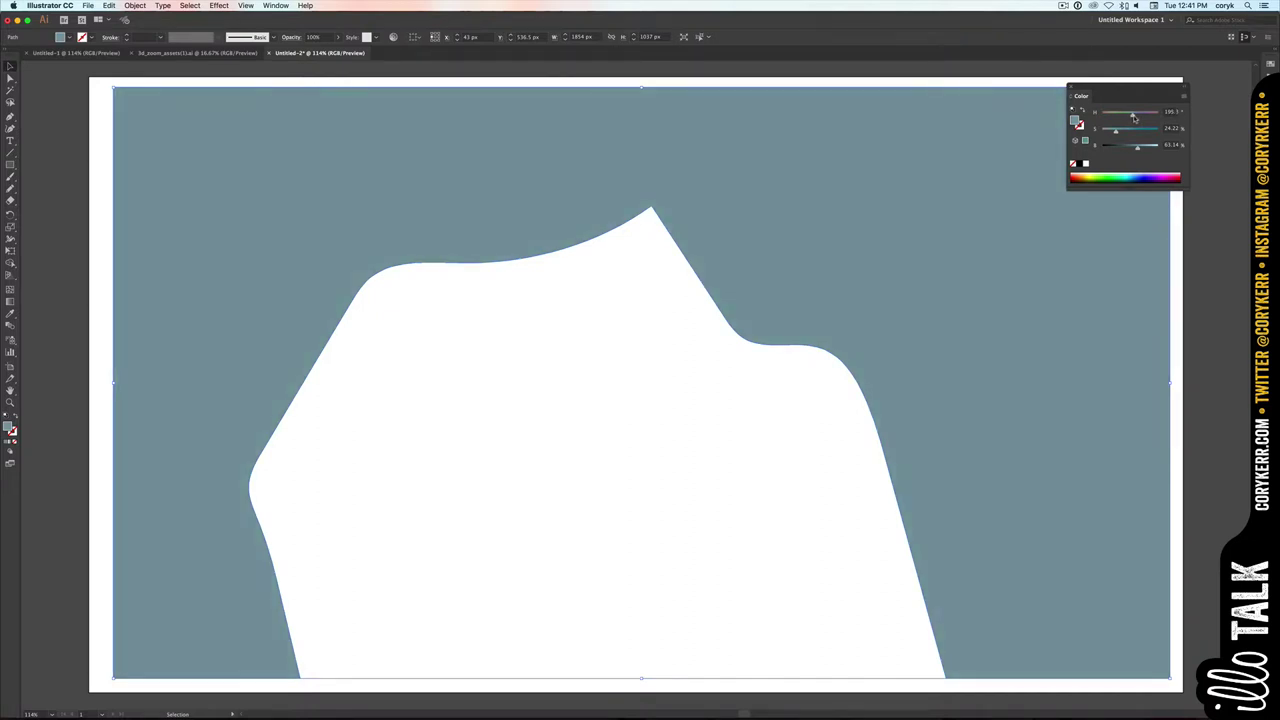
left_click_drag(1137, 148, 1126, 149)
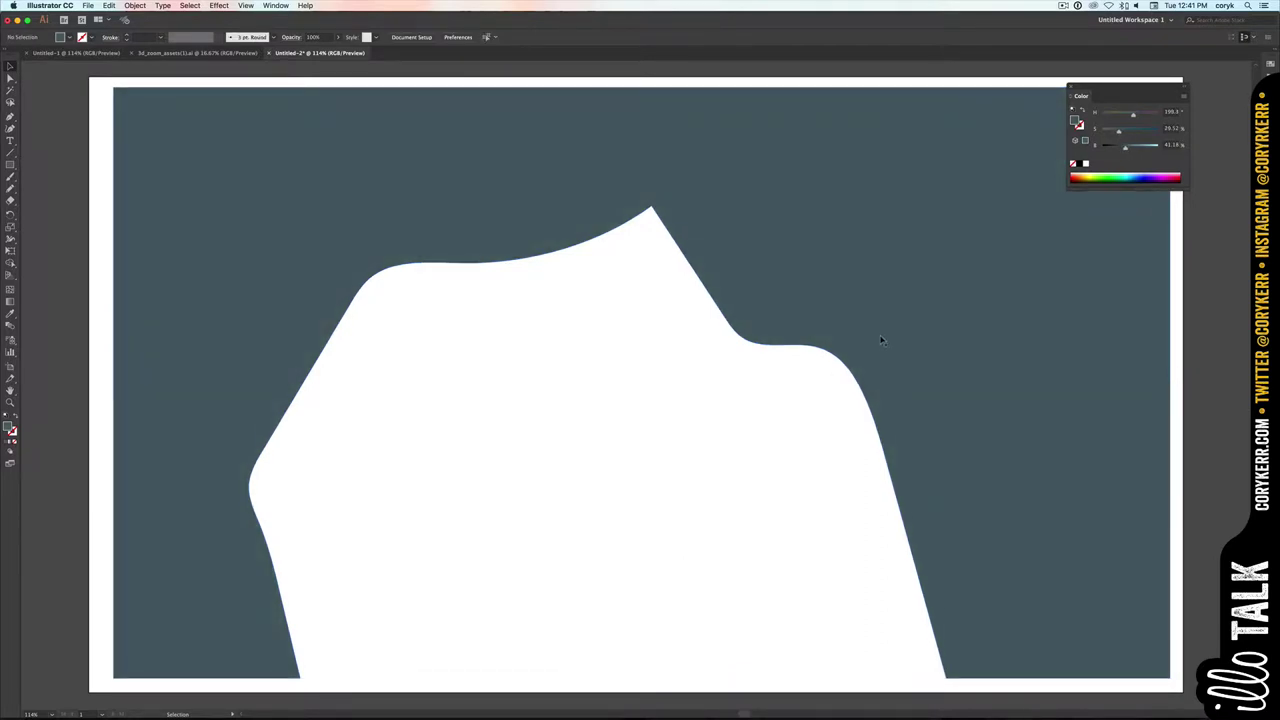
- Duplicate the frame in front of itself and erase a wavy band around its opening with the Eraser tool
key("super+a")
key("super+c")
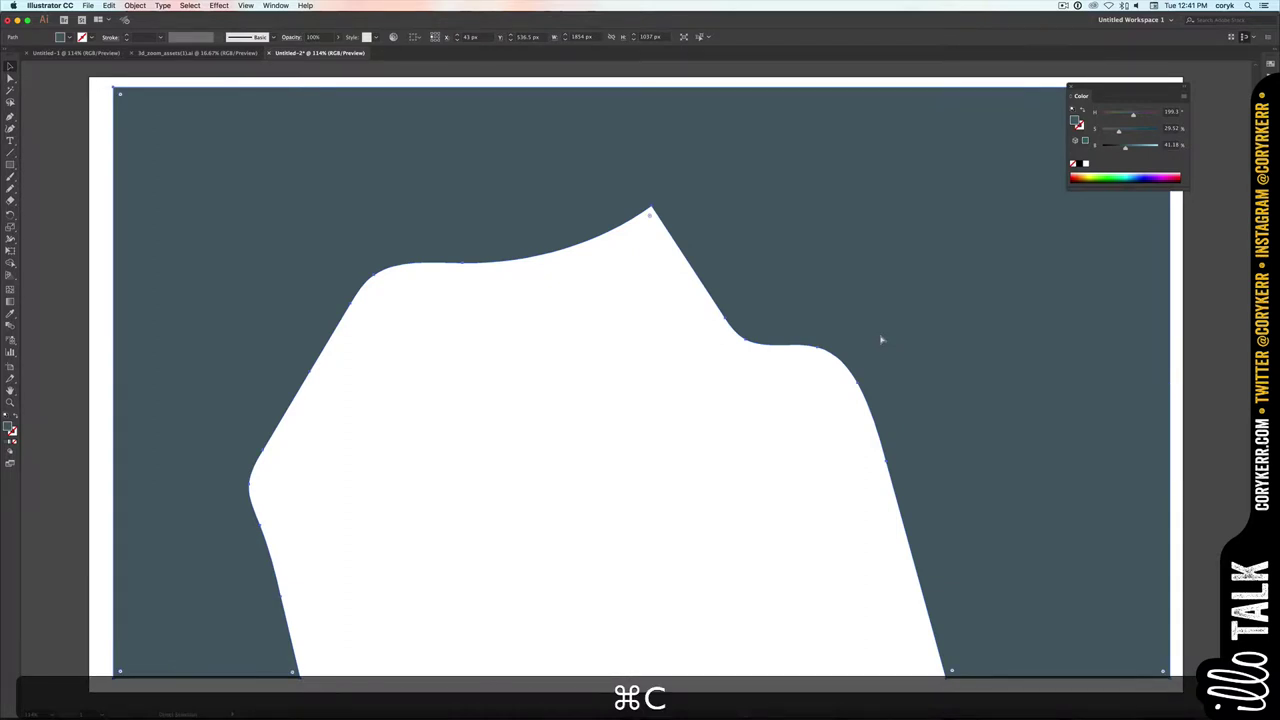
key("super+f")
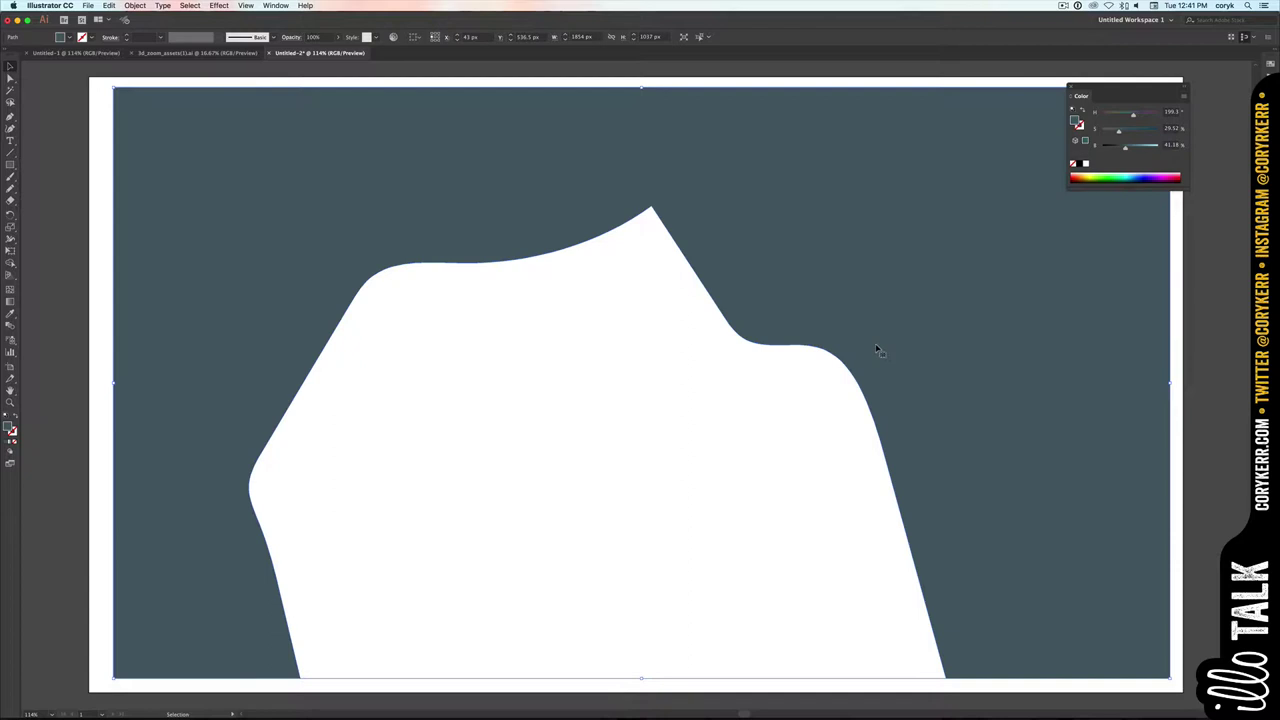
key("shift+e")
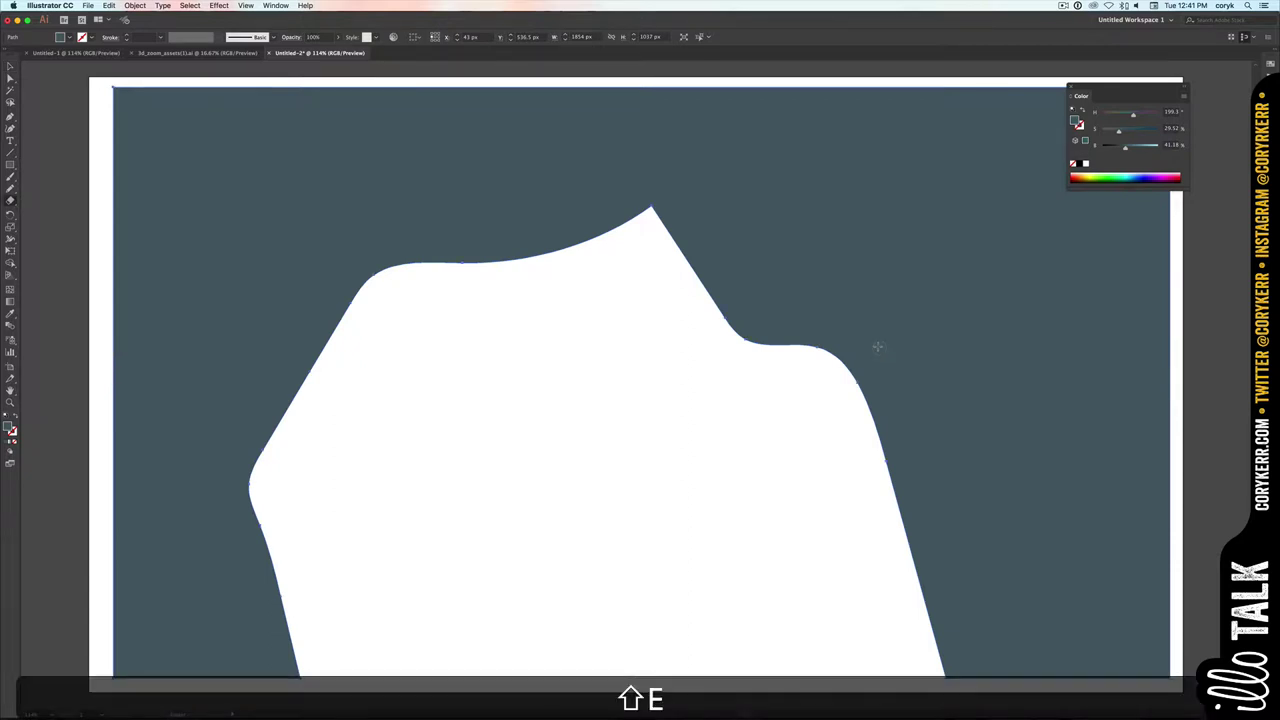
mouse_move(934, 640)
left_mouse_down()
mouse_move(886, 438)
mouse_move(827, 310)
mouse_move(774, 324)
mouse_move(683, 214)
mouse_move(637, 203)
mouse_move(490, 220)
mouse_move(339, 276)
mouse_move(311, 313)
mouse_move(307, 358)
mouse_move(258, 402)
mouse_move(218, 523)
mouse_move(245, 580)
mouse_move(282, 613)
mouse_move(289, 696)
left_mouse_up()
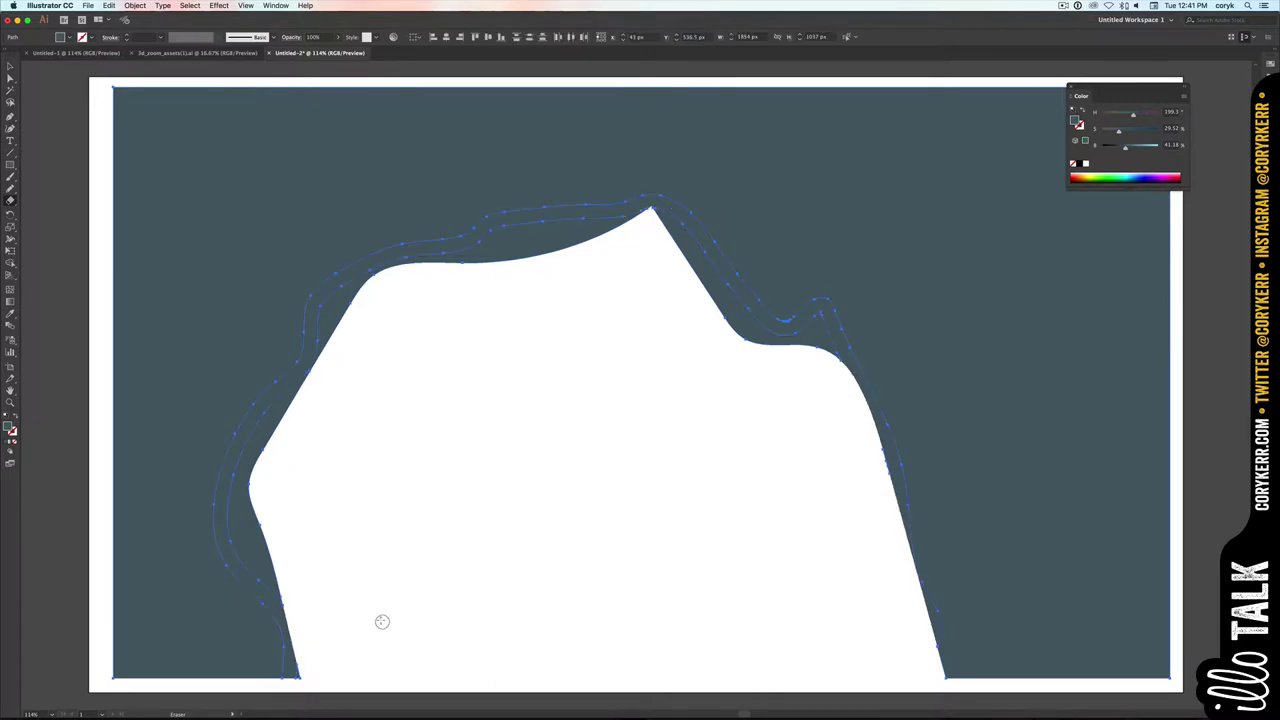
key("v")
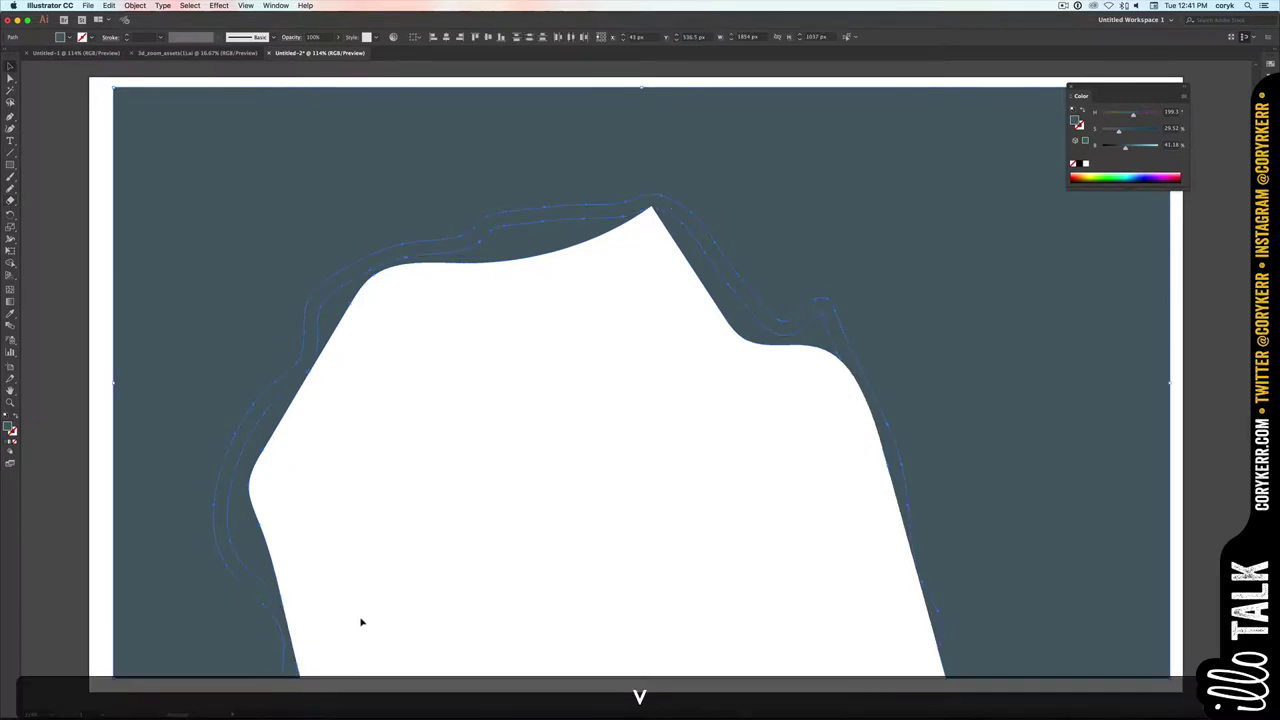
- Lock the original frame and fill the erased front copy with a darker blue, HSB about 199°, 54%, 35%
left_click(300, 631)
left_click(285, 635)
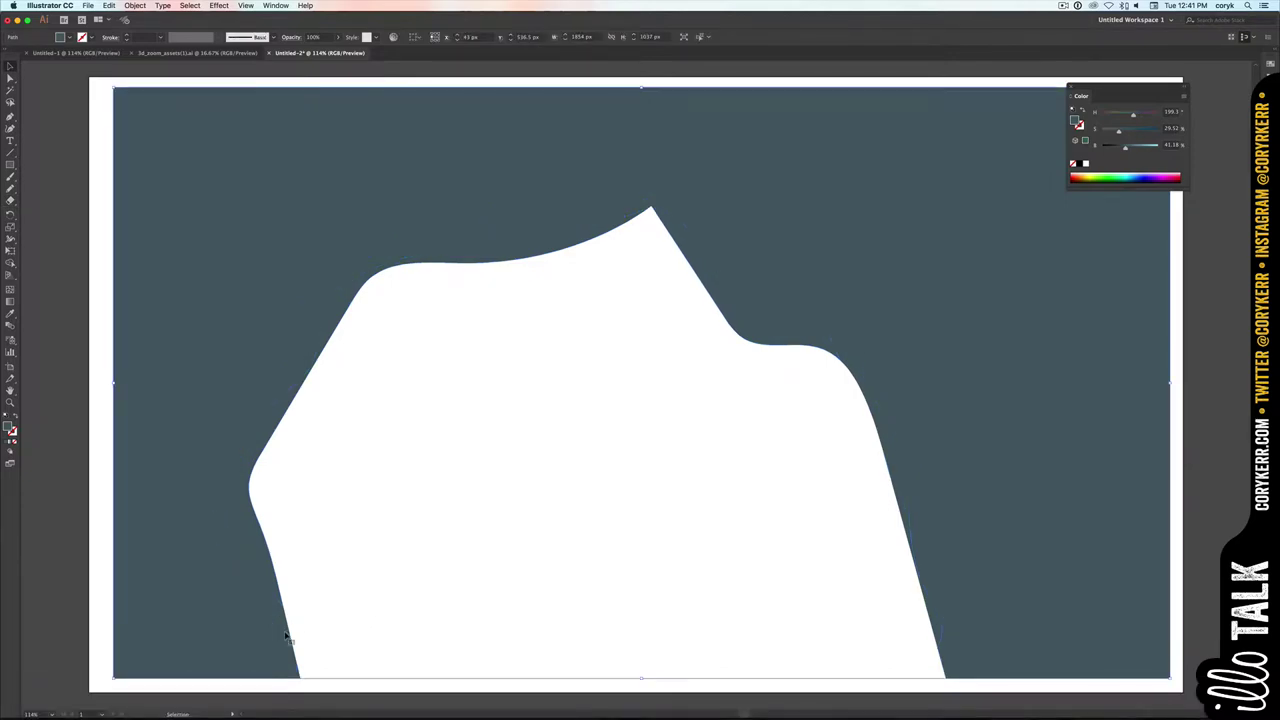
key("super+2")
left_click(1132, 131)
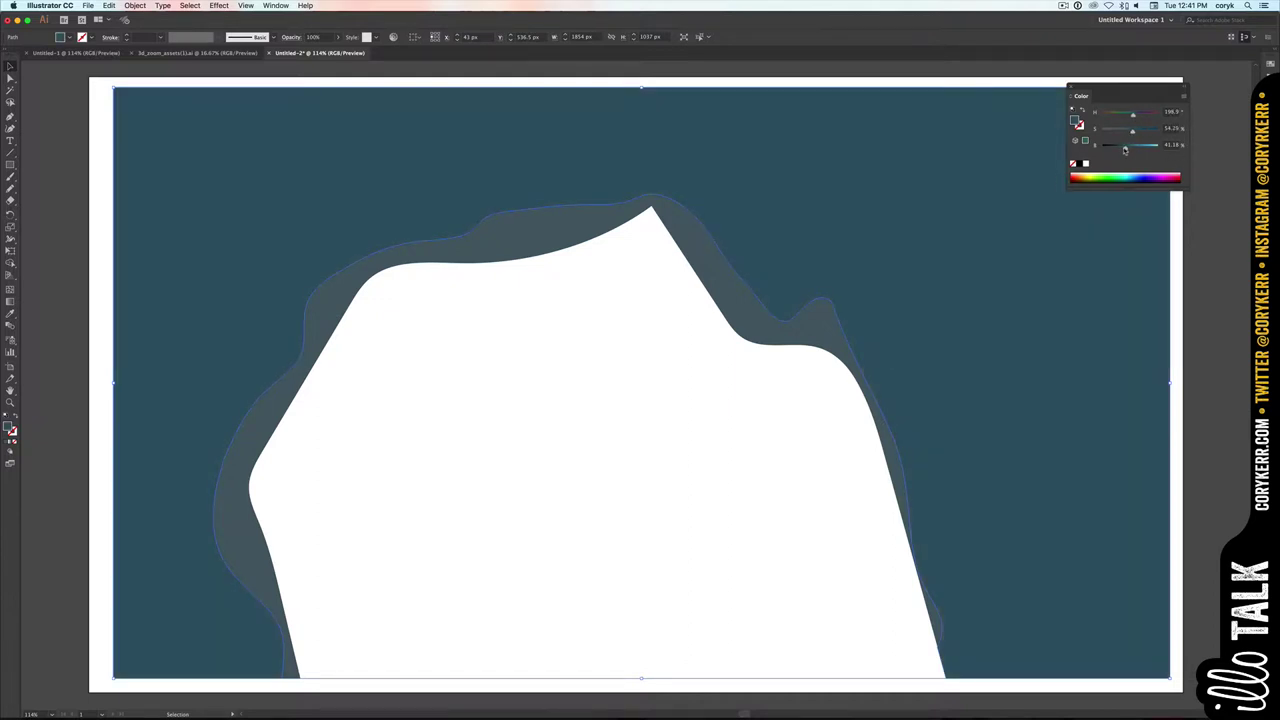
left_click_drag(1124, 150, 1121, 147)
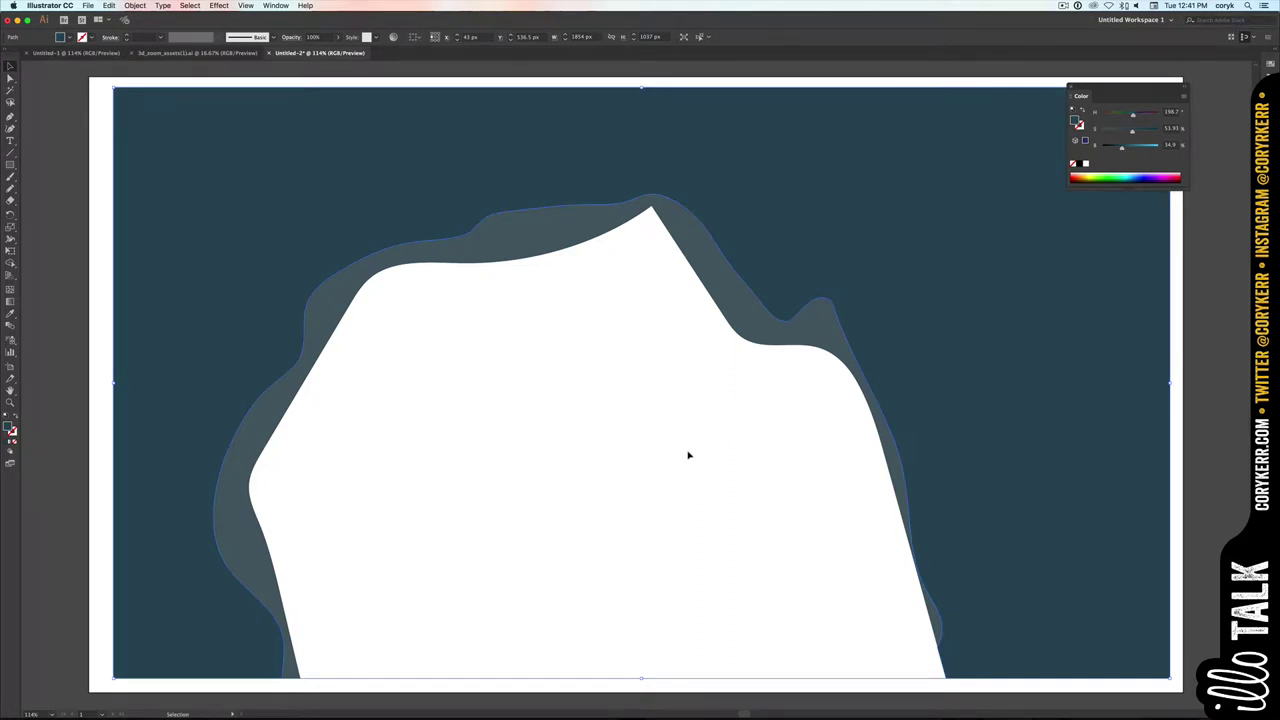
- Delete the leftover eraser fragments around the opening in Outline view, and return to the normal preview
left_click(688, 455)
key("ctrl+y")
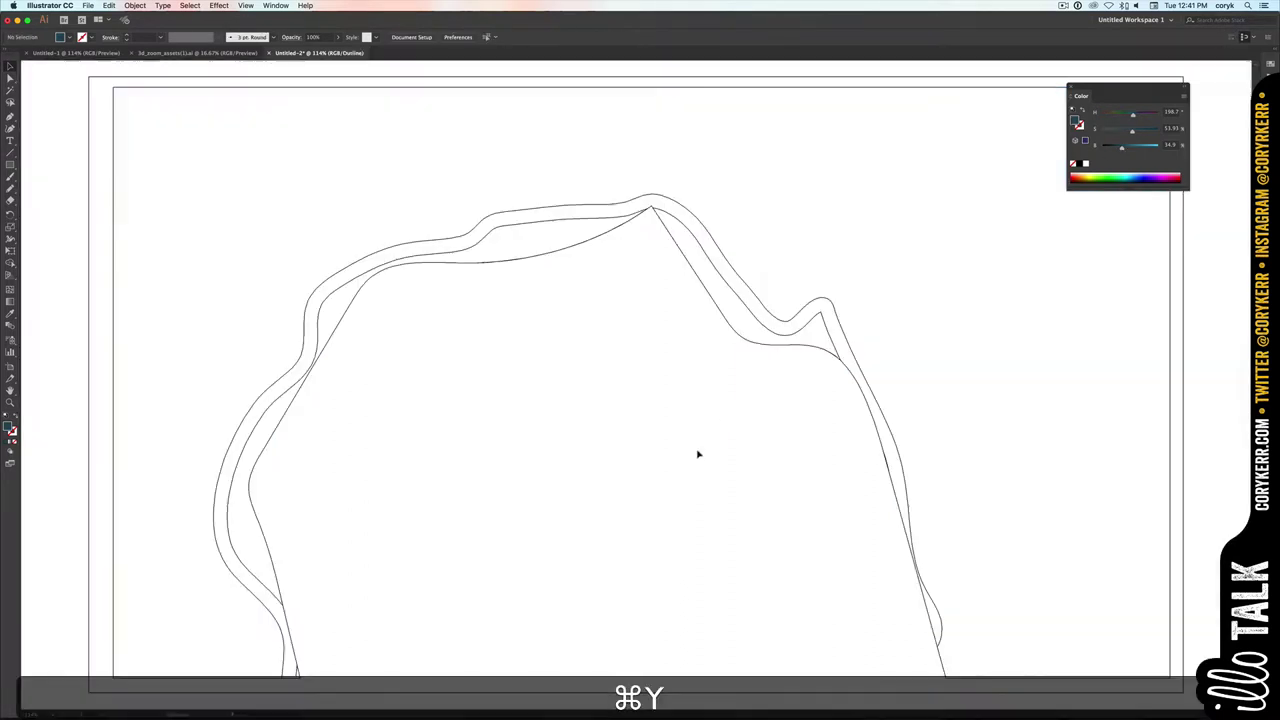
left_click(767, 346)
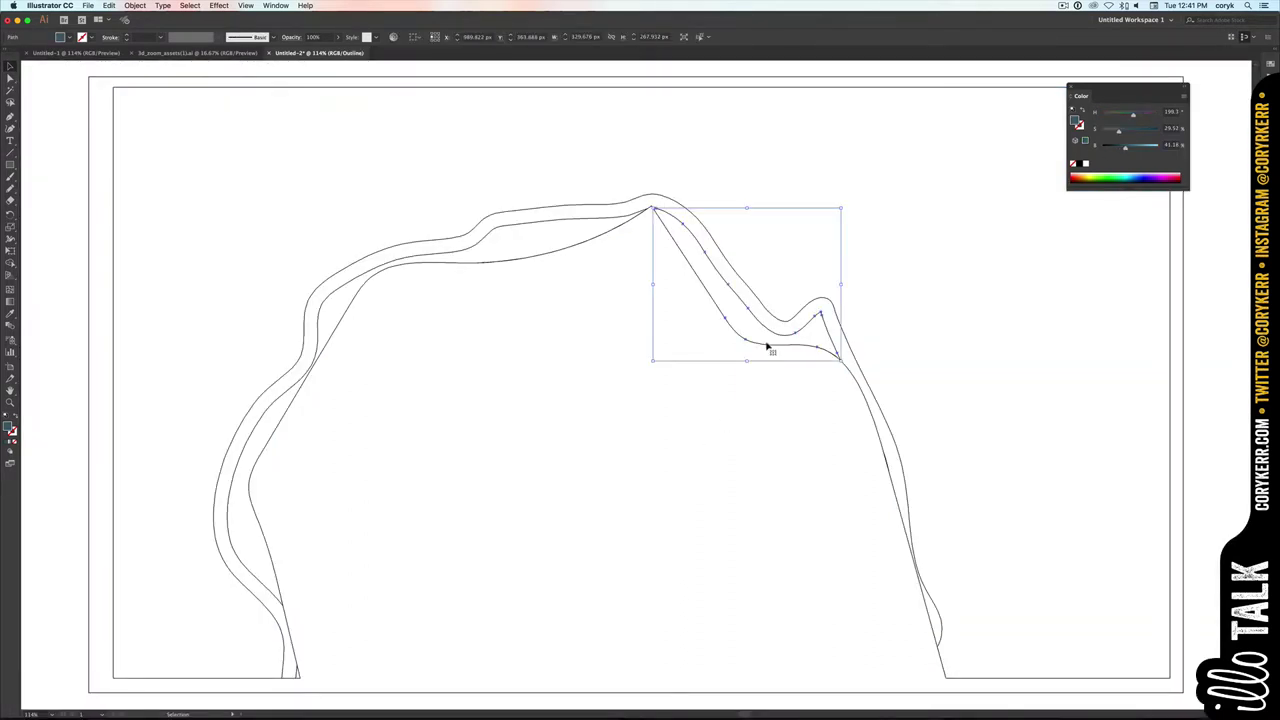
key("BackSpace")
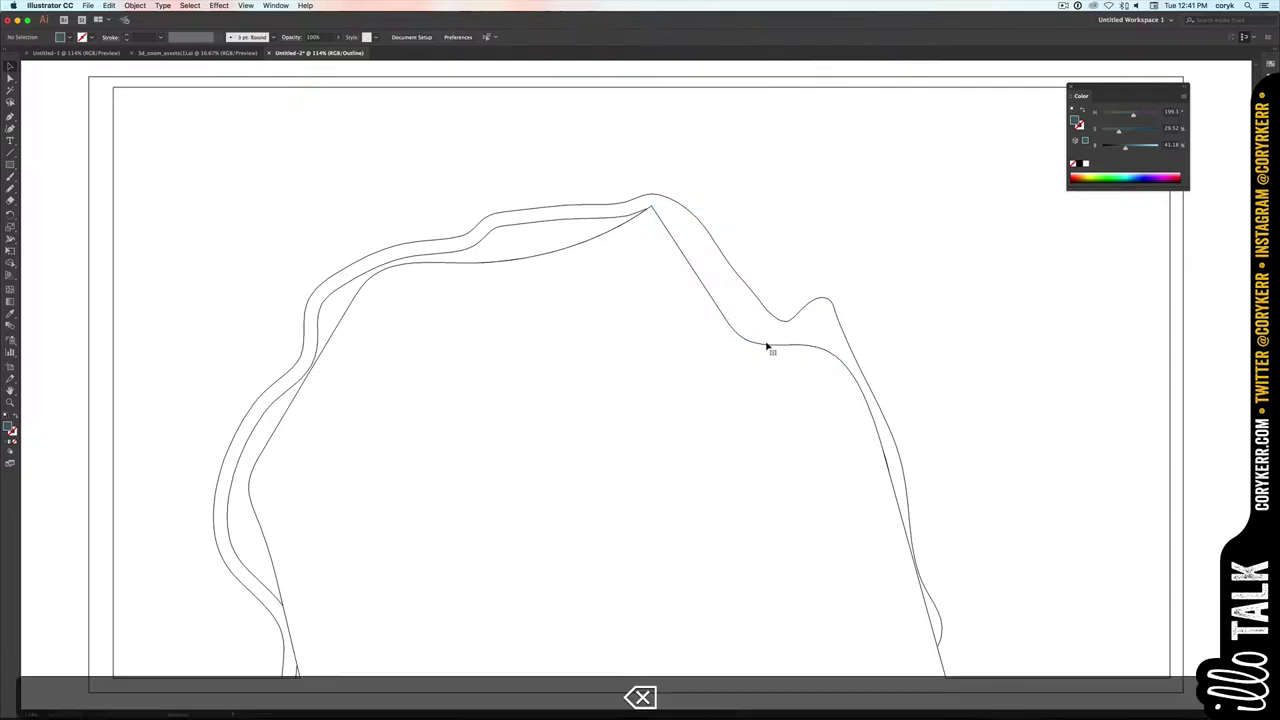
left_click(604, 238)
key("BackSpace")
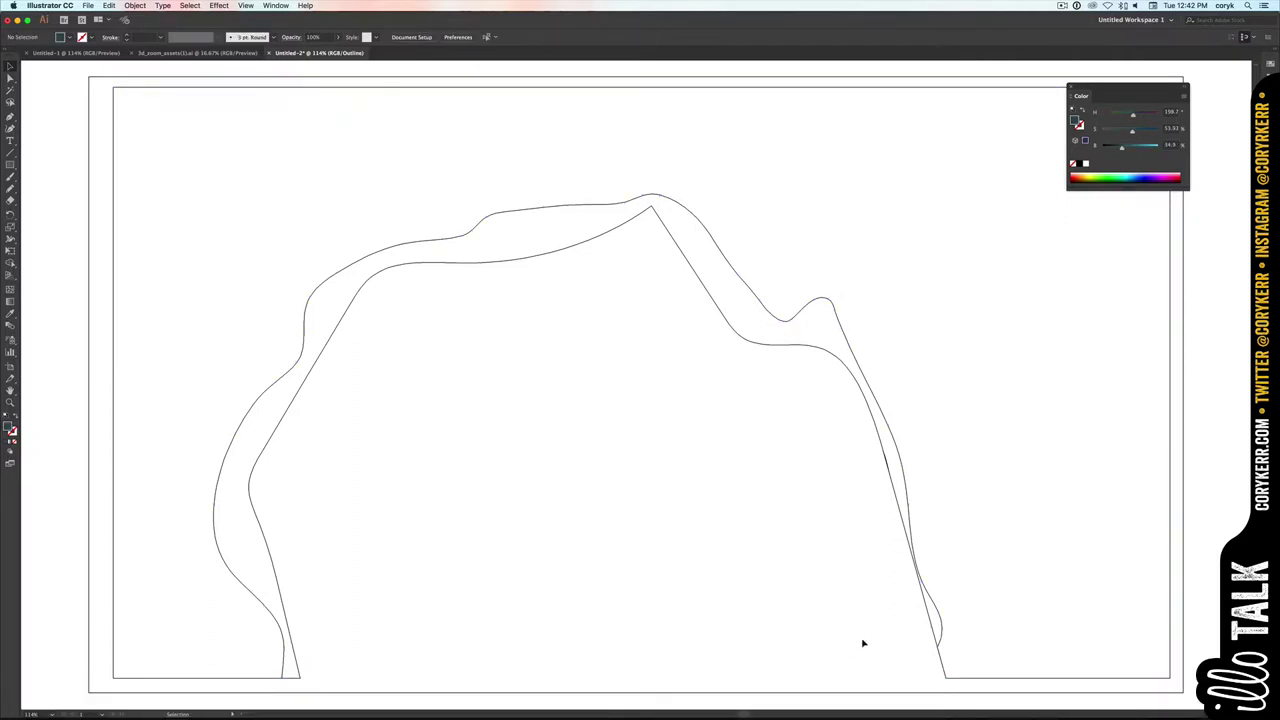
key("super+y")
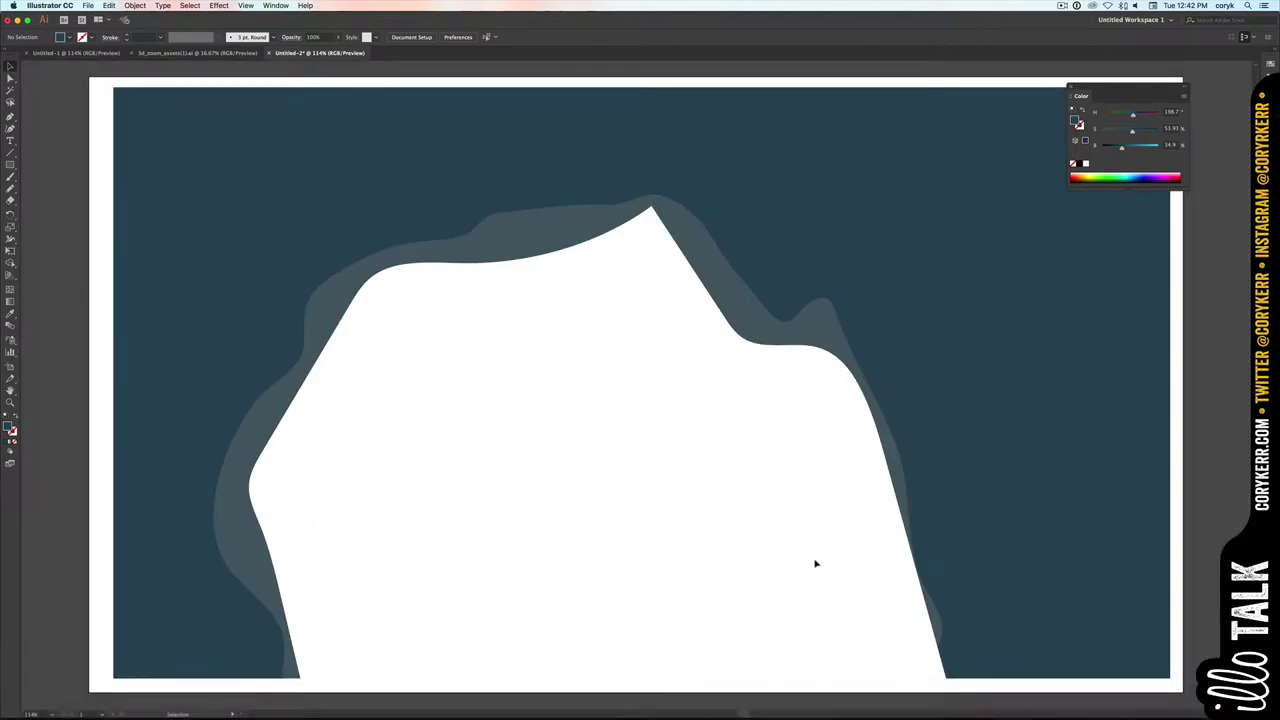
- Duplicate the wavy frame in front of itself and fill the copy with a lighter blue, HSB about 199°, 46%, 44%
left_click(867, 324)
key("super+c")
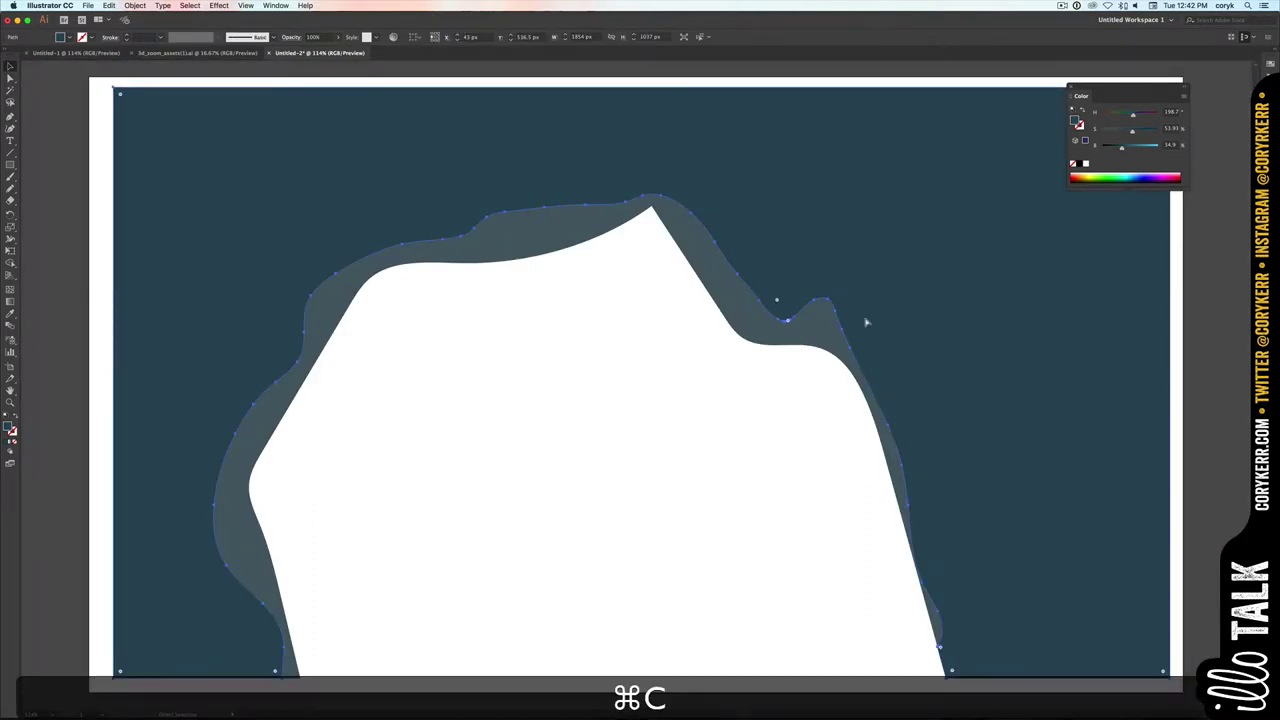
key("super+f")
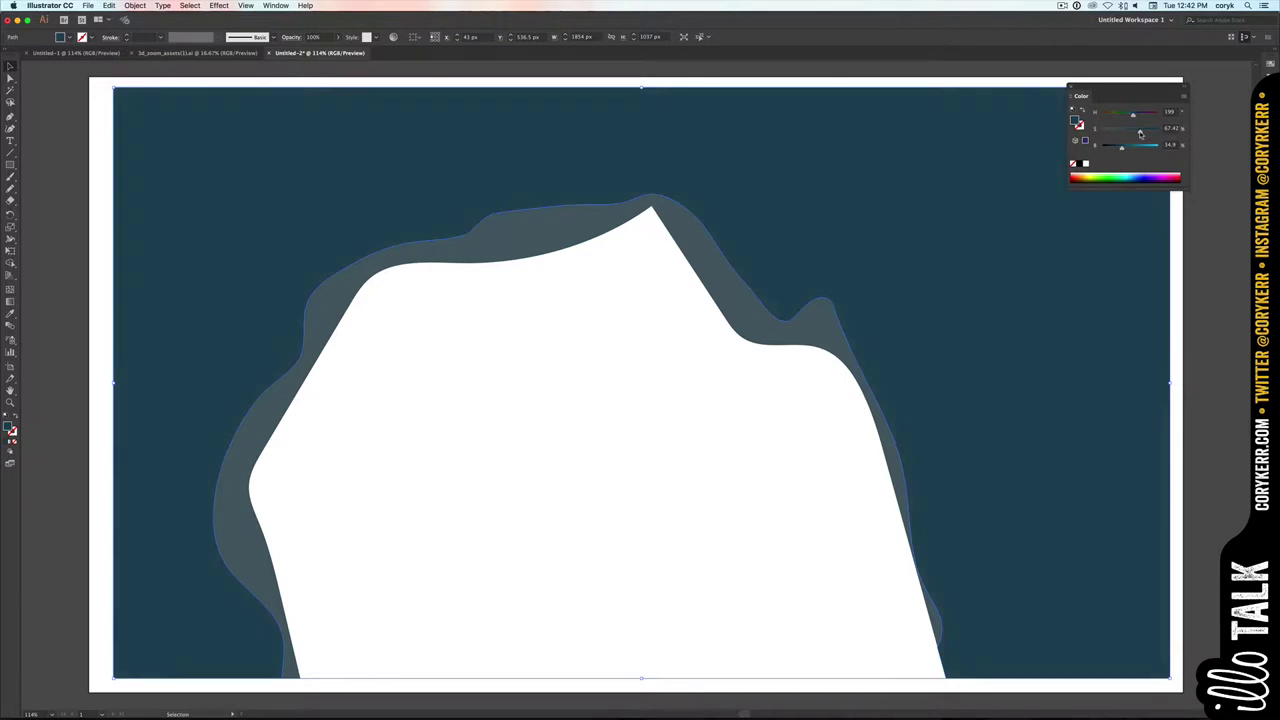
mouse_move(1122, 151)
left_mouse_down()
mouse_move(1136, 132)
mouse_move(1125, 150)
left_mouse_up()
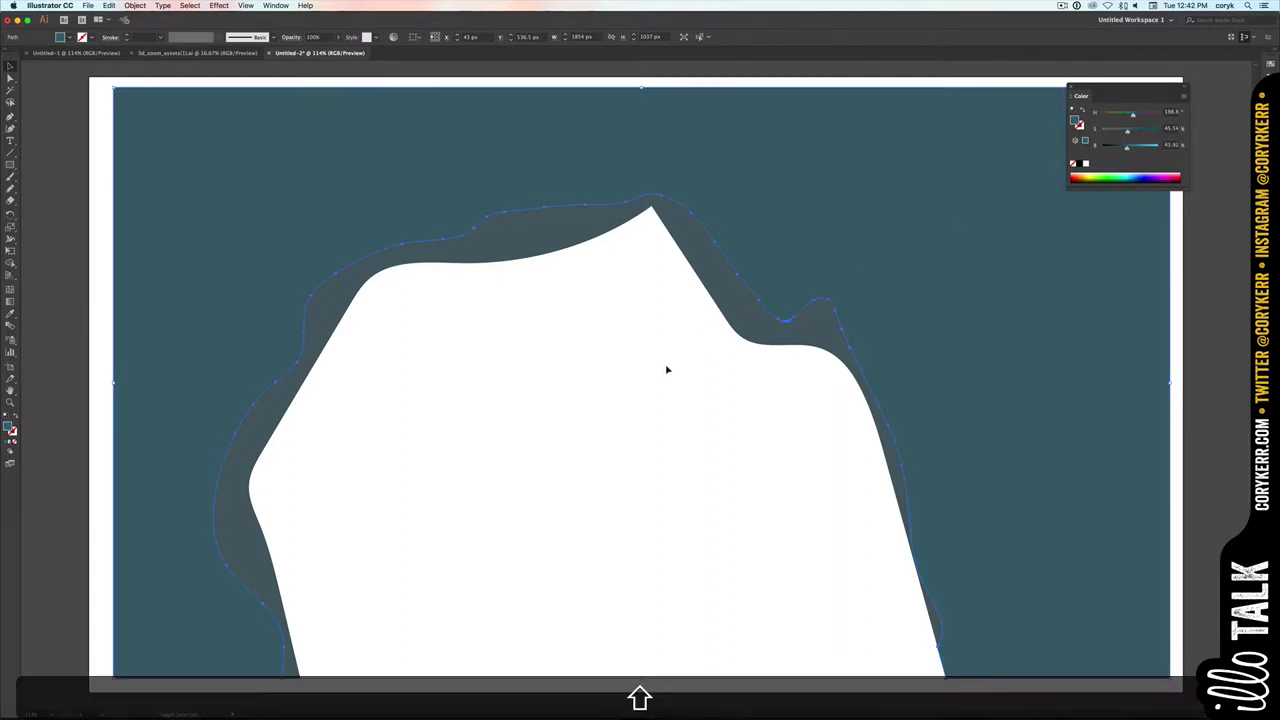
- Paint an uneven Blob Brush band around both sides and the peak of the opening in the top frame's color
key("shift+b")
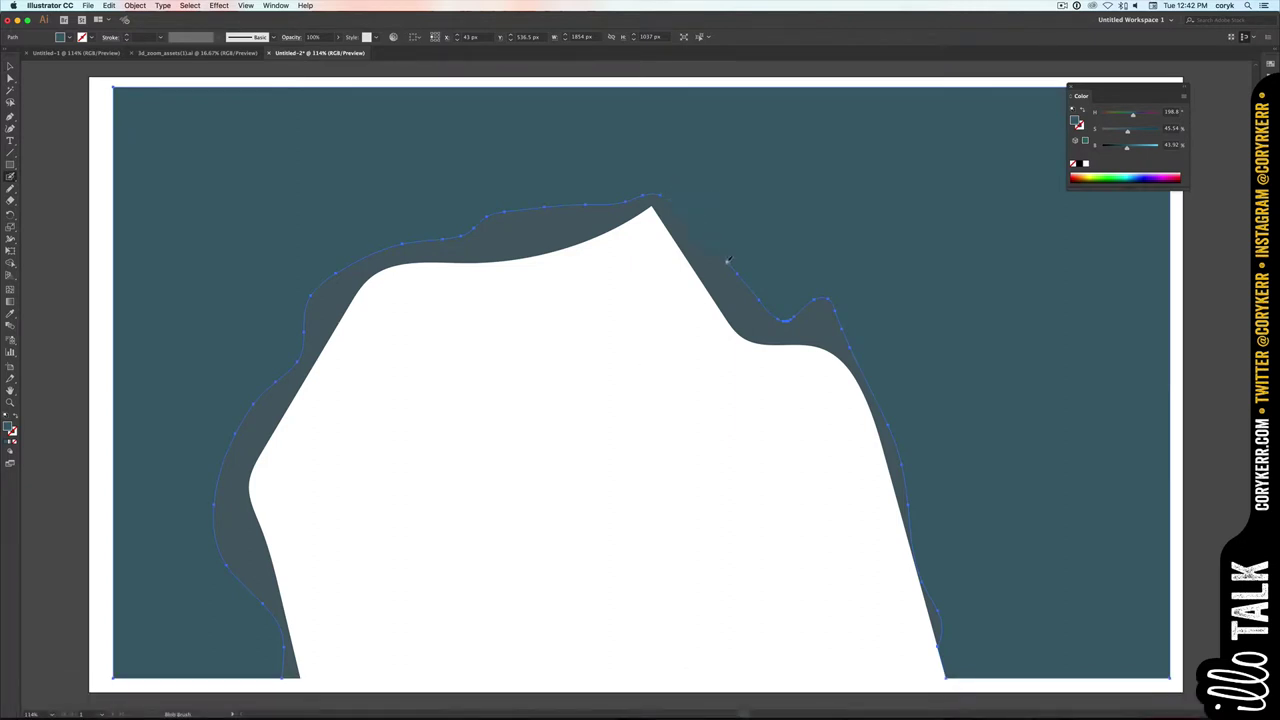
mouse_move(772, 326)
left_mouse_down()
mouse_move(805, 315)
mouse_move(835, 333)
mouse_move(881, 409)
mouse_move(870, 462)
mouse_move(891, 529)
mouse_move(950, 630)
mouse_move(930, 653)
mouse_move(938, 668)
mouse_move(969, 671)
mouse_move(974, 628)
left_mouse_up()
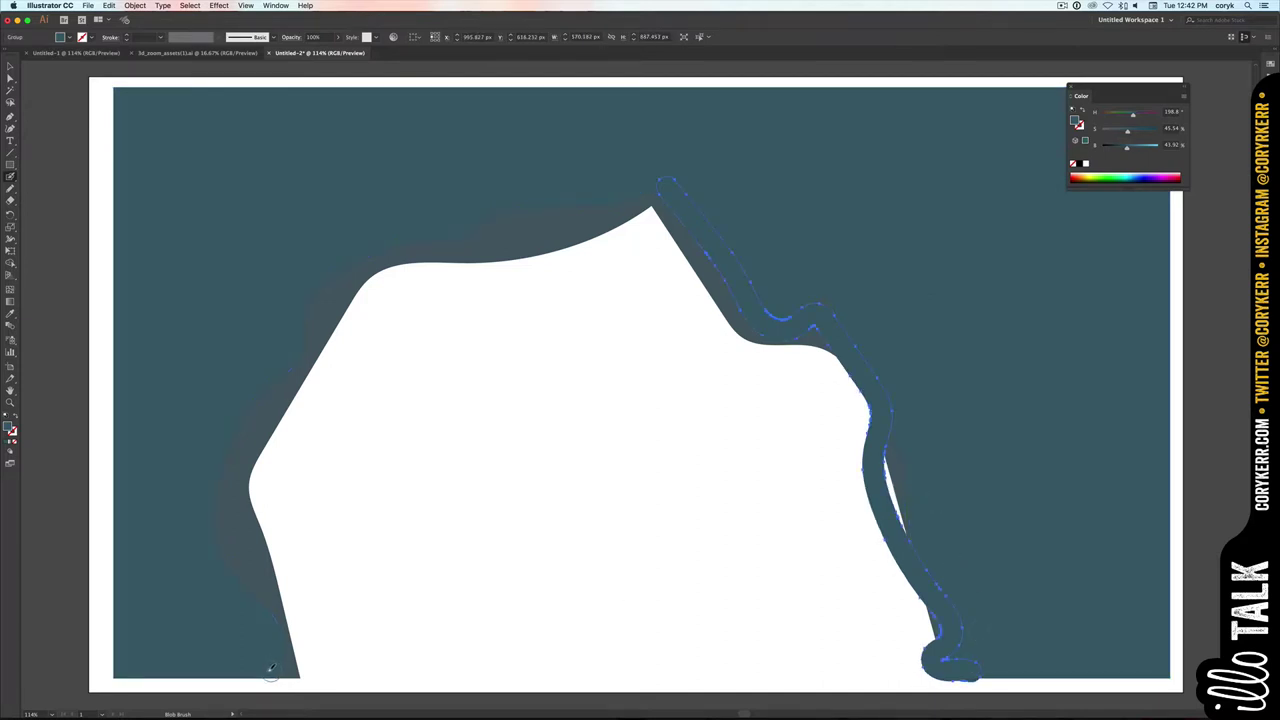
mouse_move(265, 540)
left_mouse_down()
mouse_move(334, 410)
mouse_move(328, 330)
mouse_move(433, 238)
left_mouse_up()
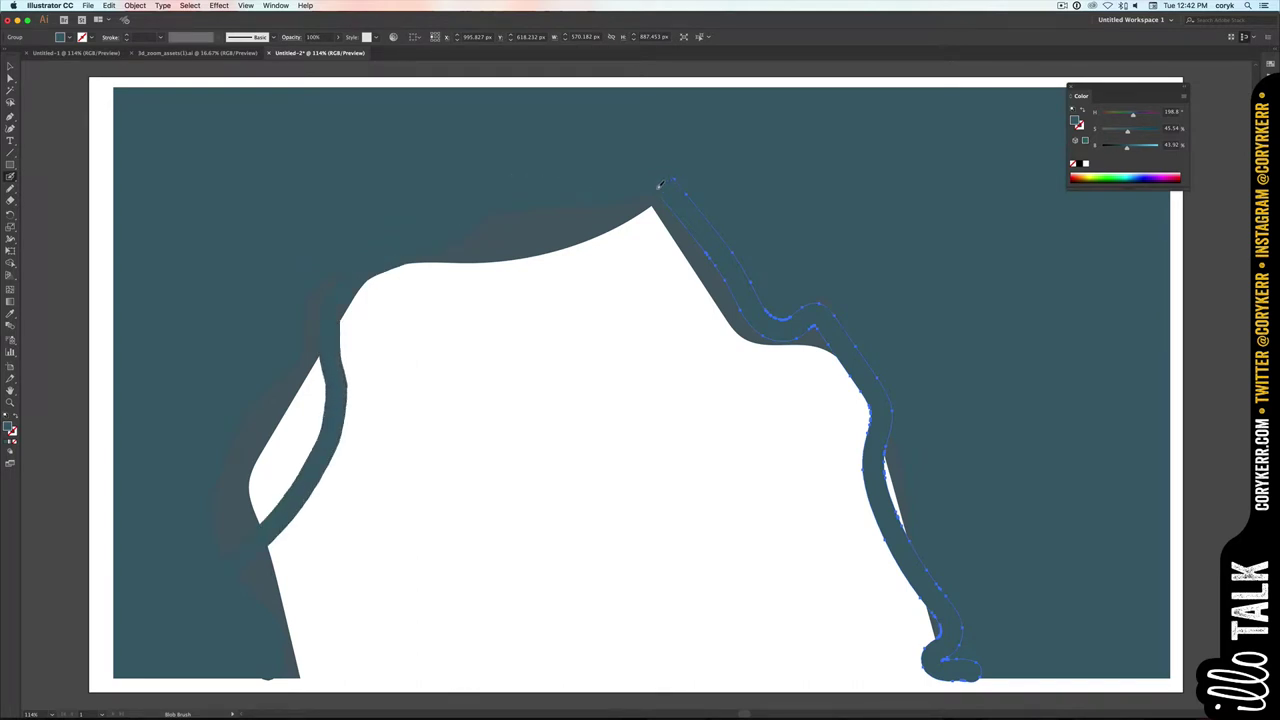
left_click_drag(659, 184, 662, 186)
key("shift+v")
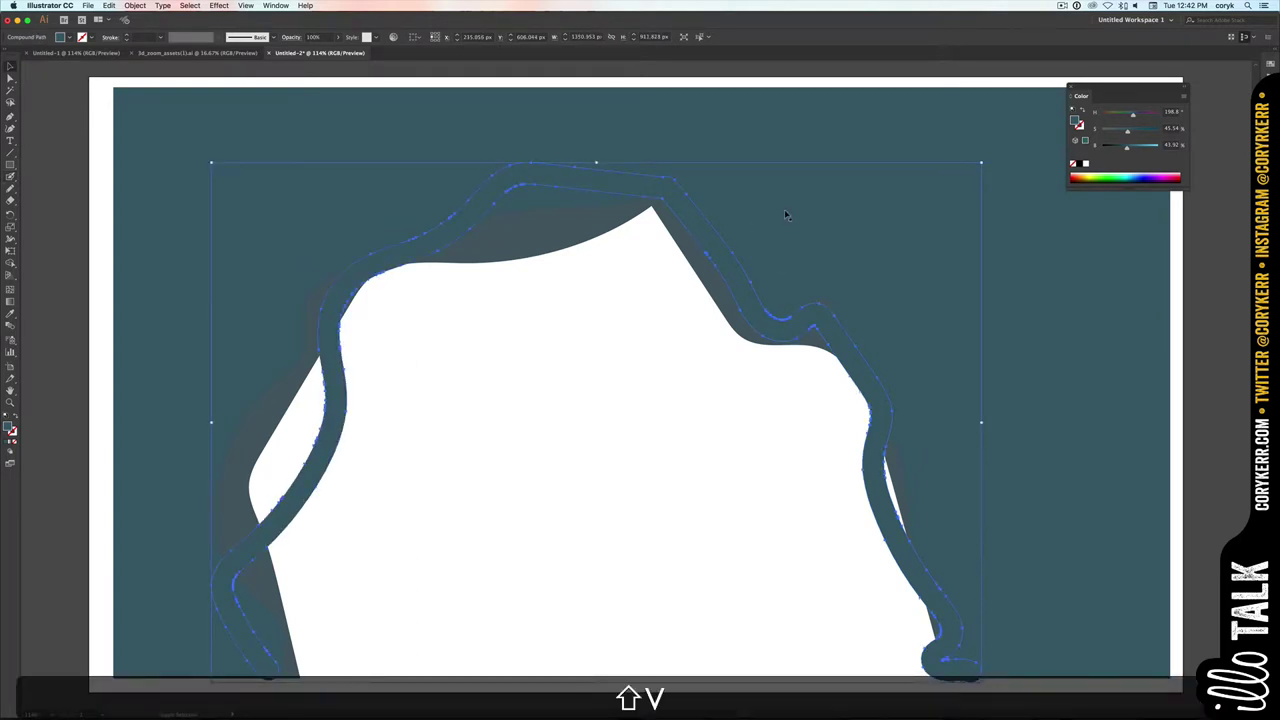
- Merge the painted Blob Brush band into the top frame with the Shape Builder tool and deselect the result
left_click(786, 211, "shift")
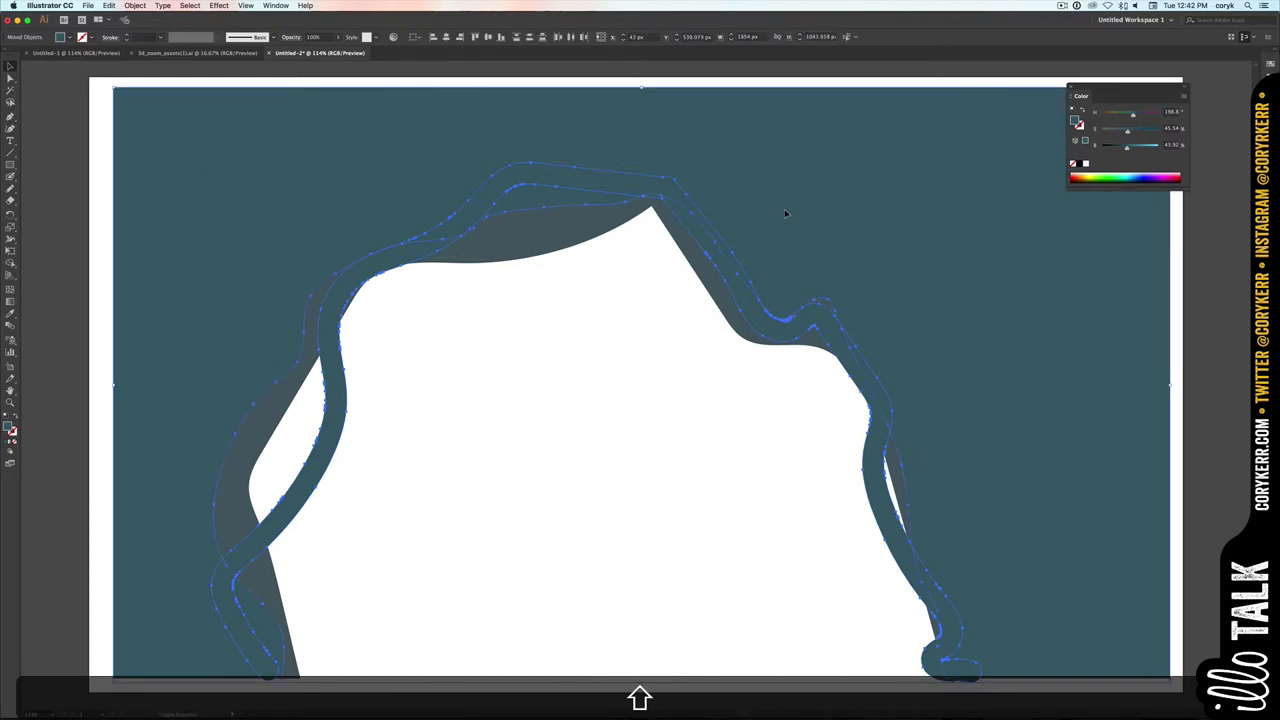
key("shift+m")
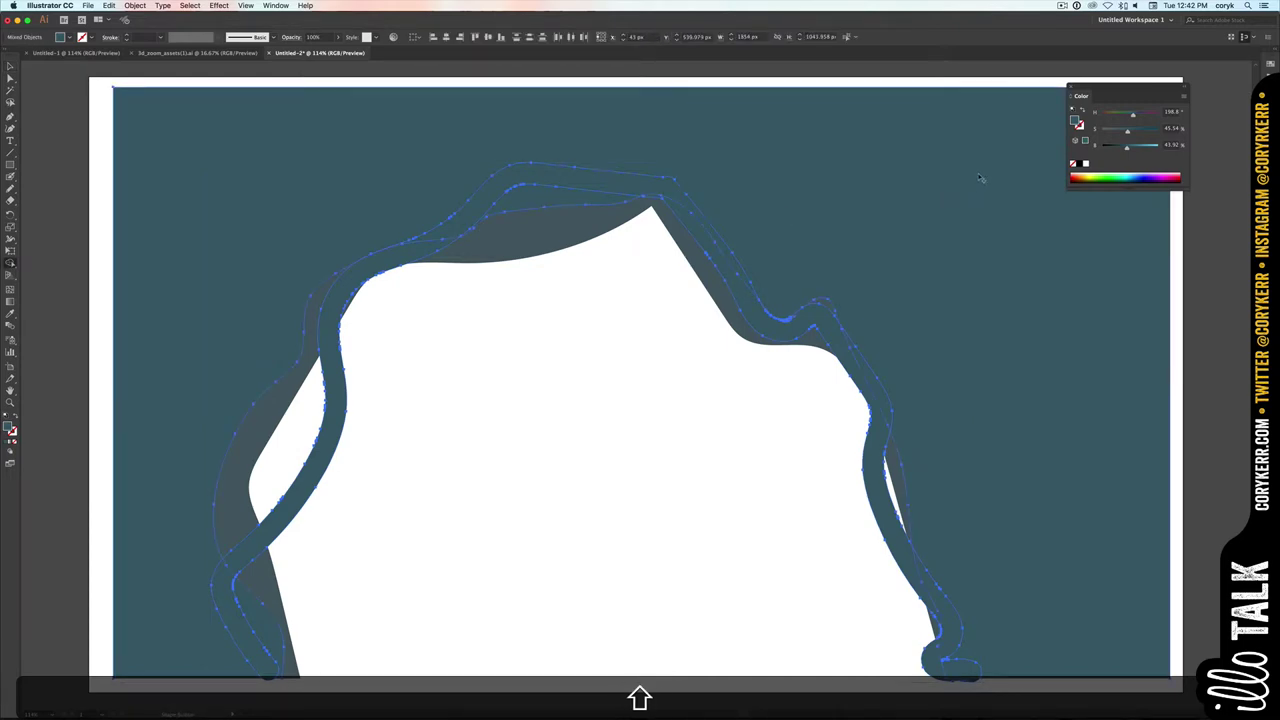
left_click_drag(982, 178, 174, 670)
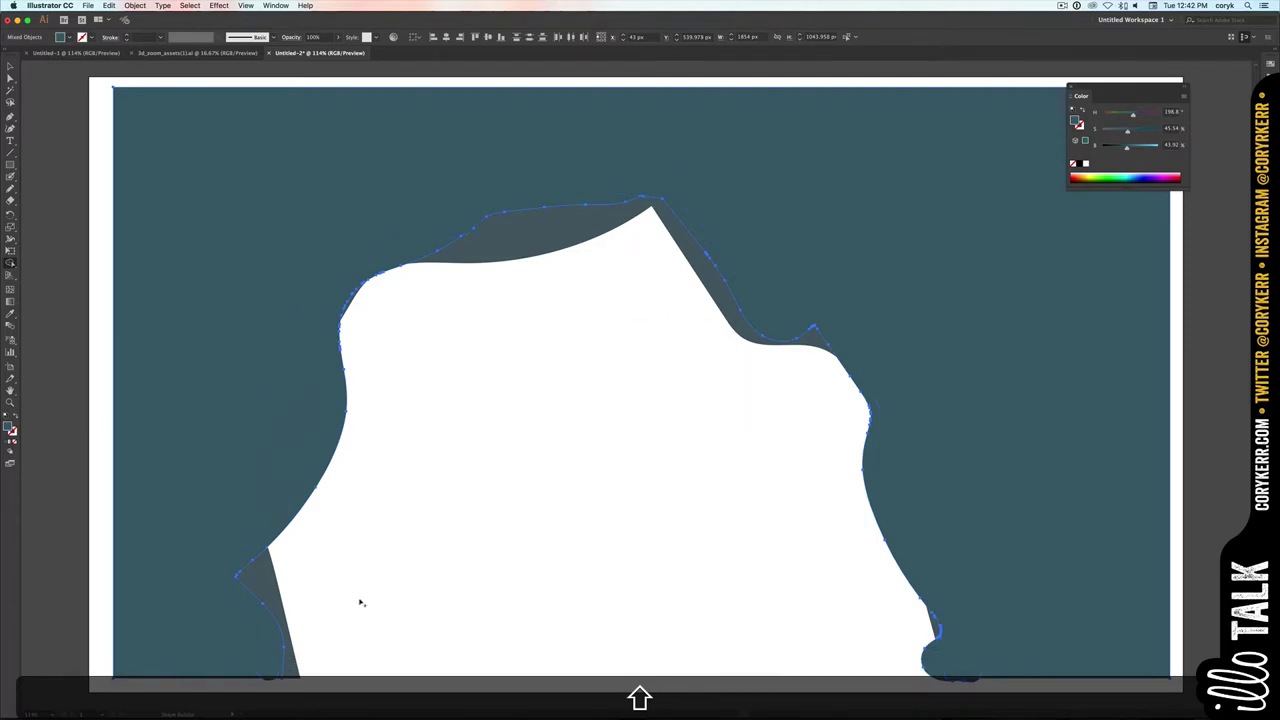
key("v")
left_click(392, 627)
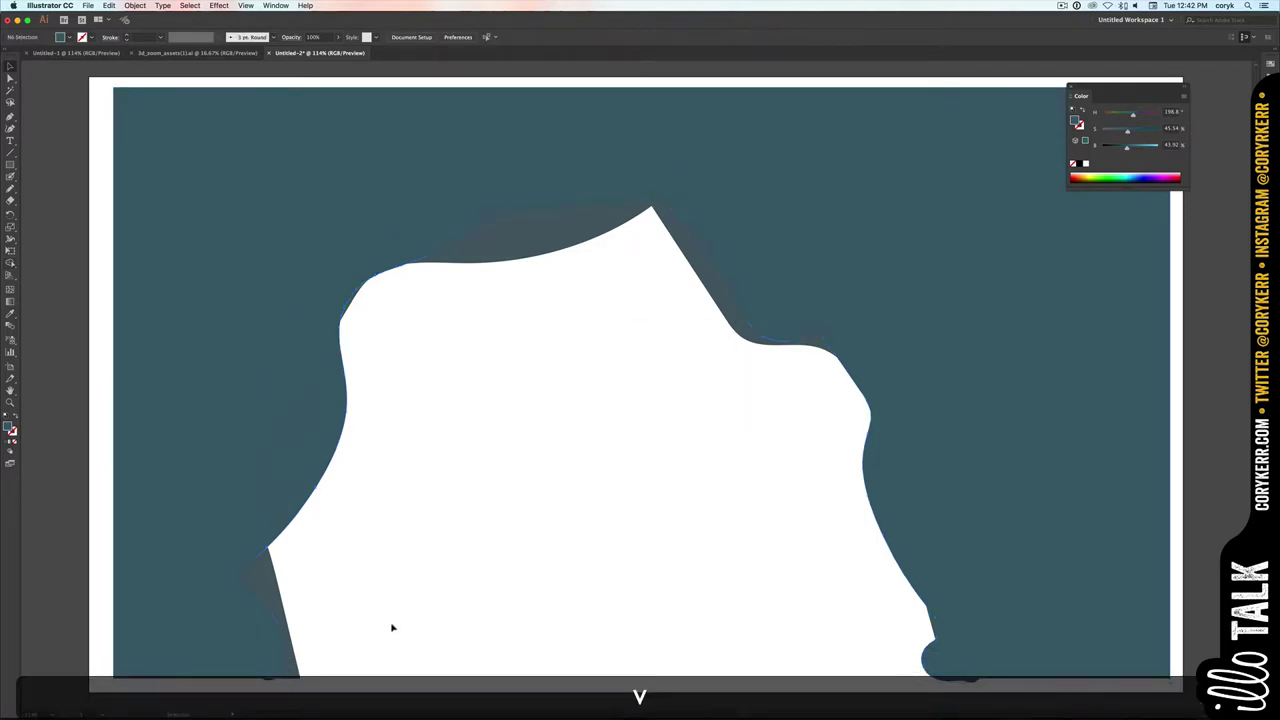
- Delete the stray fragment group left along the bottom edge of the merged frame
left_click(268, 681)
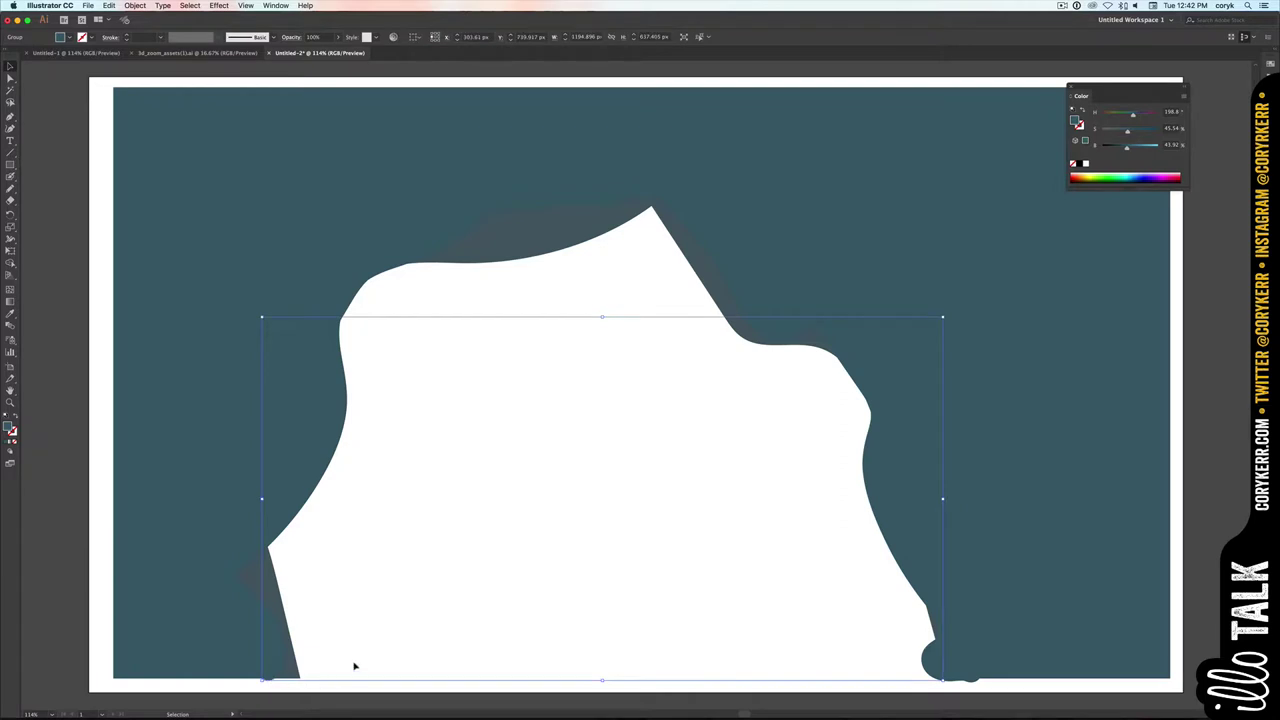
key("BackSpace")
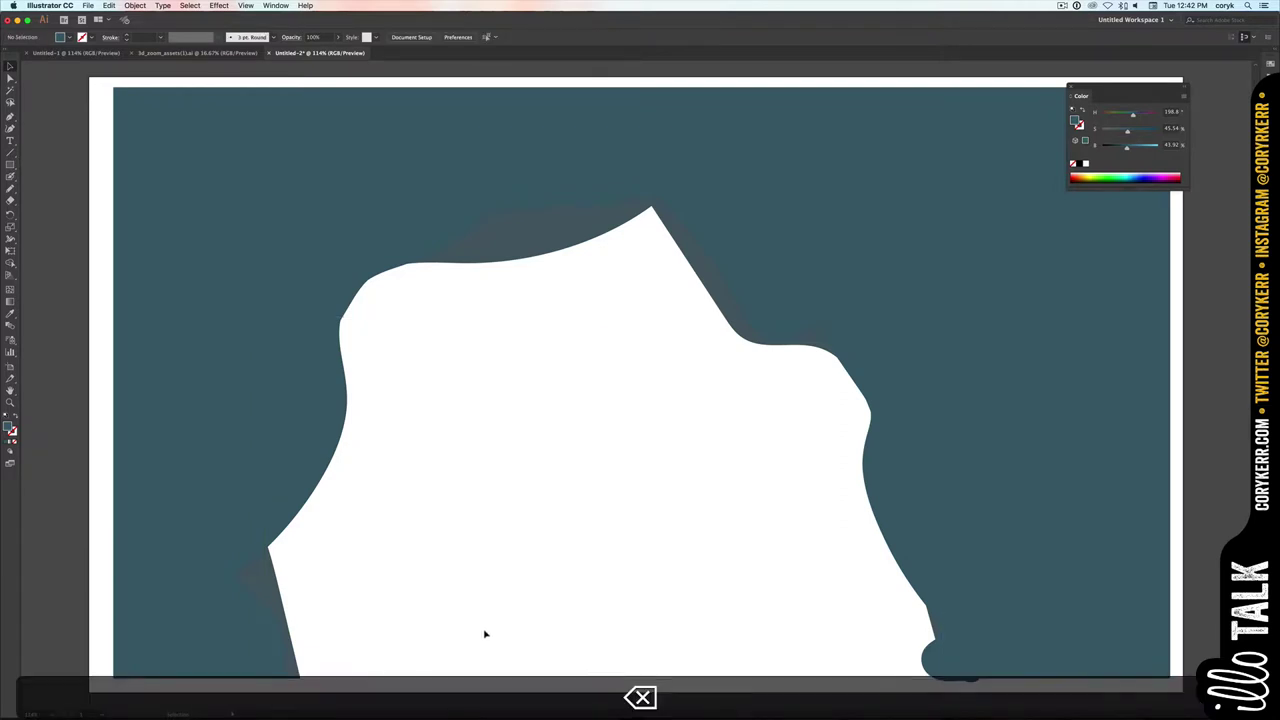
left_click(972, 679)
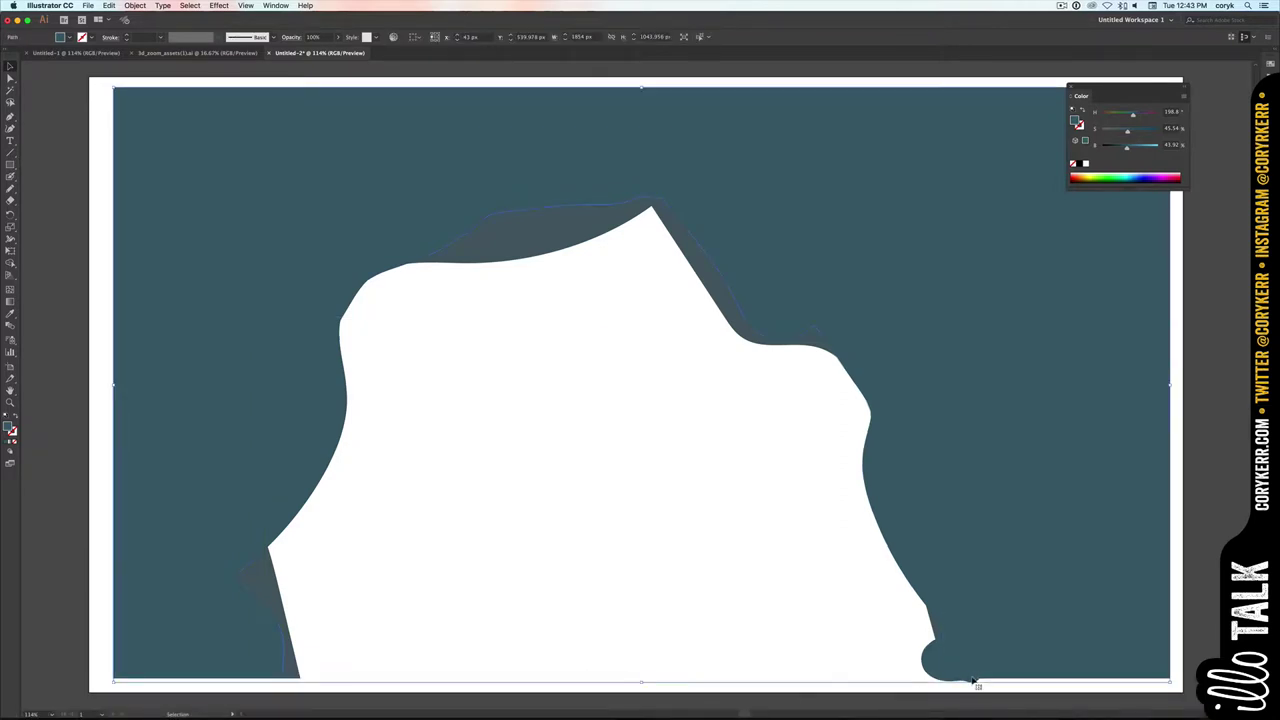
left_click(816, 630)
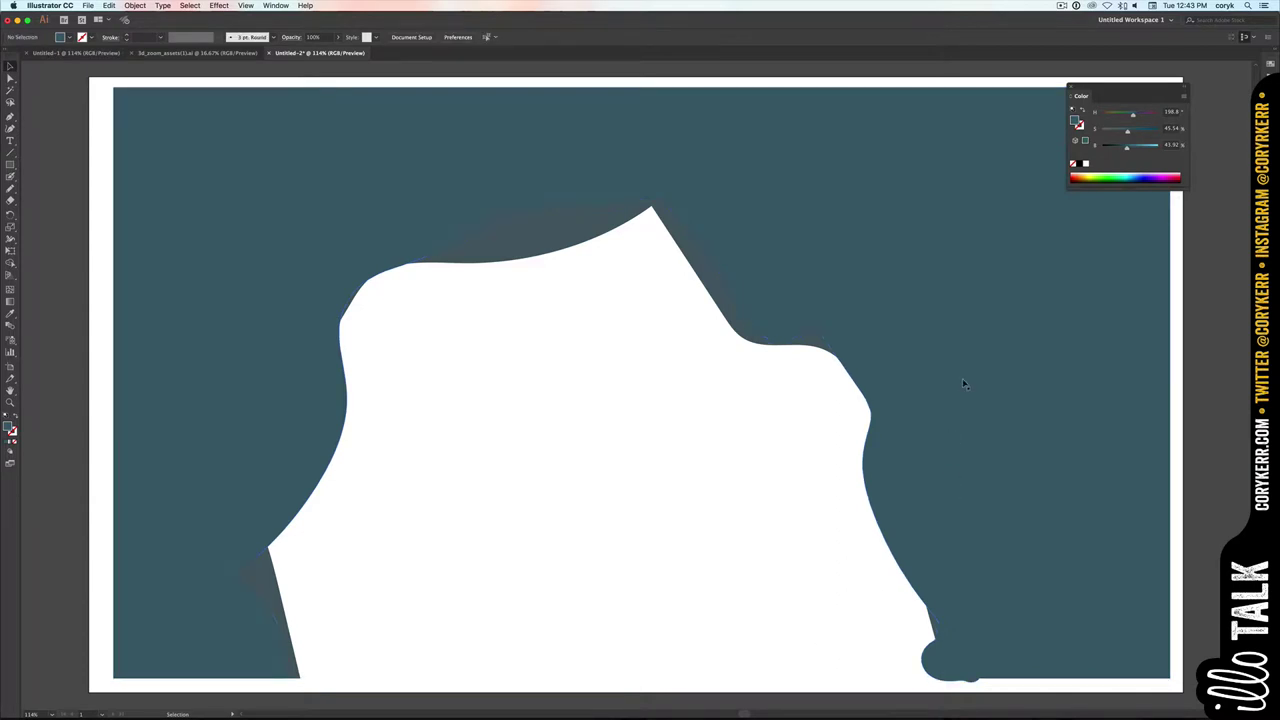
- Move the two front frames aside to inspect the shapes stacked behind them, and undo the moves and the unlocking
key("super+minus")
key("super+minus")
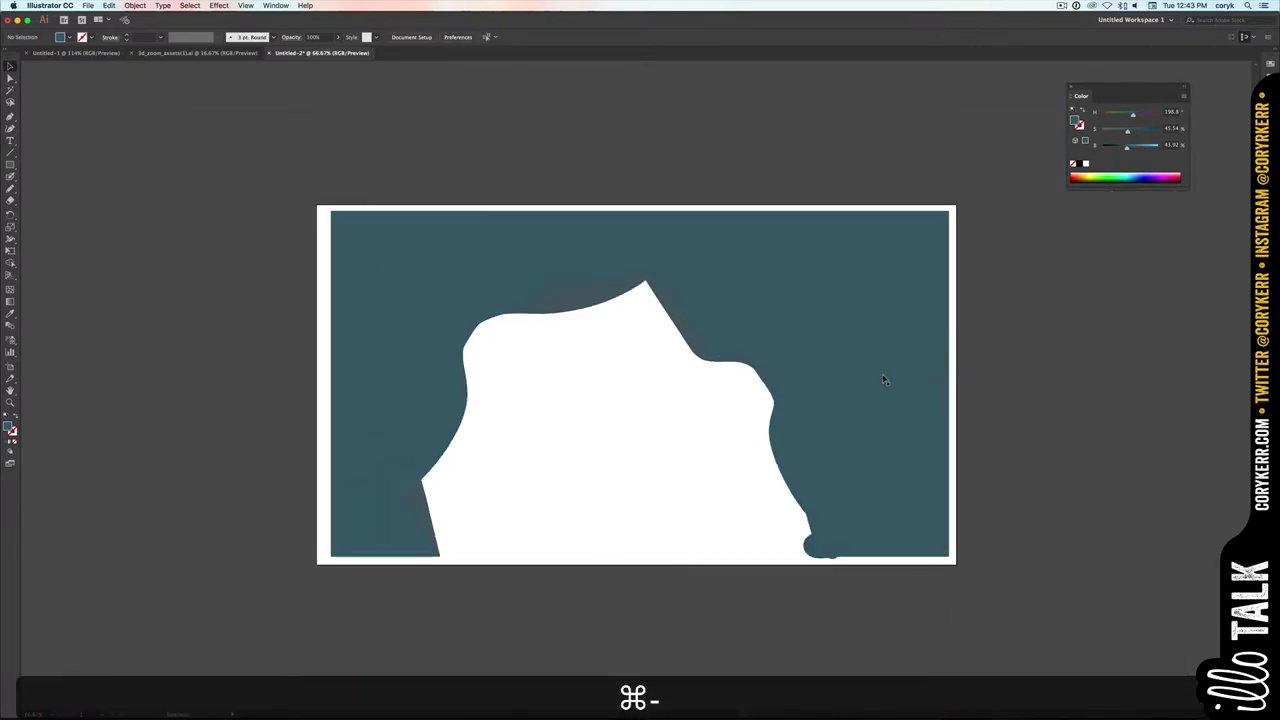
left_click_drag(645, 400, 762, 358)
left_click_drag(610, 420, 686, 415)
key("super+alt+2")
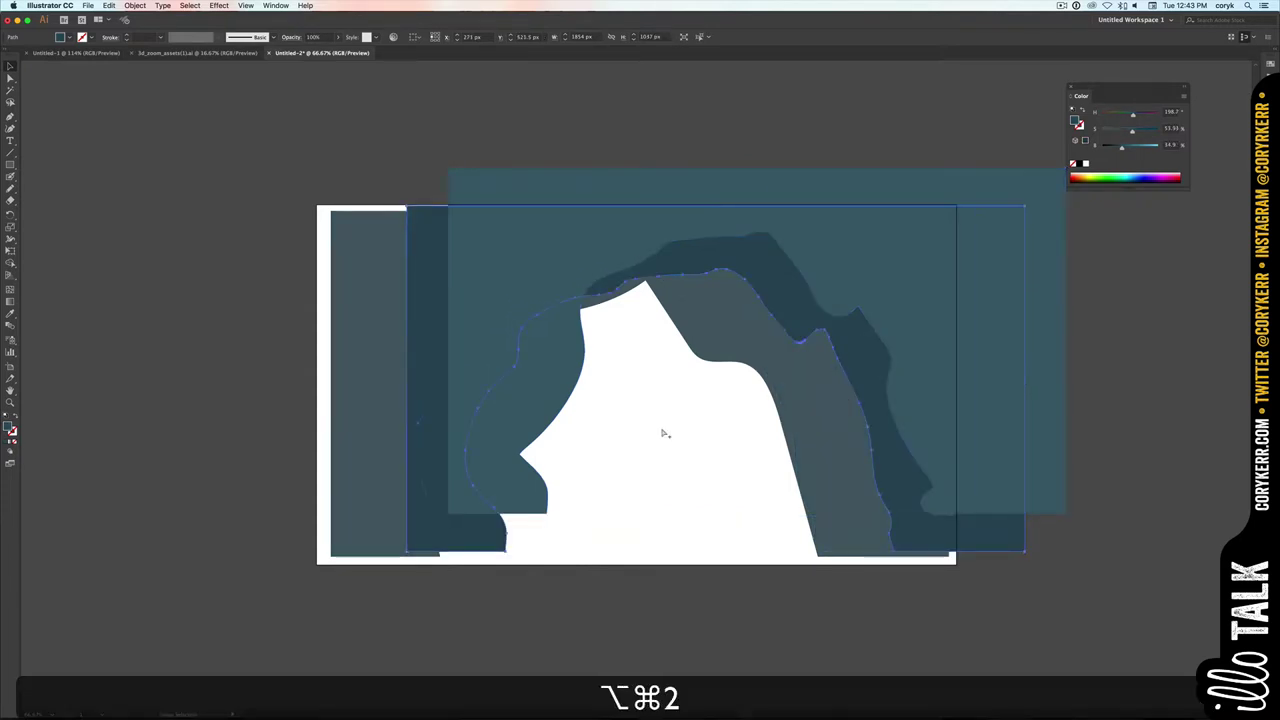
key("super+z")
key("super+z")
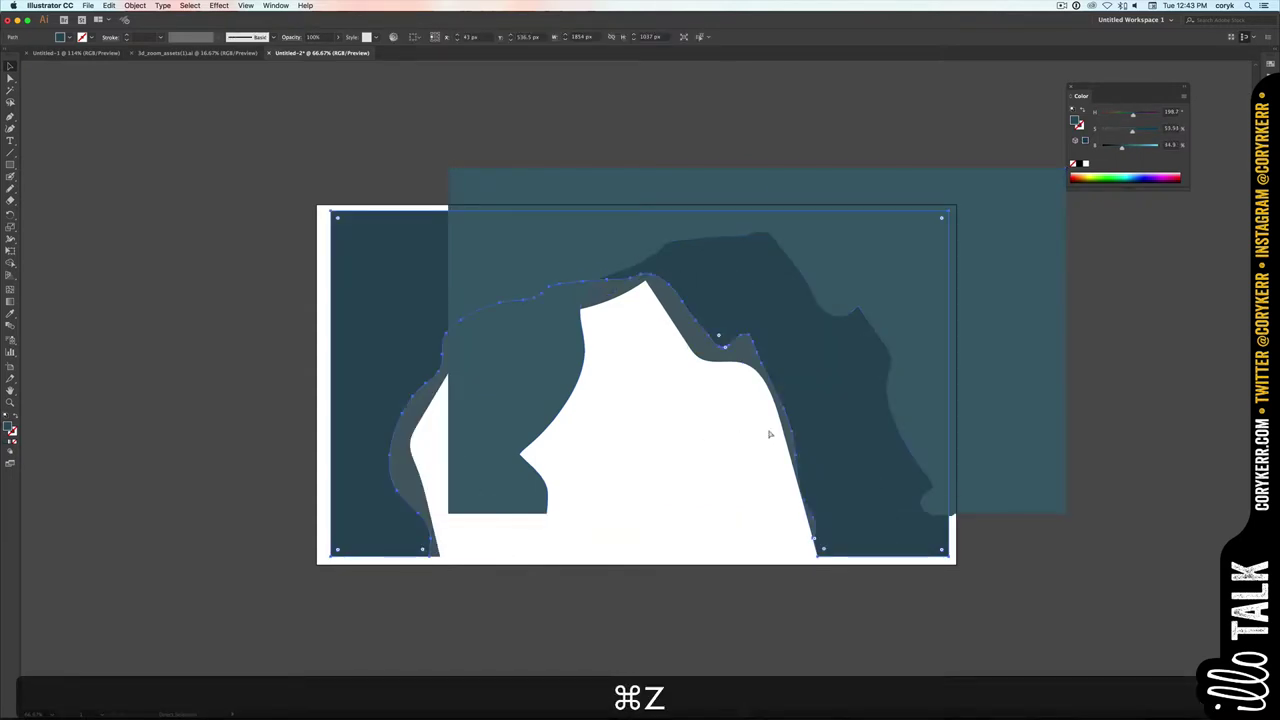
key("super+z")
key("super+z")
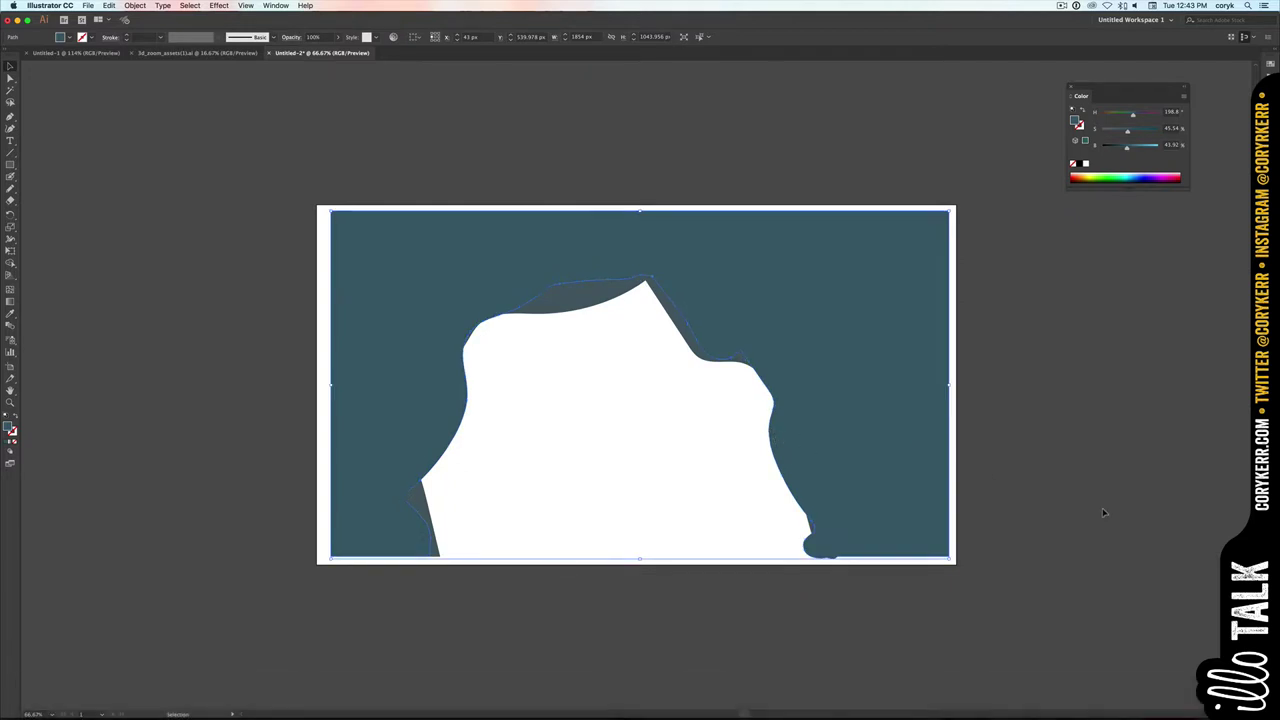
- Add two new layers above Layer 1 and delete the small stray path inside Layer 1
key("F7")
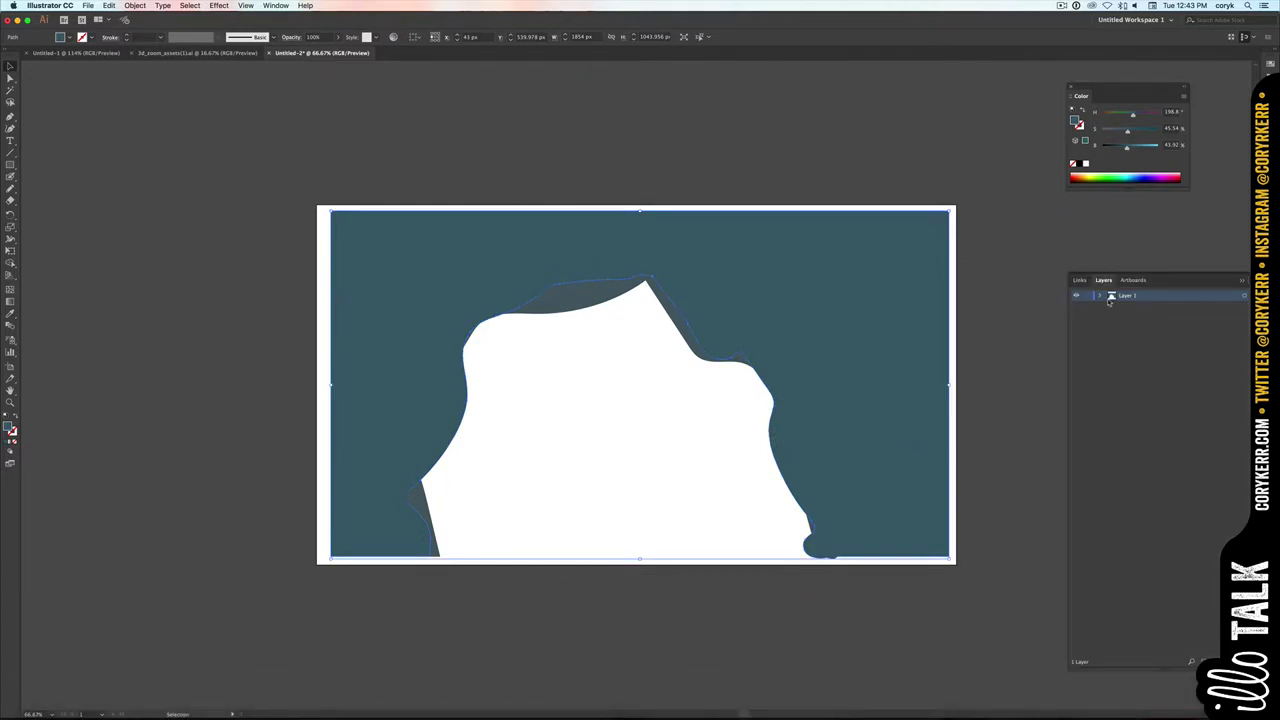
key("super+l")
key("super+l")
left_click(1101, 316)
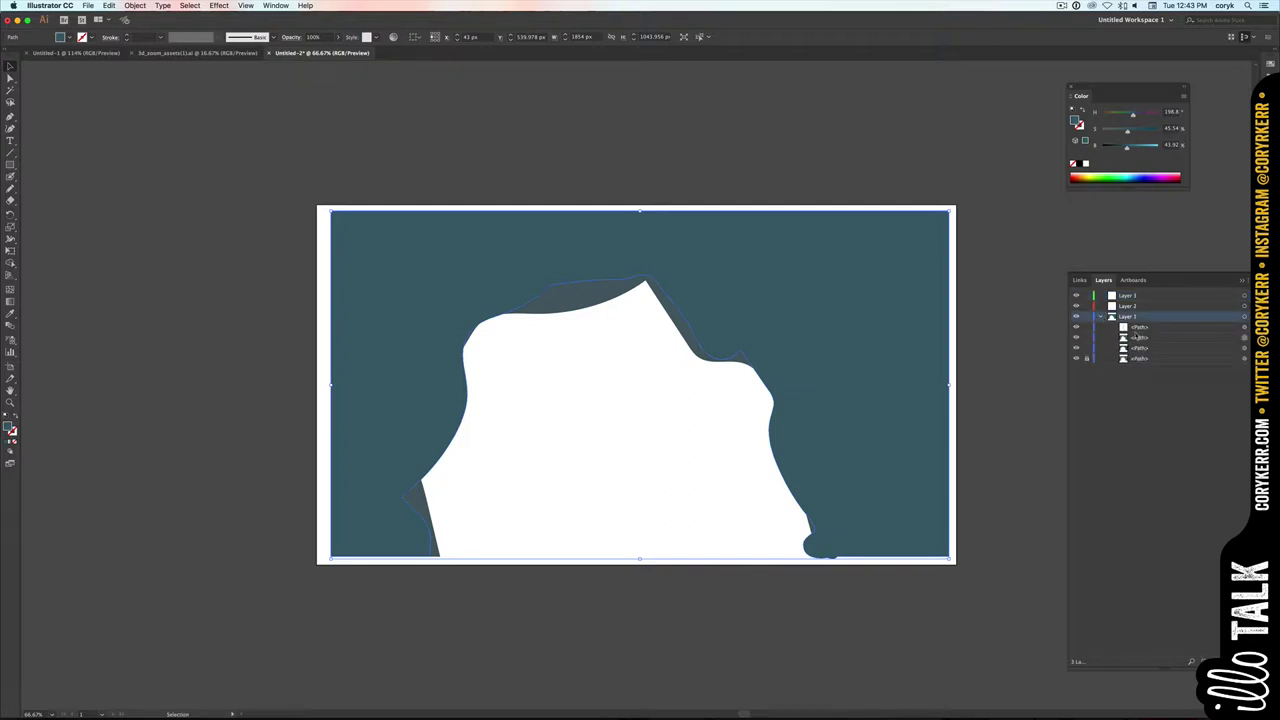
left_click(1245, 327)
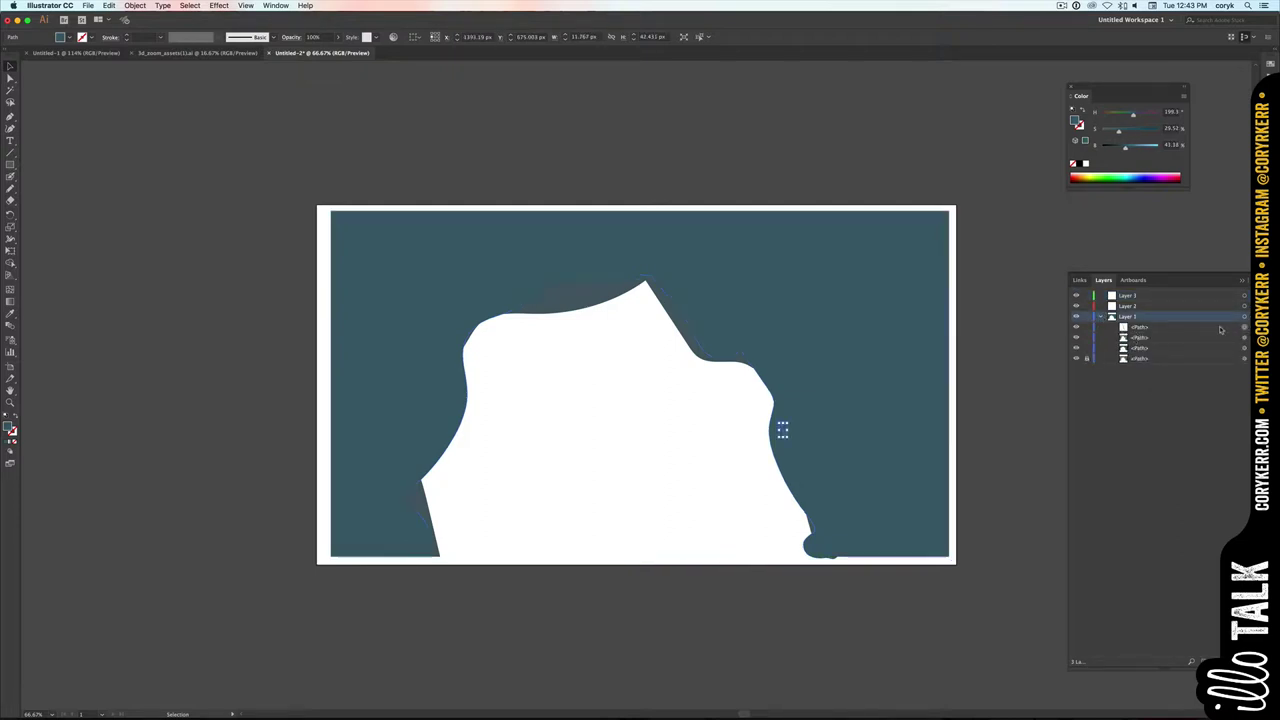
key("Delete")
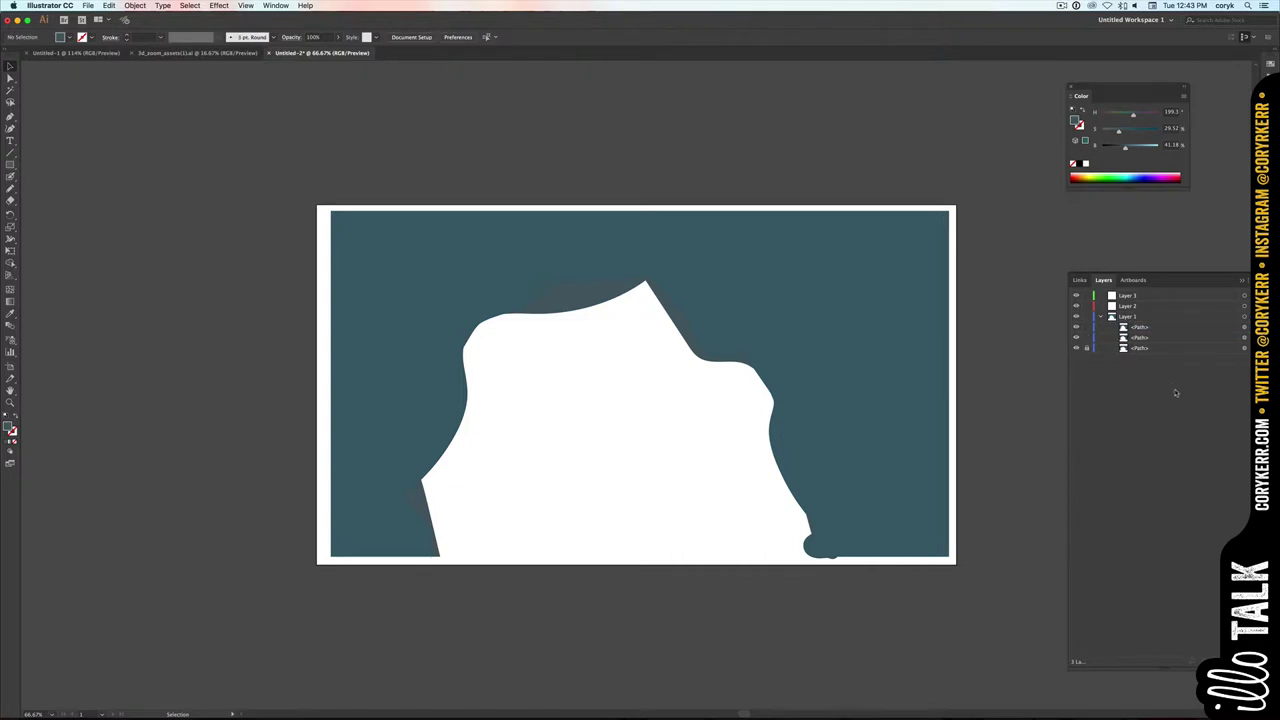
- Distribute the three frames one per layer across Layers 1, 2 and 3, with the original frame in Layer 3
left_click_drag(1140, 338, 1142, 297)
left_click(1140, 337)
left_click(1102, 317)
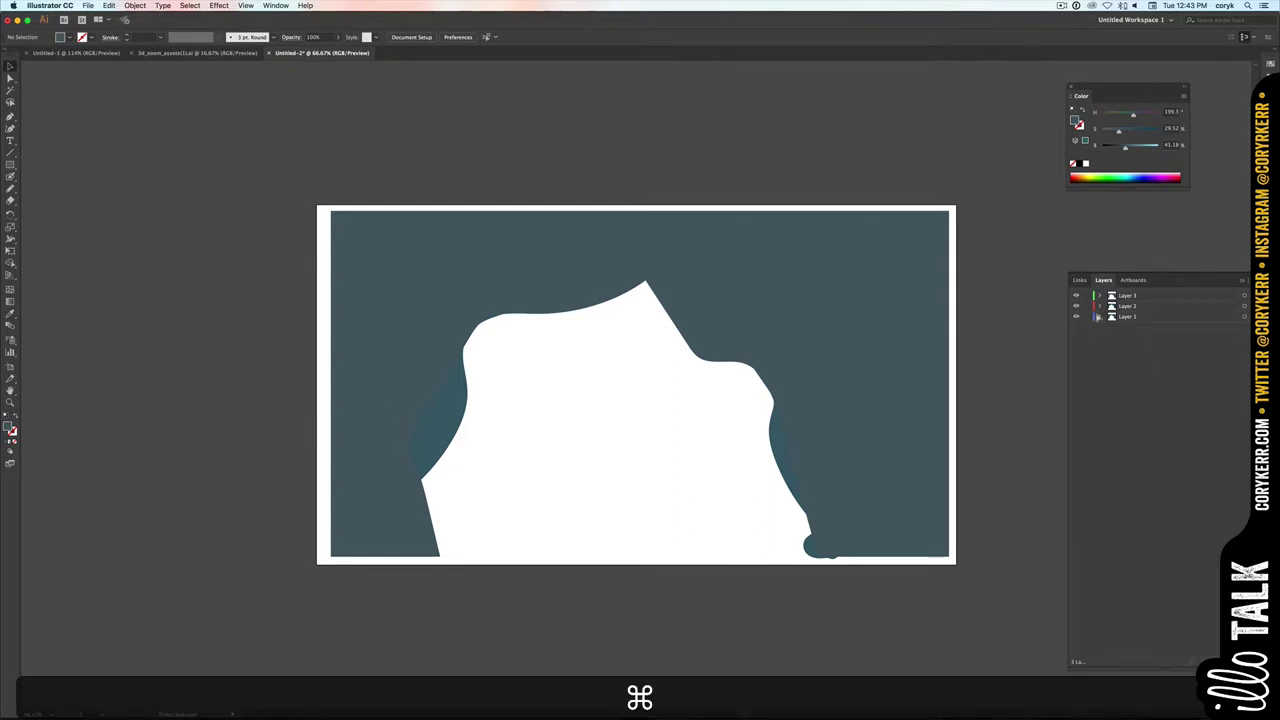
- Save the document to the Desktop as an Adobe Illustrator file named cave, keeping the default Illustrator CC options
key("super+s")
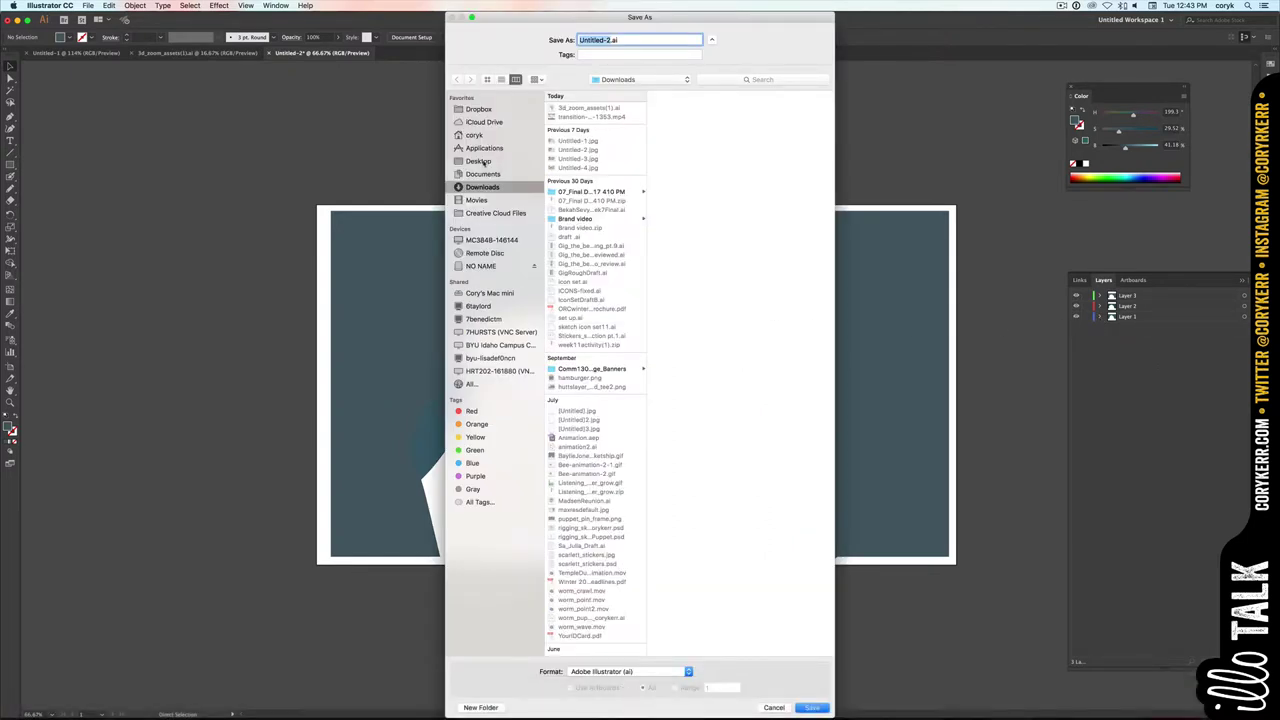
left_click(480, 161)
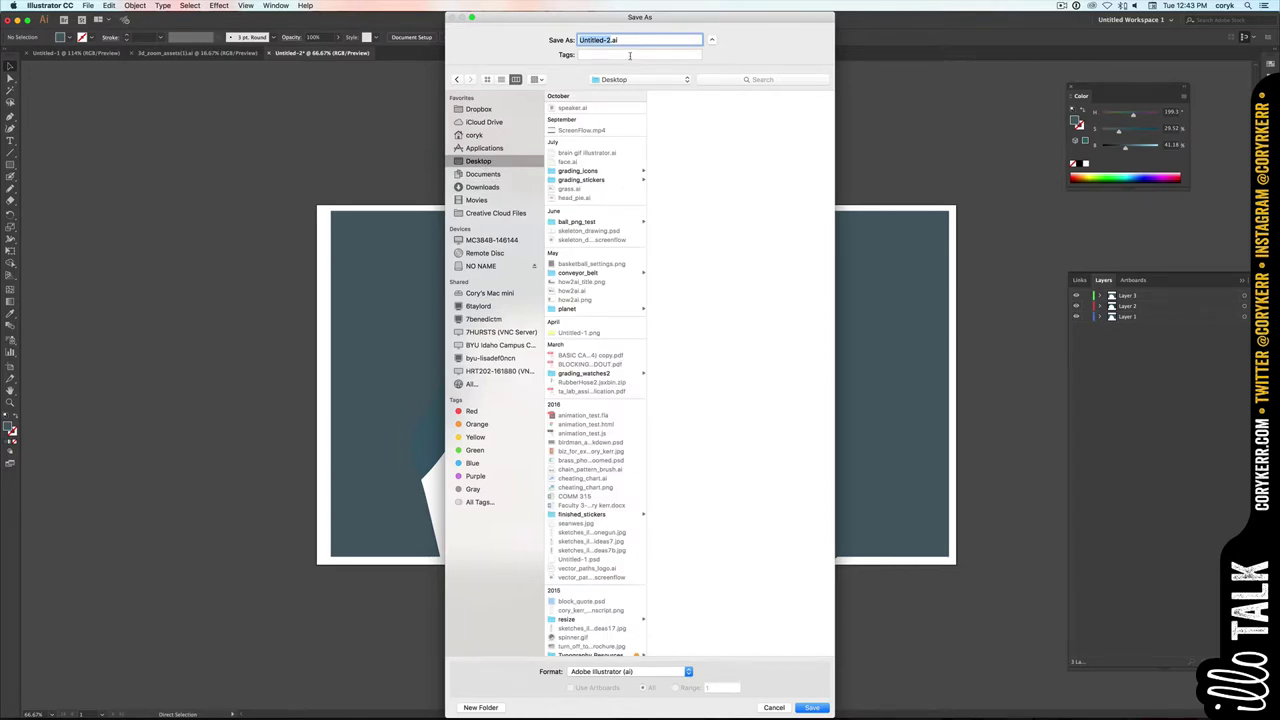
type("cave")
left_click(822, 708)
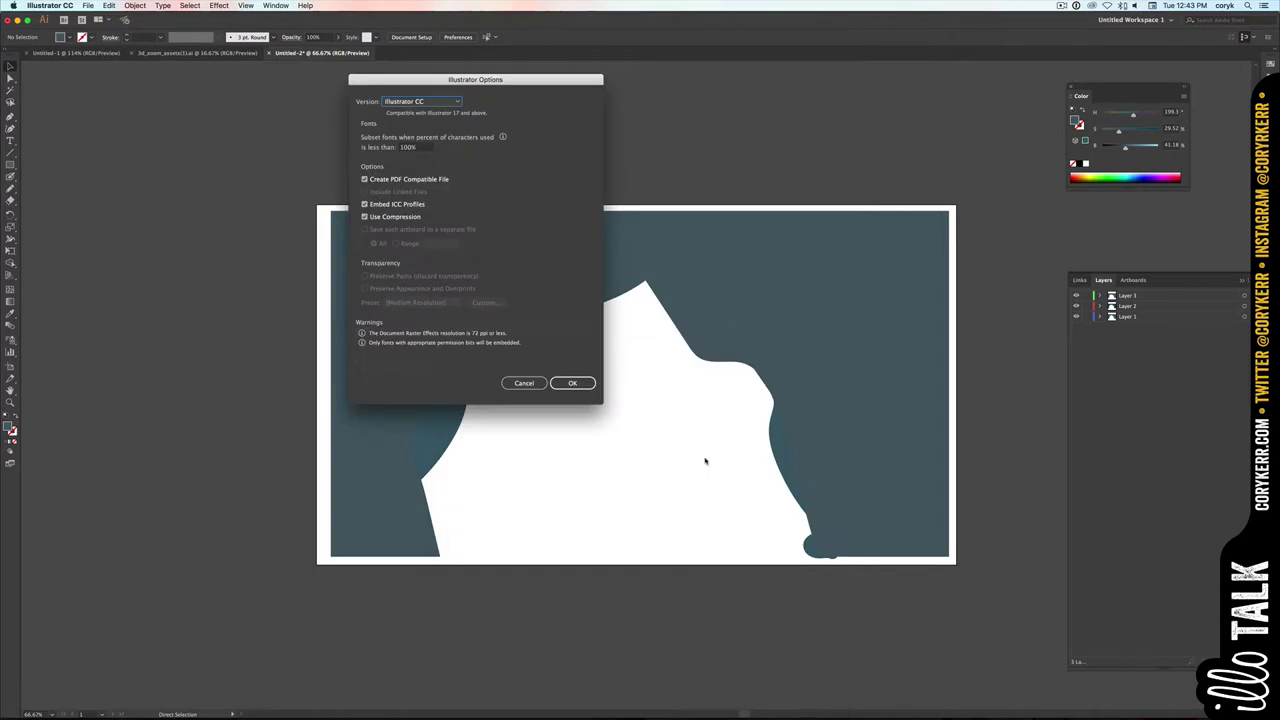
left_click(571, 386)
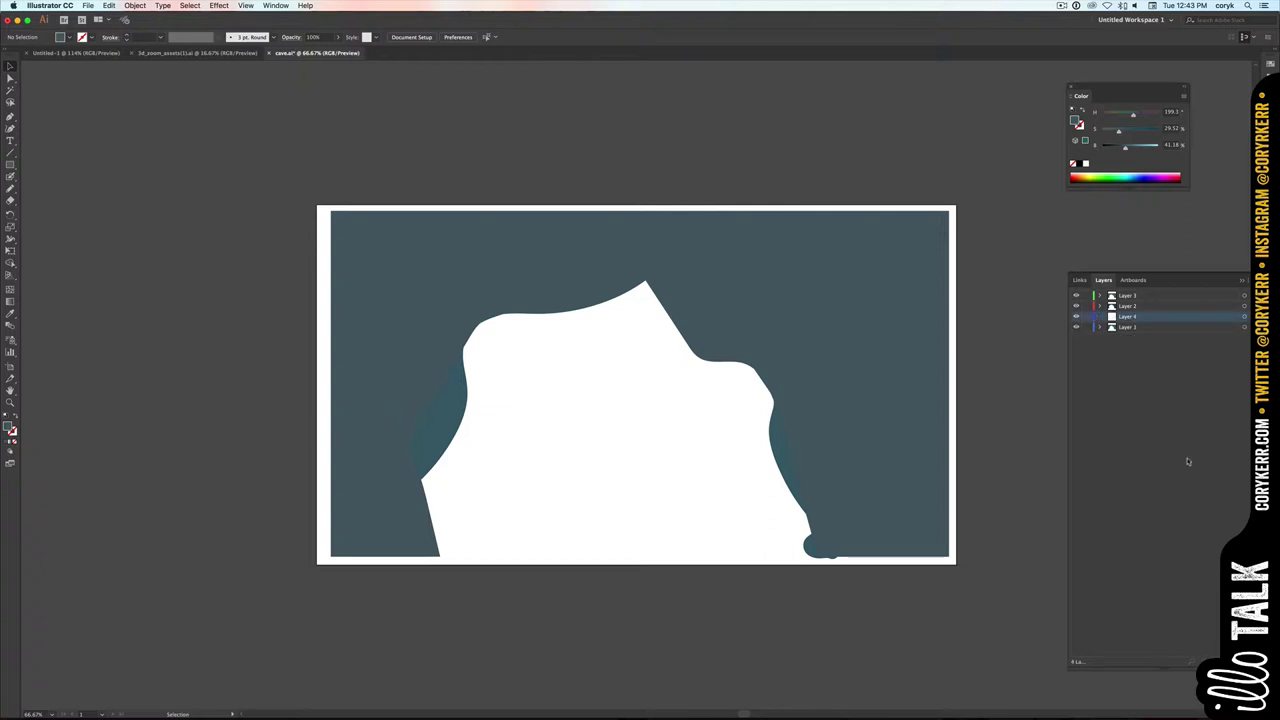
- Move the empty Layer 4 to the top of the layer stack
key("F7")
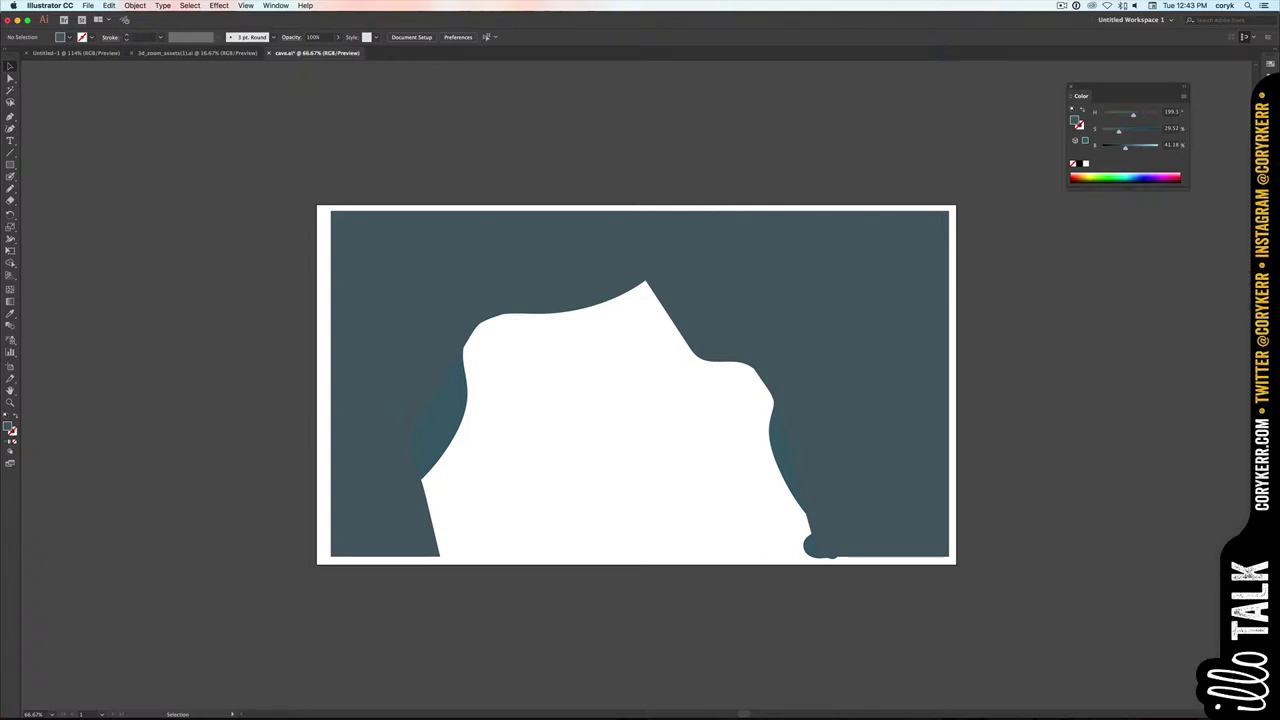
key("F7")
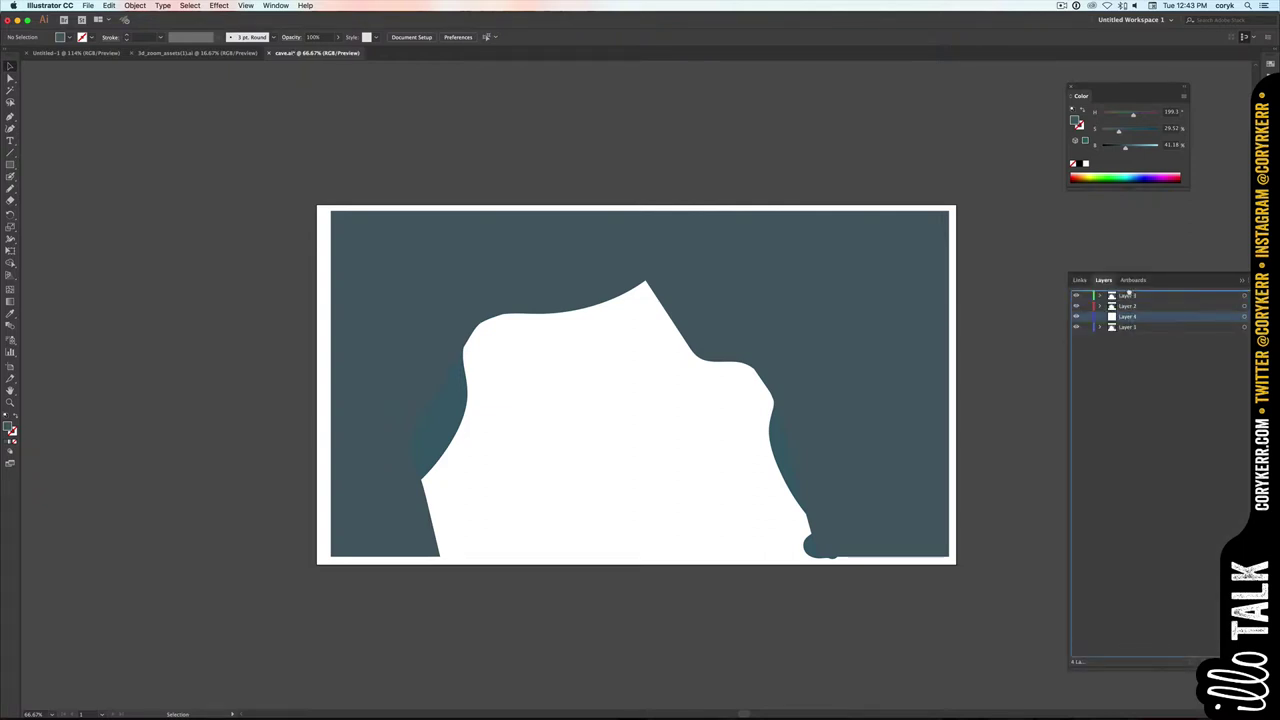
left_click_drag(1128, 295, 1128, 293)
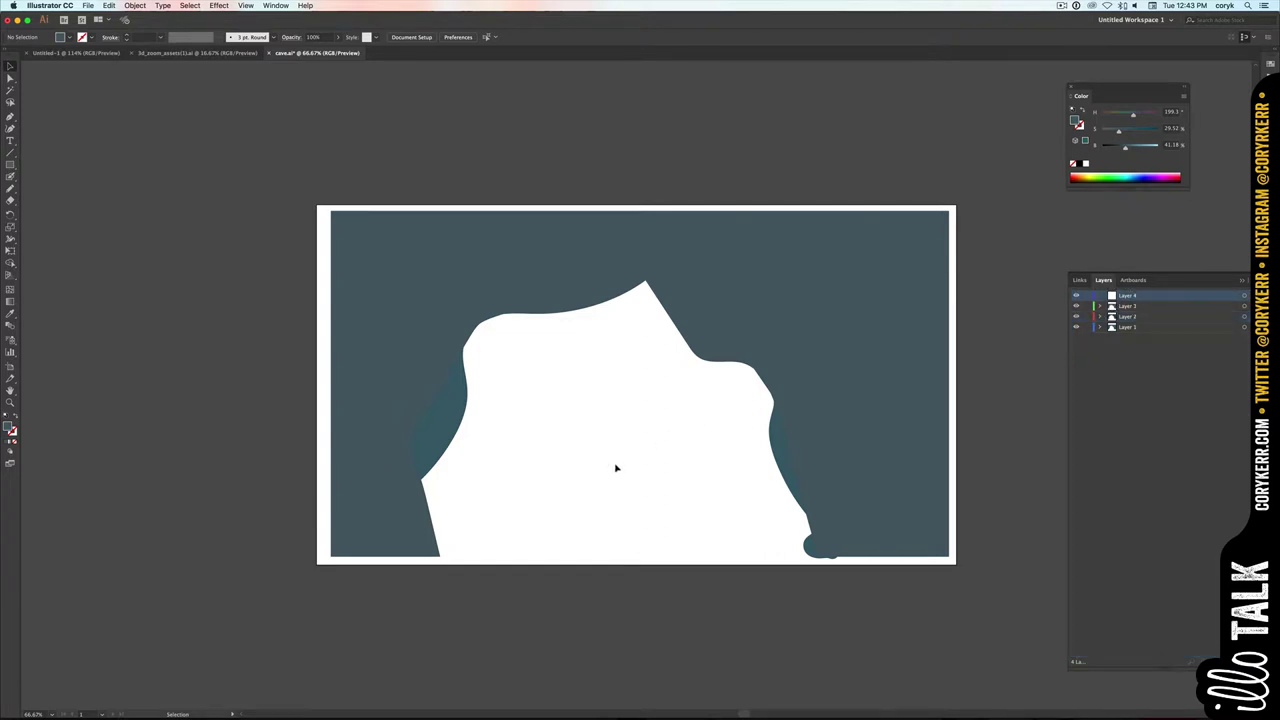
- Draw a plank rectangle about 718 by 80 px low in the cave opening and fill it brown, HSB about 43°, 55%, 39%
key("m")
key("F7")
left_click_drag(494, 508, 737, 537)
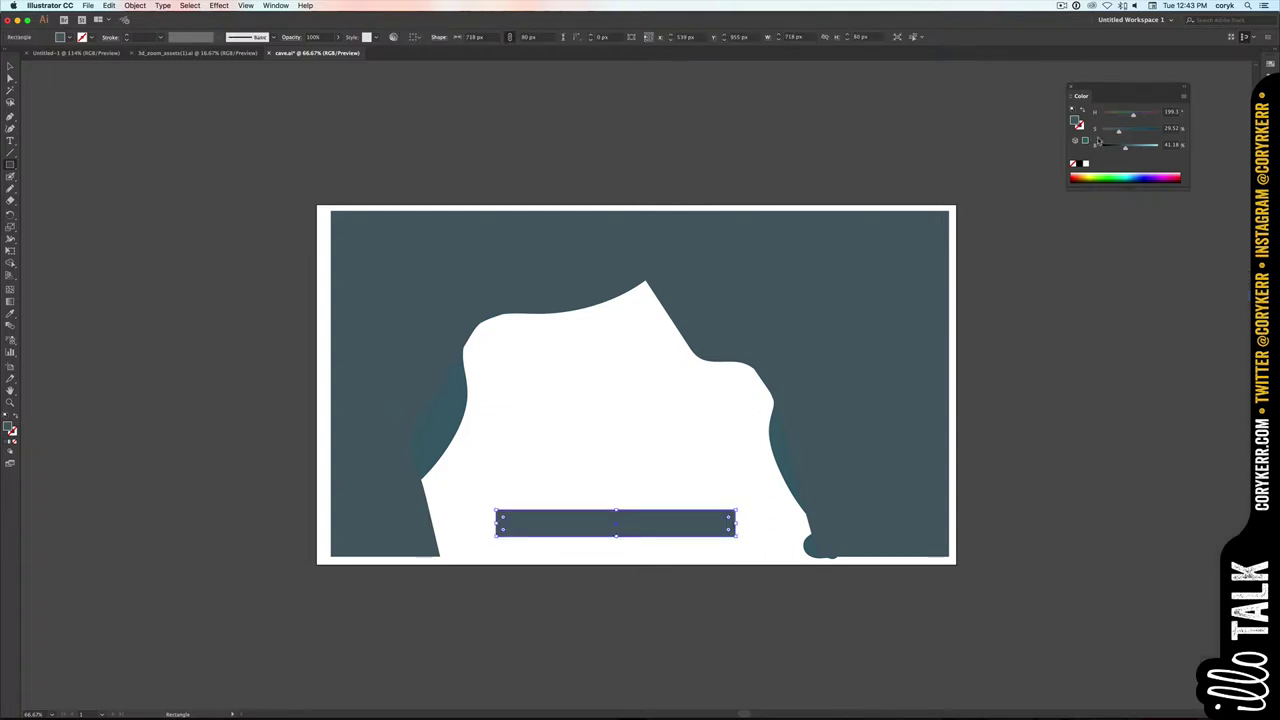
mouse_move(1131, 117)
left_mouse_down()
mouse_move(1108, 117)
mouse_move(1133, 134)
left_mouse_up()
left_click_drag(1127, 150, 1126, 149)
key("v")
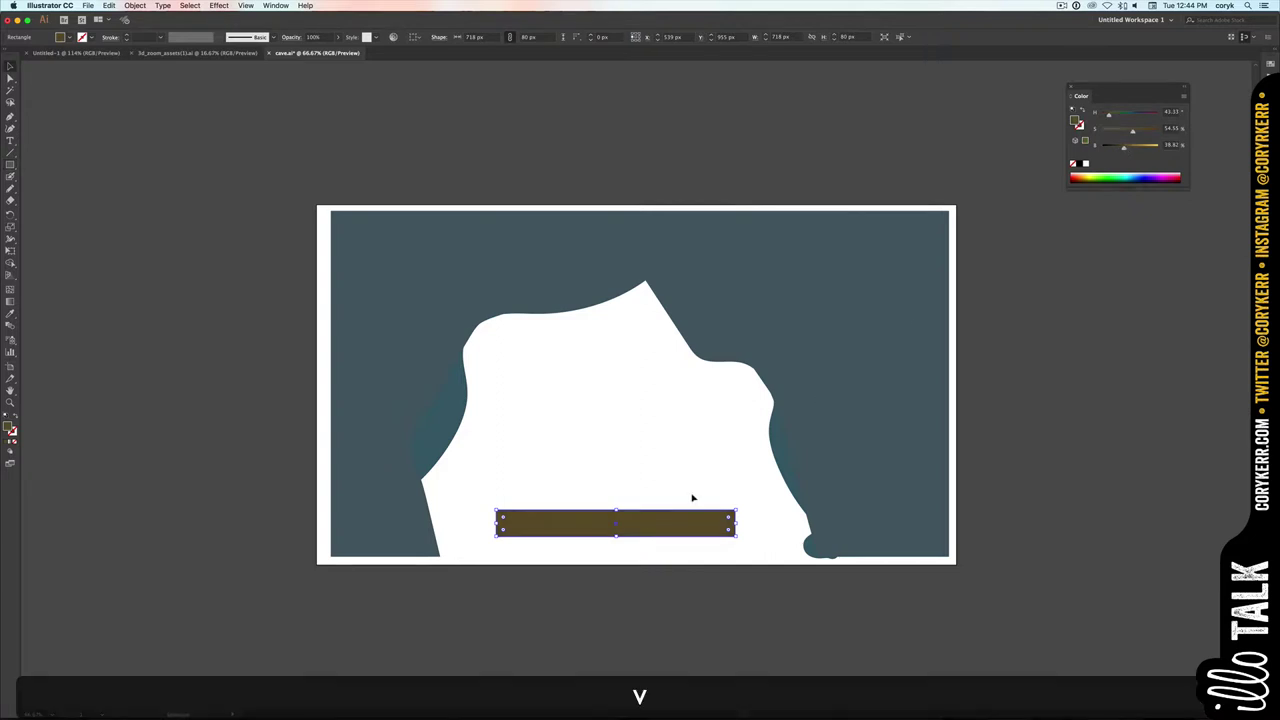
- Duplicate the plank, reshape the copy into a beam sloping down from its right end, and fill it HSB about 43°, 55%, 45%
key("super+f")
left_click_drag(497, 523, 775, 547)
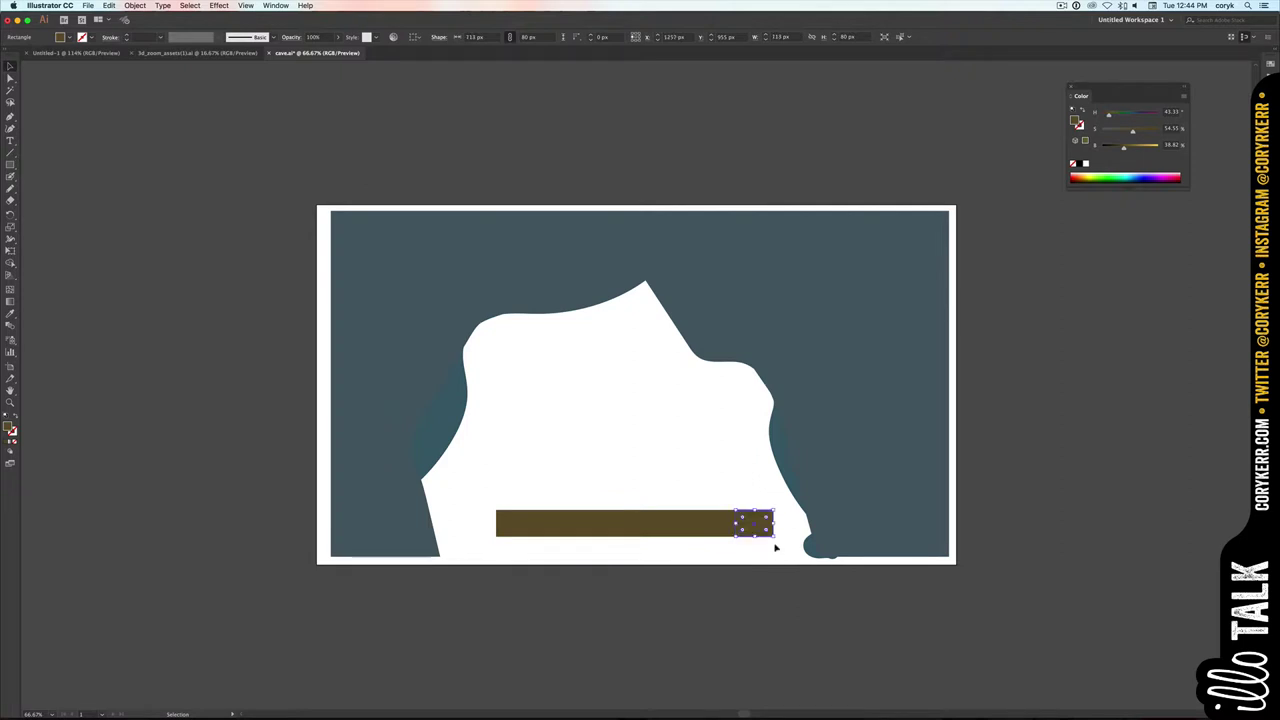
key("a")
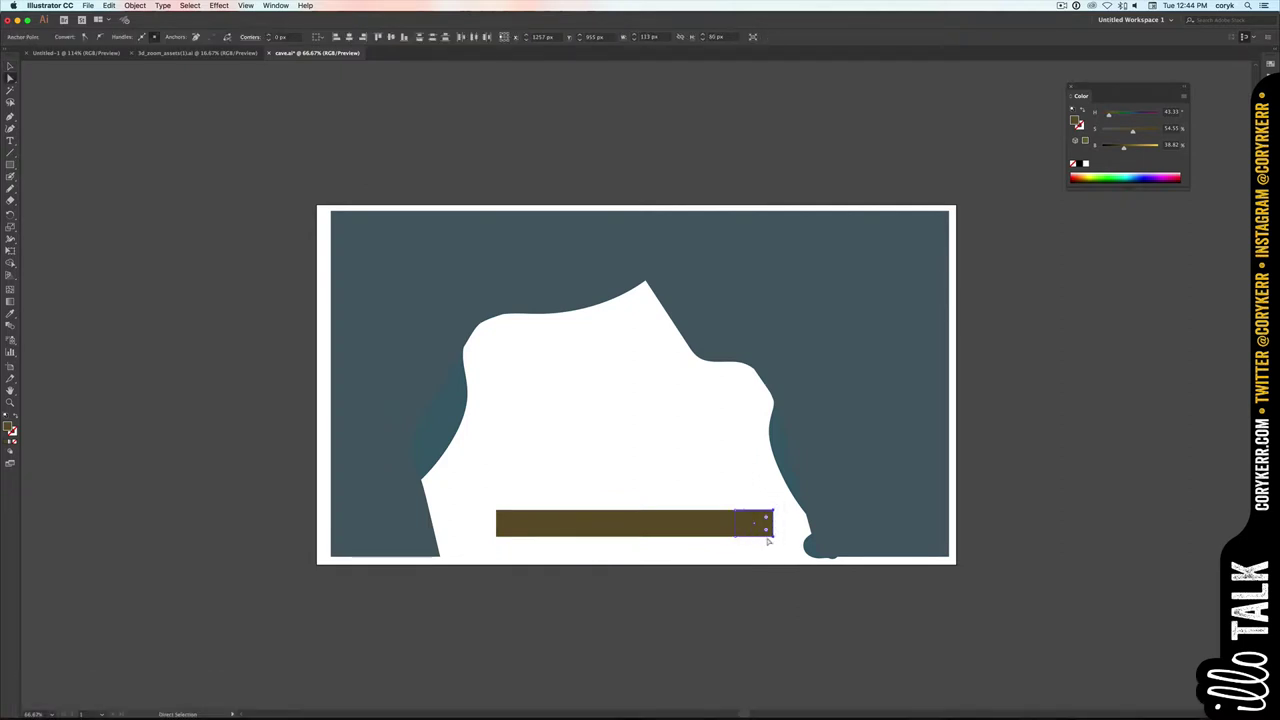
left_click_drag(771, 537, 951, 594)
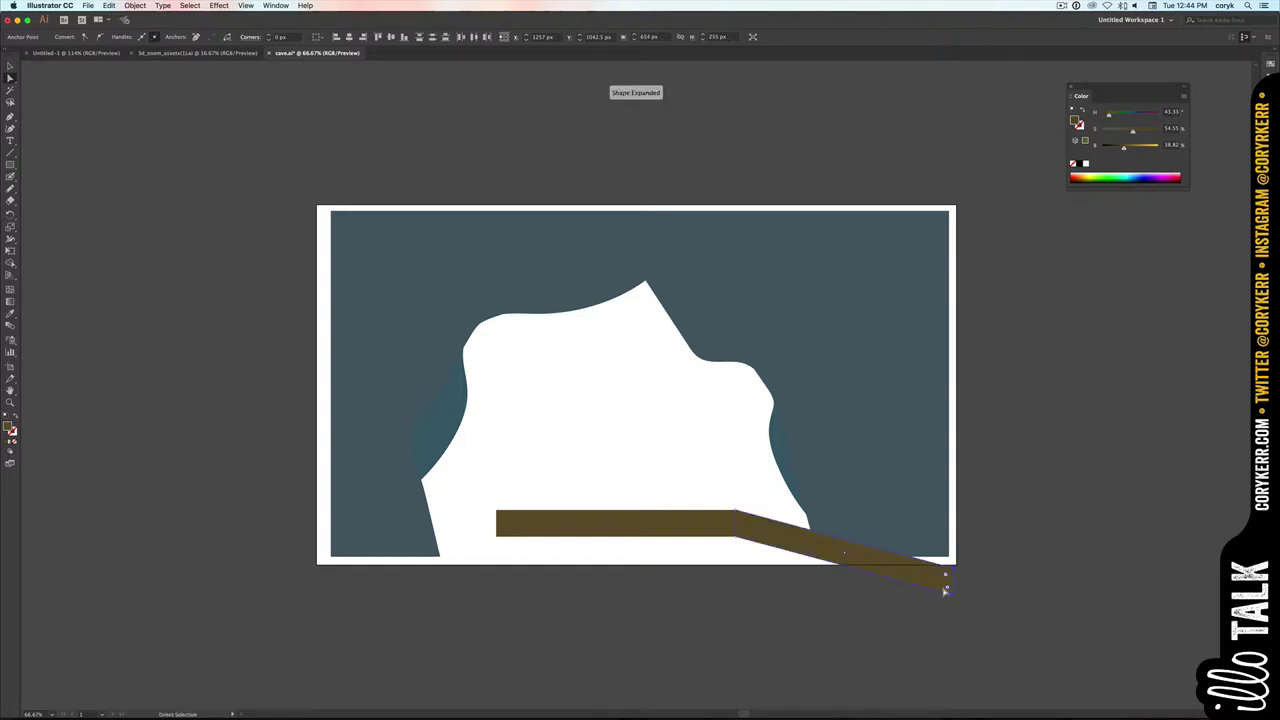
left_click_drag(1132, 147, 1129, 149)
key("o")
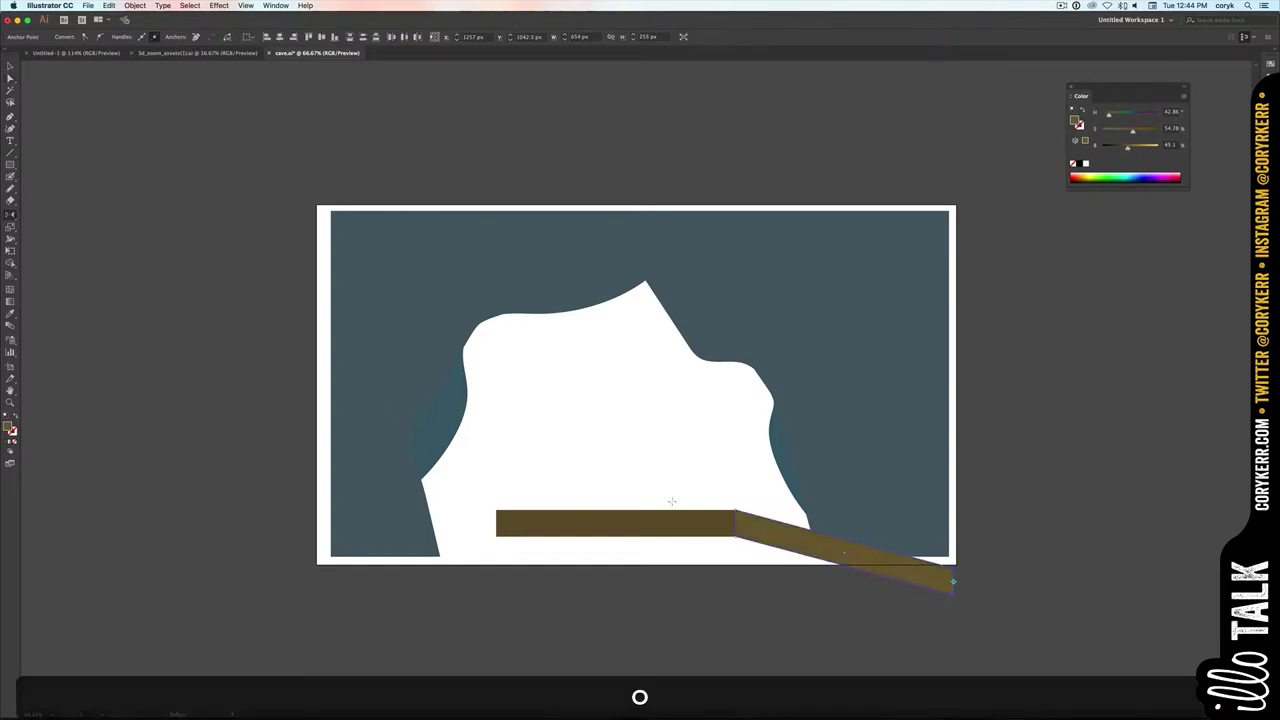
left_click(628, 521, "alt")
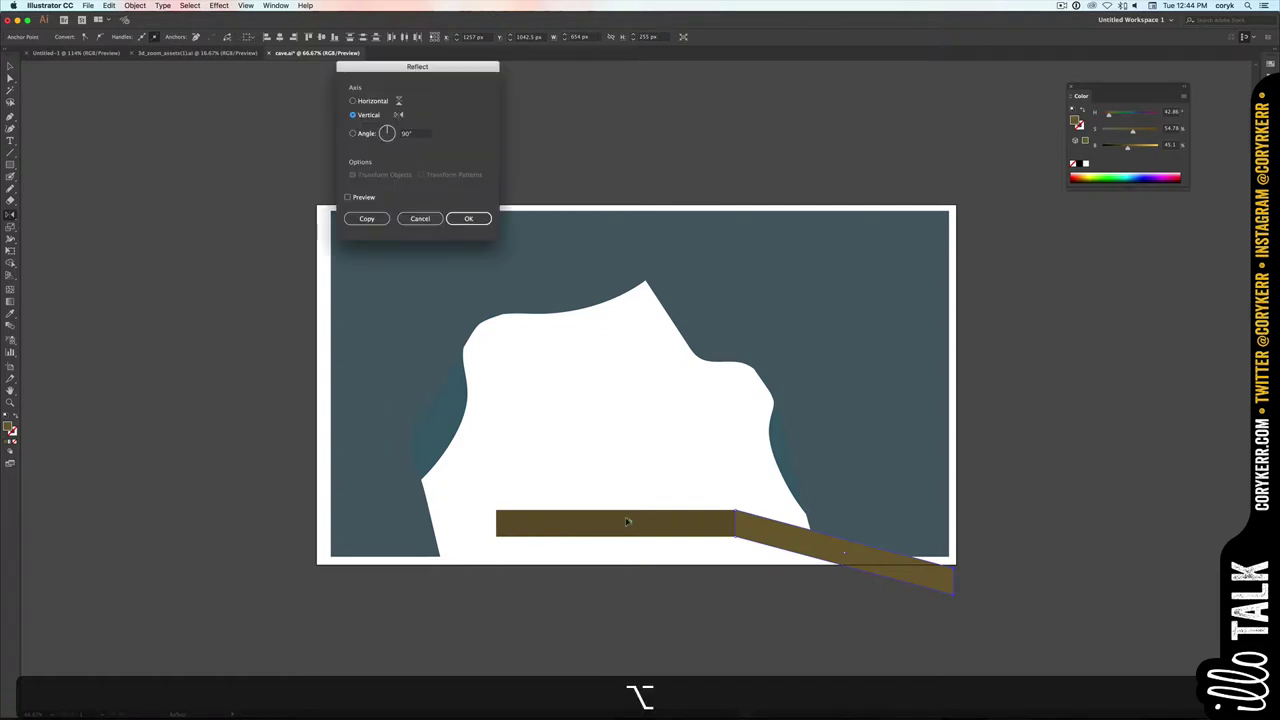
left_click(363, 219)
key("super+z")
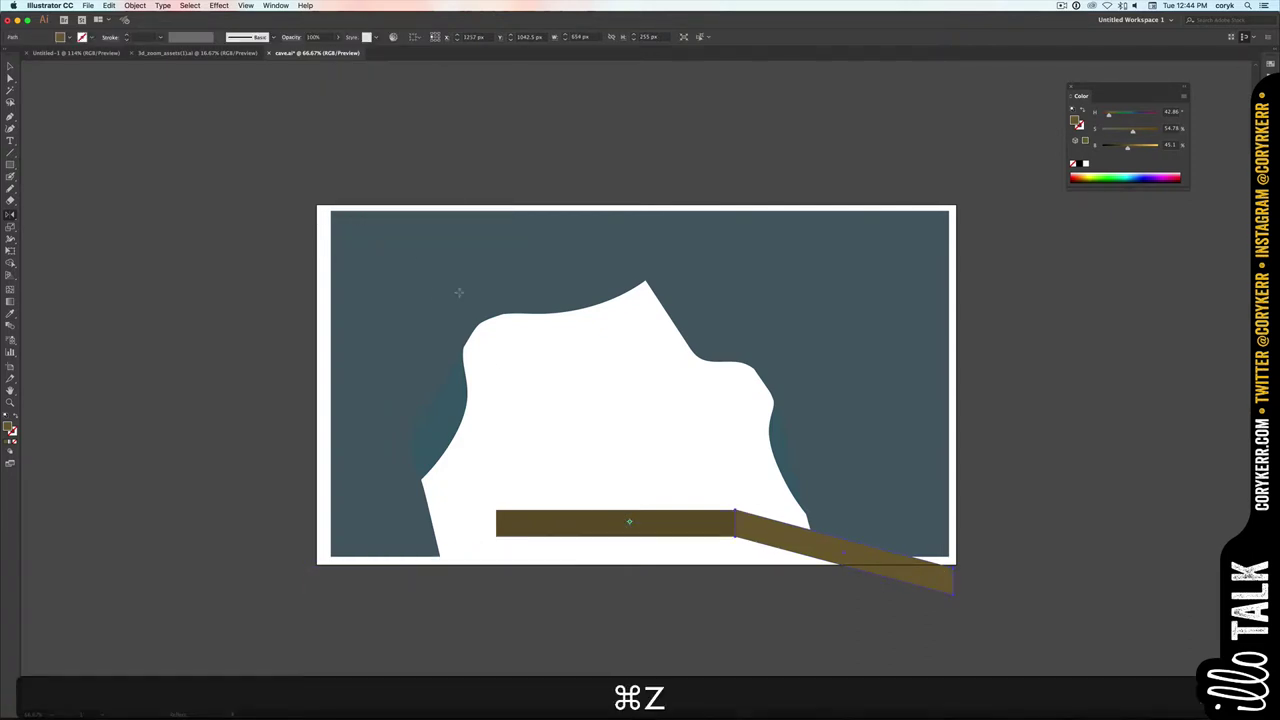
- Reflect a copy of the sloping beam across a vertical axis through the center of the horizontal plank
key("v")
left_click(726, 572)
left_click(772, 547)
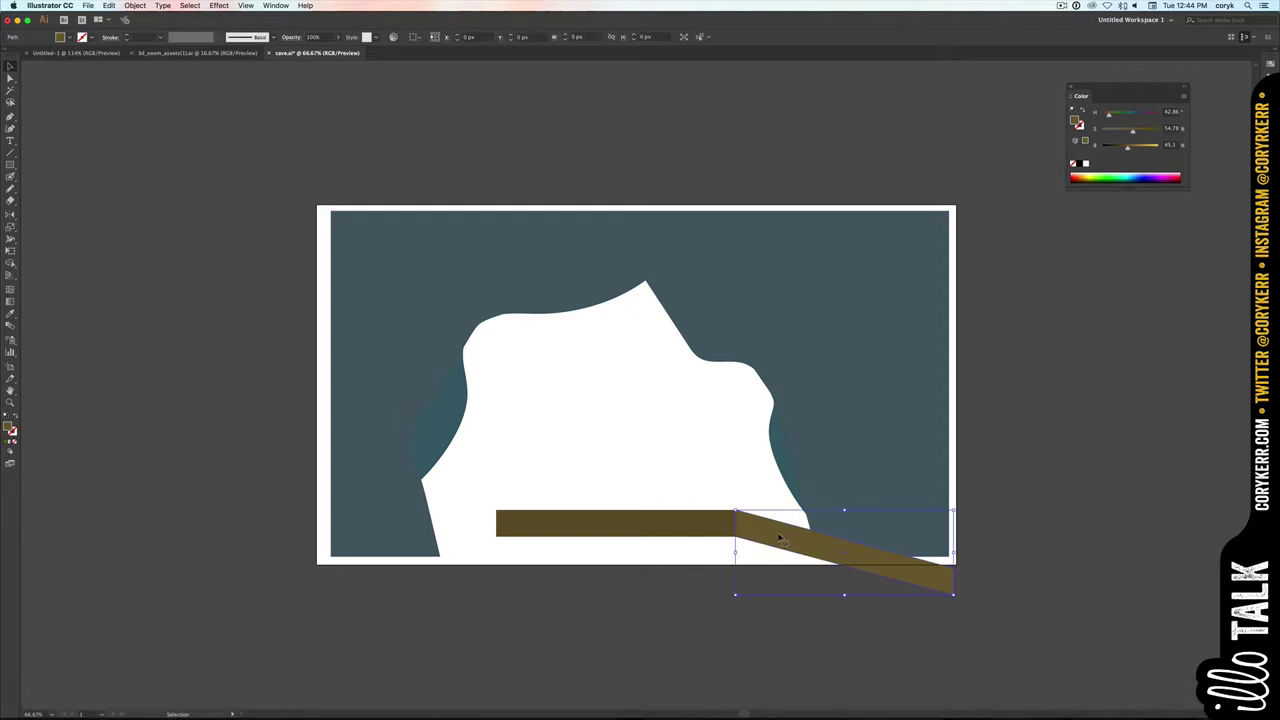
key("o")
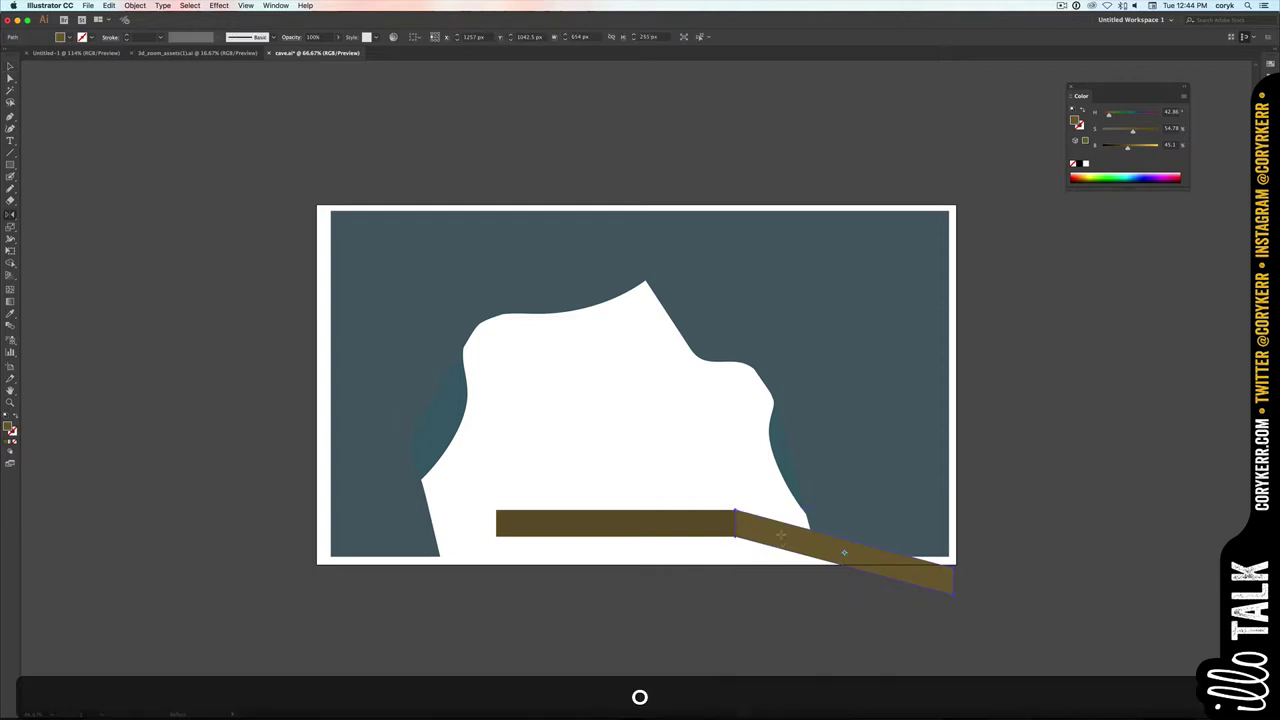
left_click(614, 519, "alt")
left_click(366, 218)
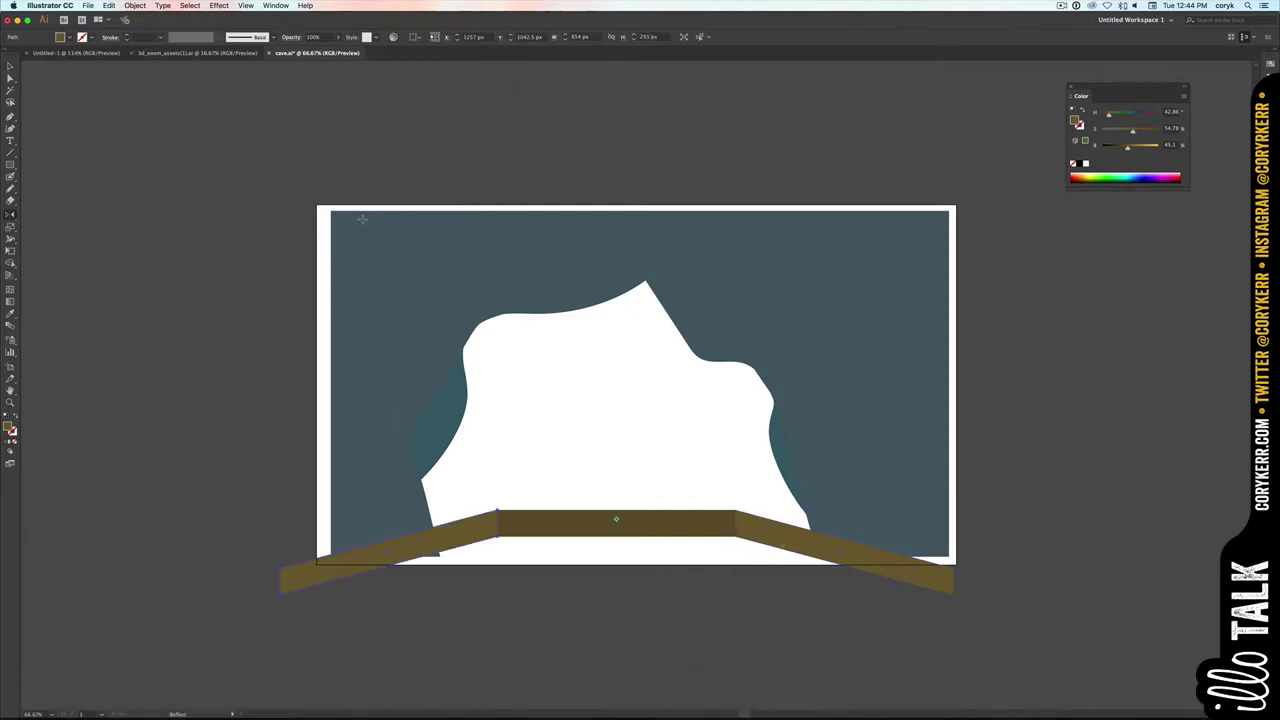
- Paste a copy of the horizontal plank behind the original and stretch it downward to about 236 px tall
key("v")
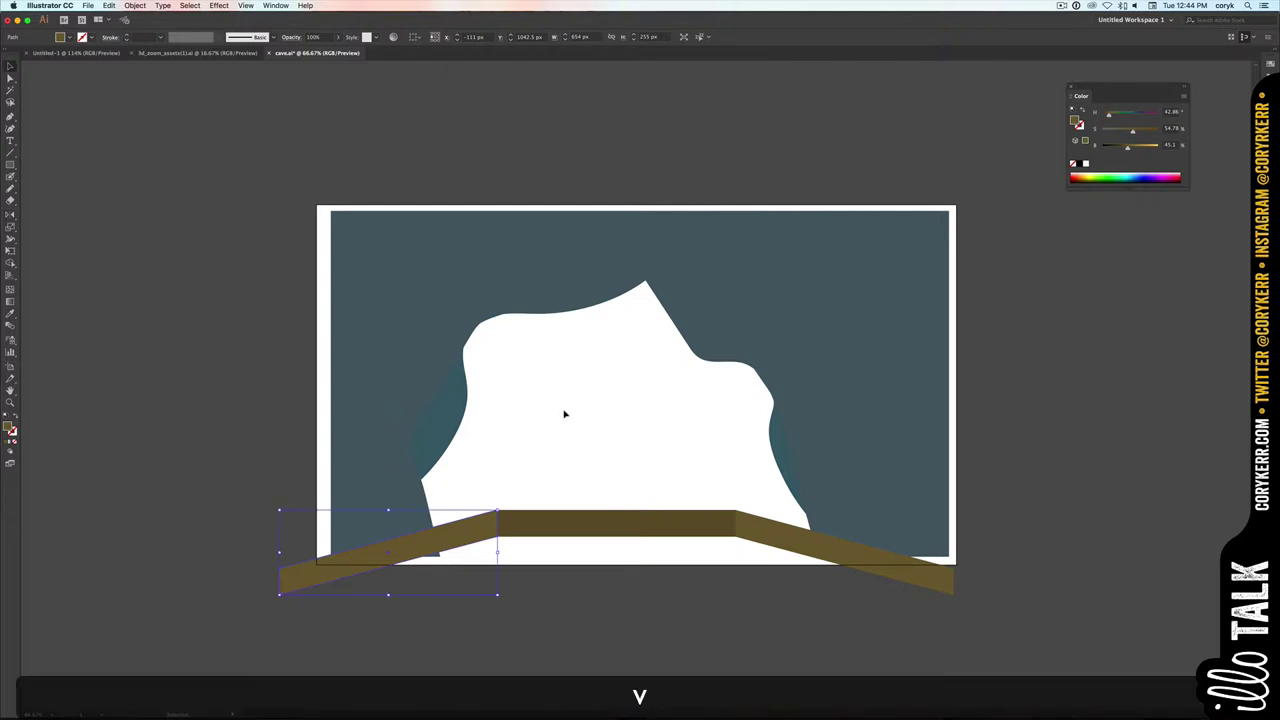
left_click(576, 563)
left_click(567, 526)
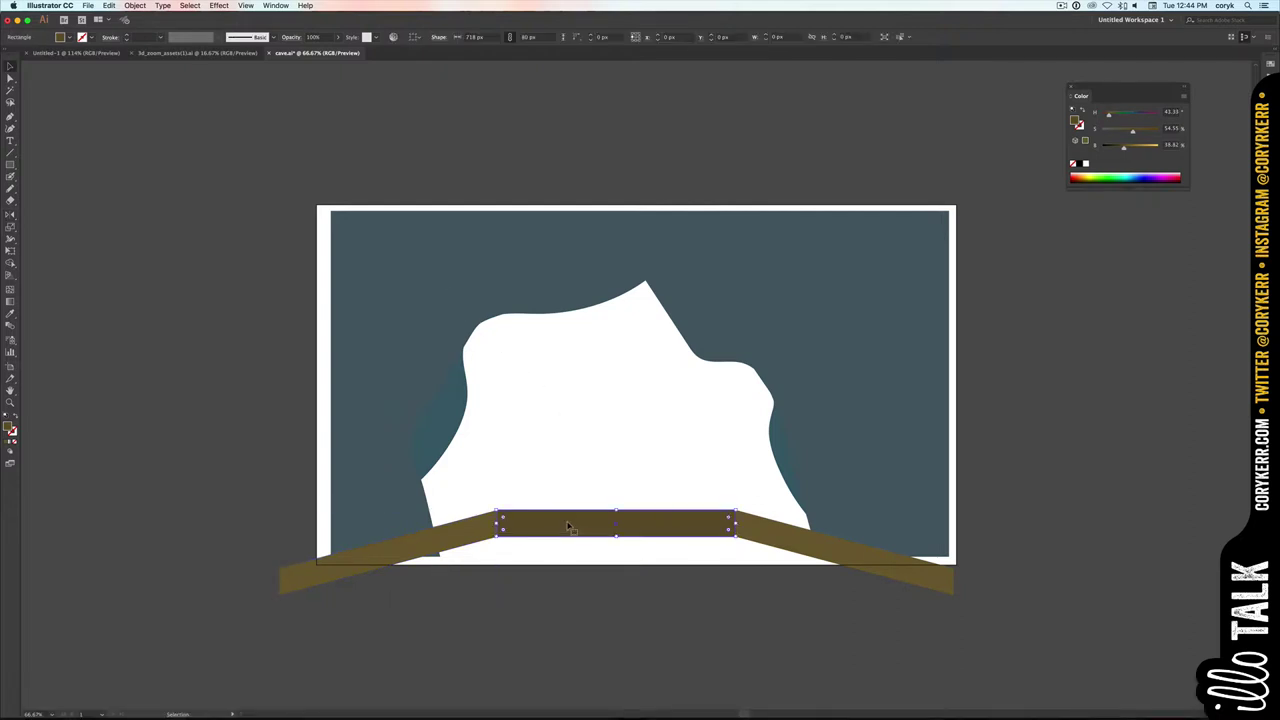
key("super+b")
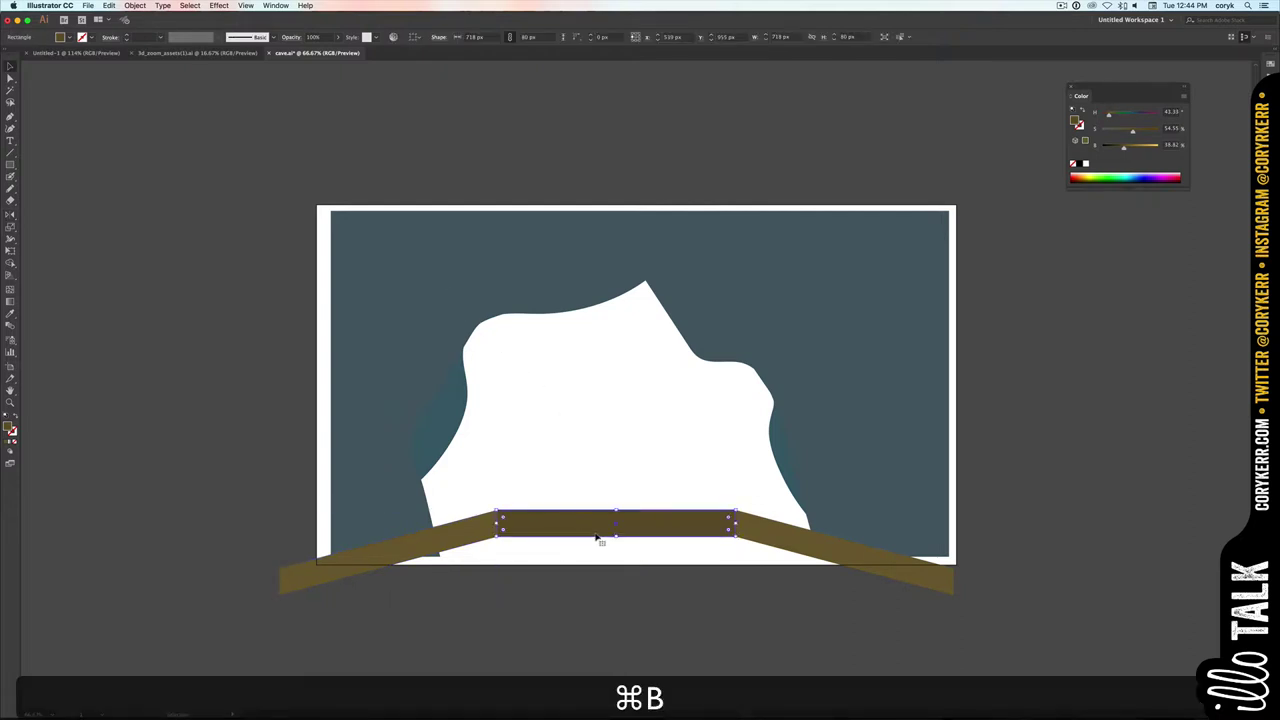
left_click_drag(615, 536, 615, 588)
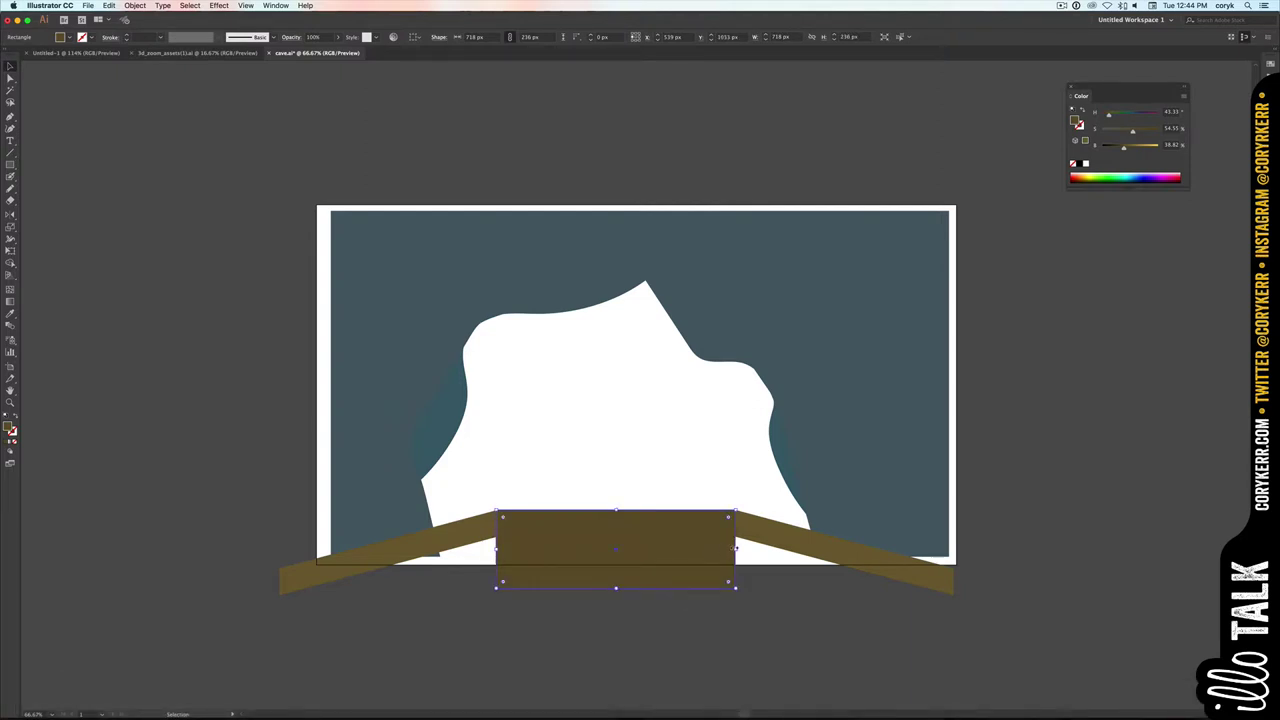
- Splay the rear copy's lower corners outward beneath the sloping beams and darken its fill to HSB about 44°, 54%, 24%
key("a")
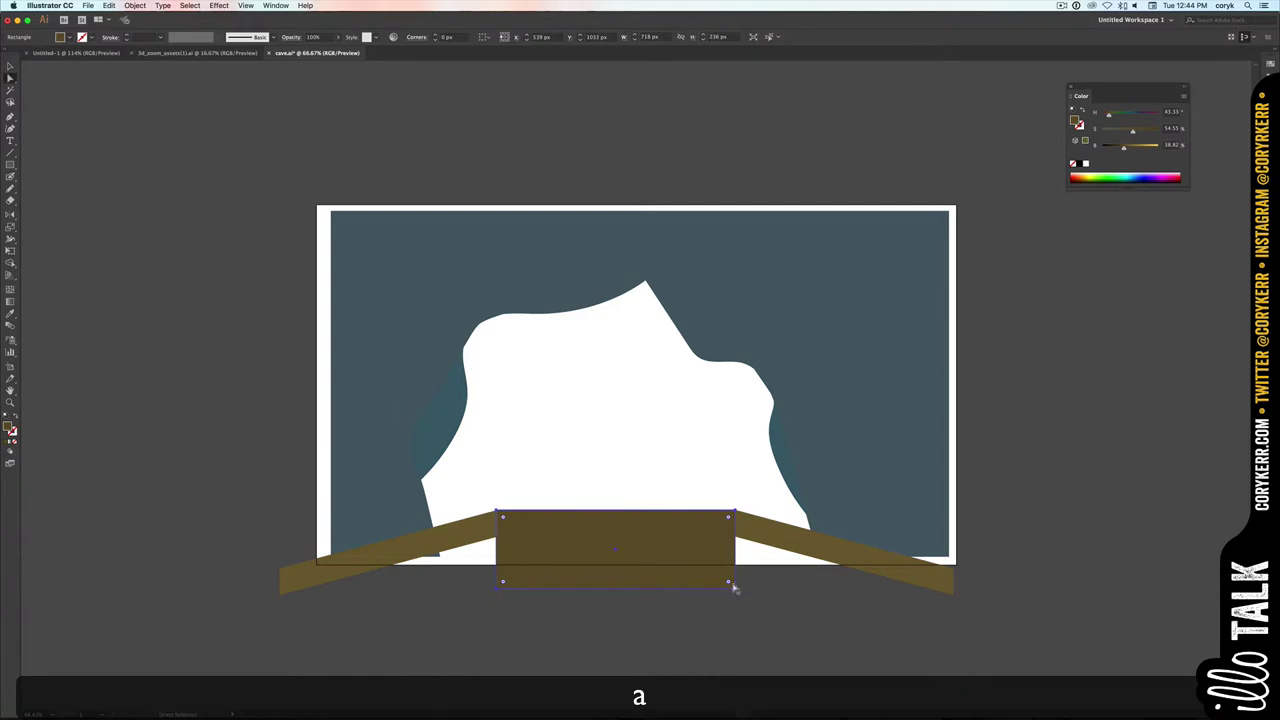
left_click(729, 583)
left_click_drag(730, 585, 916, 586)
left_click_drag(493, 589, 304, 594)
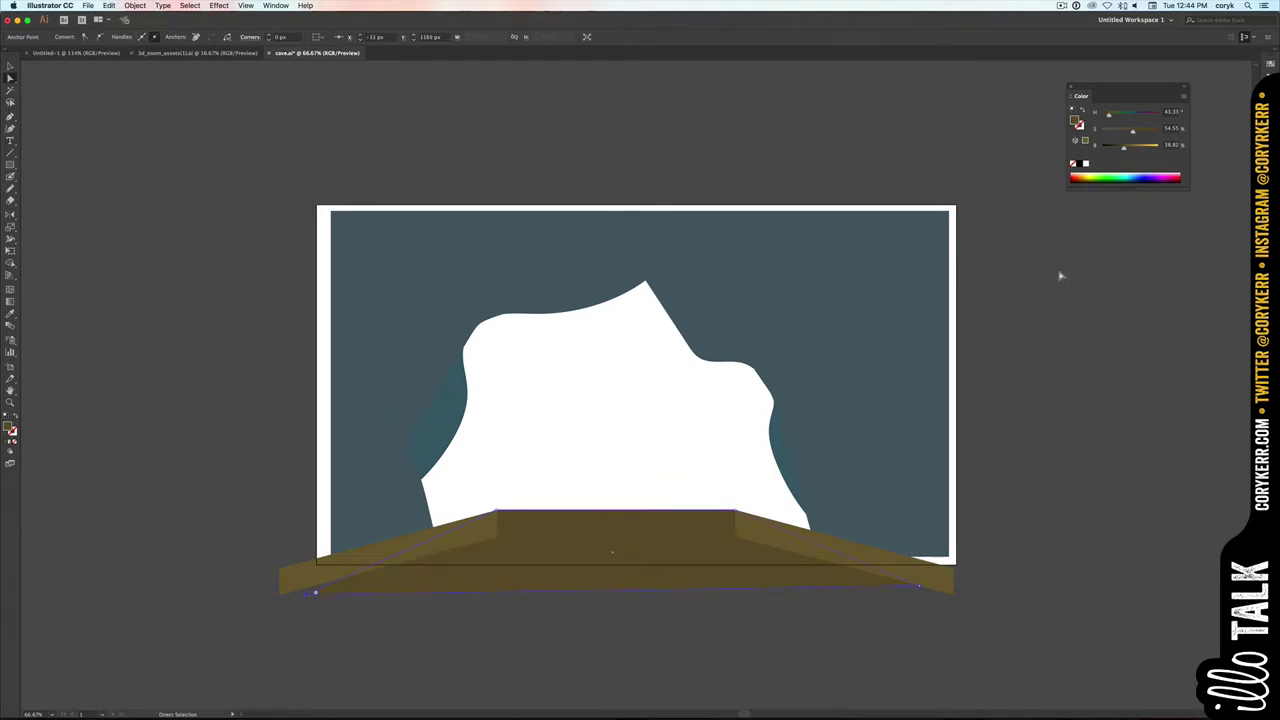
left_click(1114, 149)
left_click_drag(1117, 150, 1118, 150)
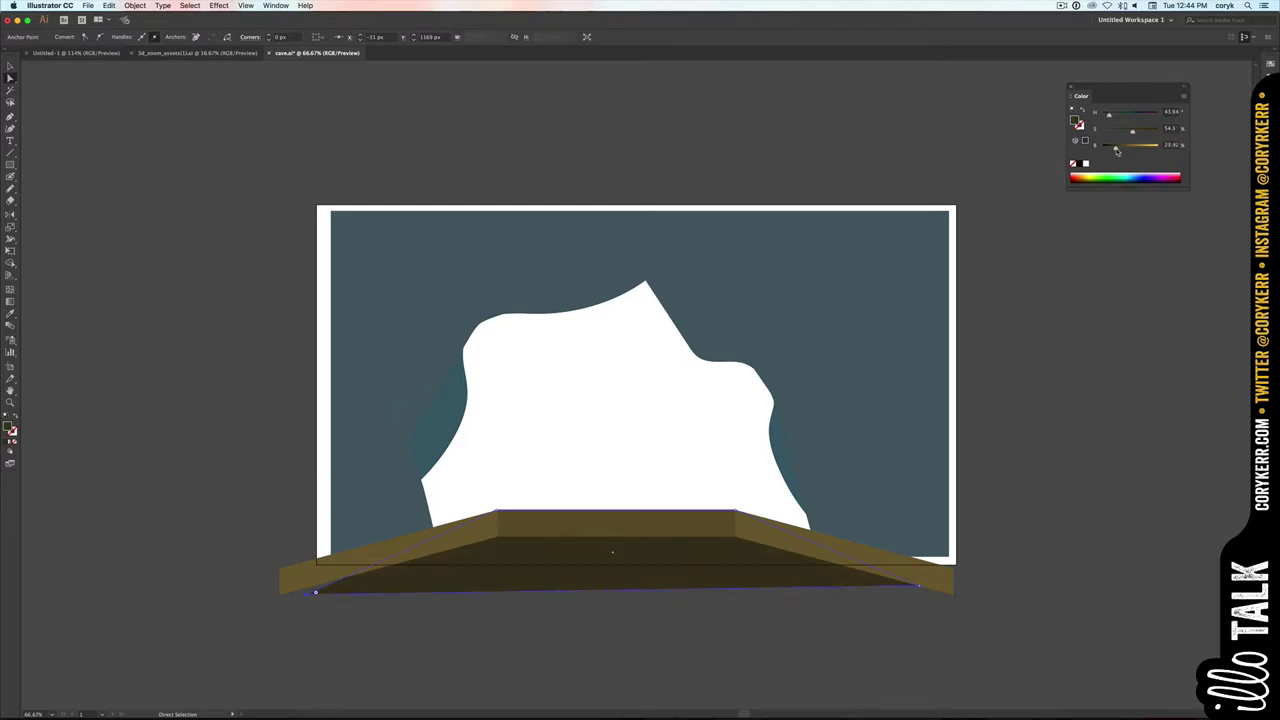
key("v")
left_click(838, 633)
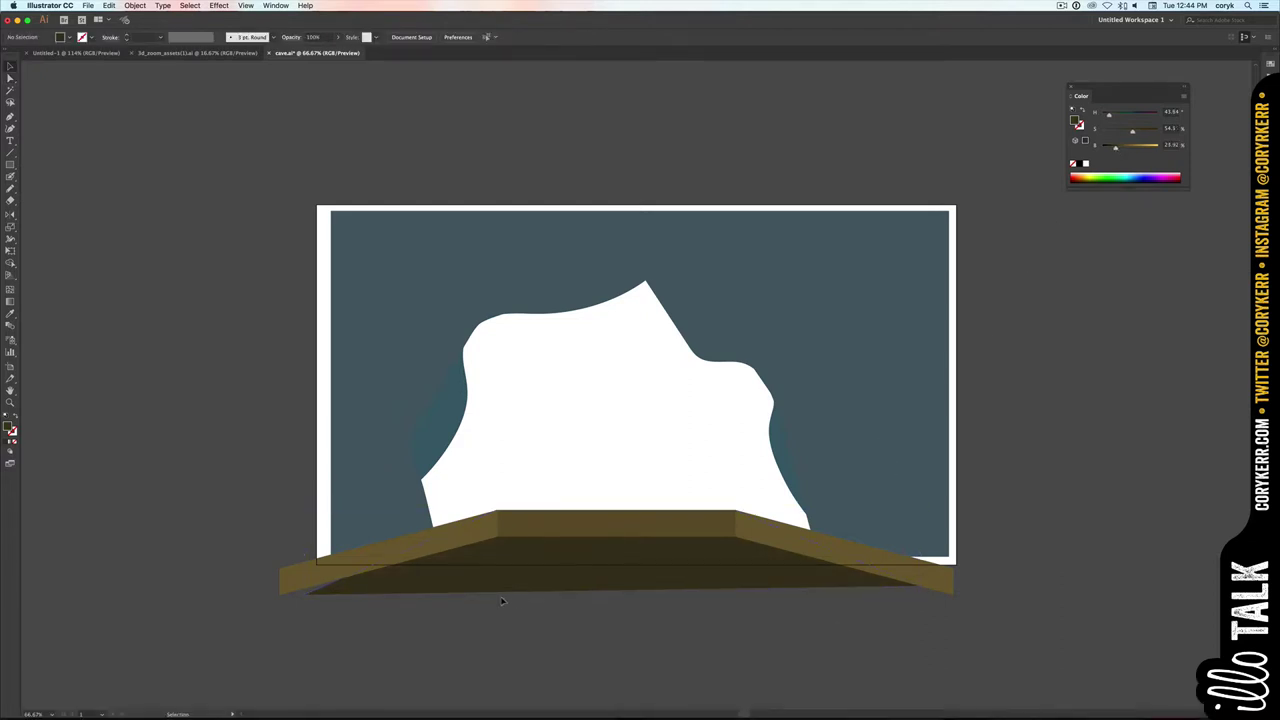
- Try to move the wooden platform pieces higher in the cave opening
left_click_drag(502, 510, 758, 476)
left_click_drag(760, 522, 761, 462)
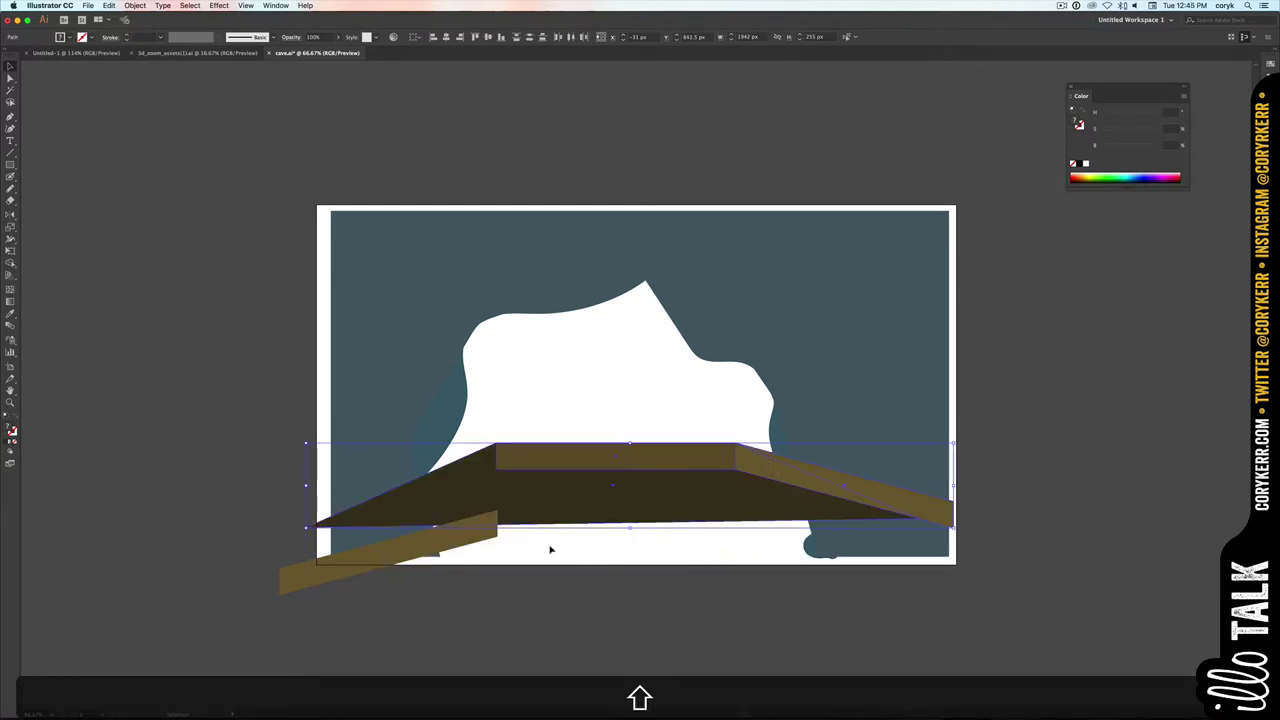
key("super+z")
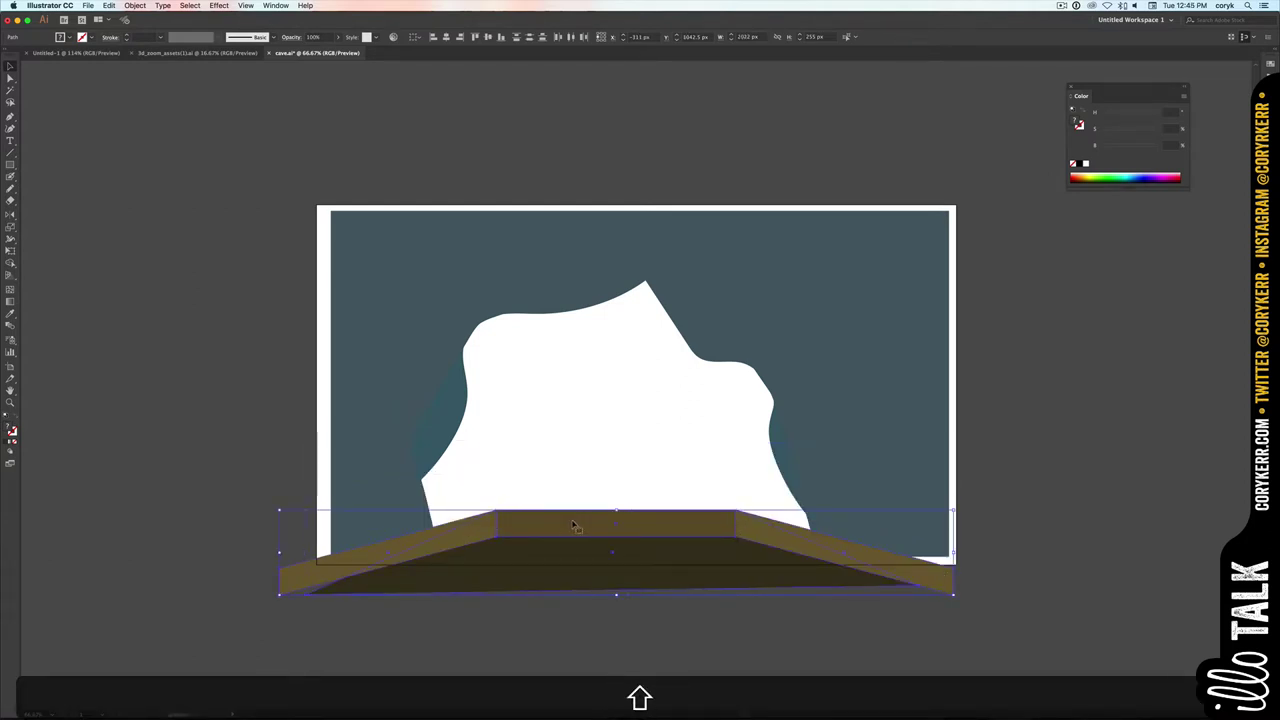
left_click_drag(578, 525, 597, 432)
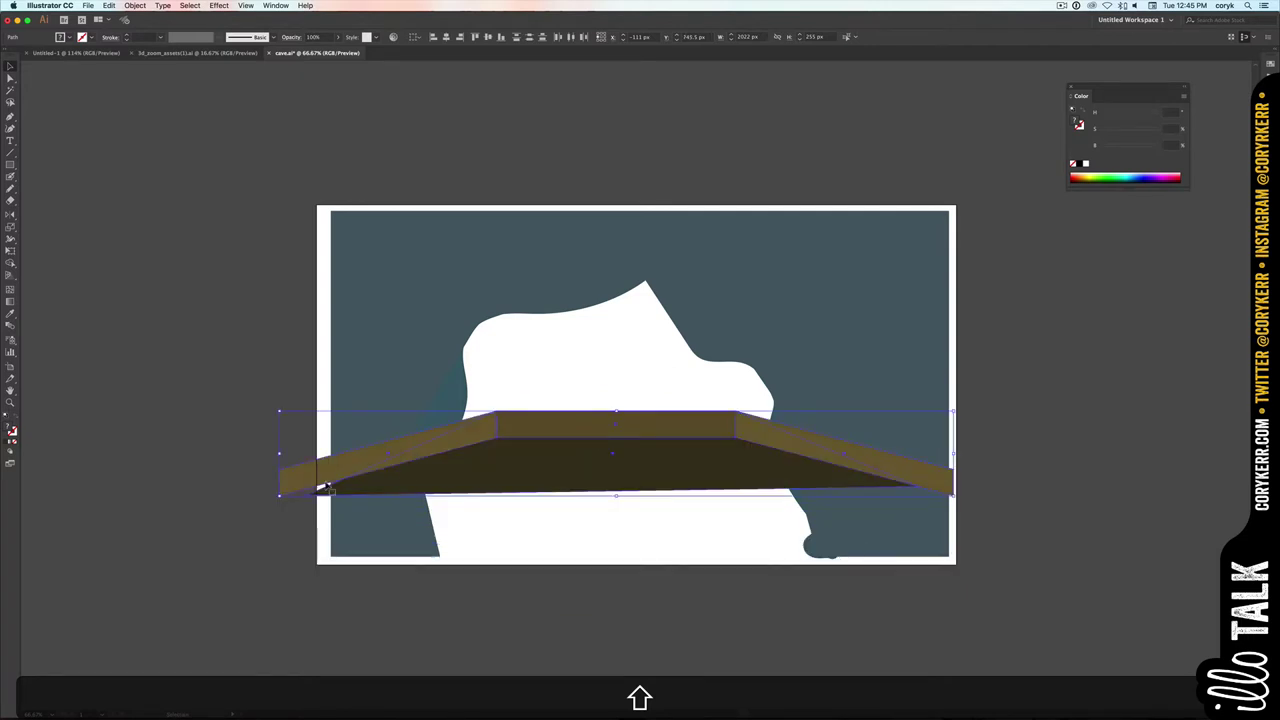
left_click(297, 453)
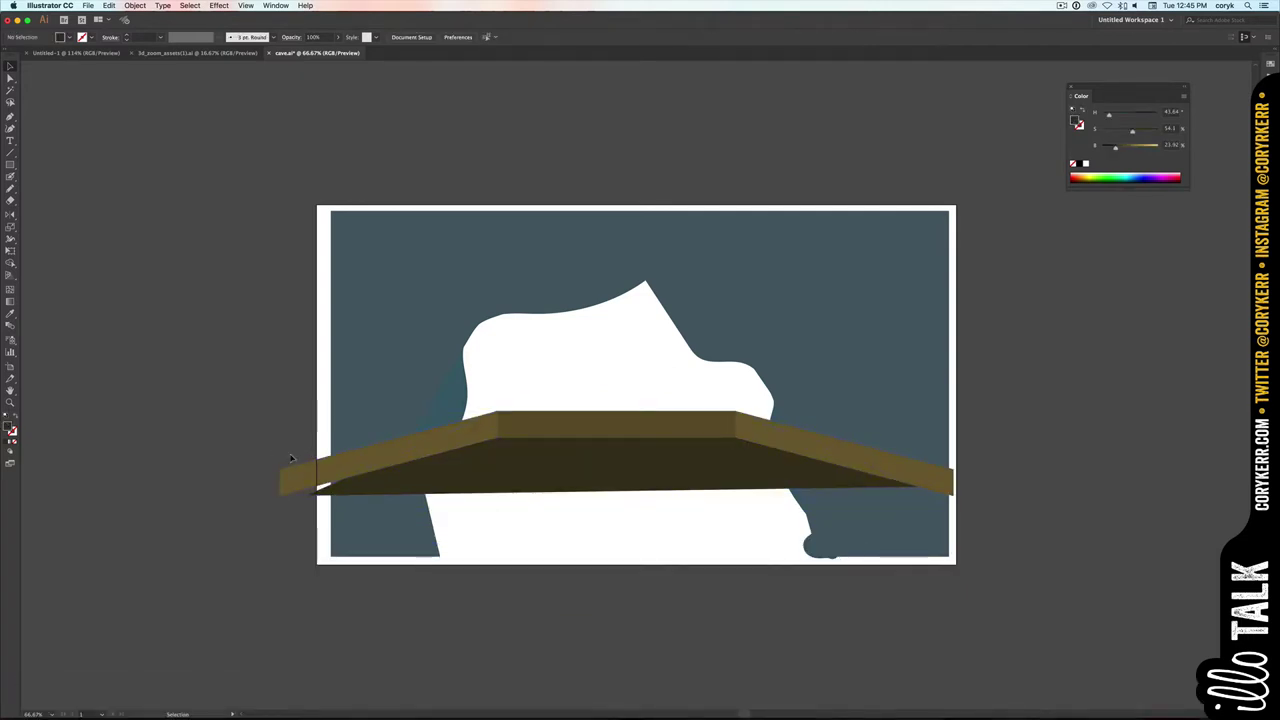
key("super+z")
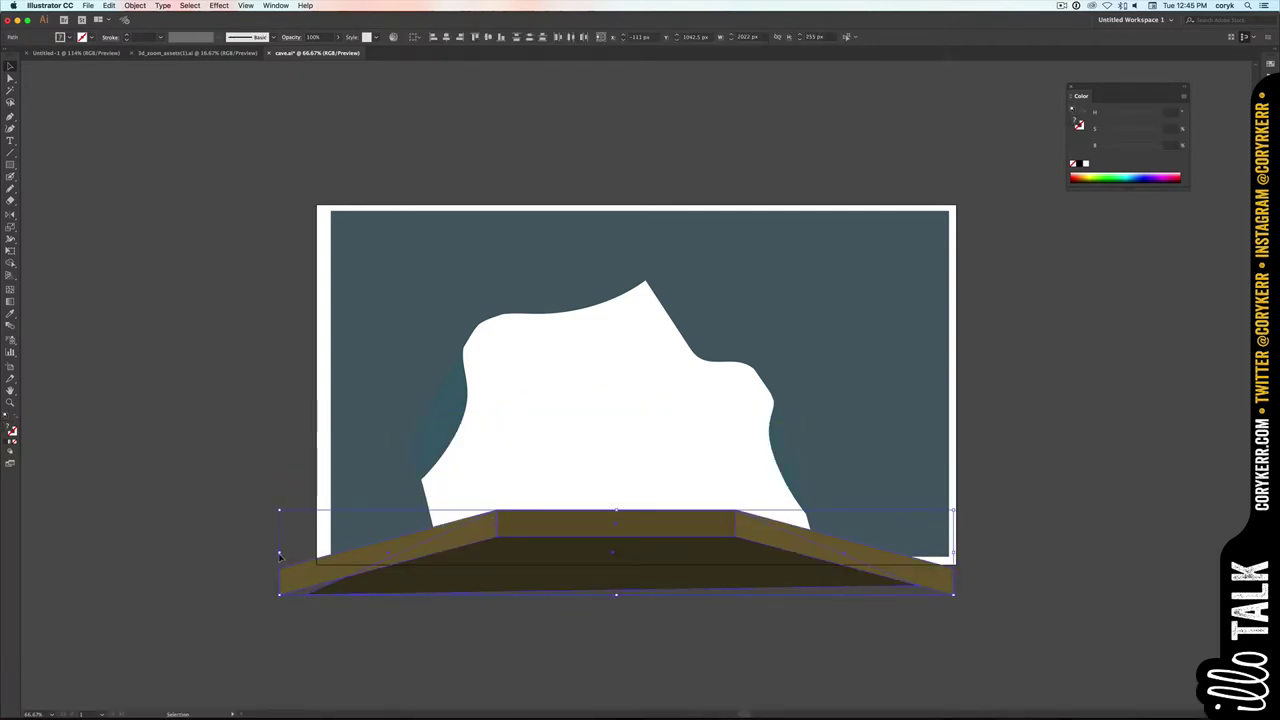
- Scale the whole platform to about 1888 by 279 px and raise it to just above the artboard's bottom edge
left_click_drag(278, 551, 323, 551)
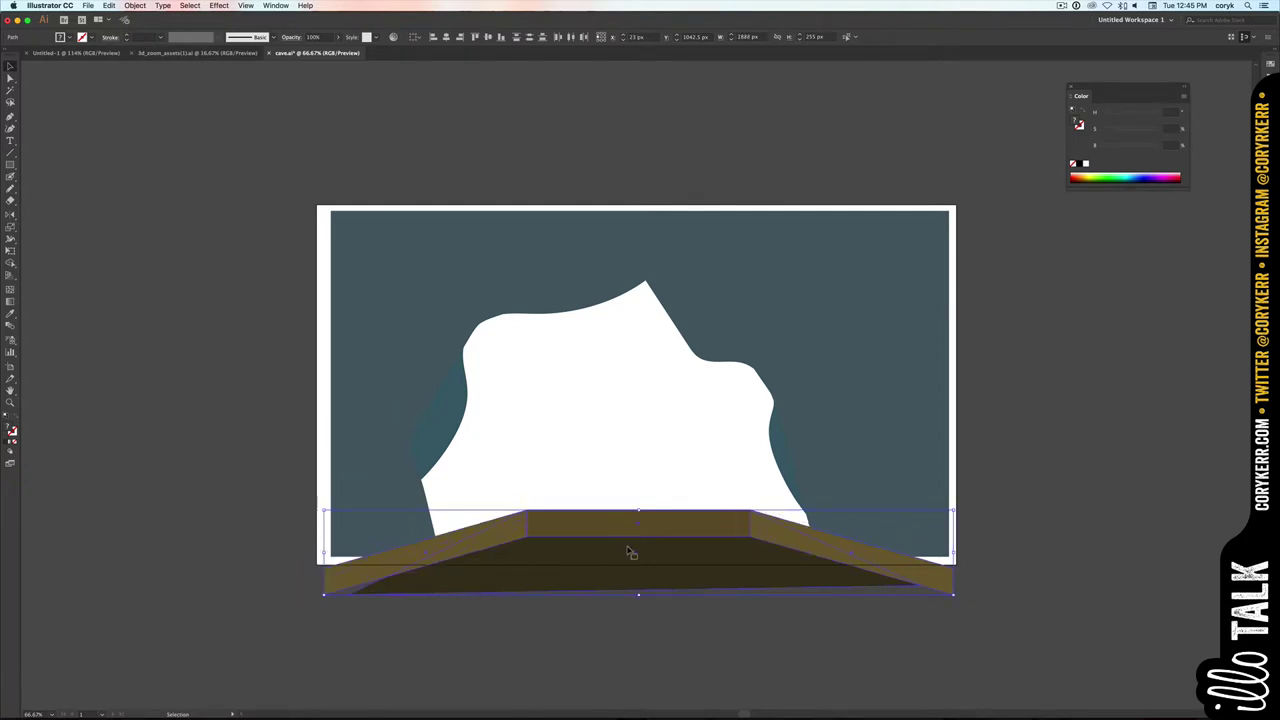
mouse_move(639, 509)
left_mouse_down()
mouse_move(650, 535)
mouse_move(646, 491)
left_mouse_up()
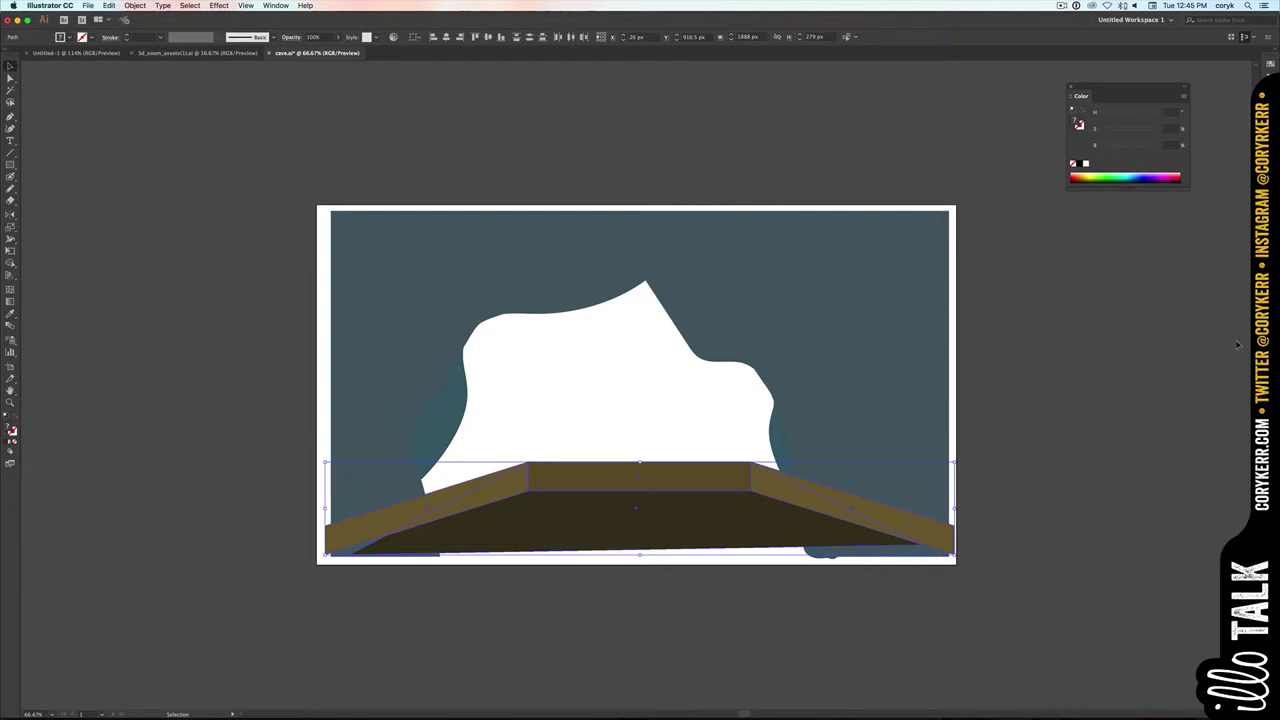
- Rename Layer 4, which holds the wooden platform, as cart
key("F7")
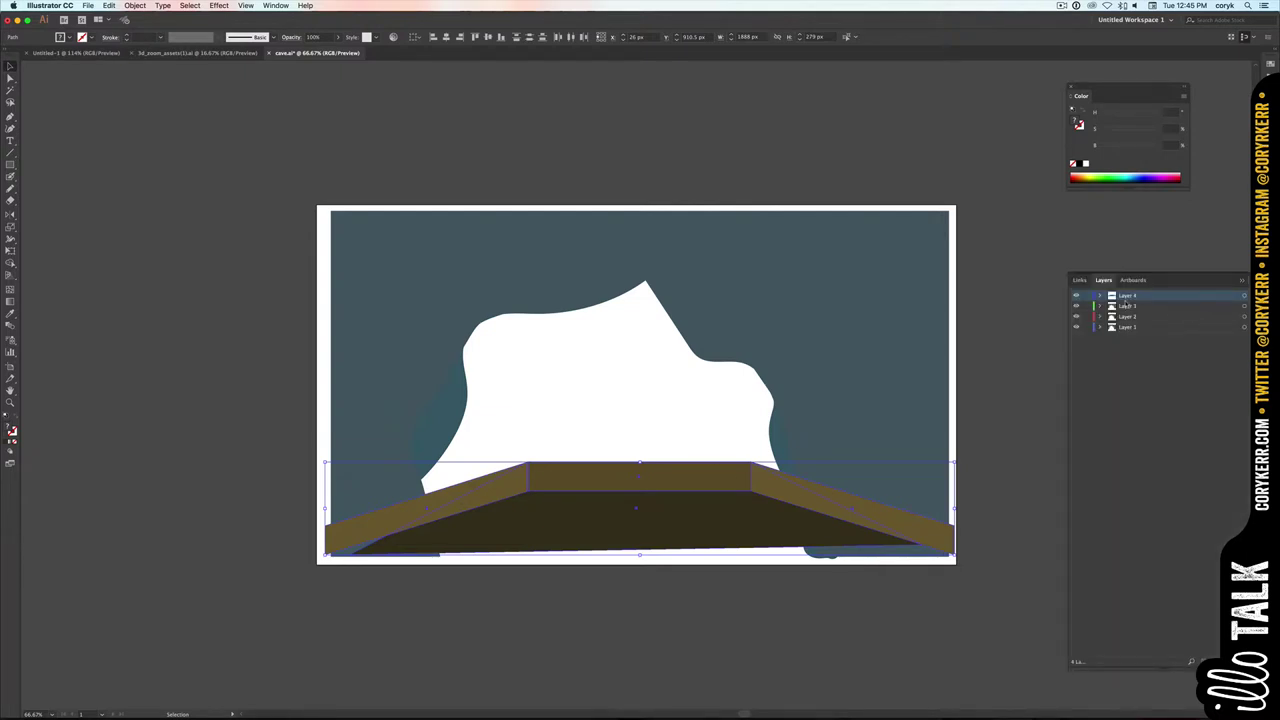
double_click(1127, 297)
type("plat")
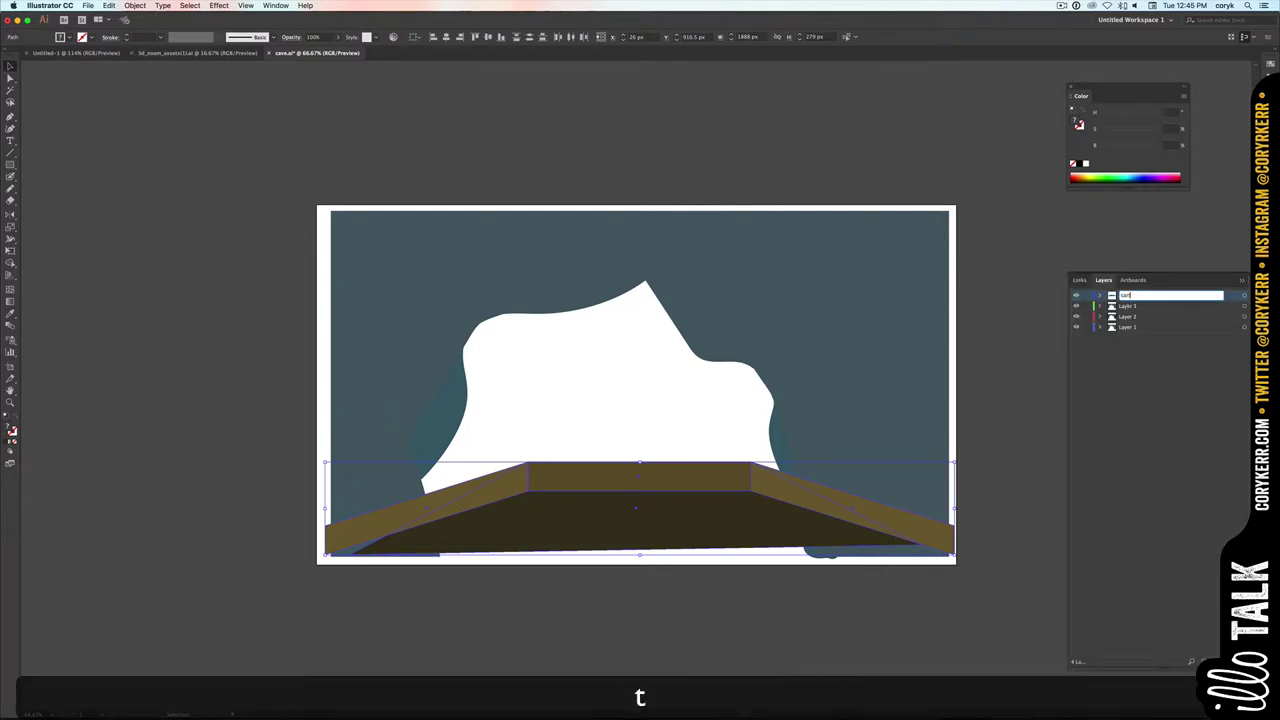
key("Return")
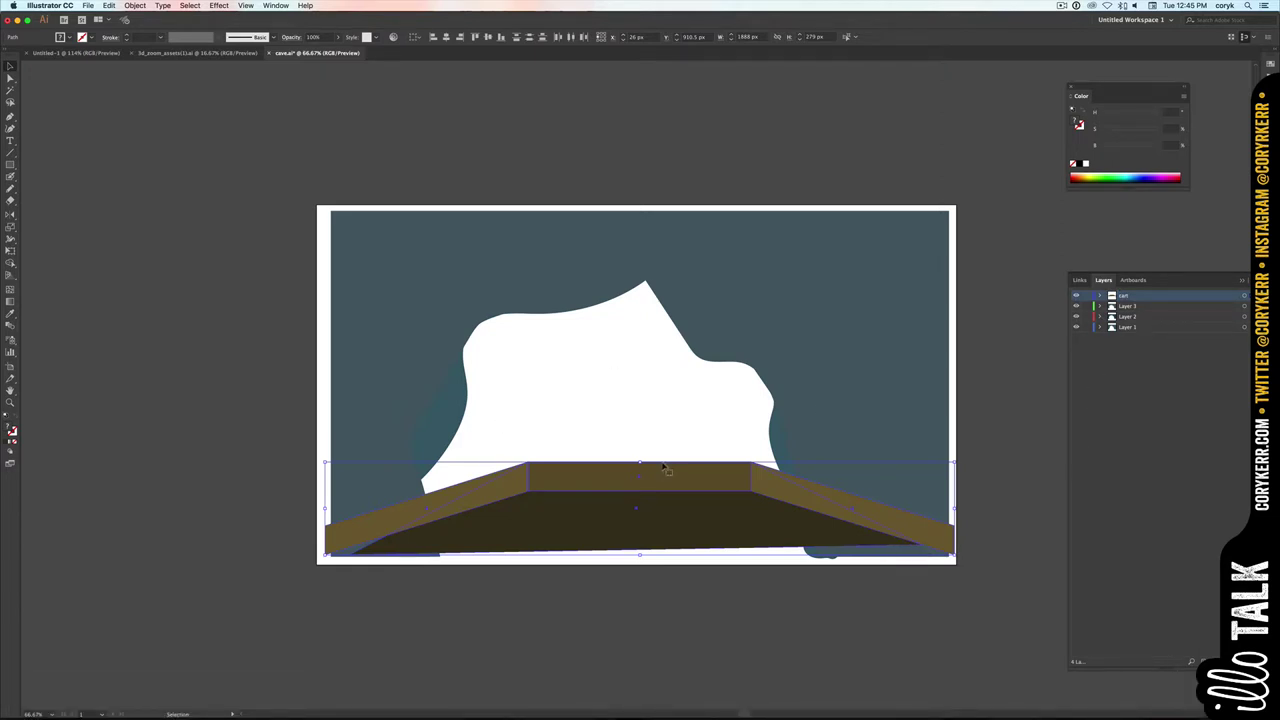
- Switch to After Effects and create a new composition with the HDTV 1080 29.97 preset and a 0;00;05;29 duration
key("super+Tab")
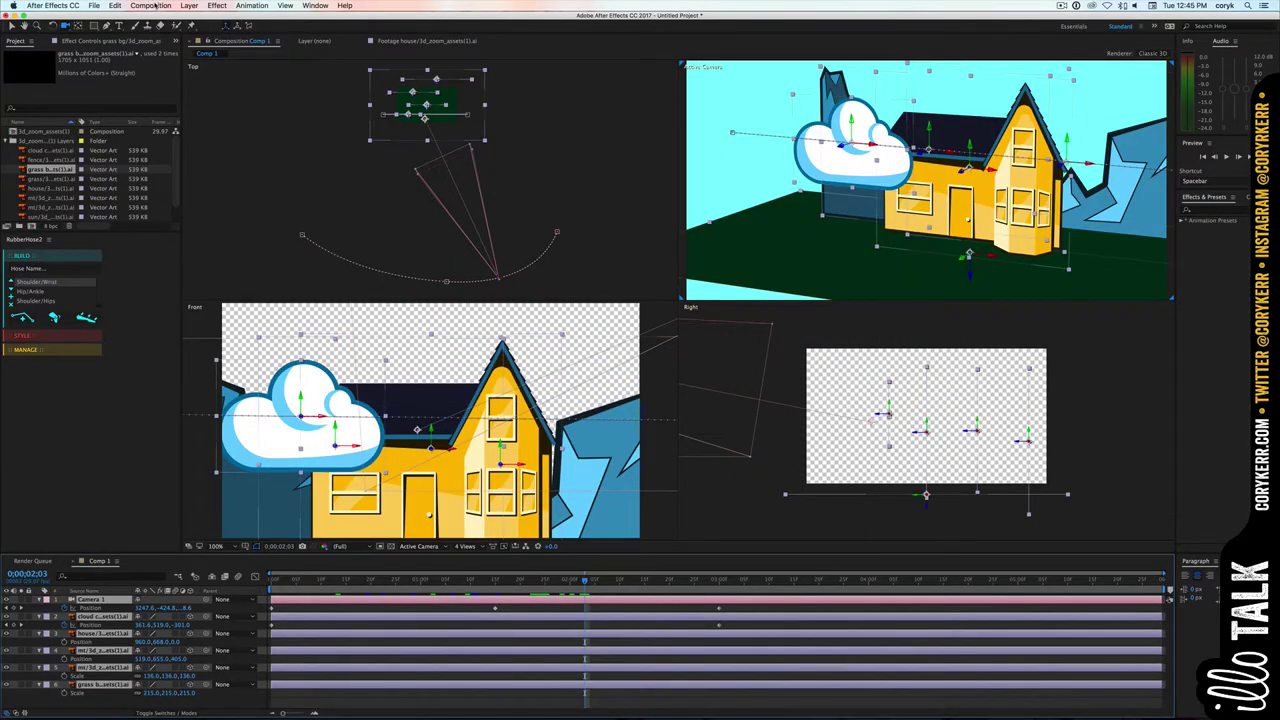
left_click(150, 5)
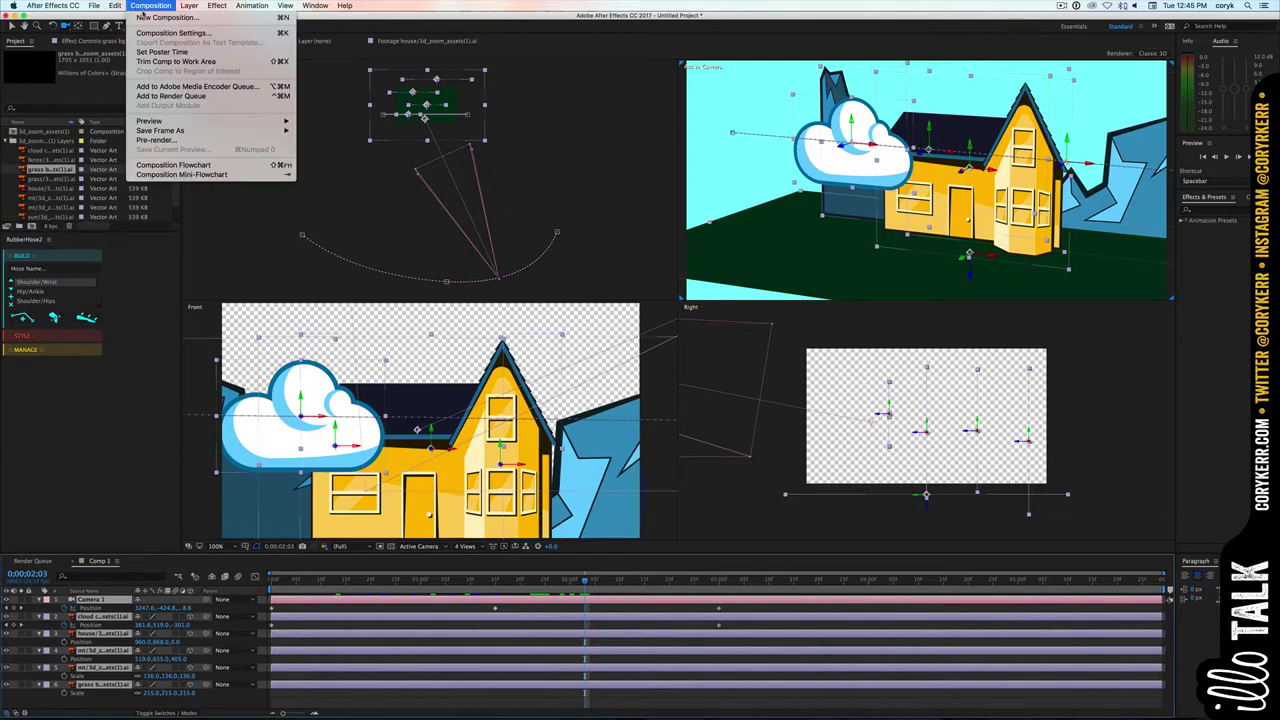
left_click(147, 22)
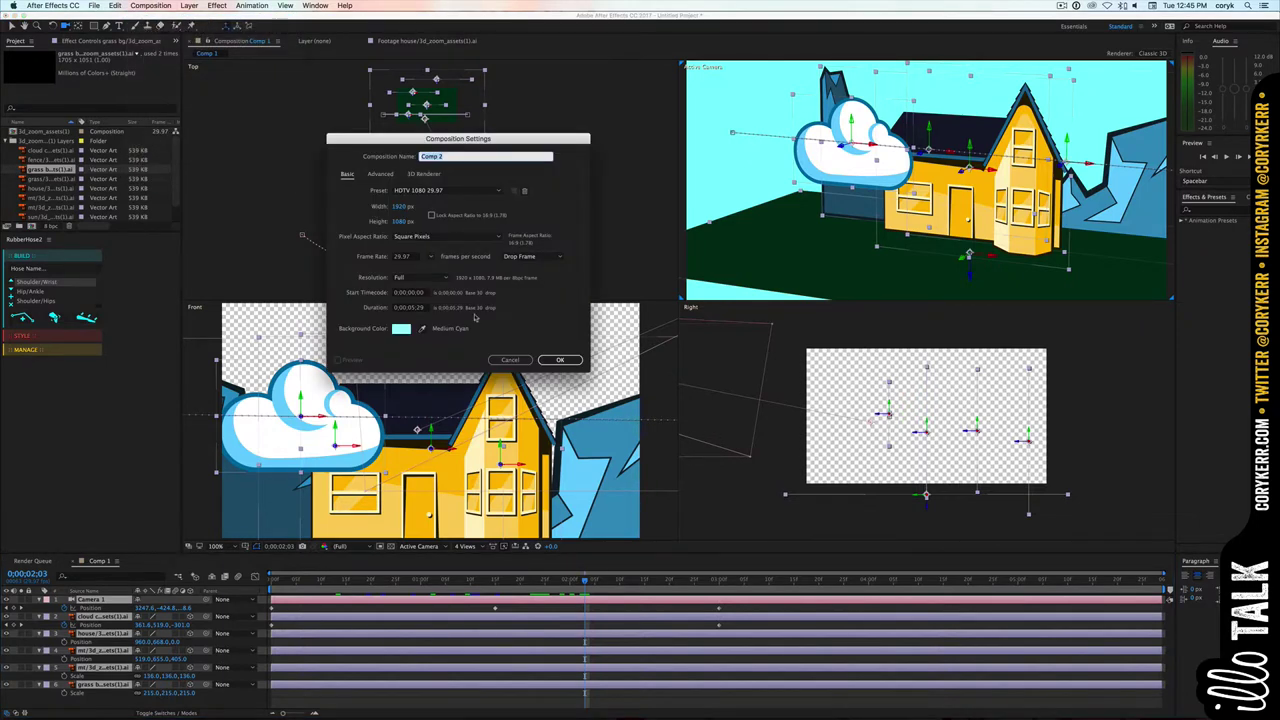
left_click(560, 360)
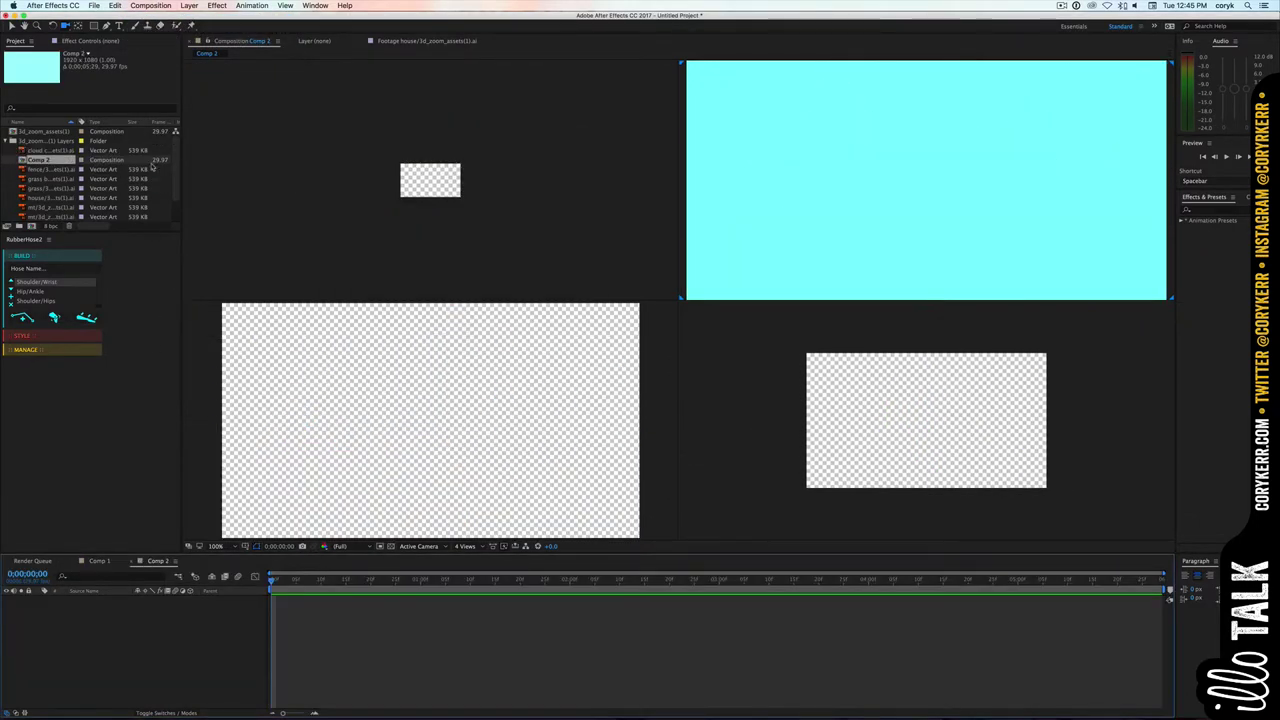
- Set the new composition's background color to dark gray, 2C2C2C
left_click(290, 220)
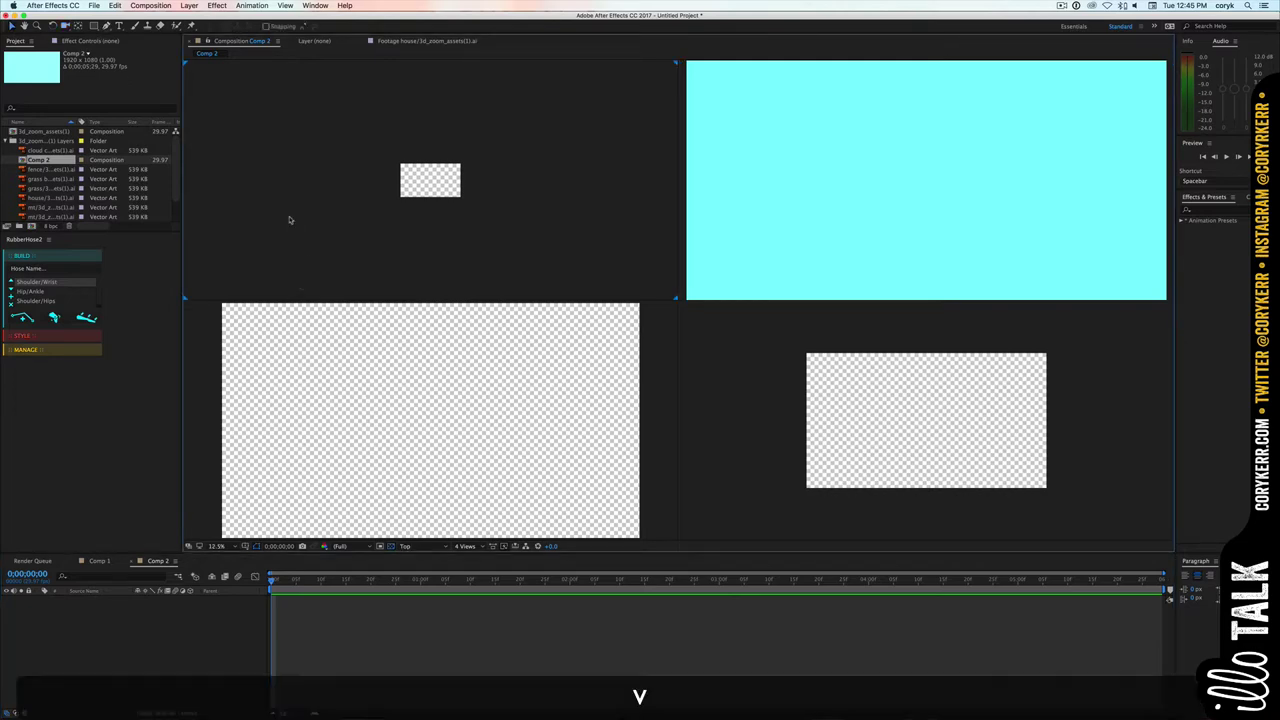
right_click(290, 220)
left_click(324, 242)
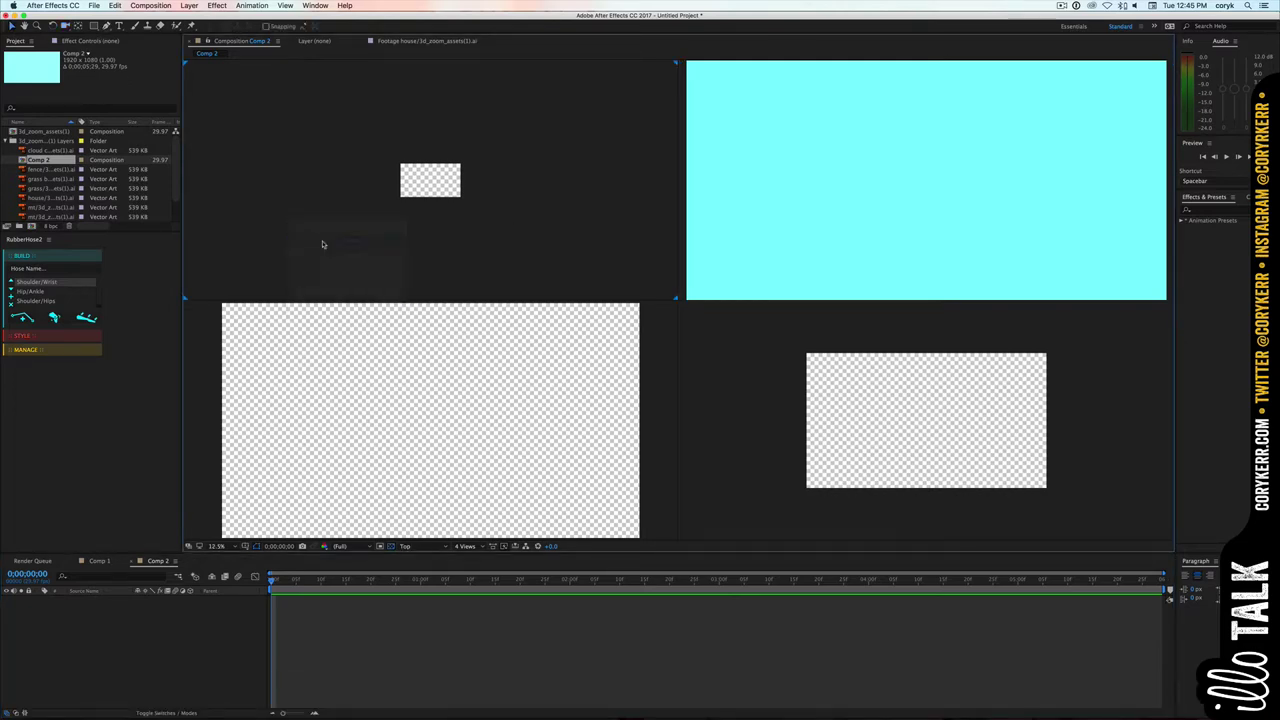
left_click(401, 328)
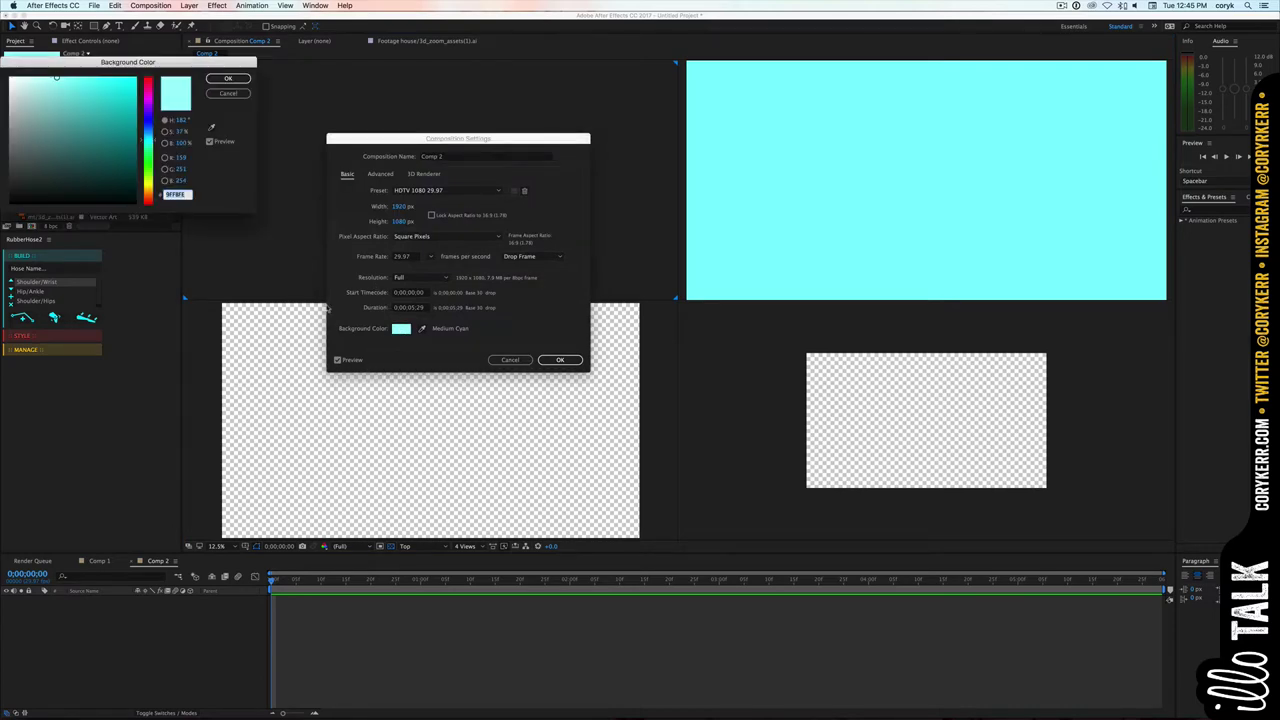
left_click_drag(23, 172, 7, 183)
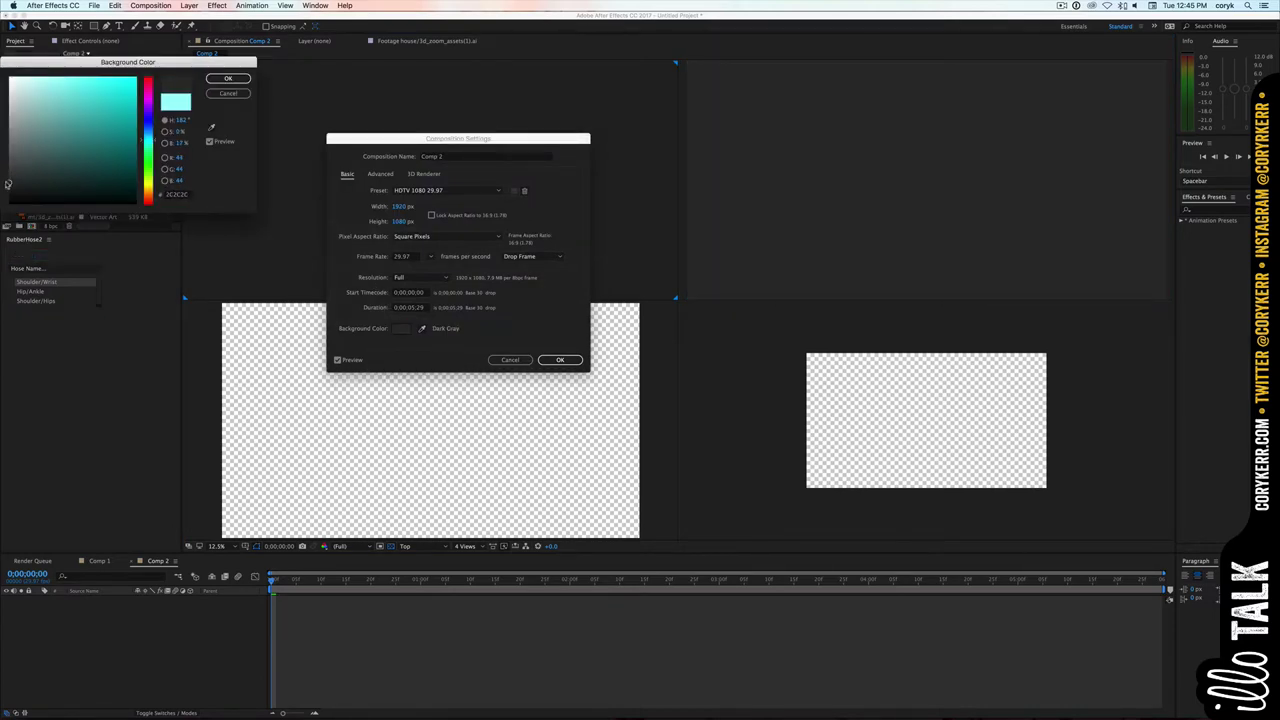
left_click(228, 79)
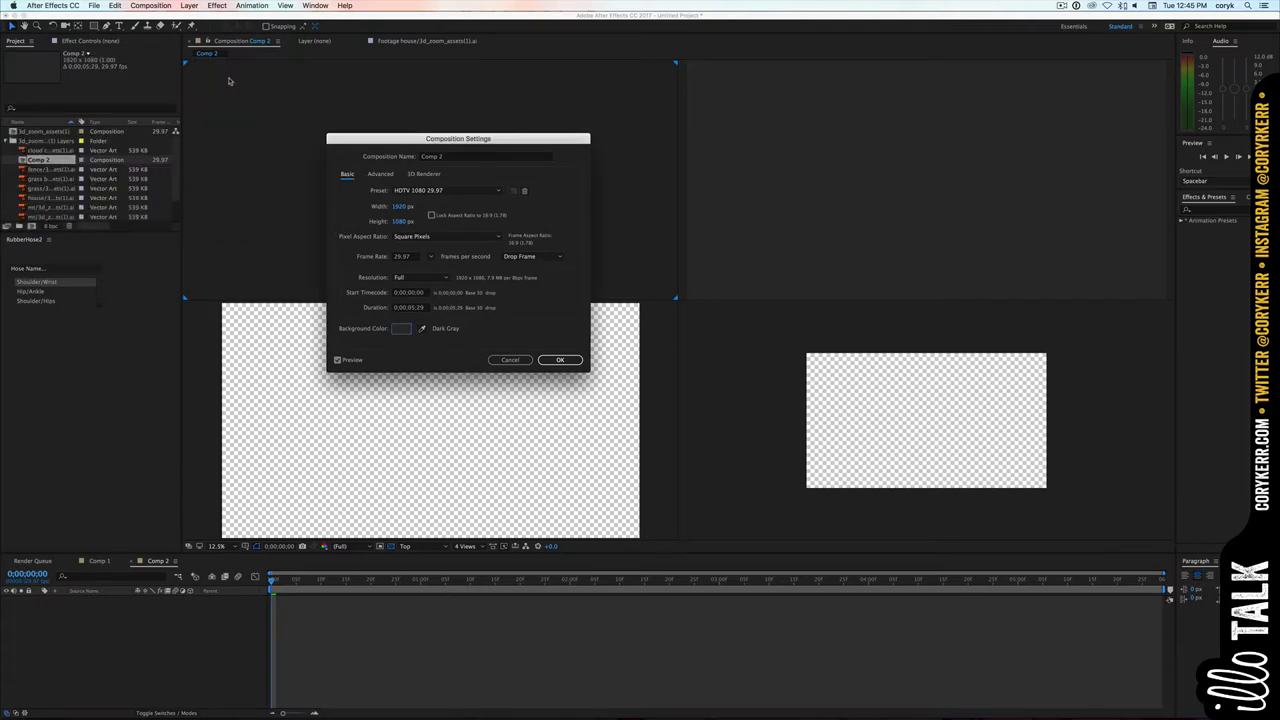
left_click(560, 360)
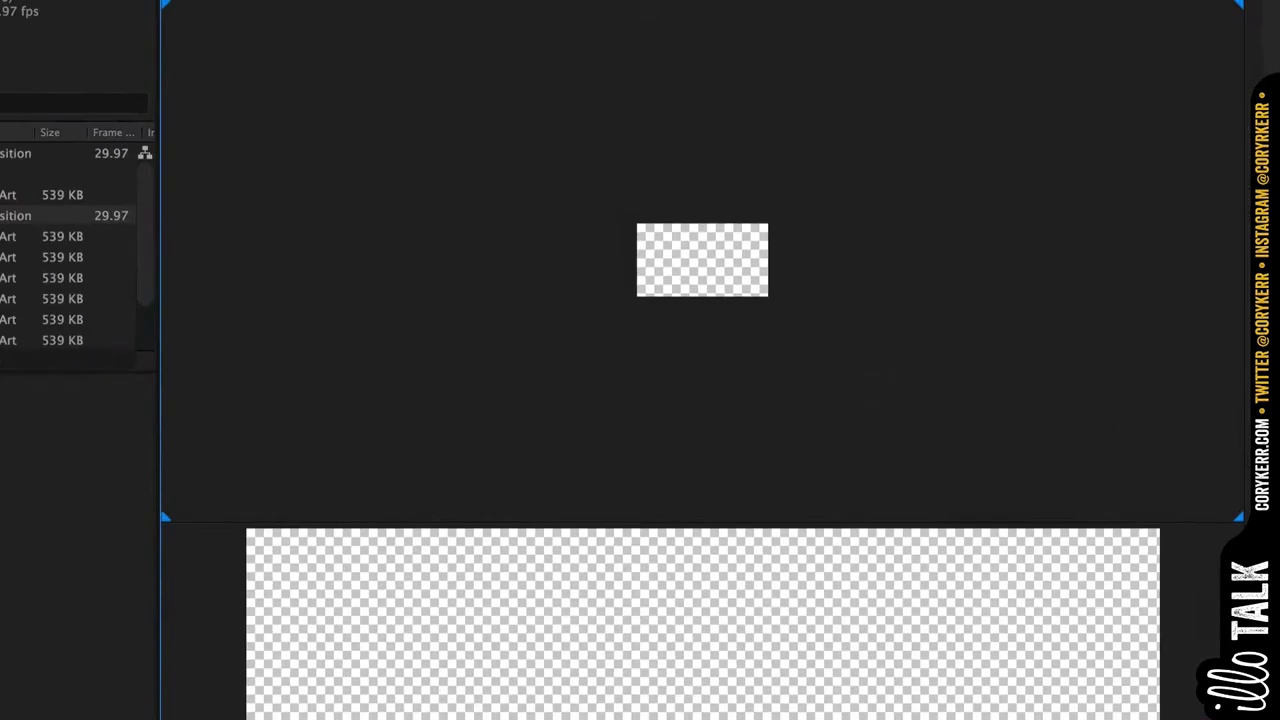
- Import cave.ai from the Desktop as a composition that retains layer sizes
left_click(93, 5)
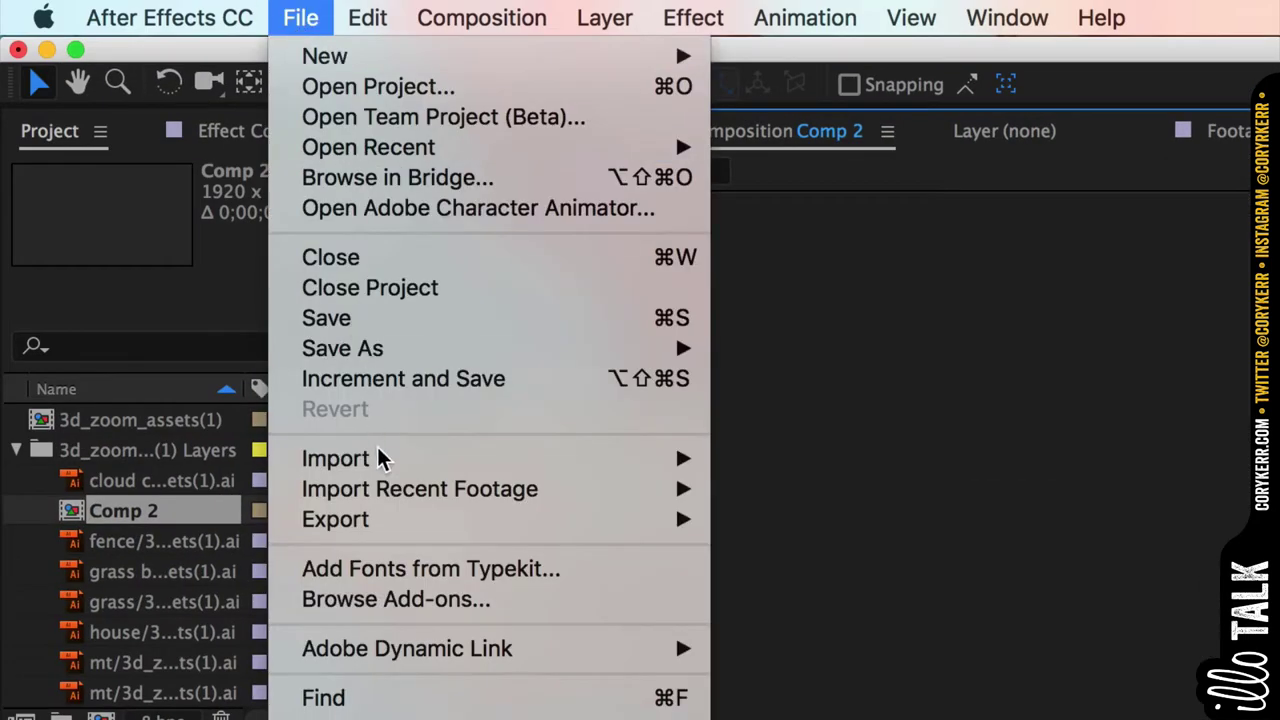
mouse_move(117, 142)
left_click(780, 460)
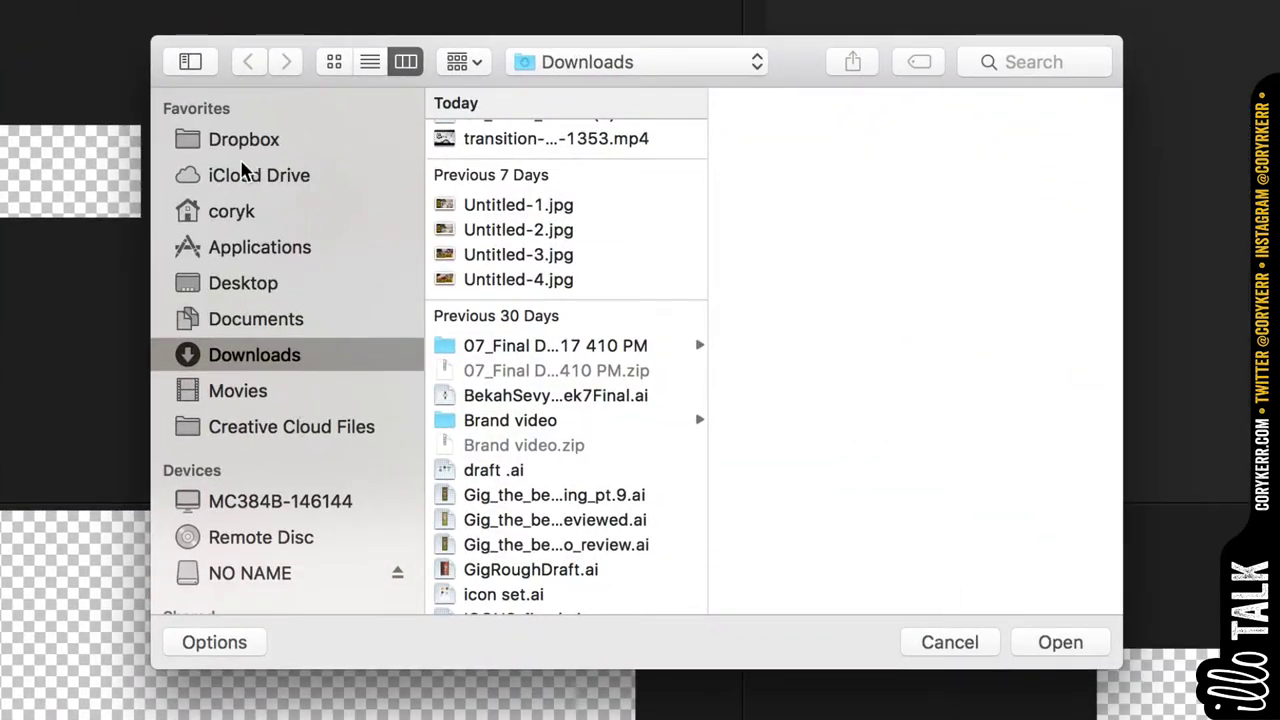
left_click(228, 287)
scroll(514, 200, "up", 2)
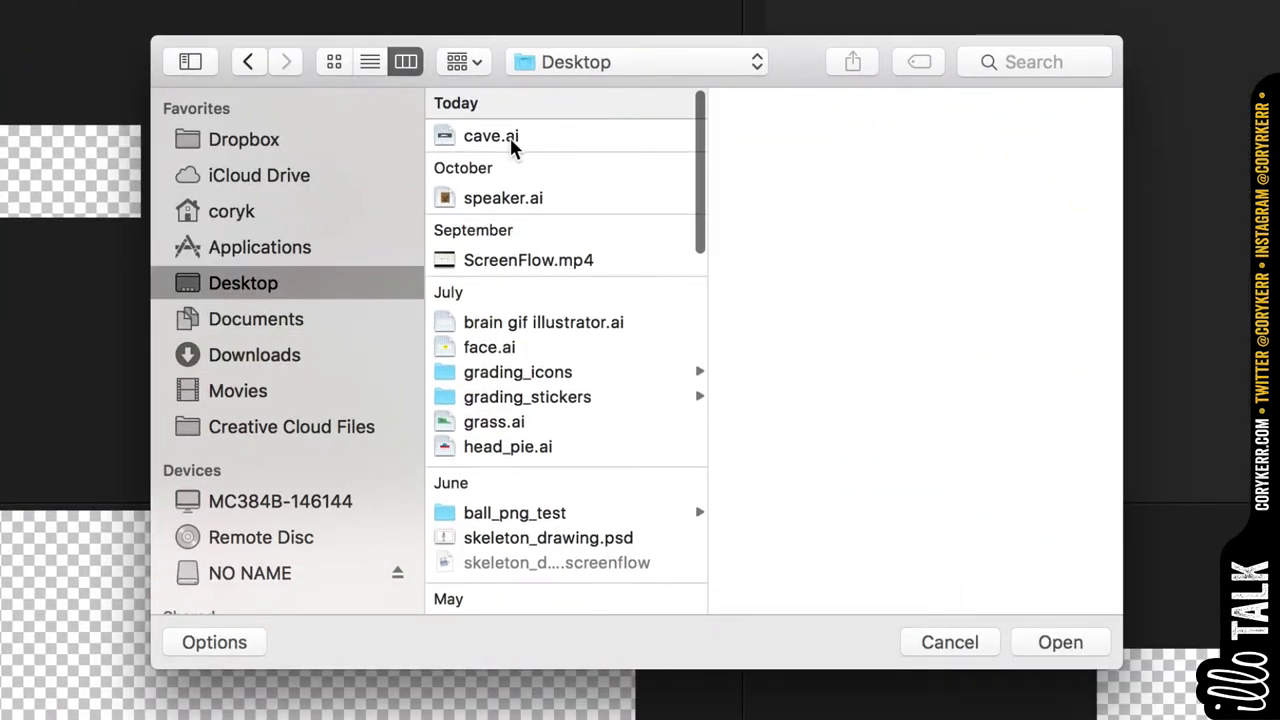
left_click(514, 137)
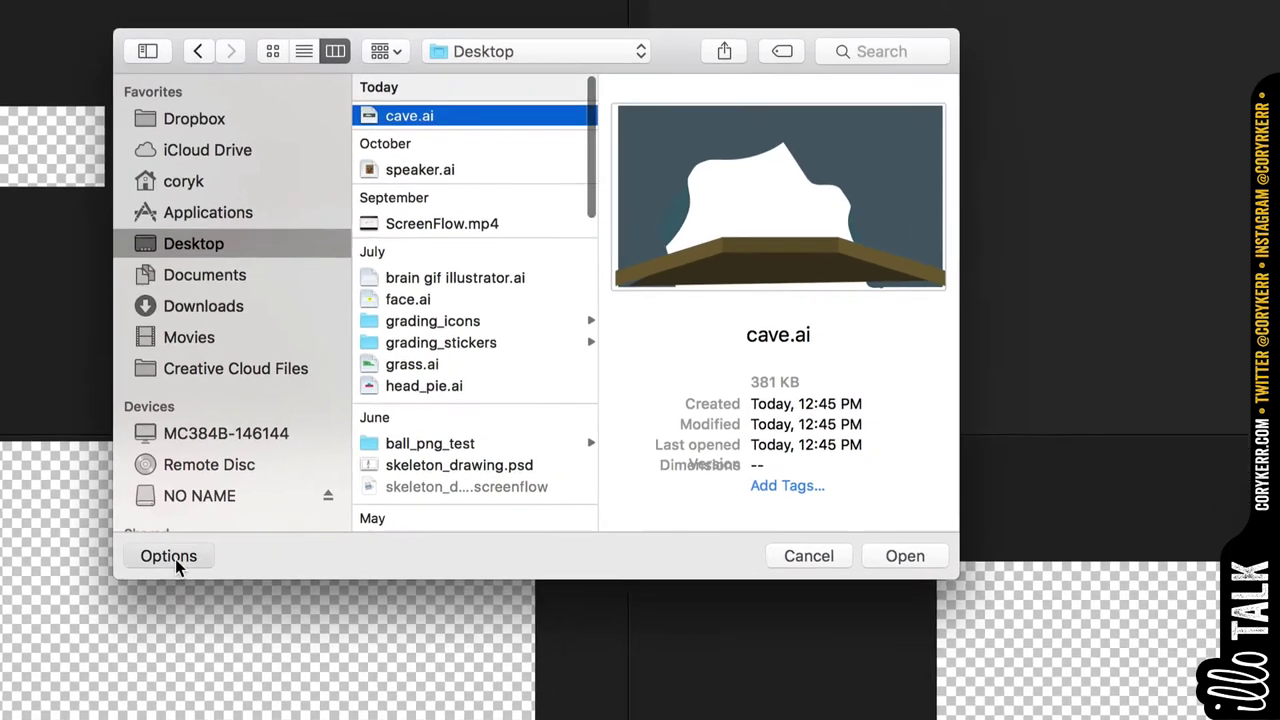
left_click(214, 642)
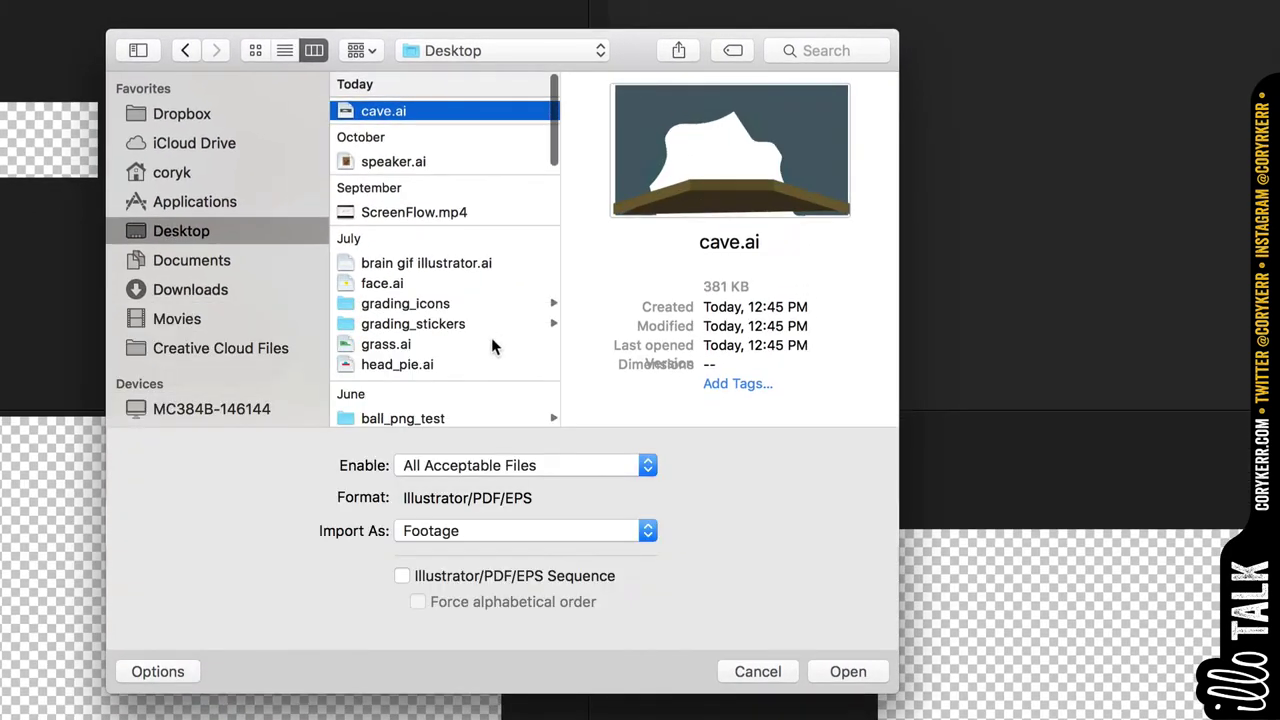
left_click(482, 533)
left_click(470, 572)
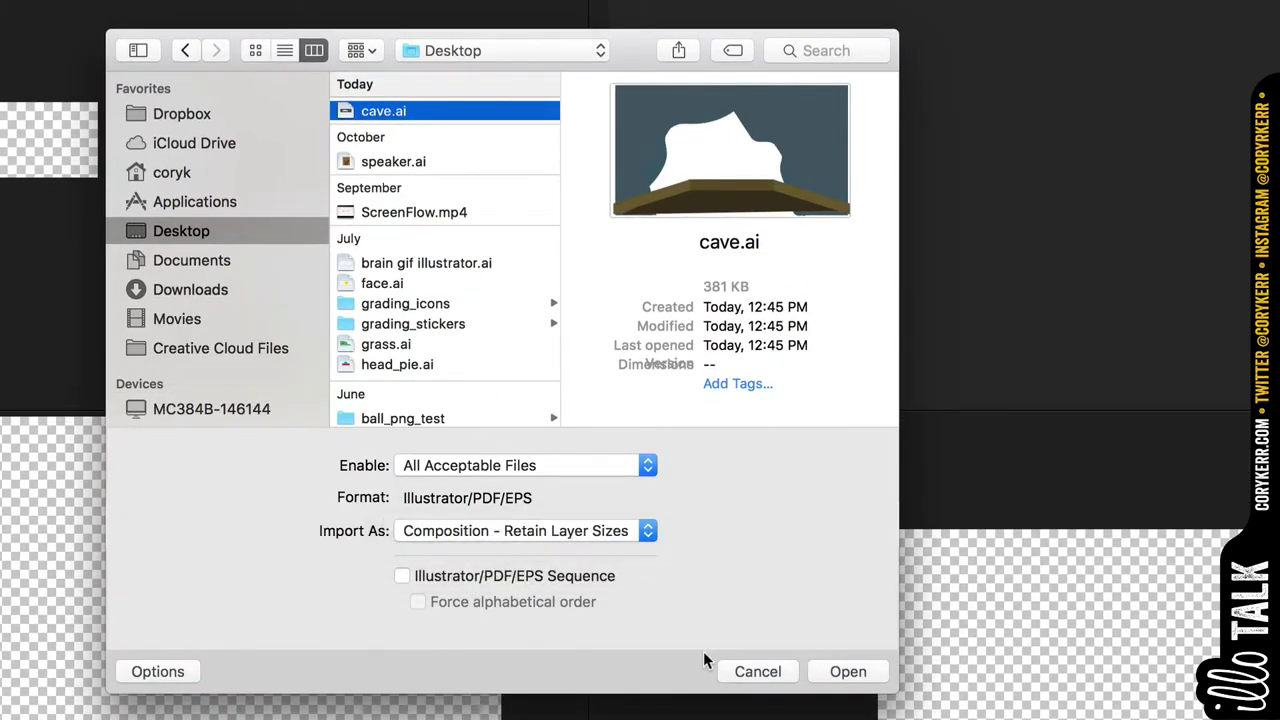
left_click(848, 672)
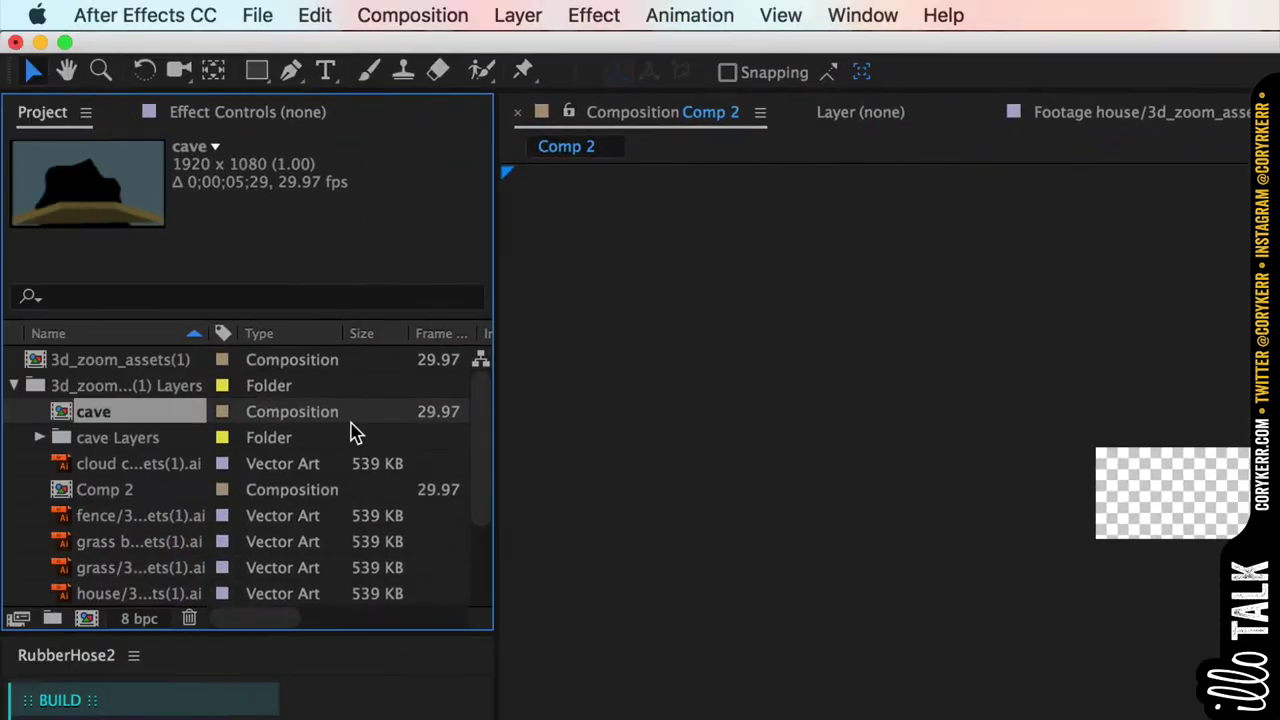
- Add the cart artwork from the cave Layers folder to Comp 2 and make it a 3D layer
left_click(38, 442)
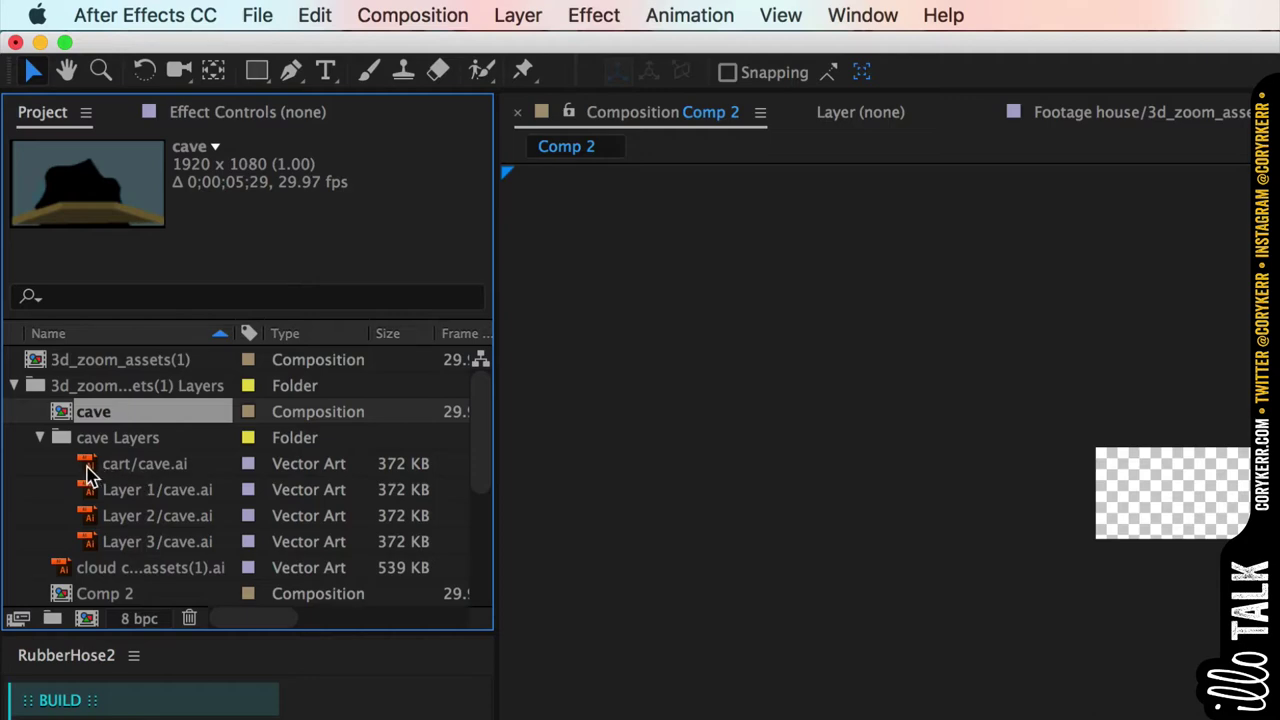
left_click_drag(86, 472, 71, 620)
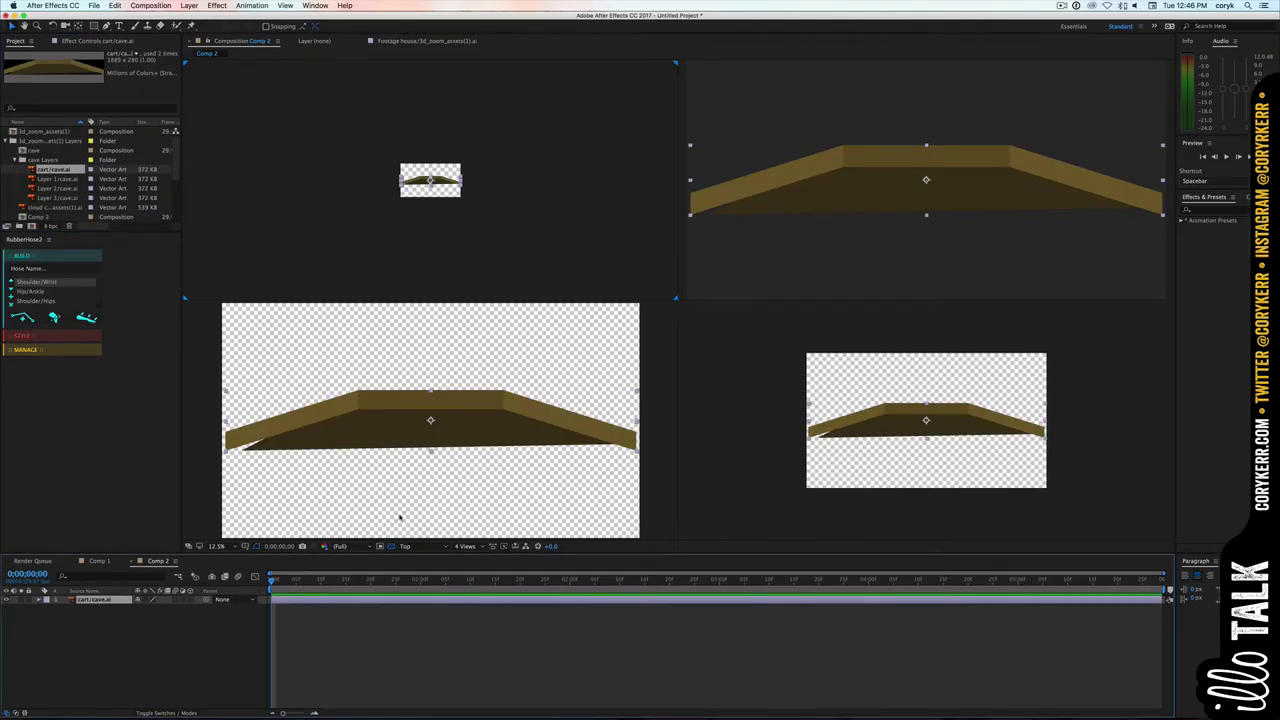
left_click(191, 600)
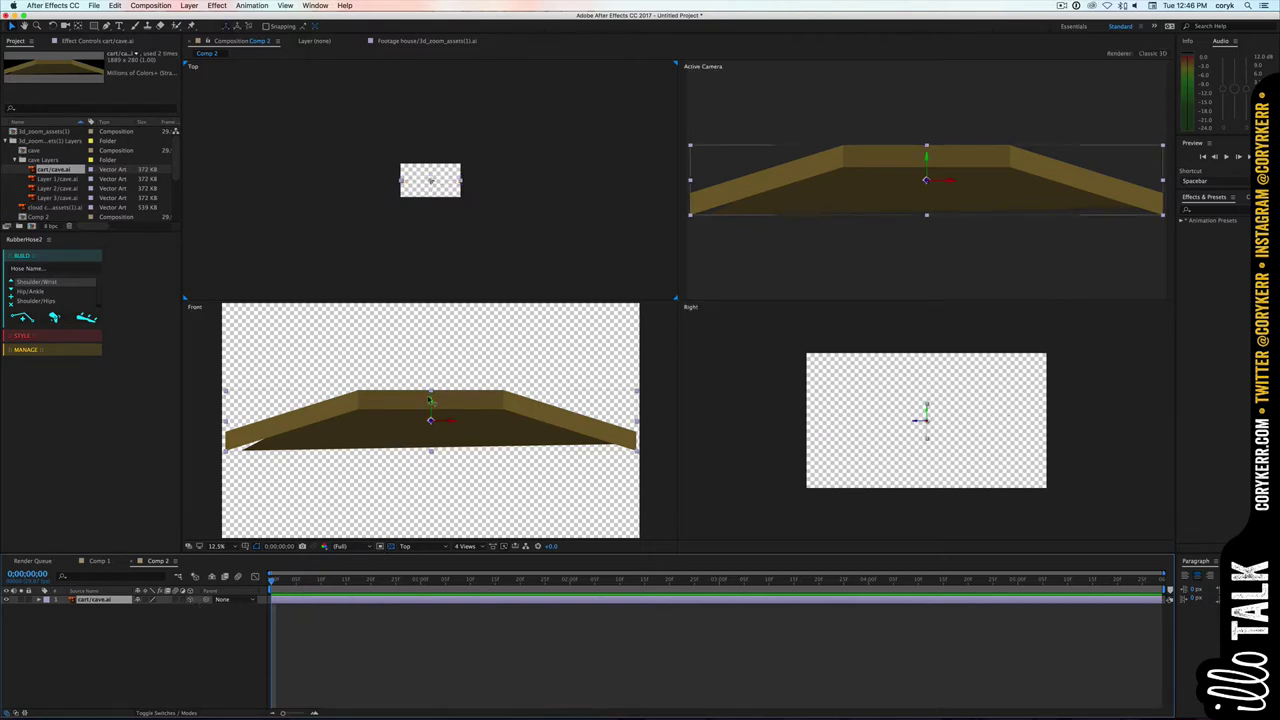
- Lower the cart platform to the bottom edge of the frame and scale it to 115%
left_click_drag(430, 400, 425, 499)
key("s")
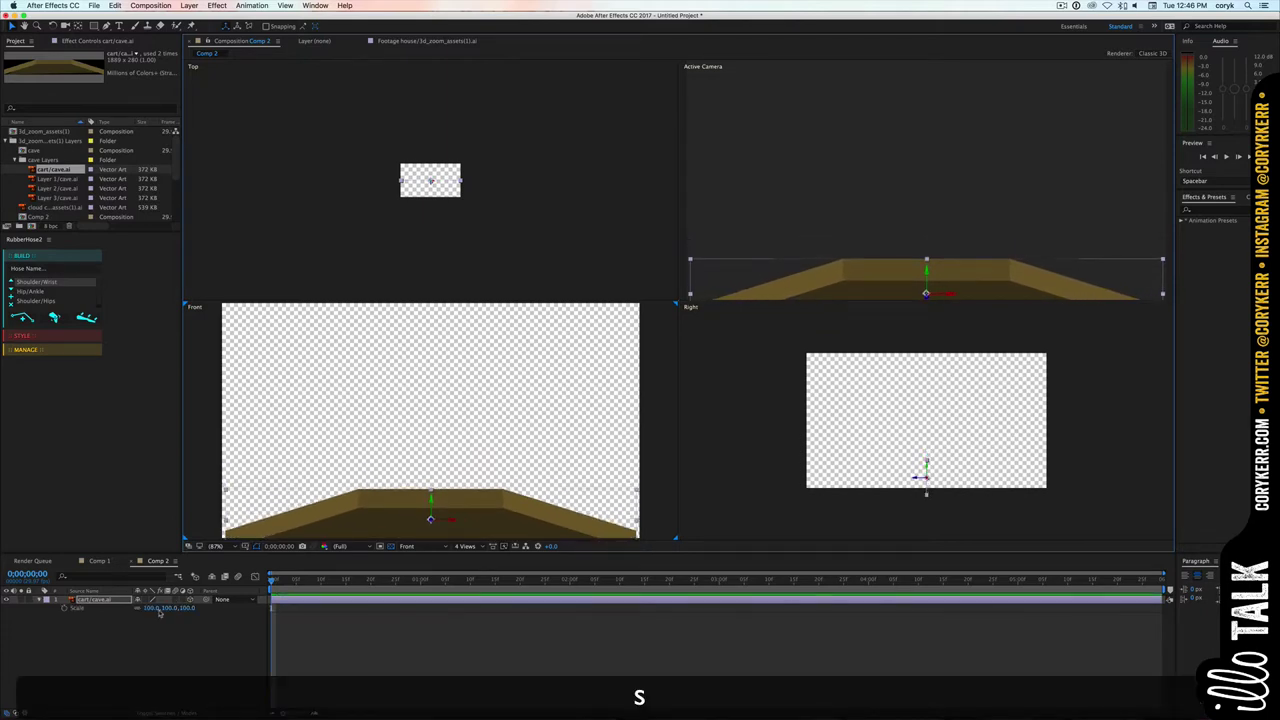
left_click_drag(159, 613, 161, 613)
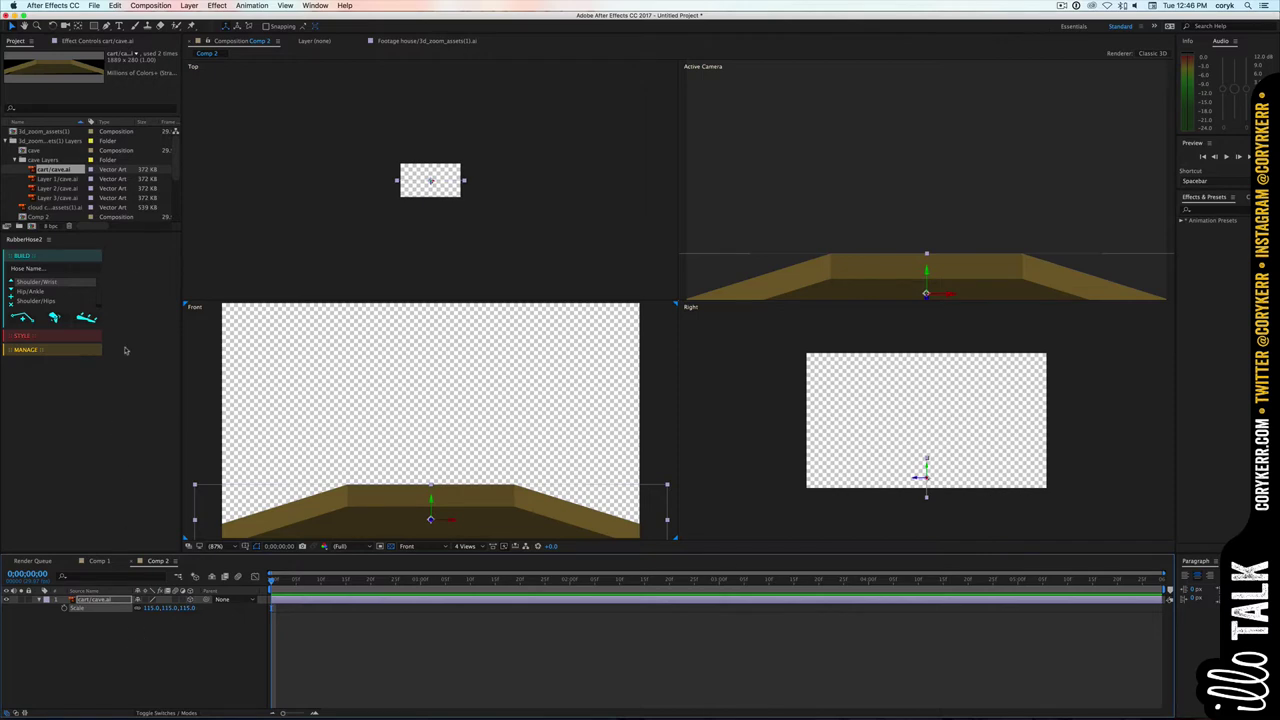
- Add Layer 1/cave.ai below the cart as a 3D layer and scale it to 108%
left_click(62, 180)
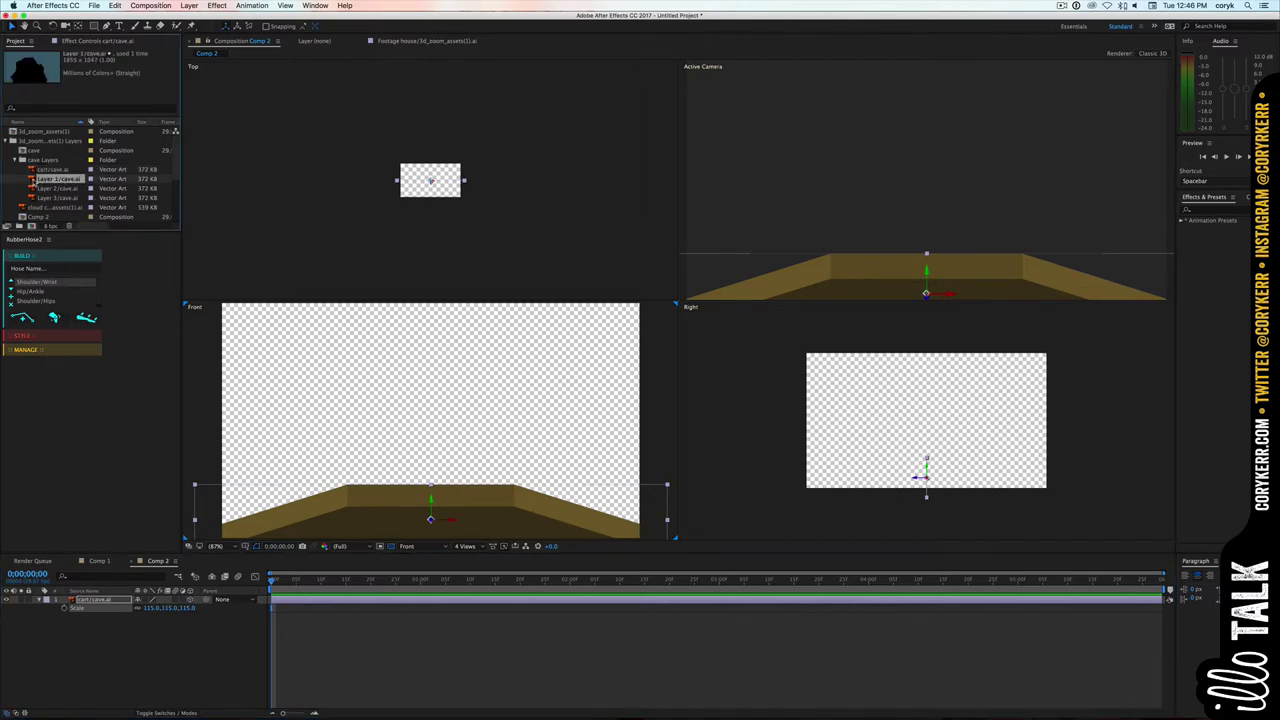
left_click_drag(32, 500, 56, 618)
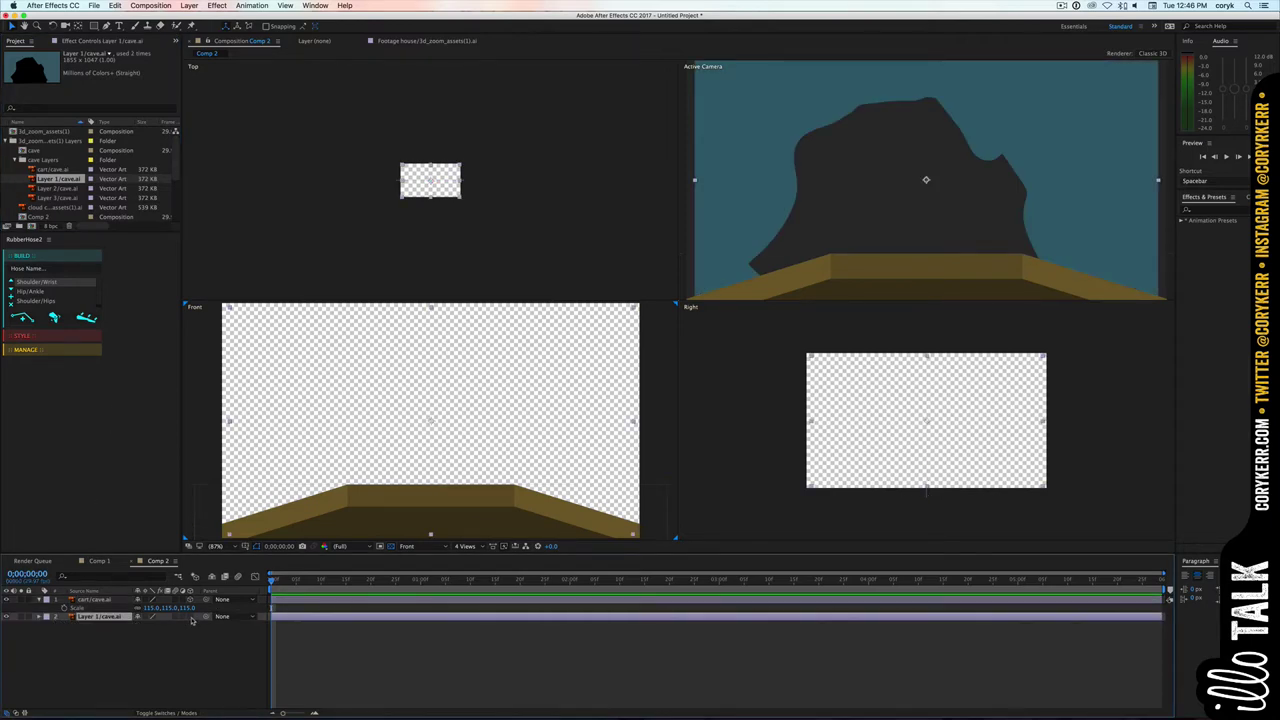
left_click(191, 617)
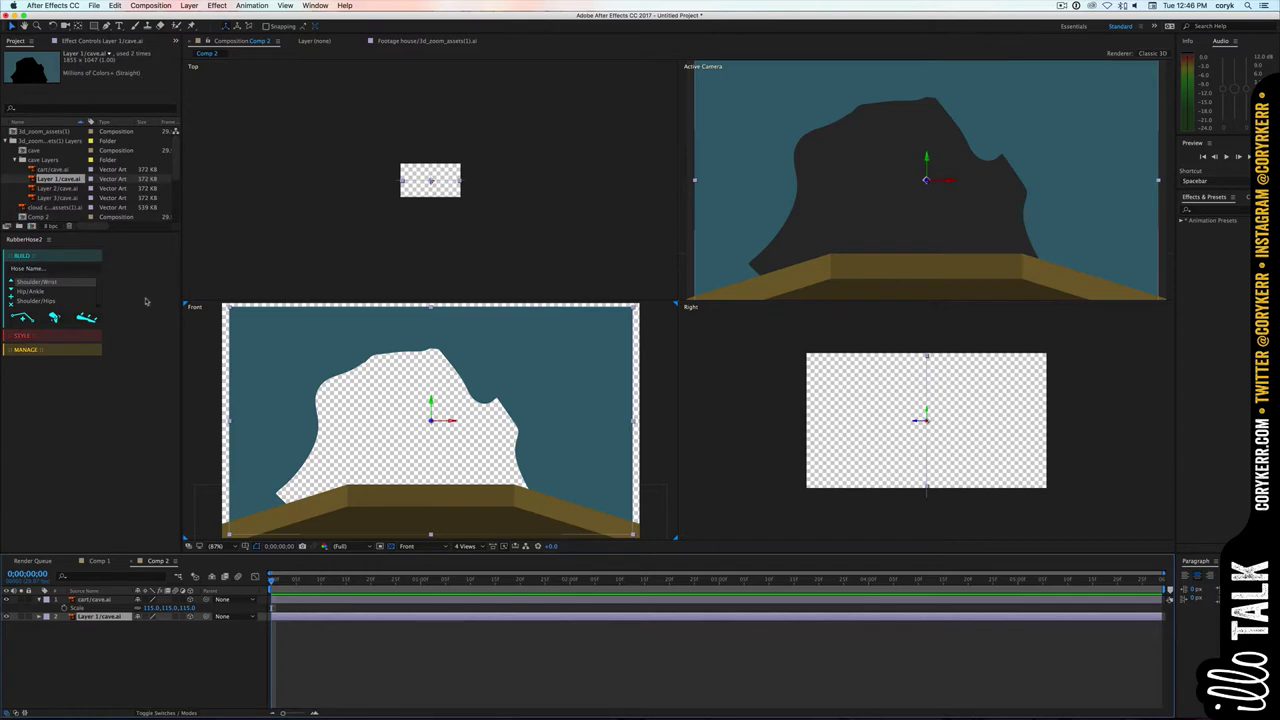
key("s")
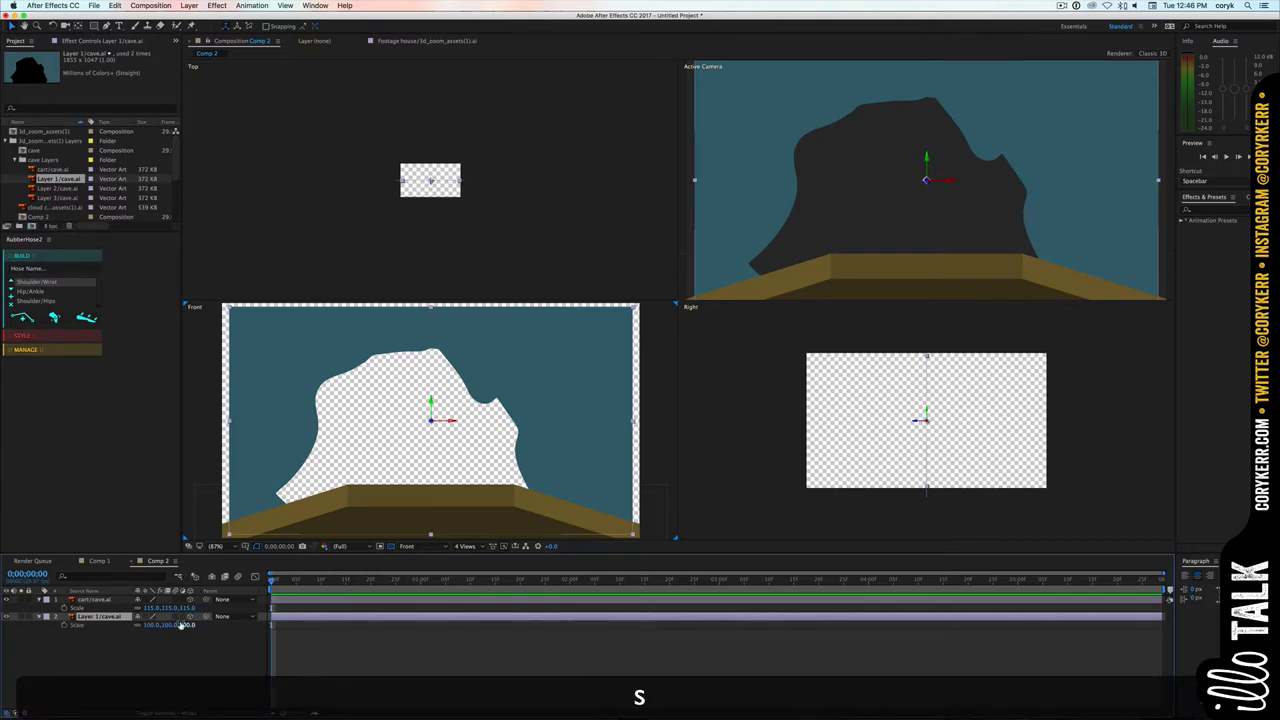
left_click_drag(186, 624, 194, 624)
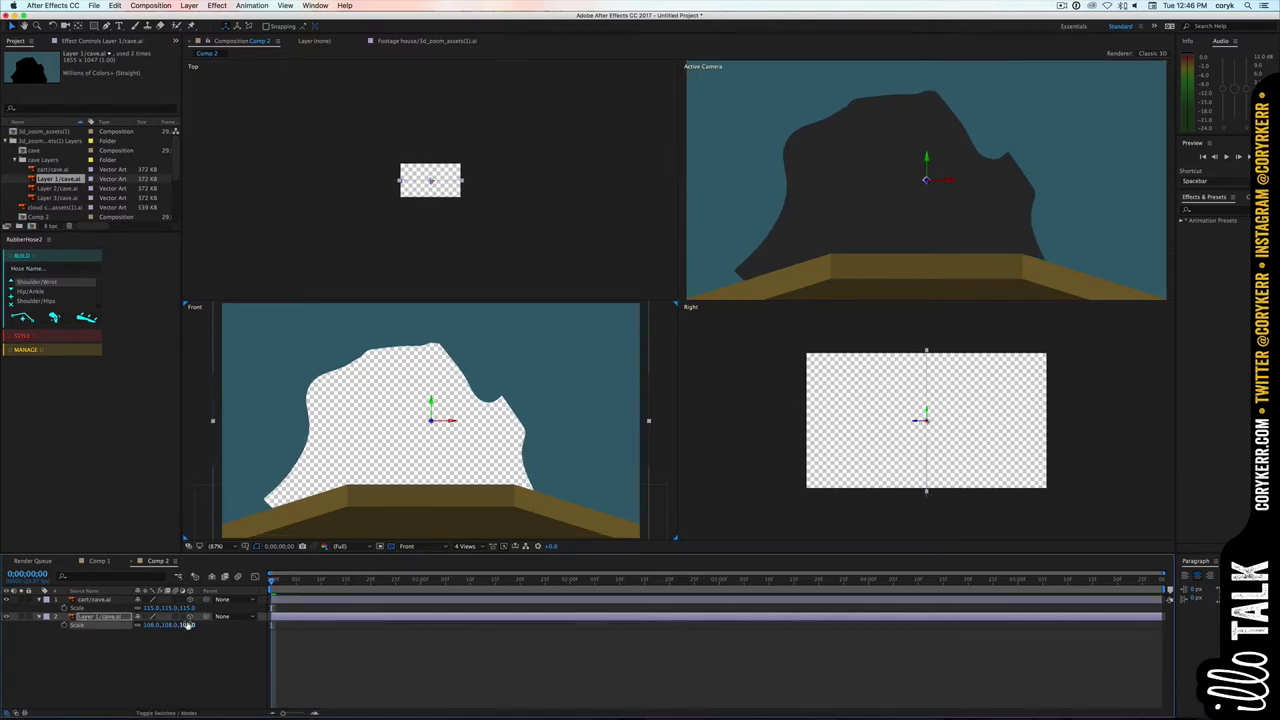
- Add Layer 2/cave.ai beneath Layer 1 as a 3D layer and scale it to 106%
left_click(57, 188)
left_click_drag(52, 449, 63, 631)
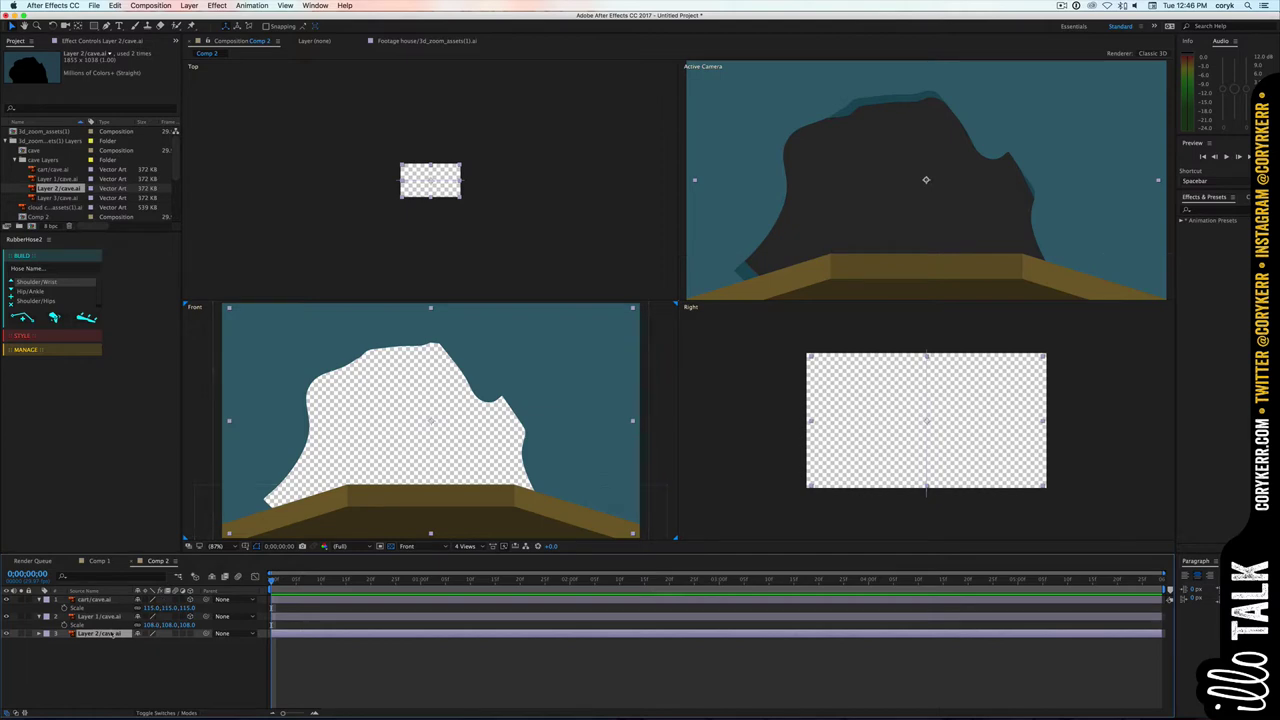
left_click(190, 634)
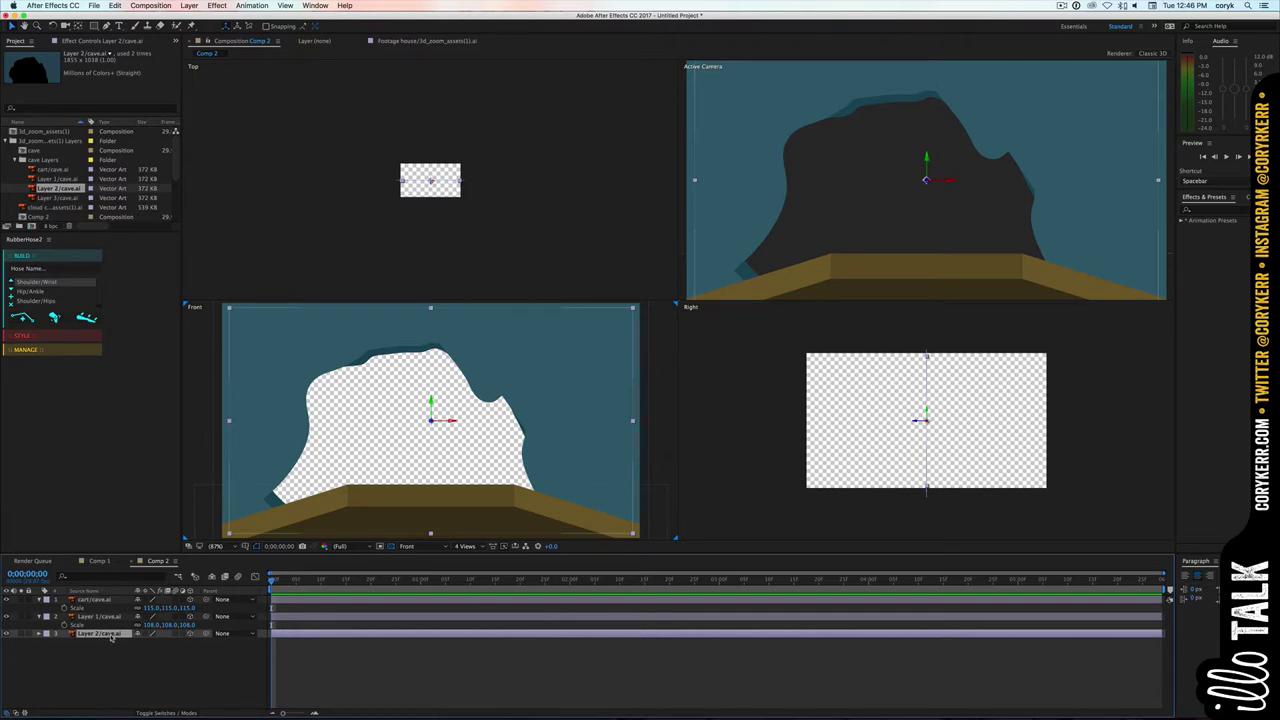
key("s")
left_click_drag(145, 641, 149, 642)
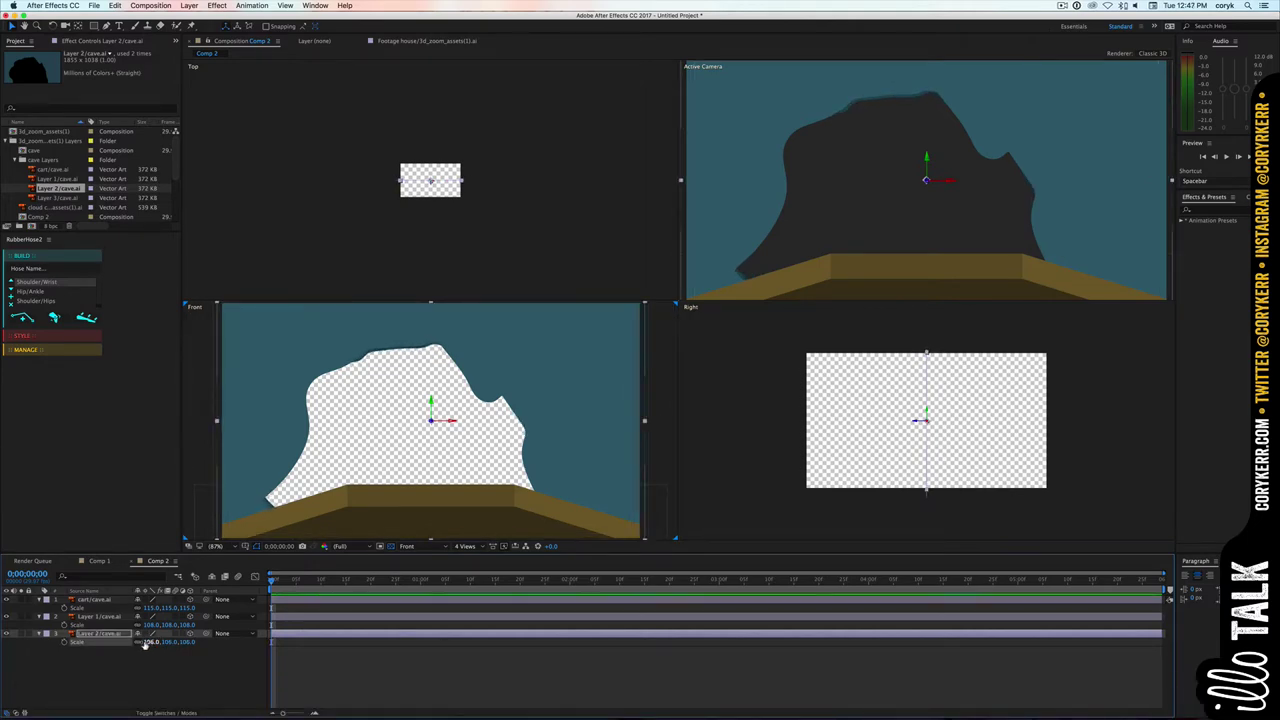
- Add Layer 3/cave.ai at the bottom of the layer stack as a 3D layer and scale it to 107%
left_click(40, 199)
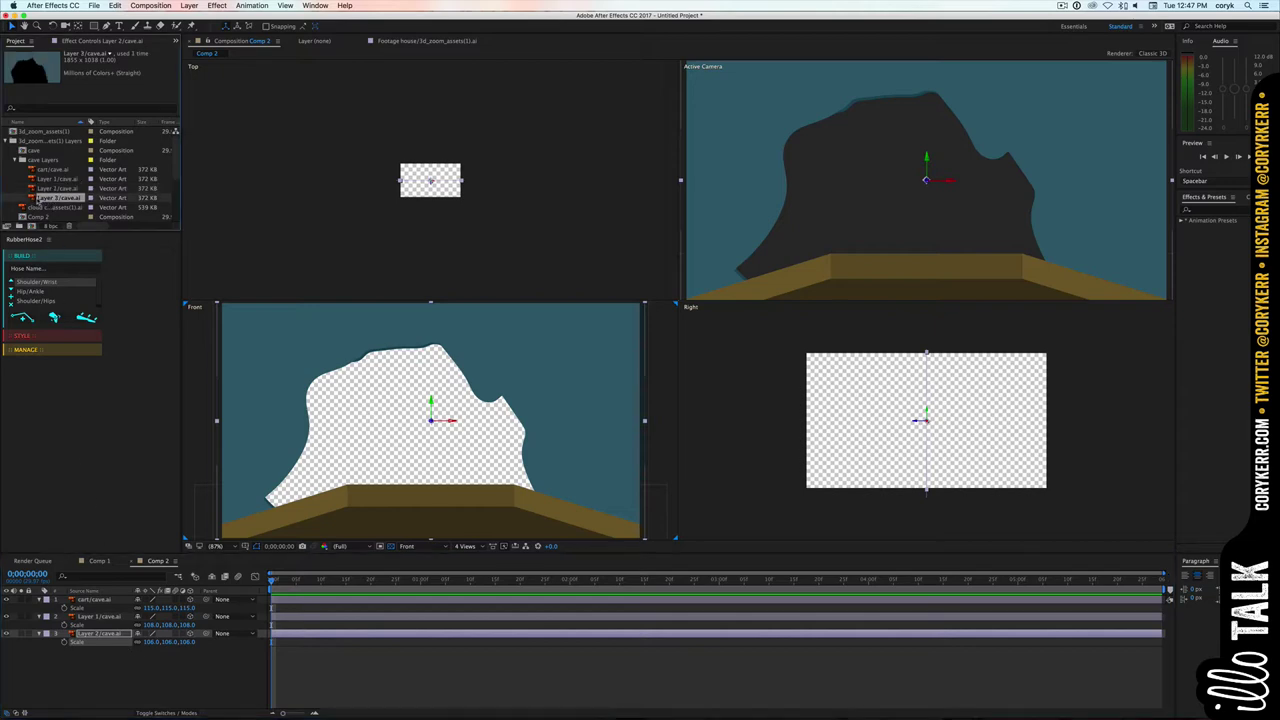
left_click_drag(32, 200, 56, 650)
key("s")
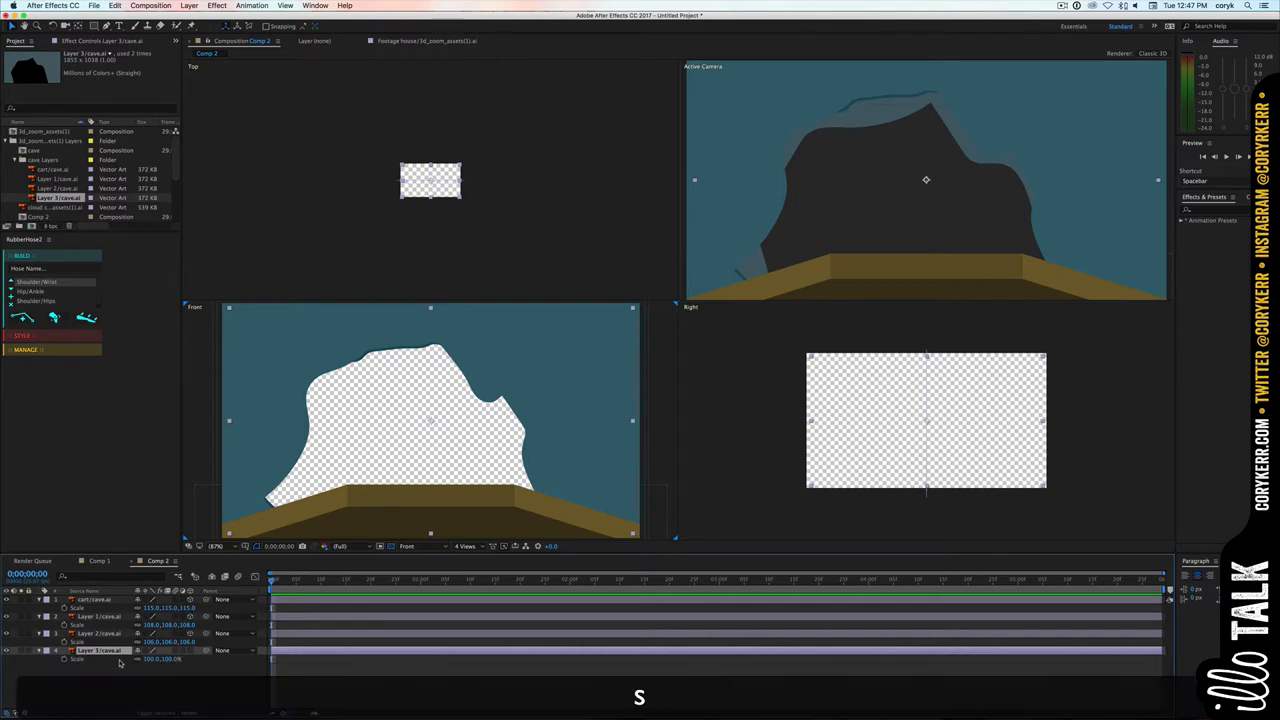
left_click(190, 651)
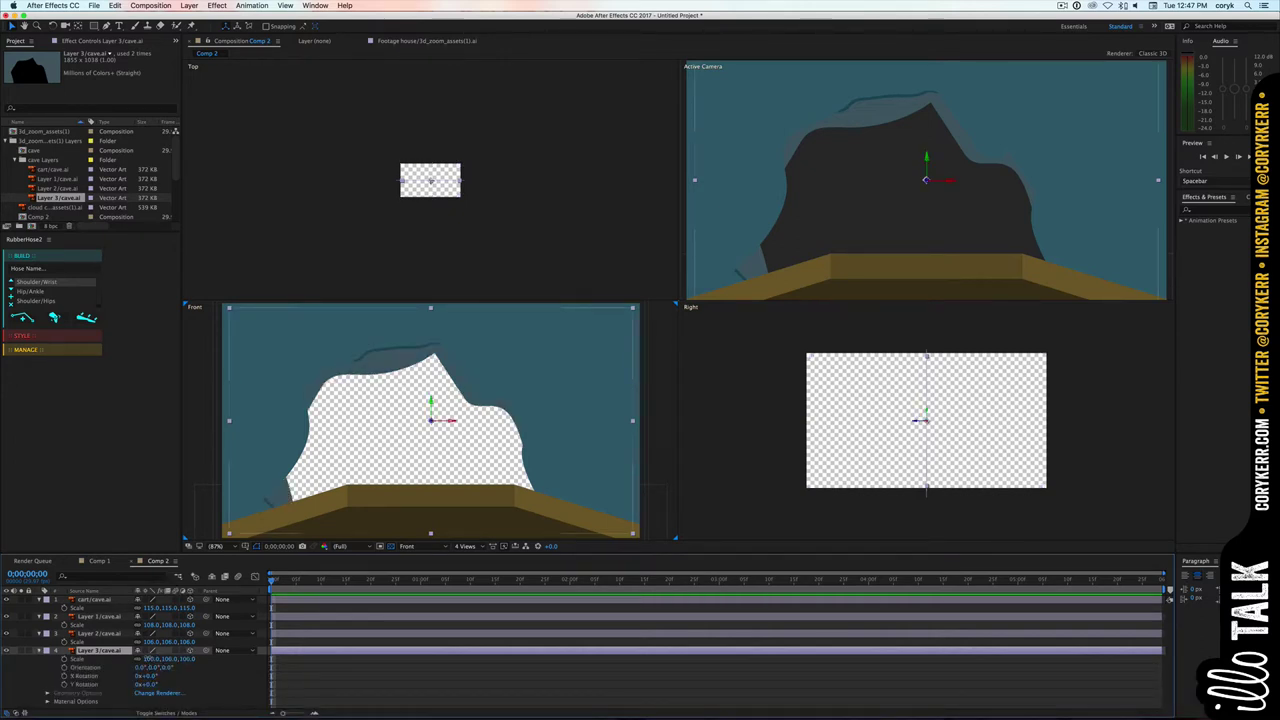
left_click_drag(158, 660, 165, 662)
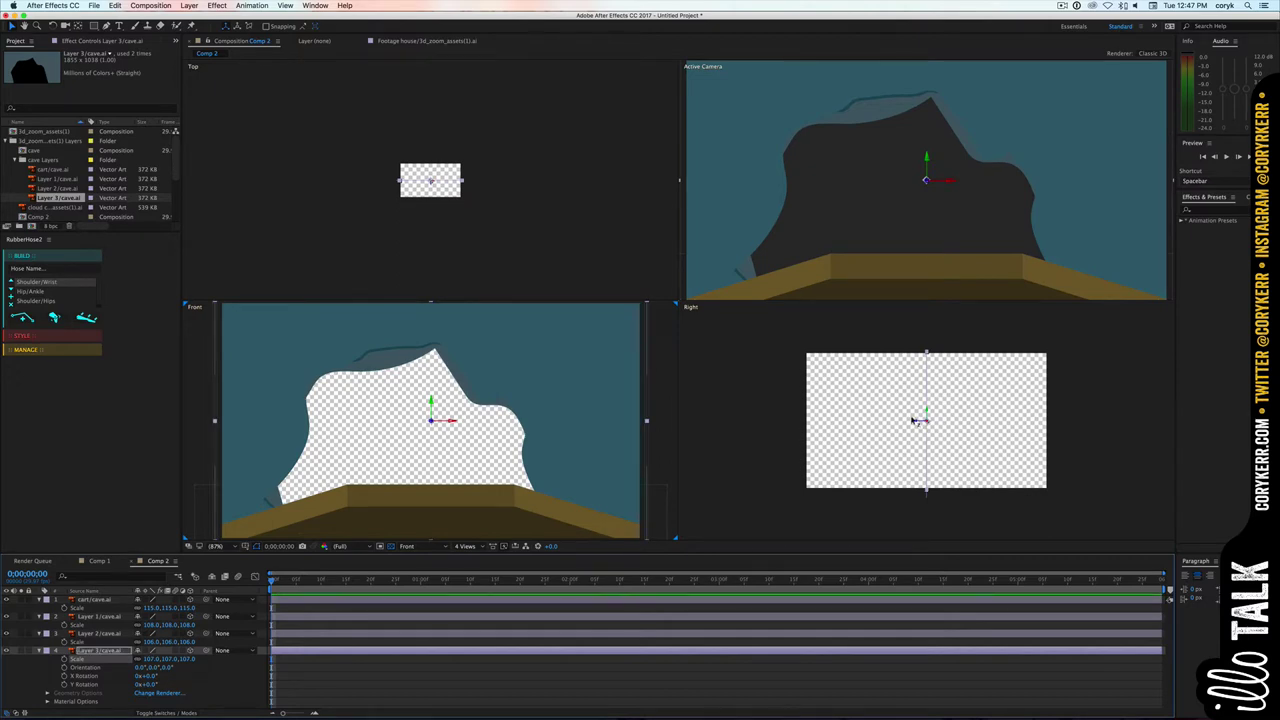
- Spread the cave layers in Z depth: Layer 3 farthest back, Layer 2 about half as far back, and Layer 1 forward
left_click_drag(913, 420, 1022, 420)
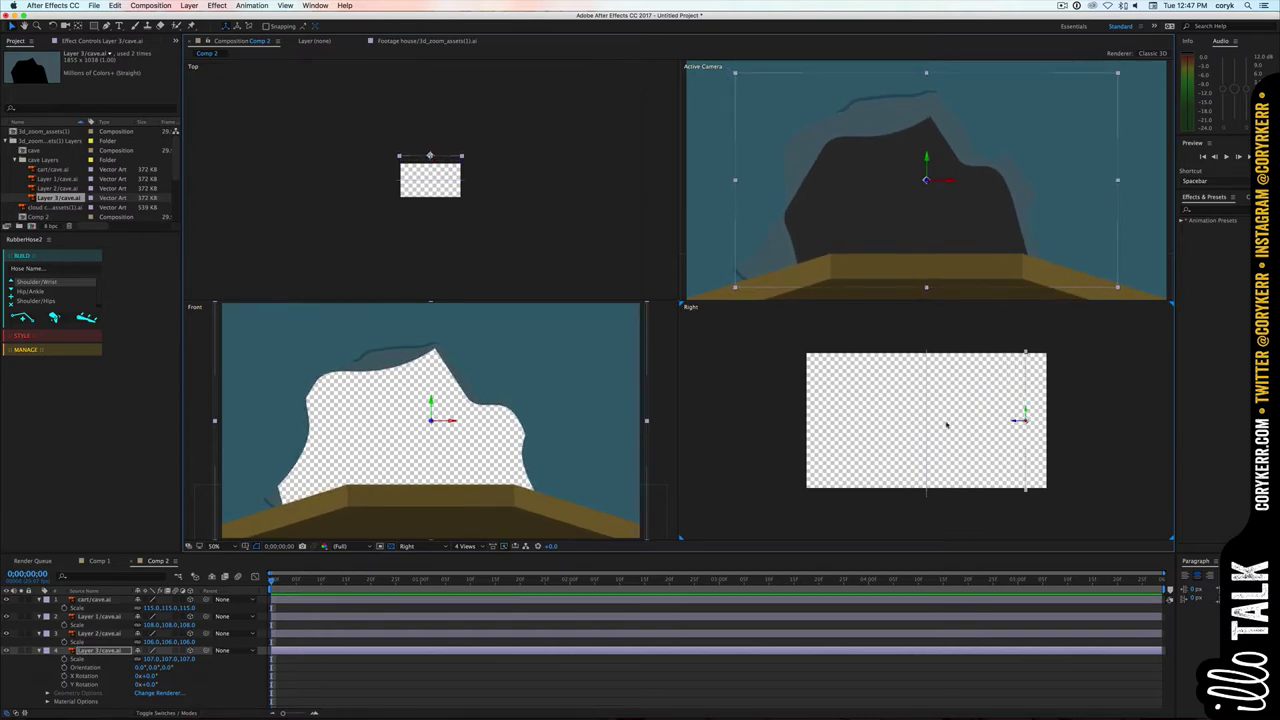
left_click(98, 634)
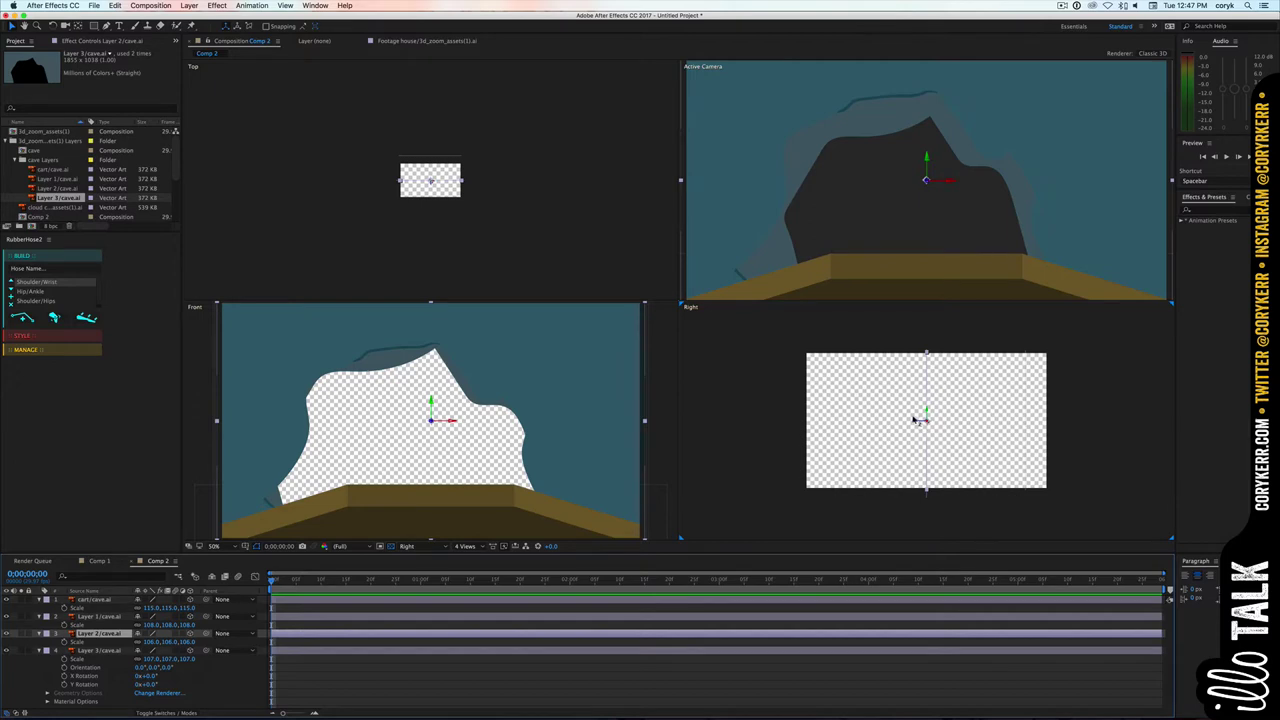
left_click_drag(917, 420, 971, 420)
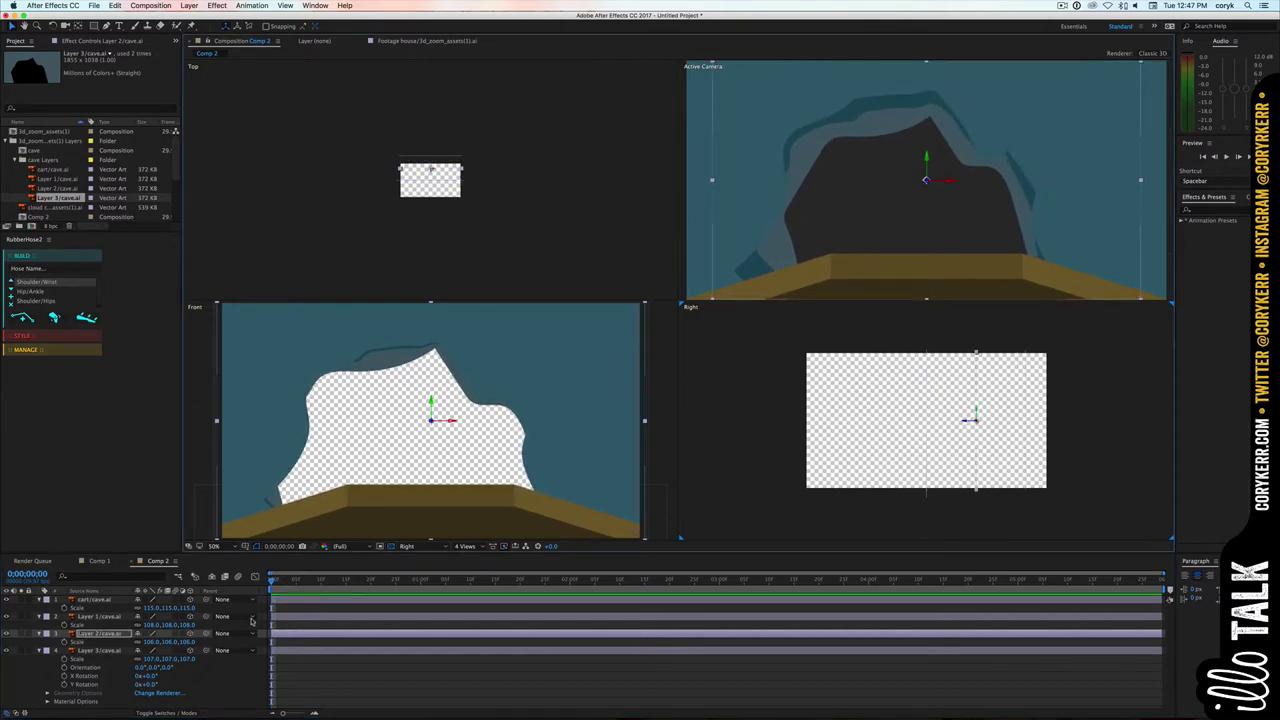
left_click(100, 616)
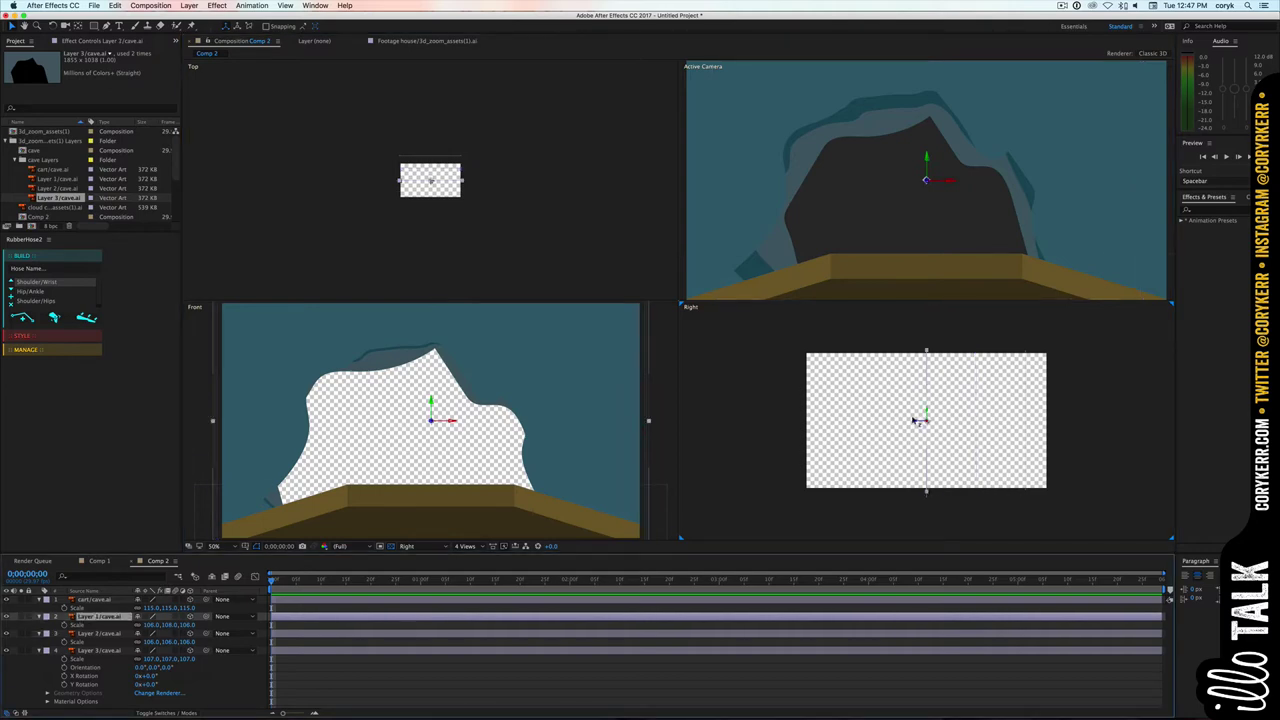
left_click_drag(917, 421, 861, 418)
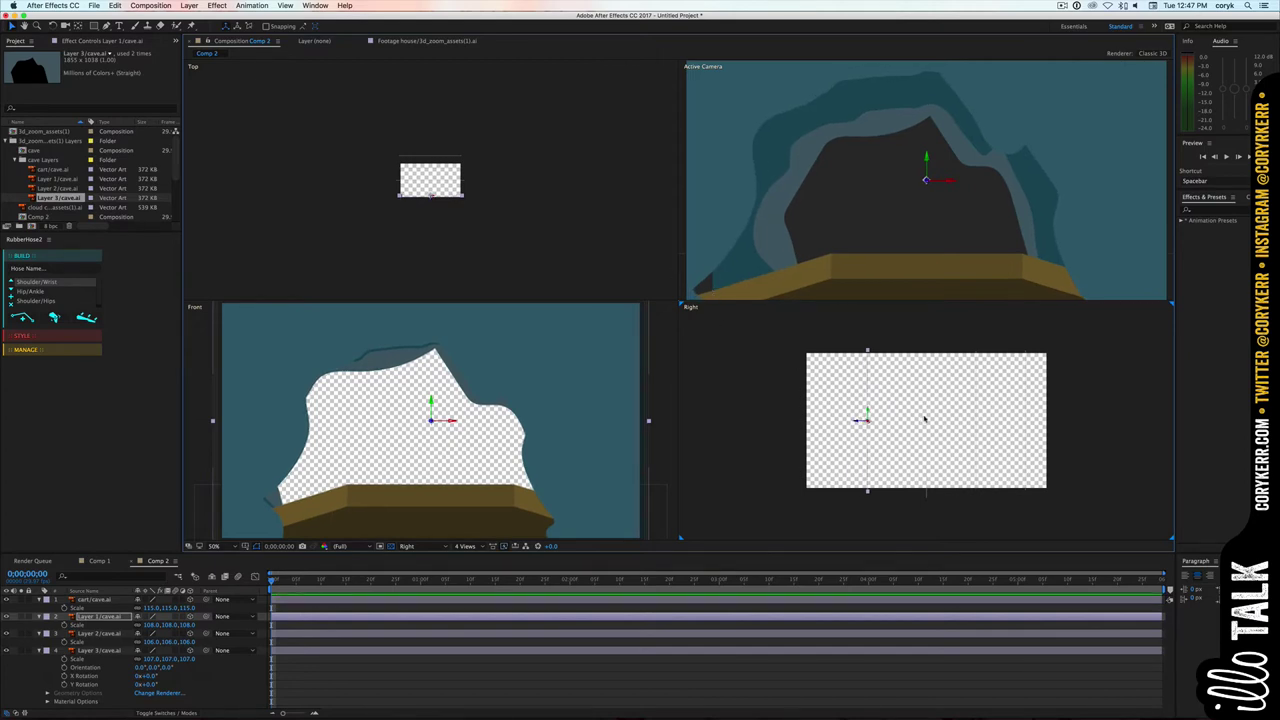
- Move the cart platform forward in depth, in front of Layer 1, and raise it slightly
left_click(975, 422)
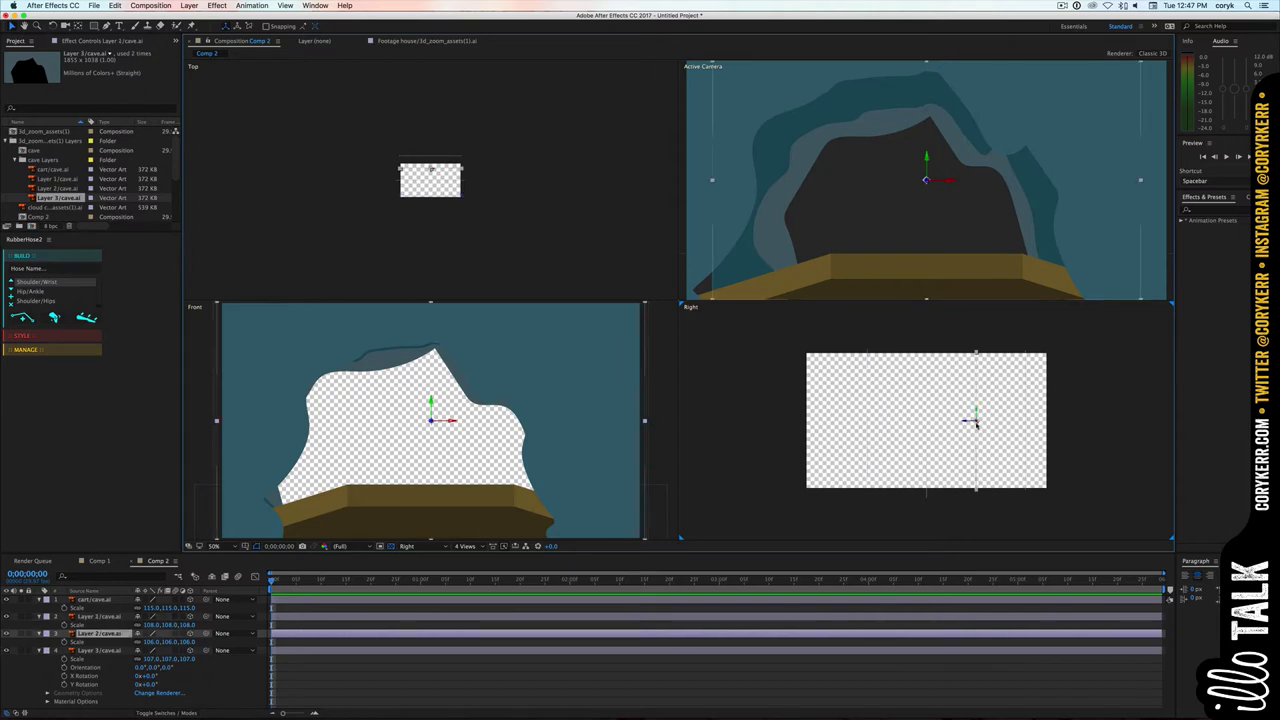
left_click(926, 436)
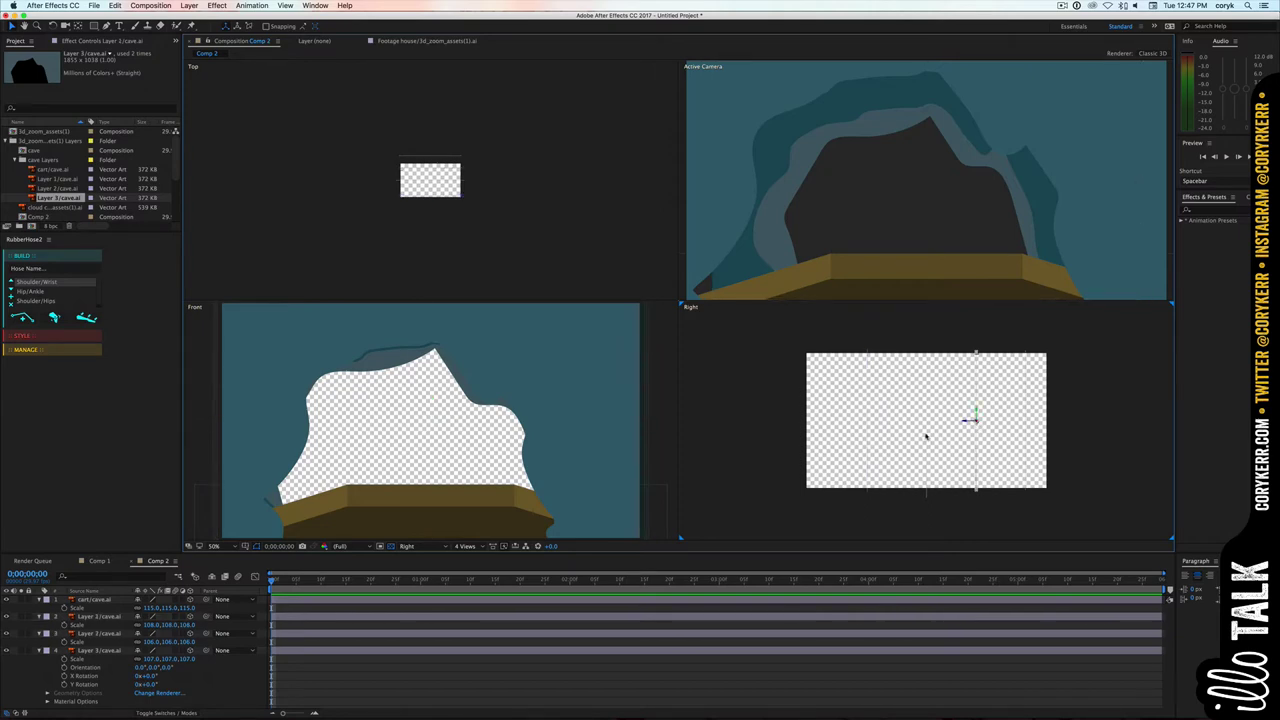
left_click(924, 494)
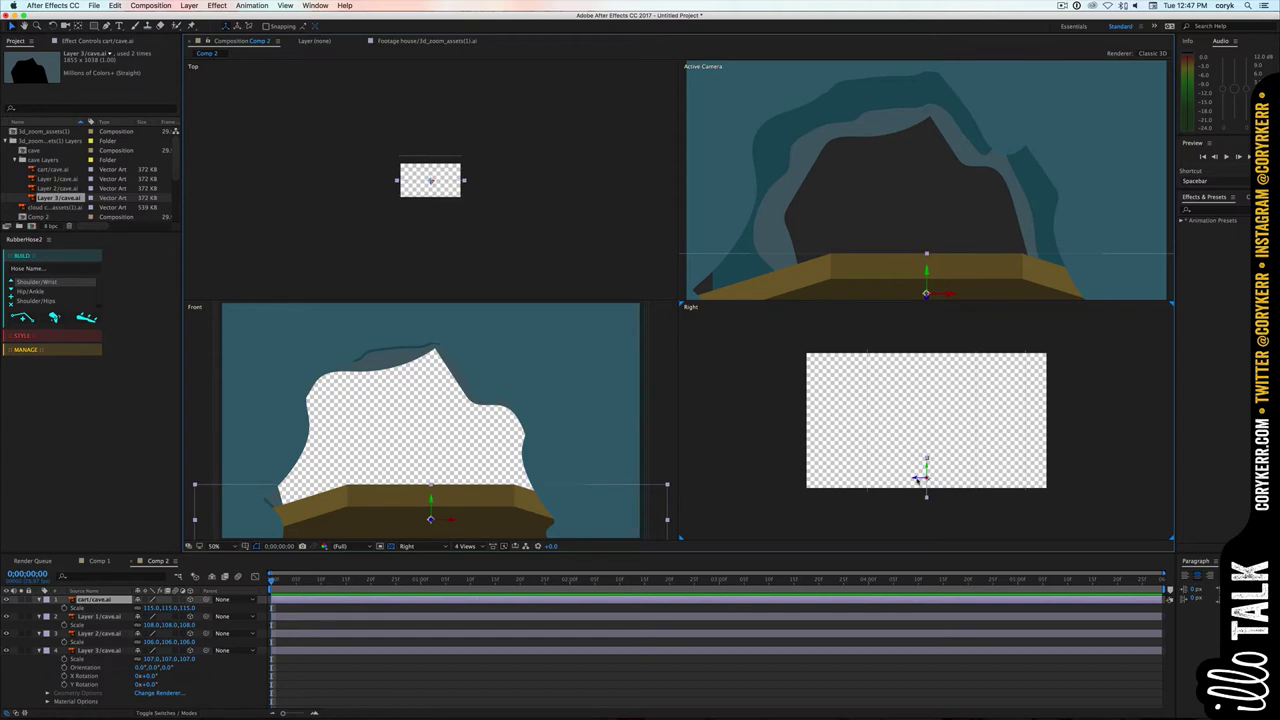
left_click_drag(913, 477, 810, 440)
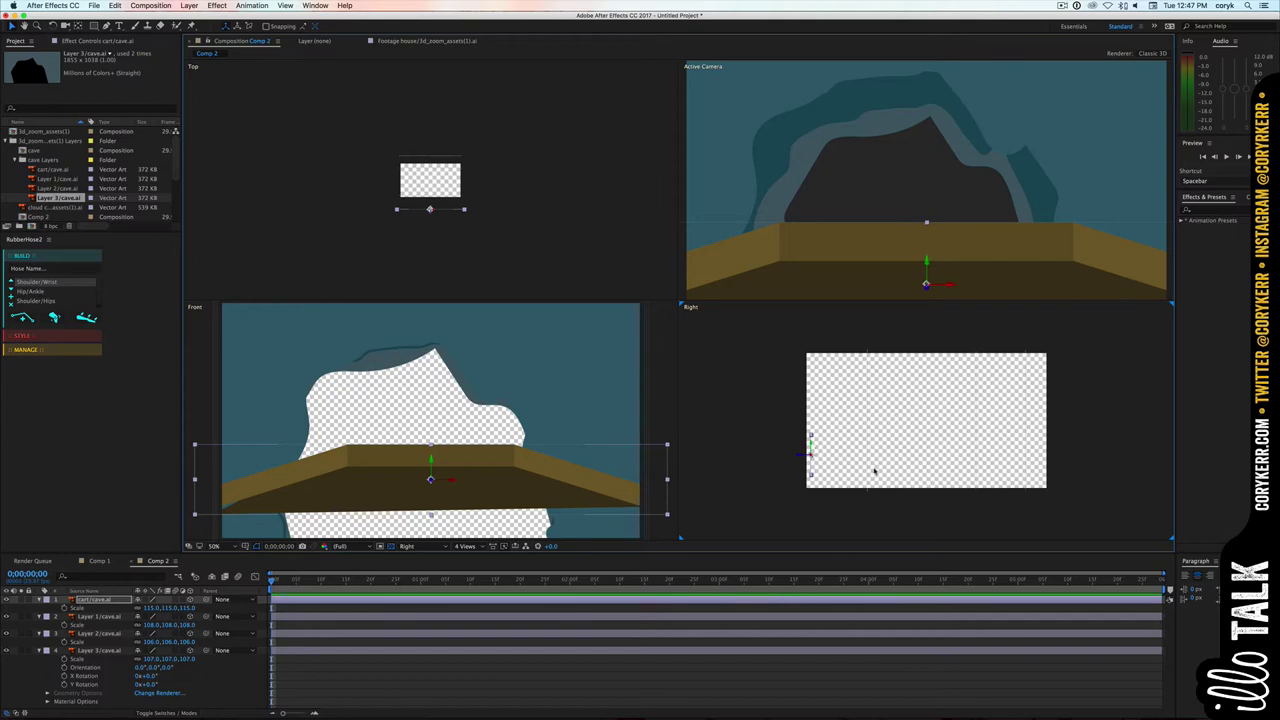
- Fine-tune the depth spacing by bringing Layers 1 and 3 slightly forward and Layer 2 forward close to the scene's center
left_click(866, 411)
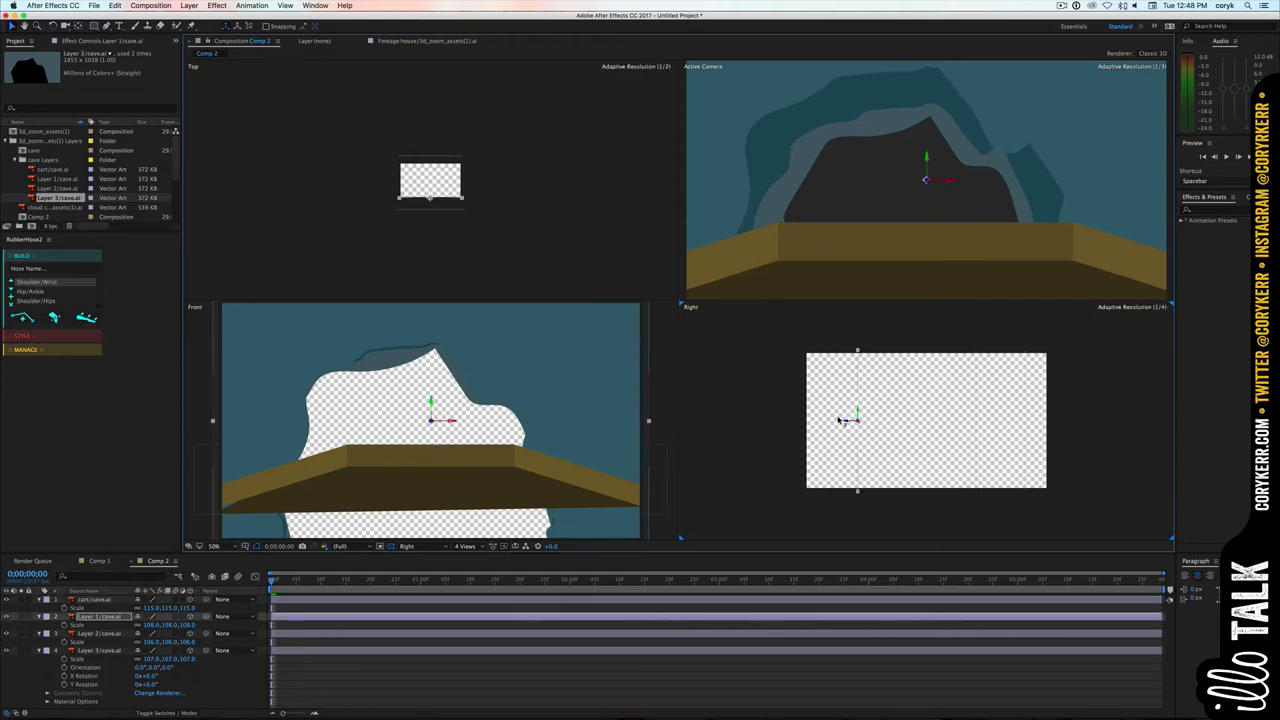
left_click(948, 426)
left_click(959, 427)
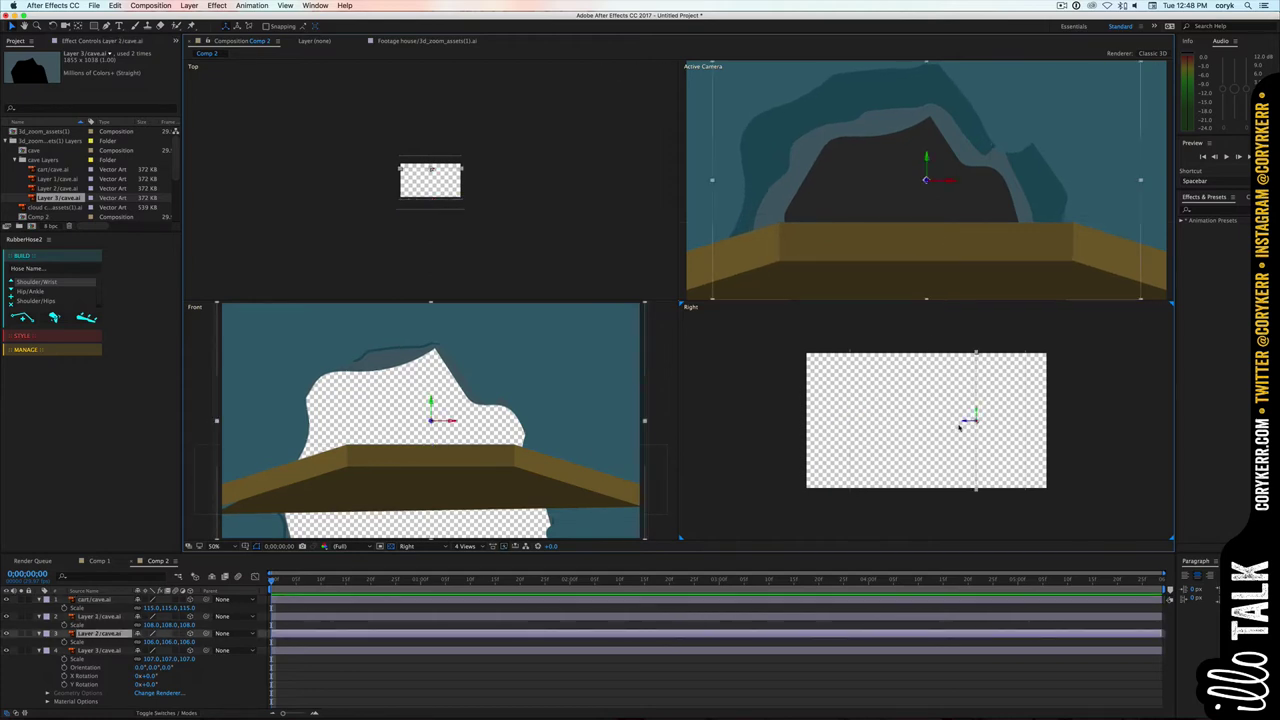
left_click_drag(962, 421, 921, 420)
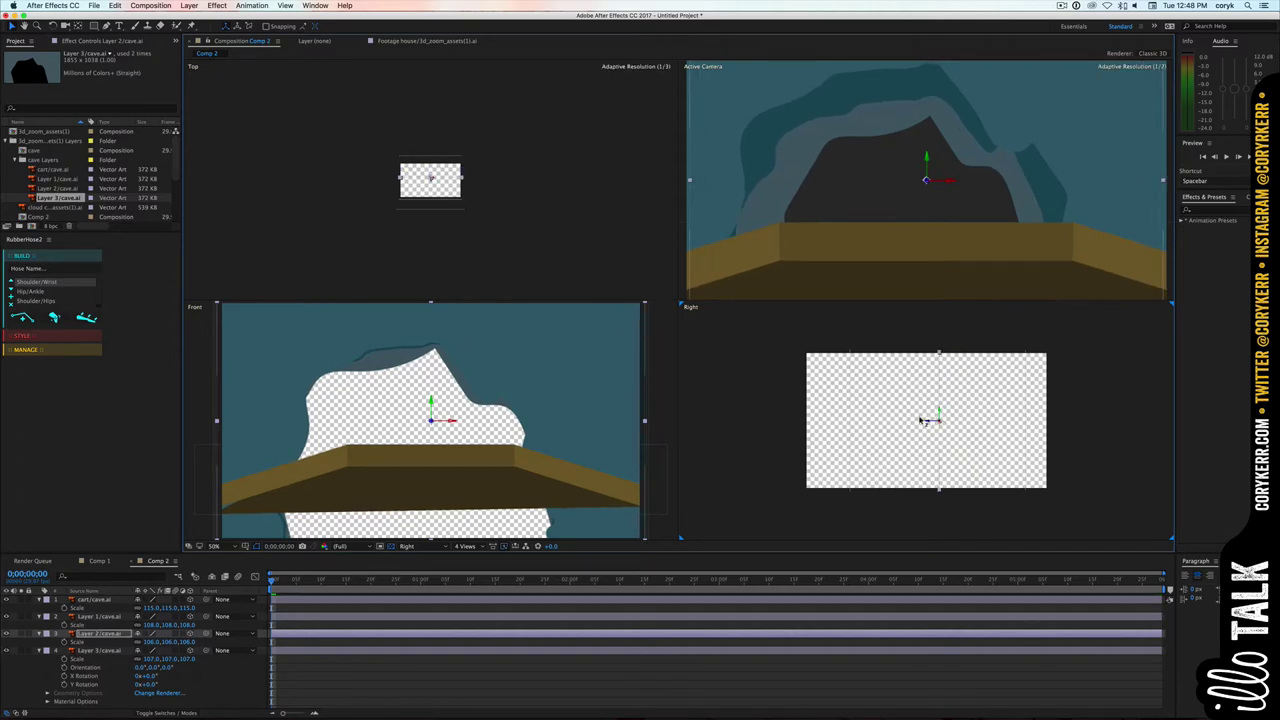
left_click(1015, 422)
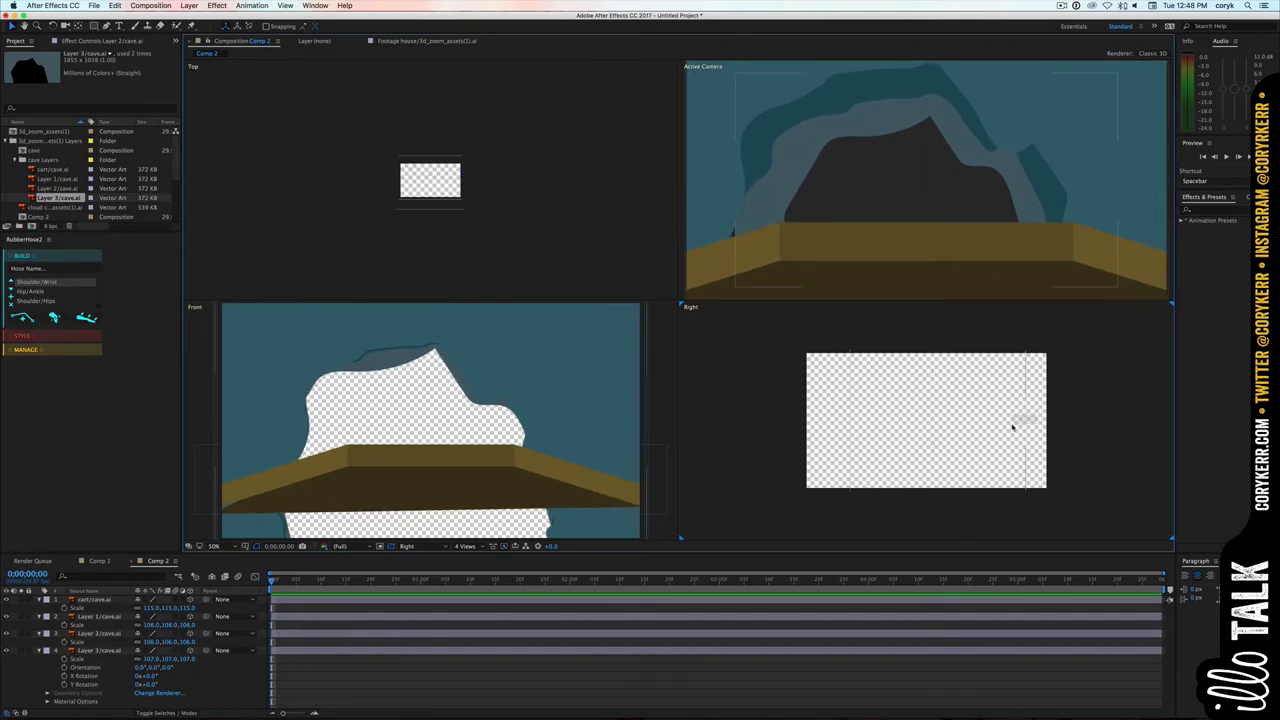
left_click_drag(1013, 420, 1007, 420)
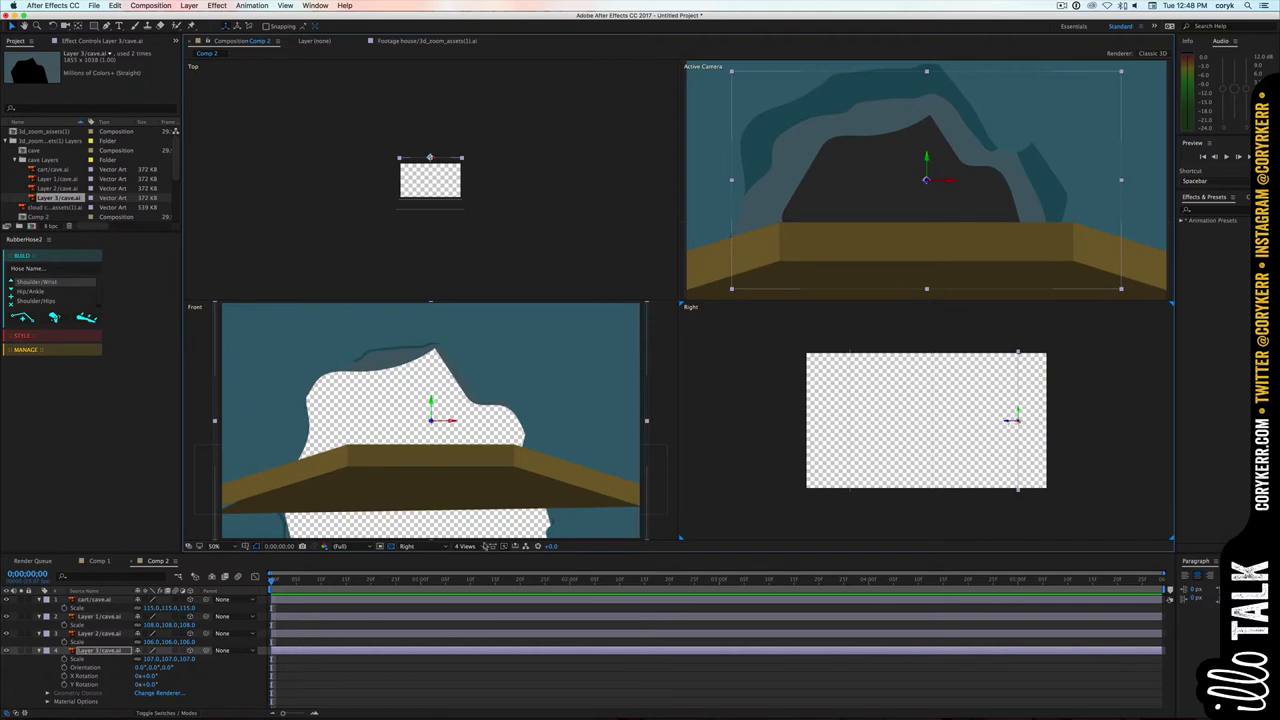
- Create a two-node camera with the 28mm preset in the composition
right_click(509, 249)
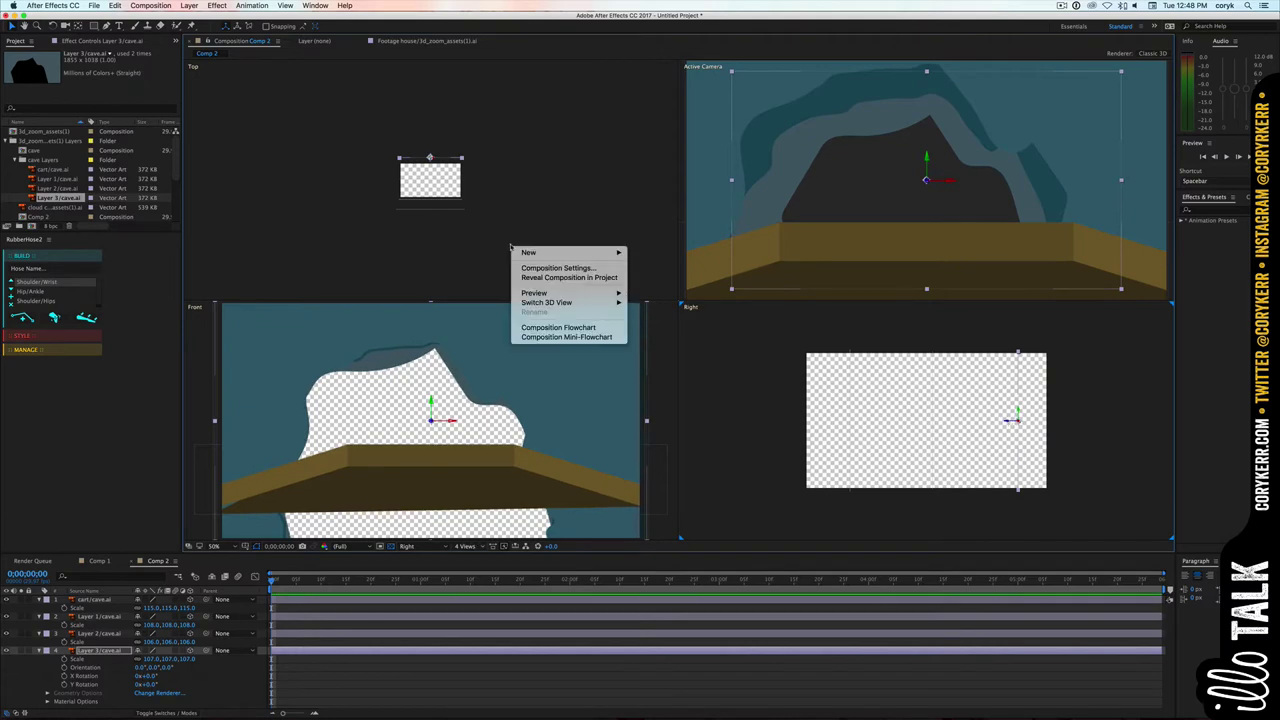
left_click(703, 374)
right_click(715, 375)
mouse_move(745, 383)
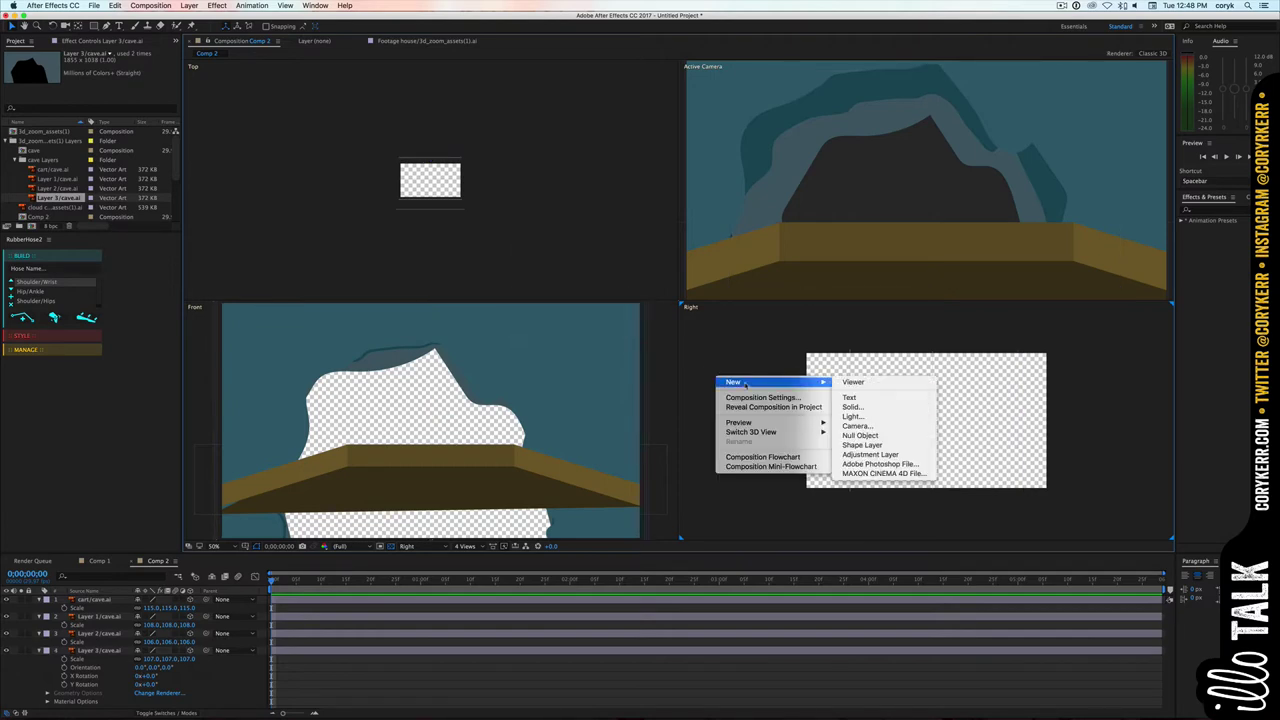
left_click(856, 427)
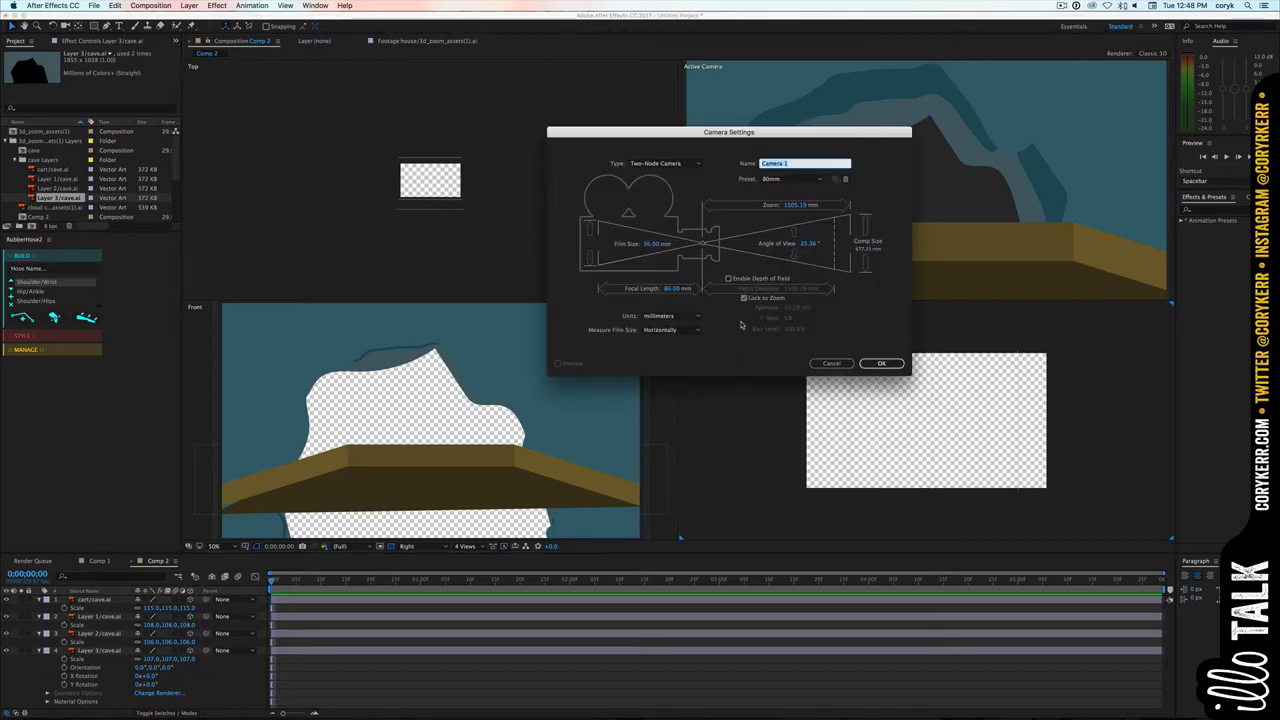
left_click(820, 179)
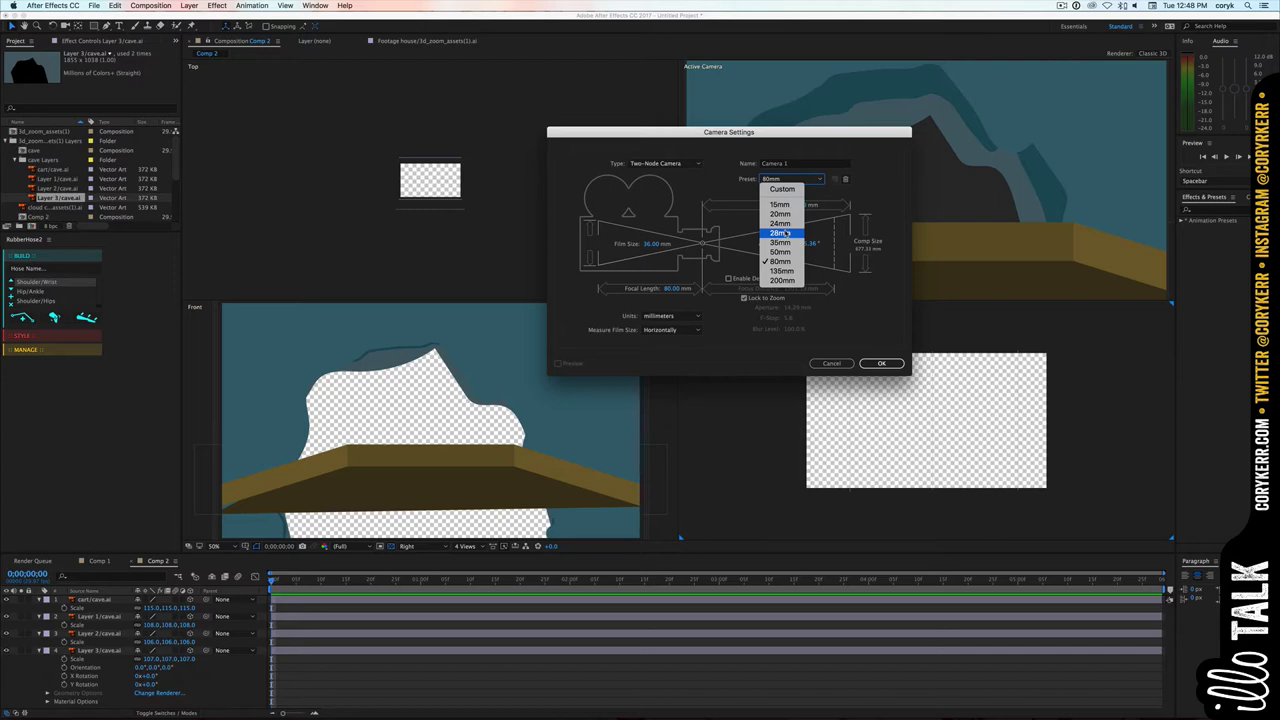
key("Escape")
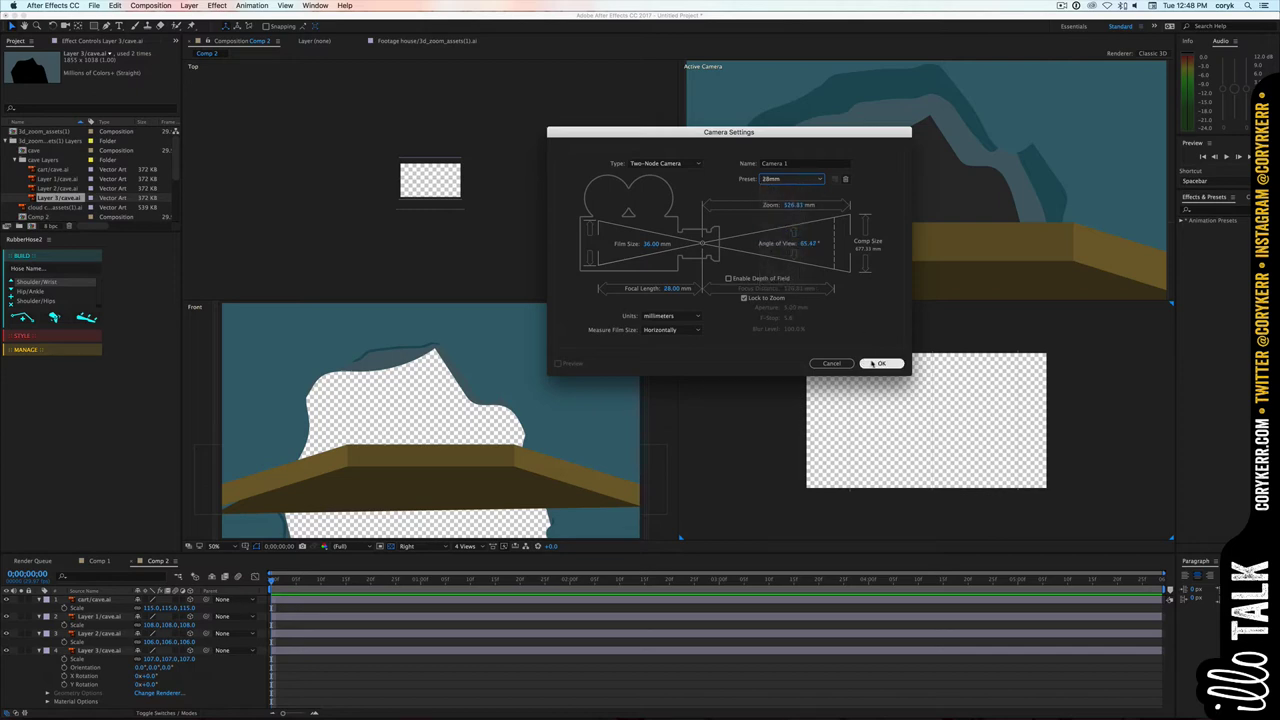
left_click(876, 364)
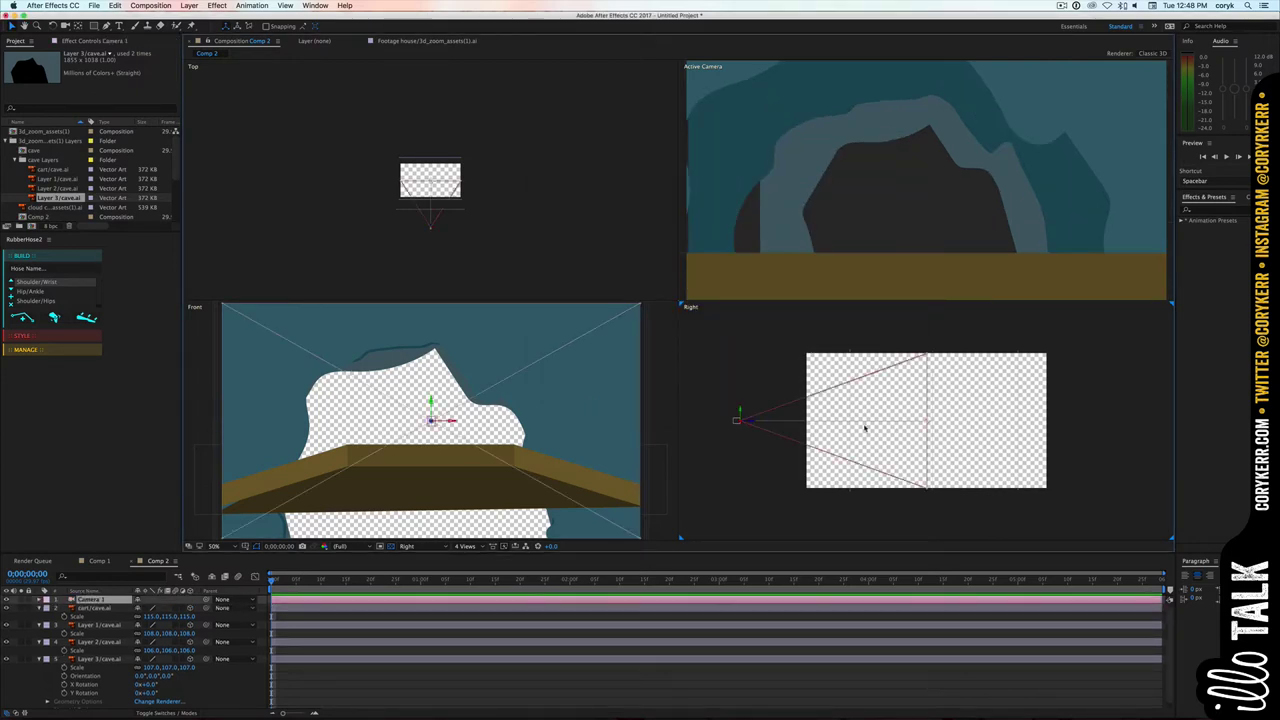
- Parent the cart layer to Camera 1 and pull the camera back in Z until the whole cave is in view
left_click_drag(748, 421, 705, 415)
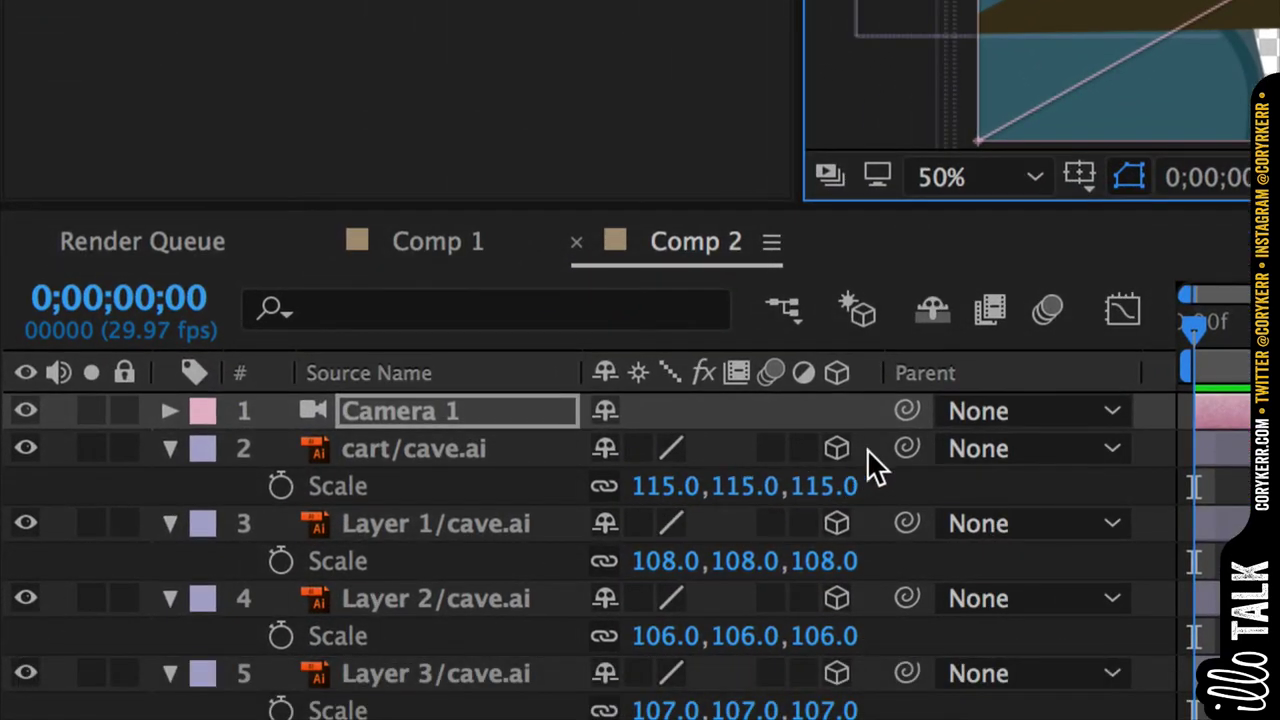
left_click_drag(906, 448, 497, 418)
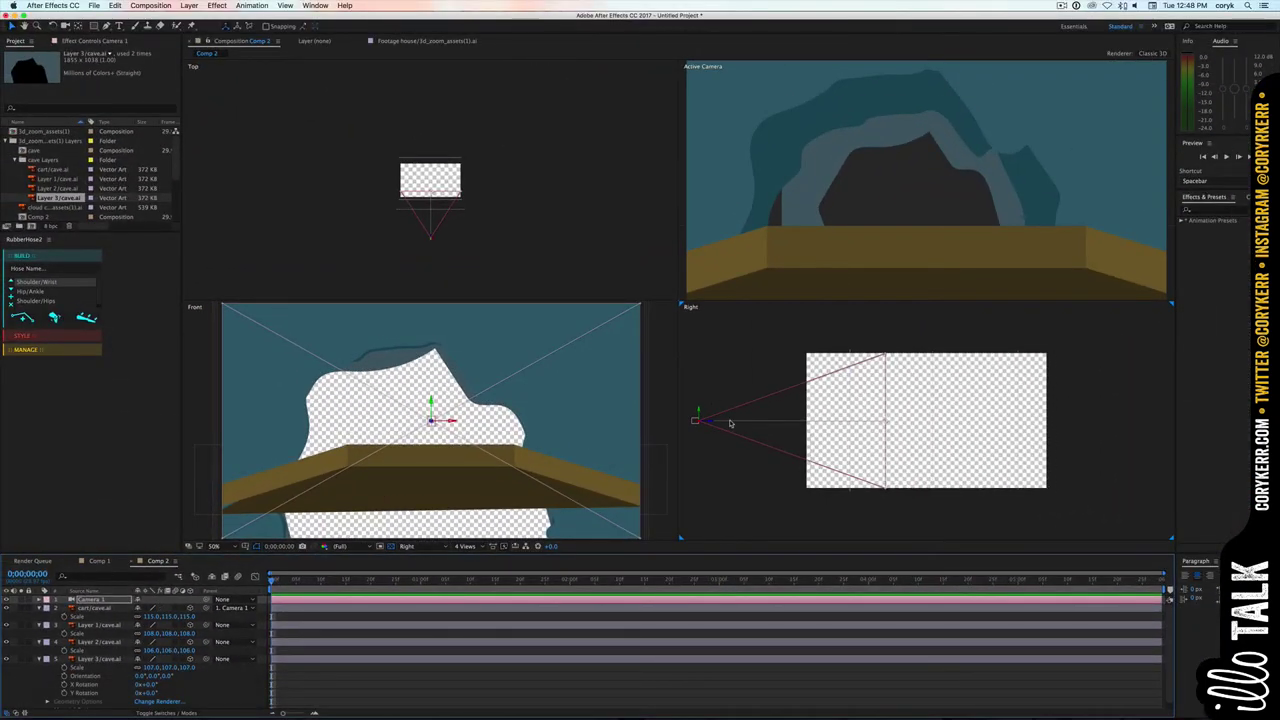
left_click_drag(707, 421, 650, 423)
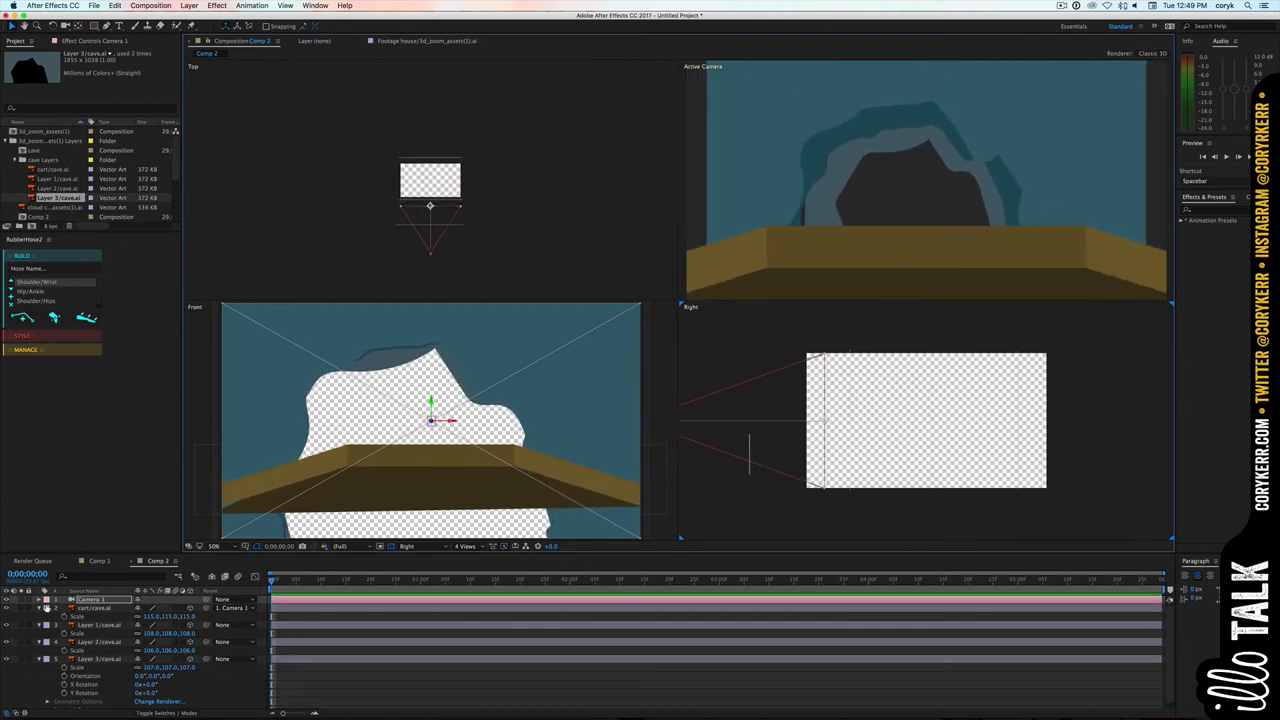
- Set starting keyframes at 0;00;00;00 for the camera's position, orientation and X, Y and Z rotation, and show all its transform properties
key("p")
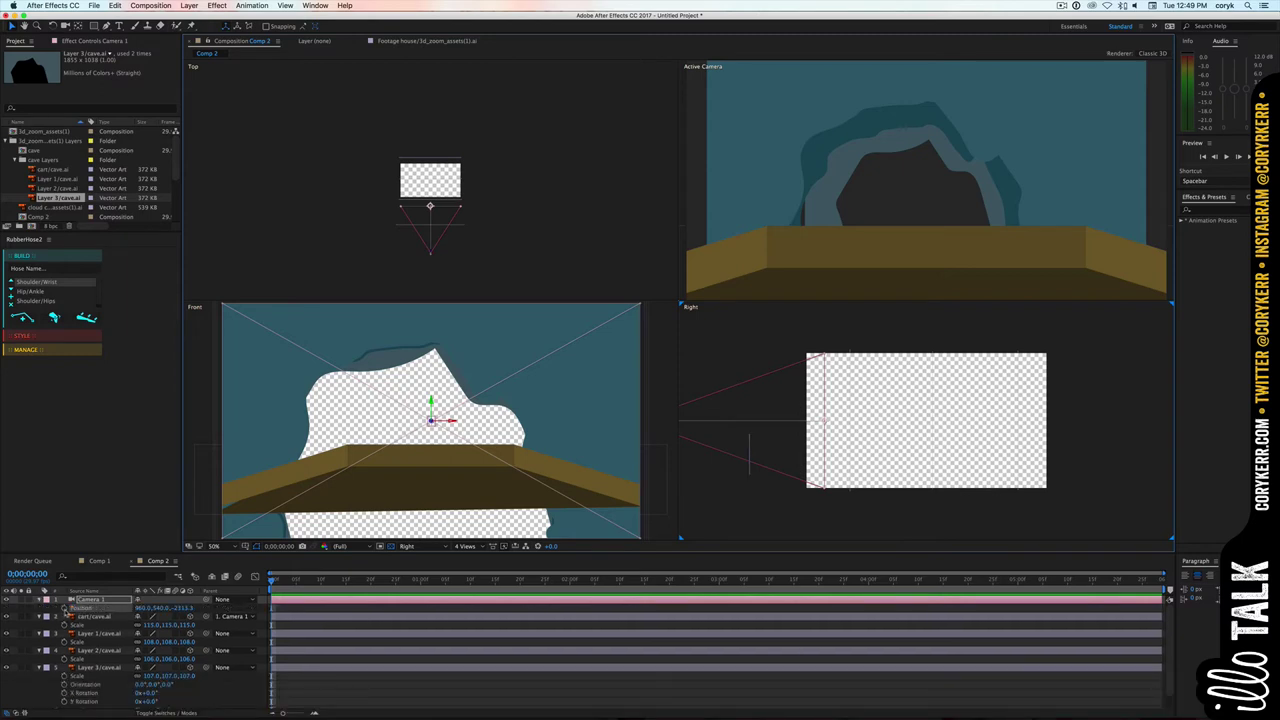
left_click(66, 609)
key("r")
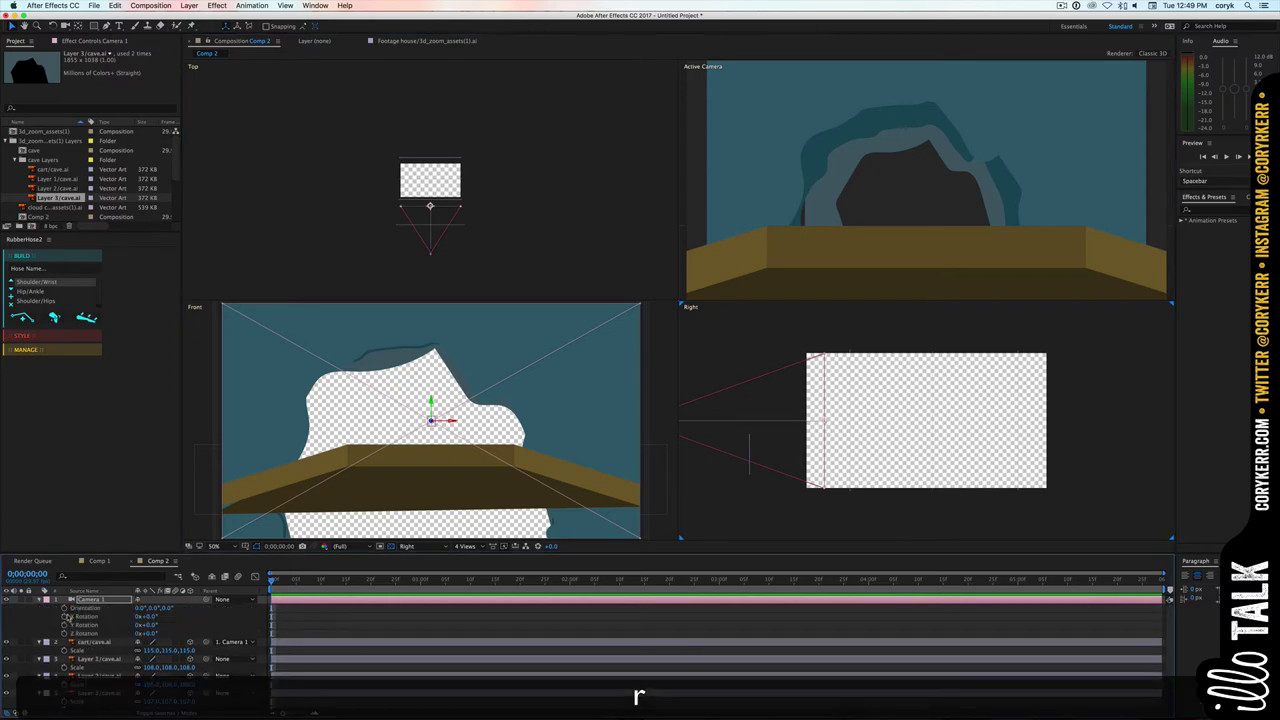
left_click(64, 617)
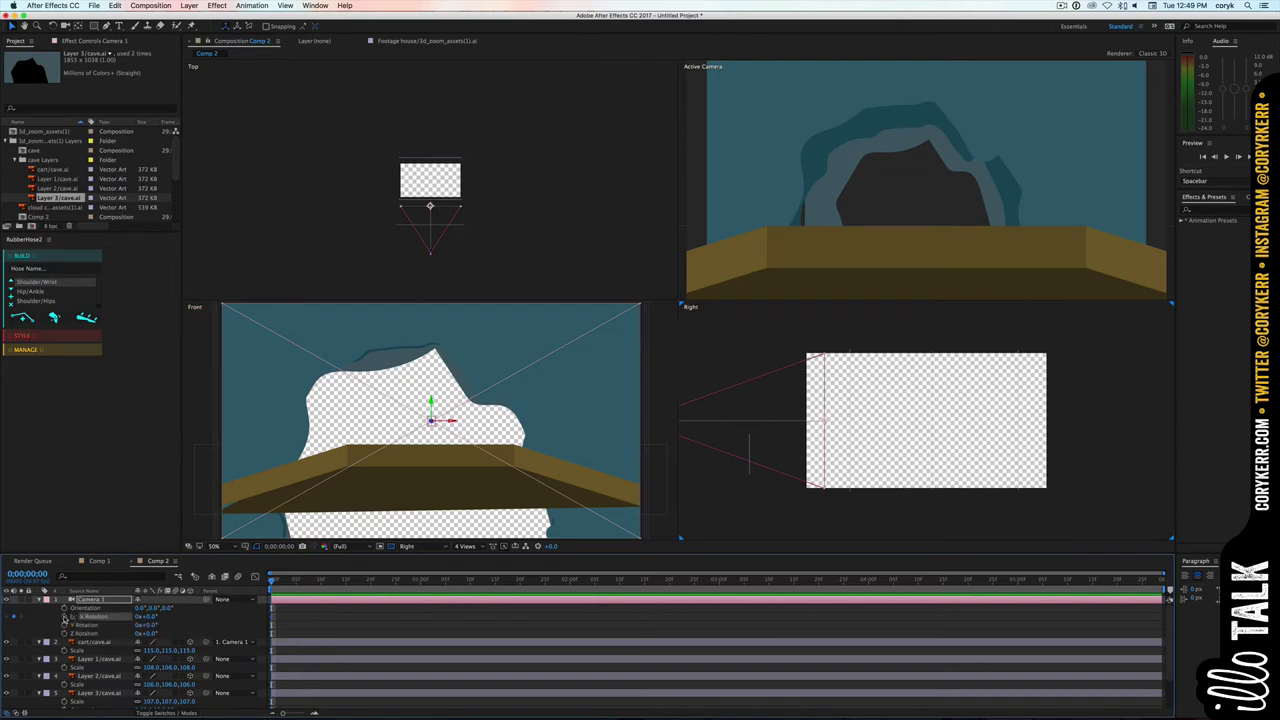
left_click(68, 633, "shift")
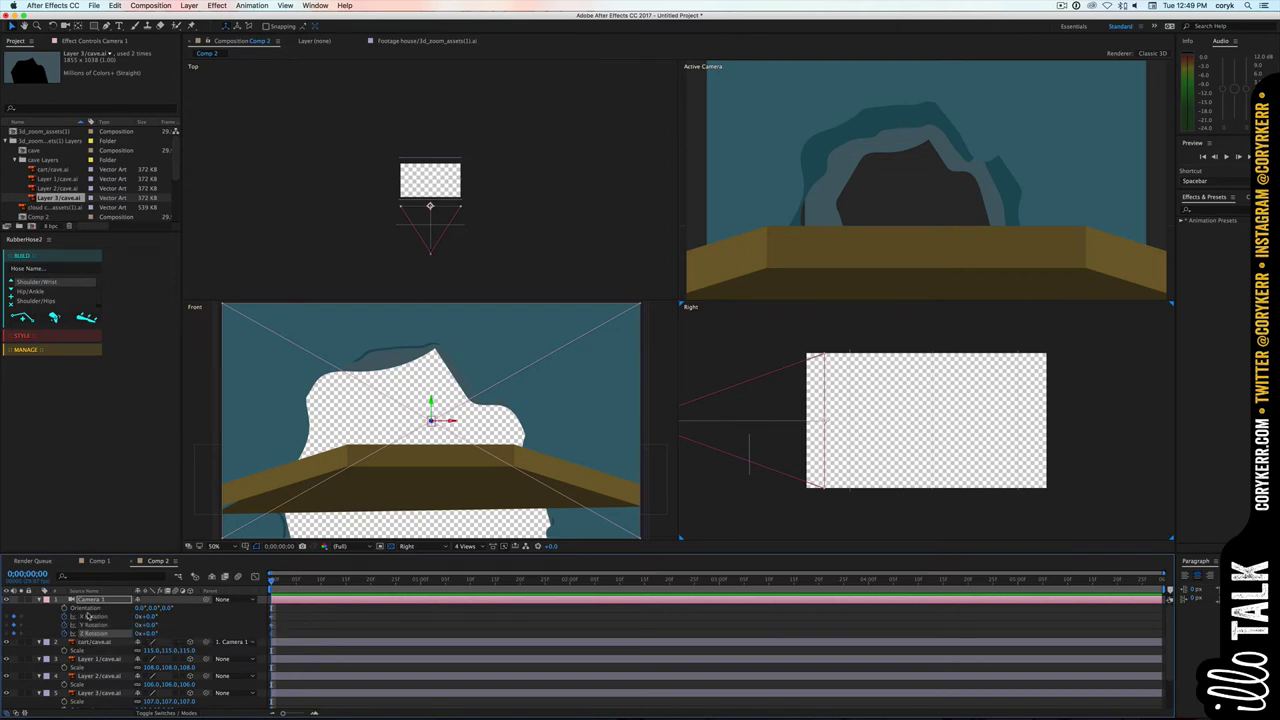
left_click(66, 608)
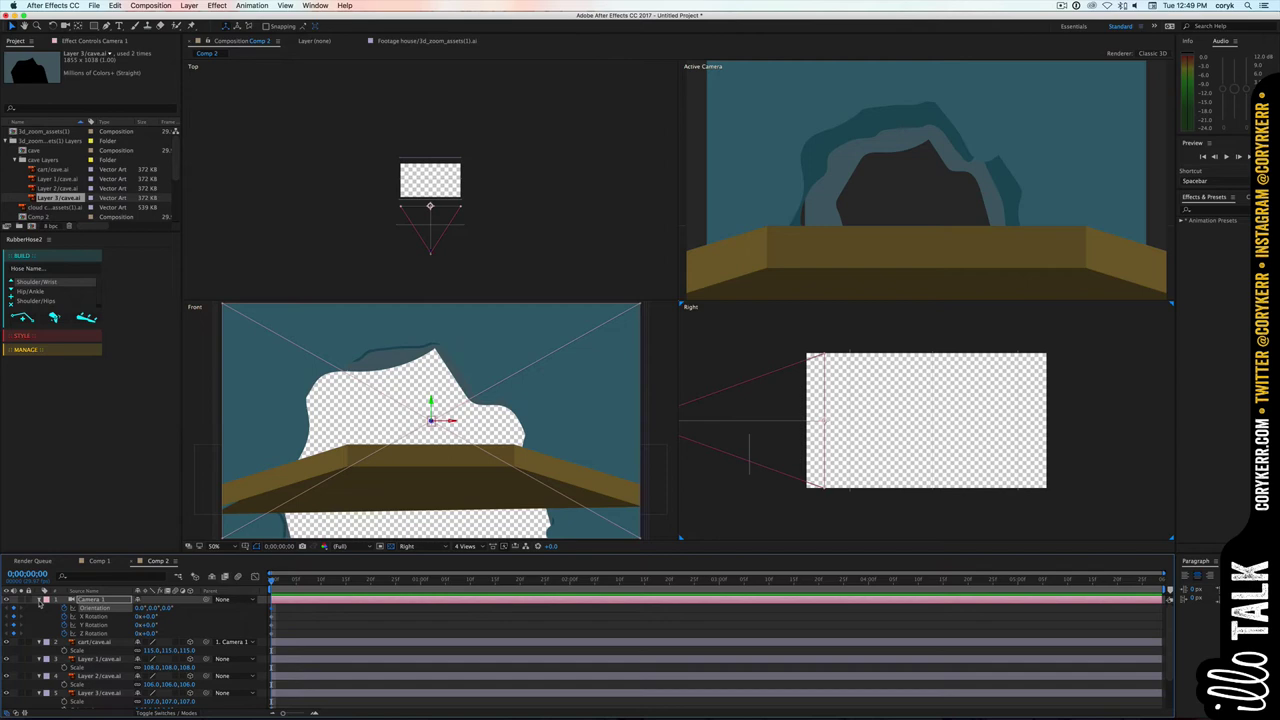
left_click(40, 600)
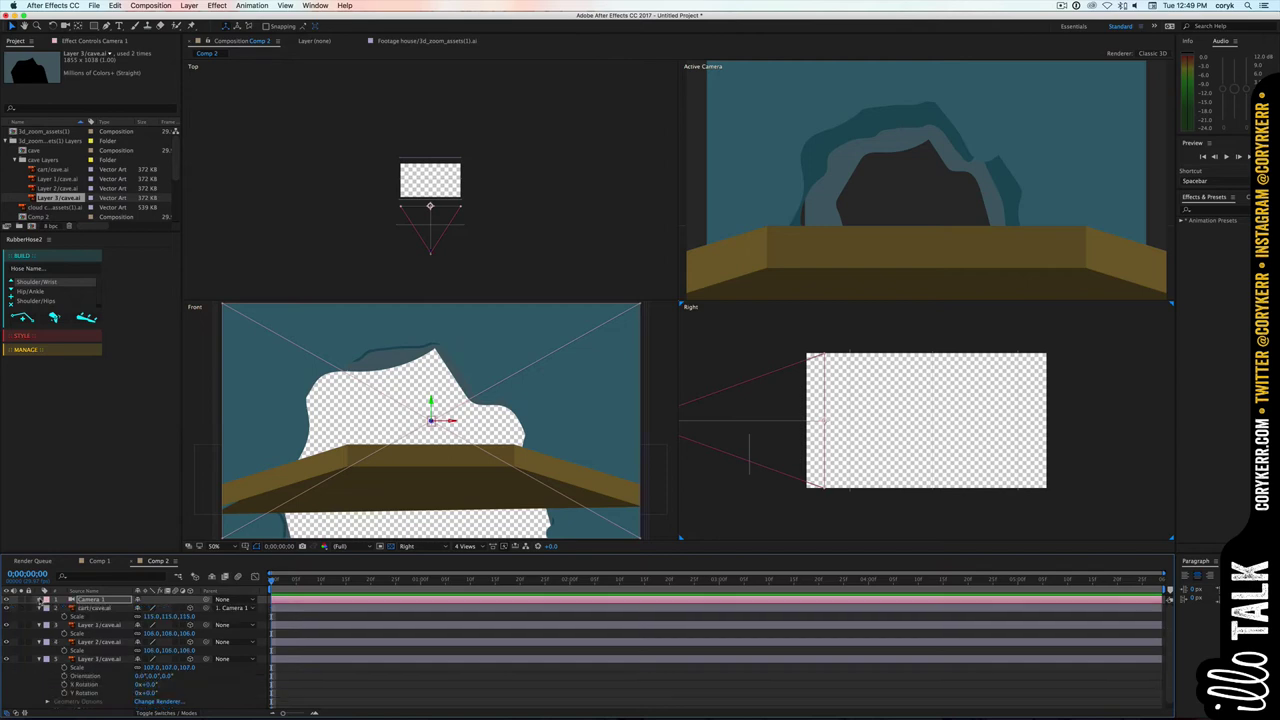
left_click(40, 600)
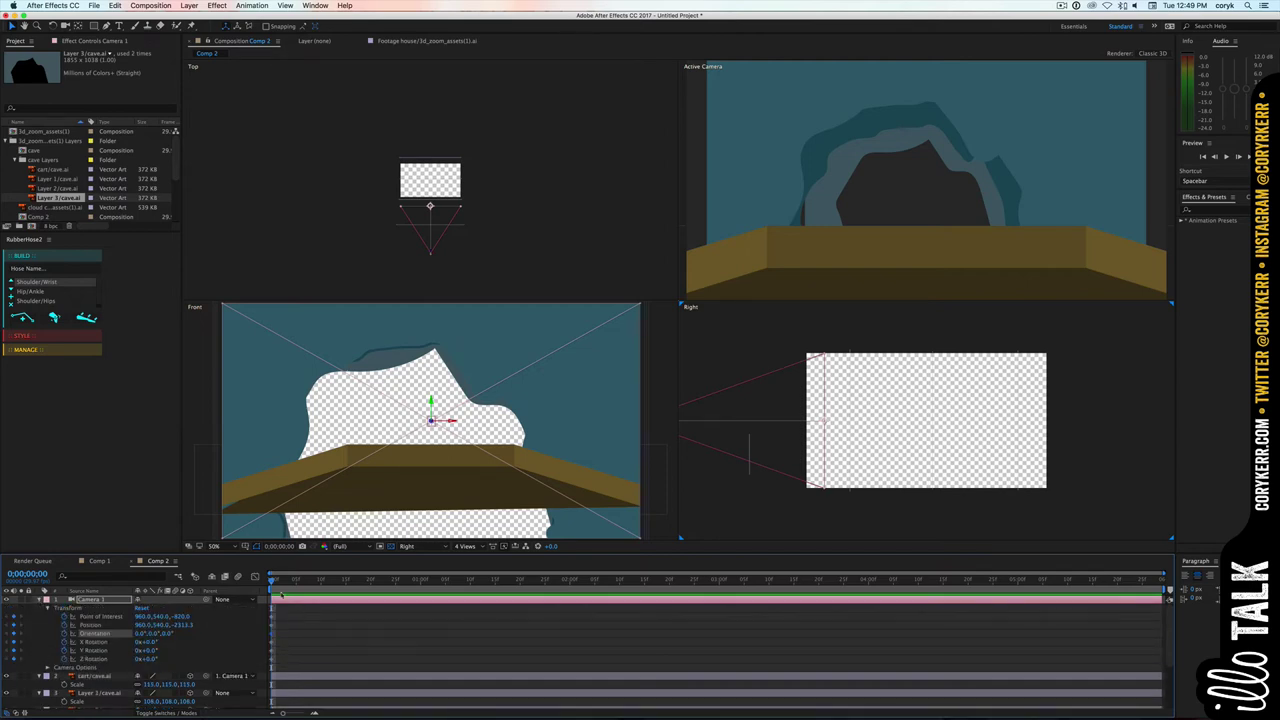
- Keyframe the camera forward into the cave at 0;00;02;00 with a Z position of about -647, and scrub back to check the move
left_click_drag(271, 582, 570, 581)
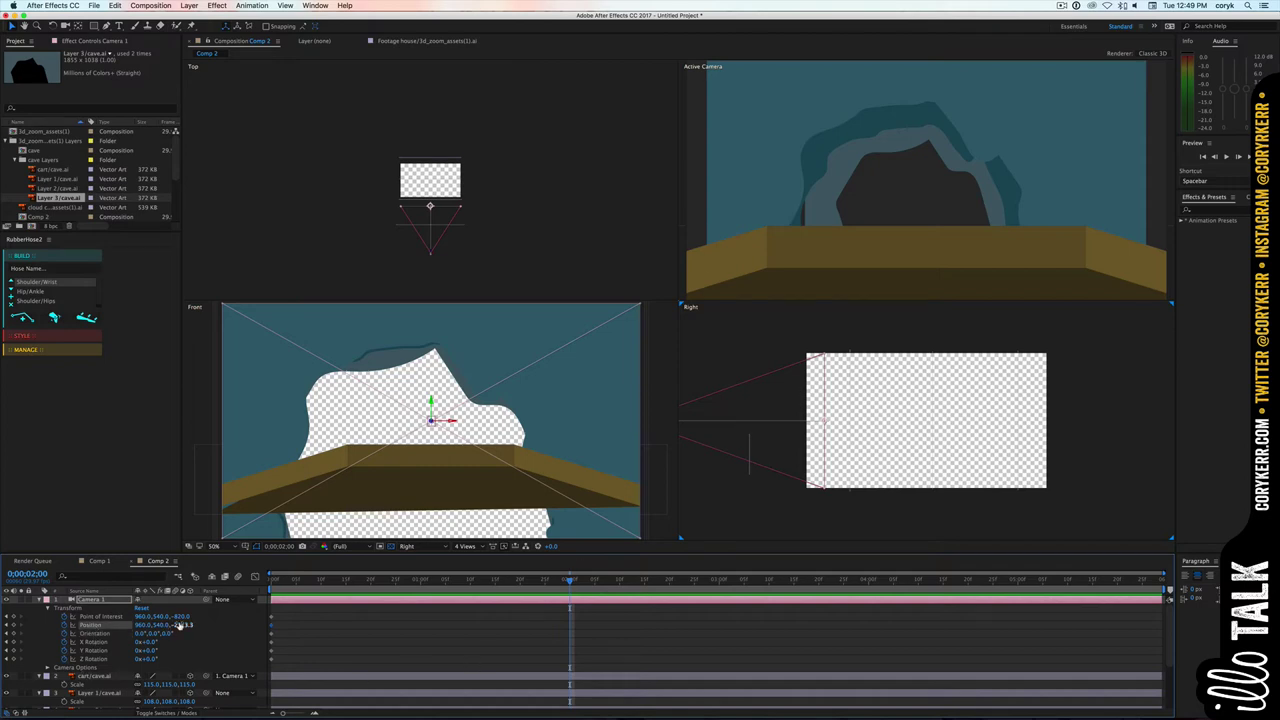
left_click_drag(178, 624, 910, 635)
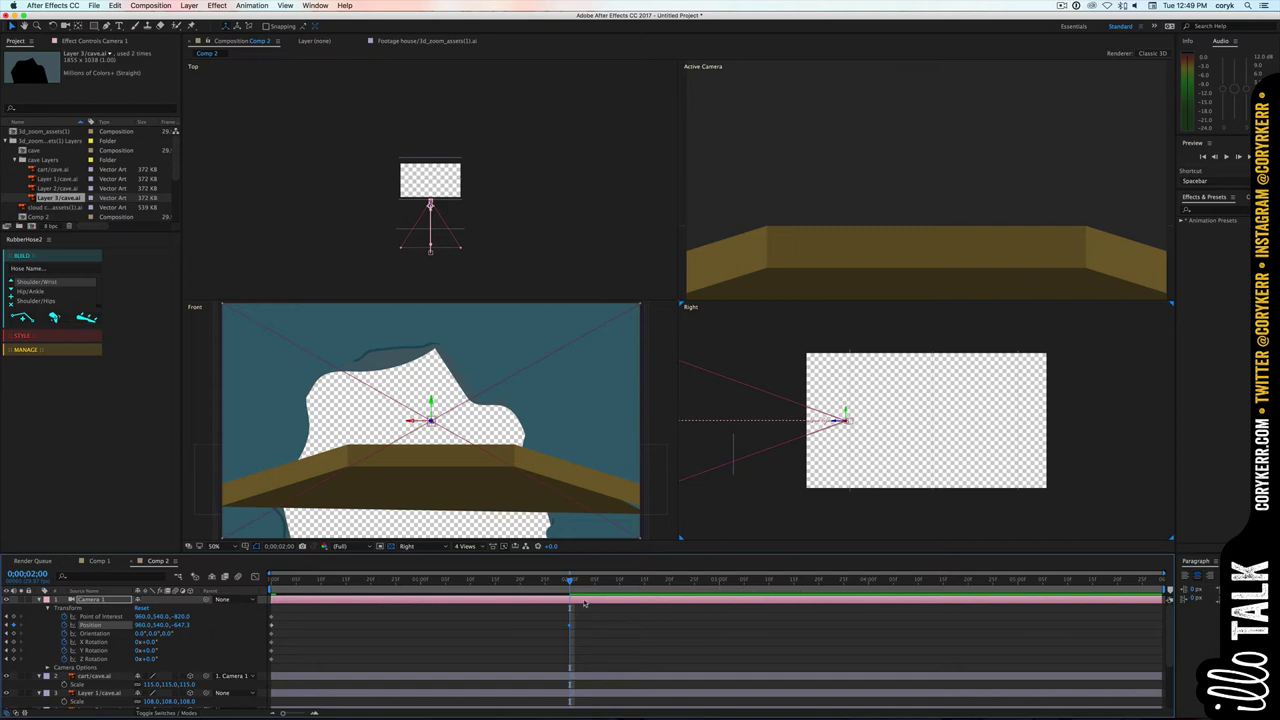
left_click_drag(569, 582, 546, 597)
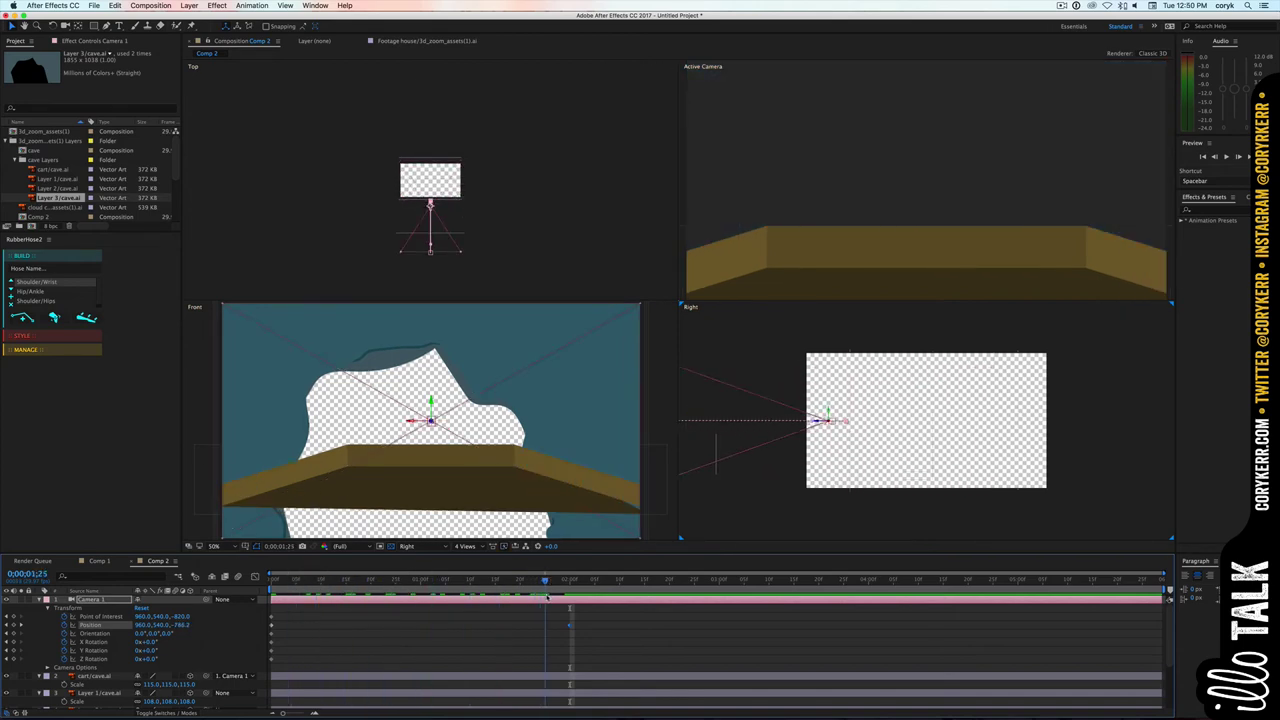
- At 0;00;01;13, keyframe the camera's point of interest deeper and lower, beyond the rear cave layer, at about 960, 1012, 1520
key("Page_Up")
key("Page_Up")
key("Page_Up")
key("Page_Up")
key("Page_Up")
key("Page_Up")
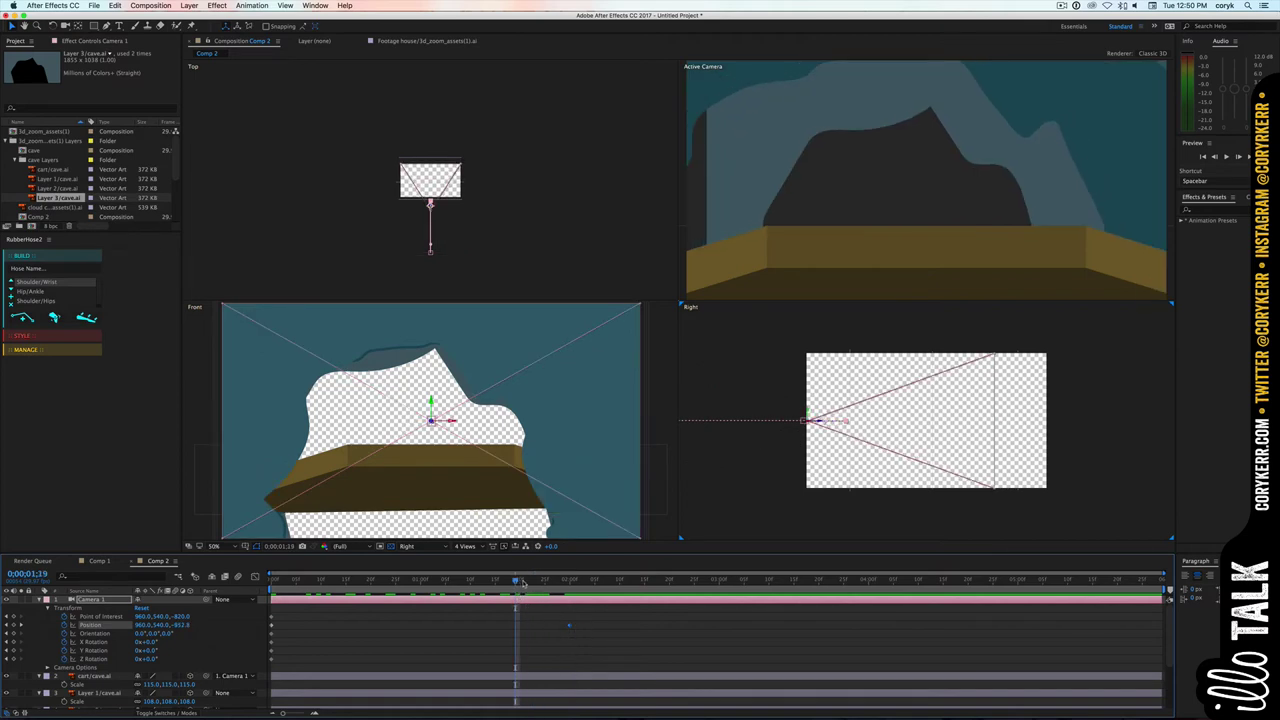
left_click_drag(521, 582, 560, 586)
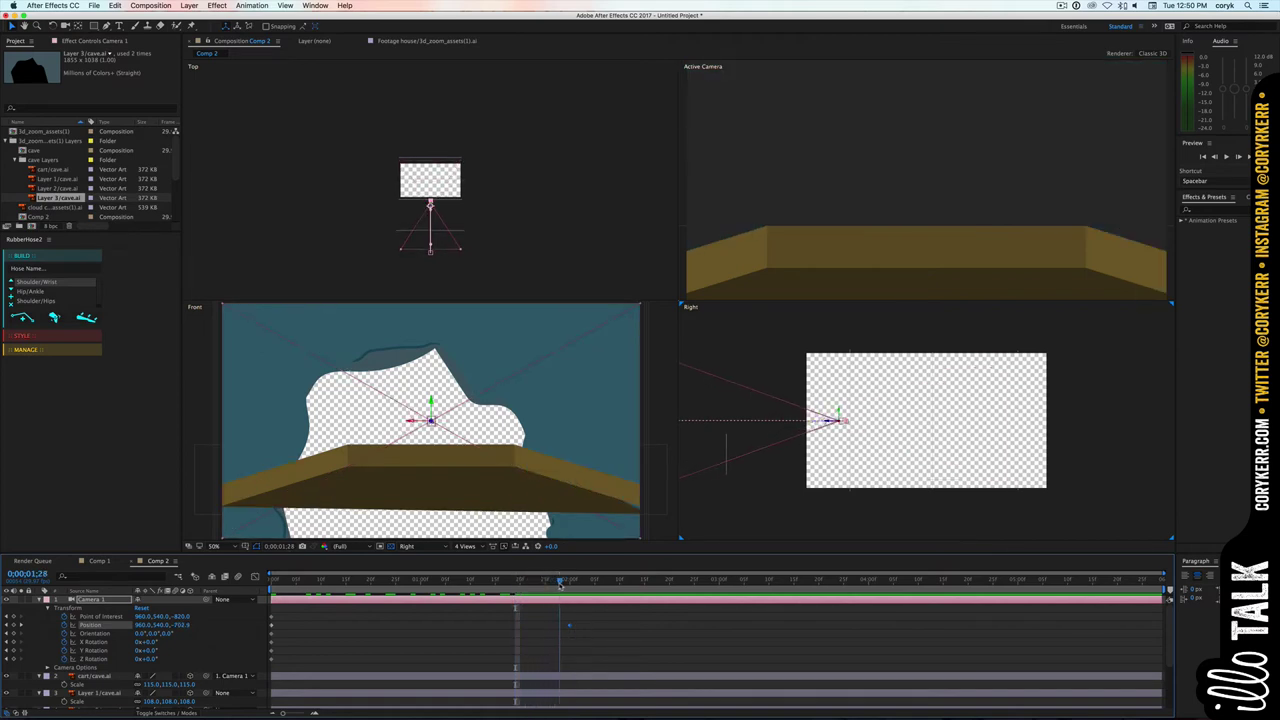
key("Page_Up")
key("Page_Up")
key("Page_Up")
key("Page_Up")
key("Page_Up")
key("Page_Up")
key("Page_Up")
key("Page_Up")
key("Page_Up")
key("Page_Up")
key("Page_Up")
key("Page_Up")
key("Page_Up")
key("Page_Up")
key("Page_Up")
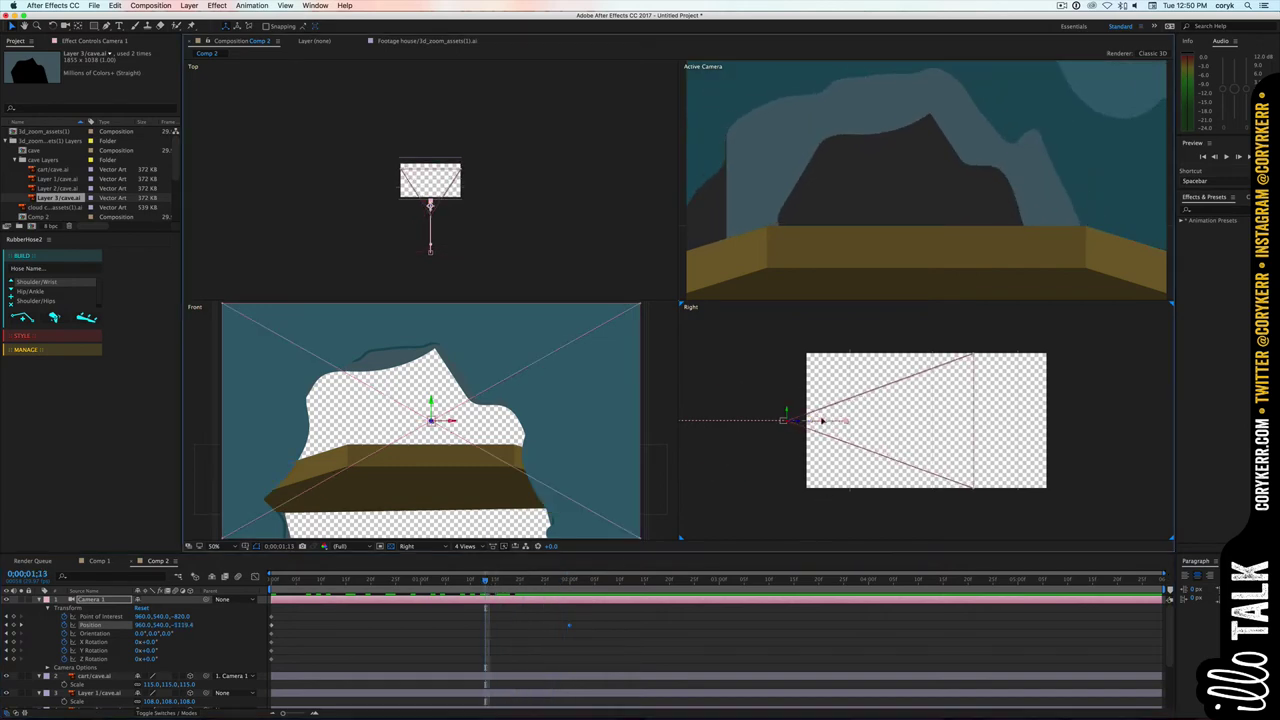
mouse_move(826, 425)
left_mouse_down()
mouse_move(1090, 421)
mouse_move(1100, 433)
mouse_move(1080, 447)
mouse_move(1117, 479)
left_mouse_up()
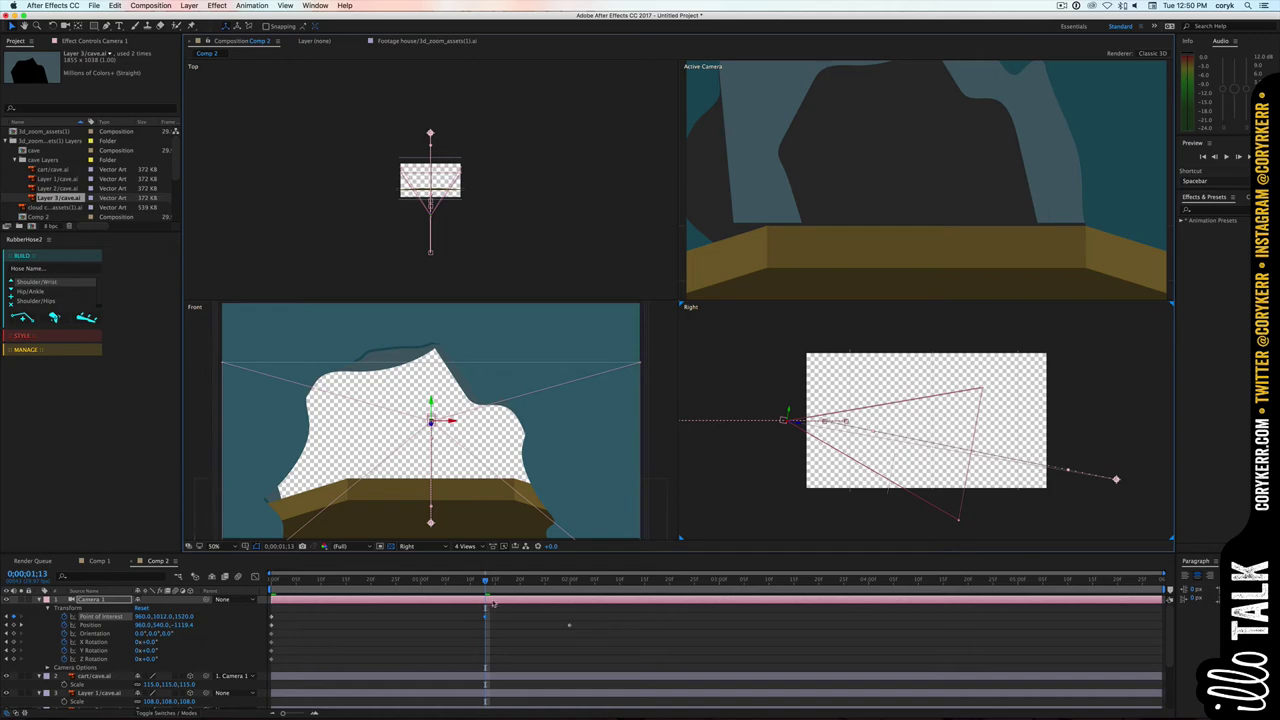
- At 0;00;00;00, raise the camera's point of interest to about Y 380, and bend its motion path into a smooth curve
left_click_drag(485, 580, 271, 584)
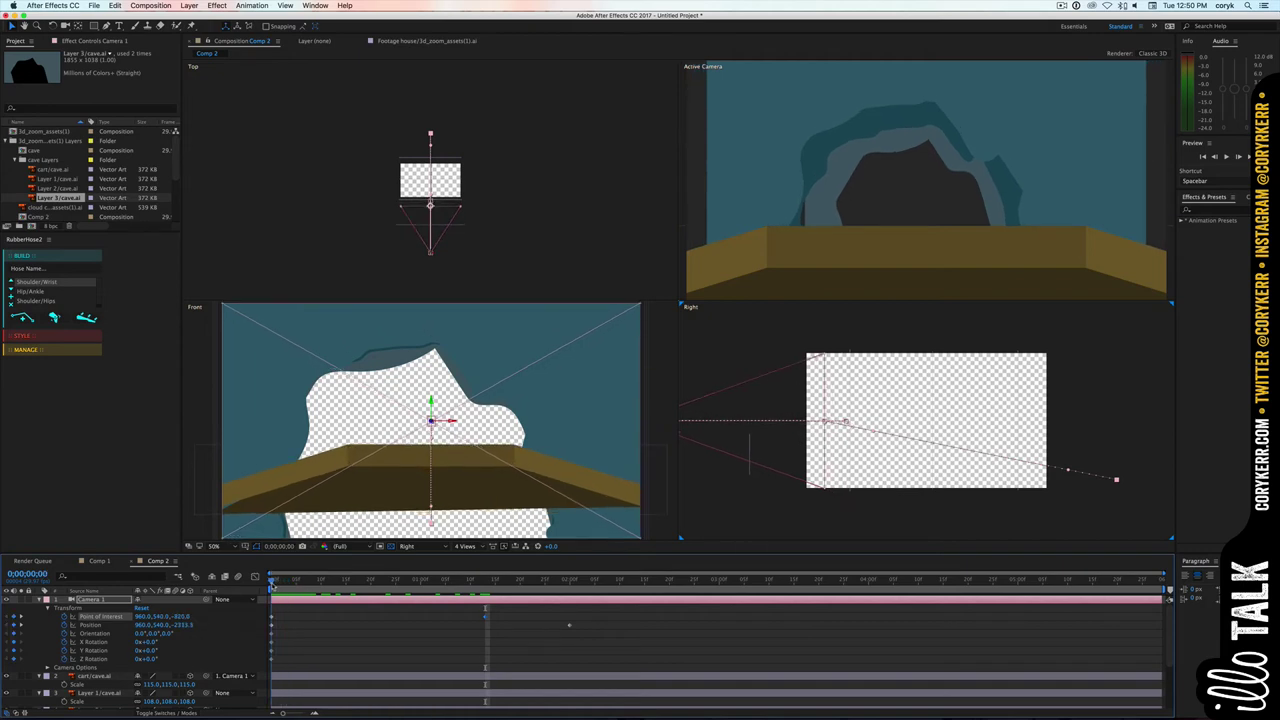
left_click_drag(824, 420, 830, 403)
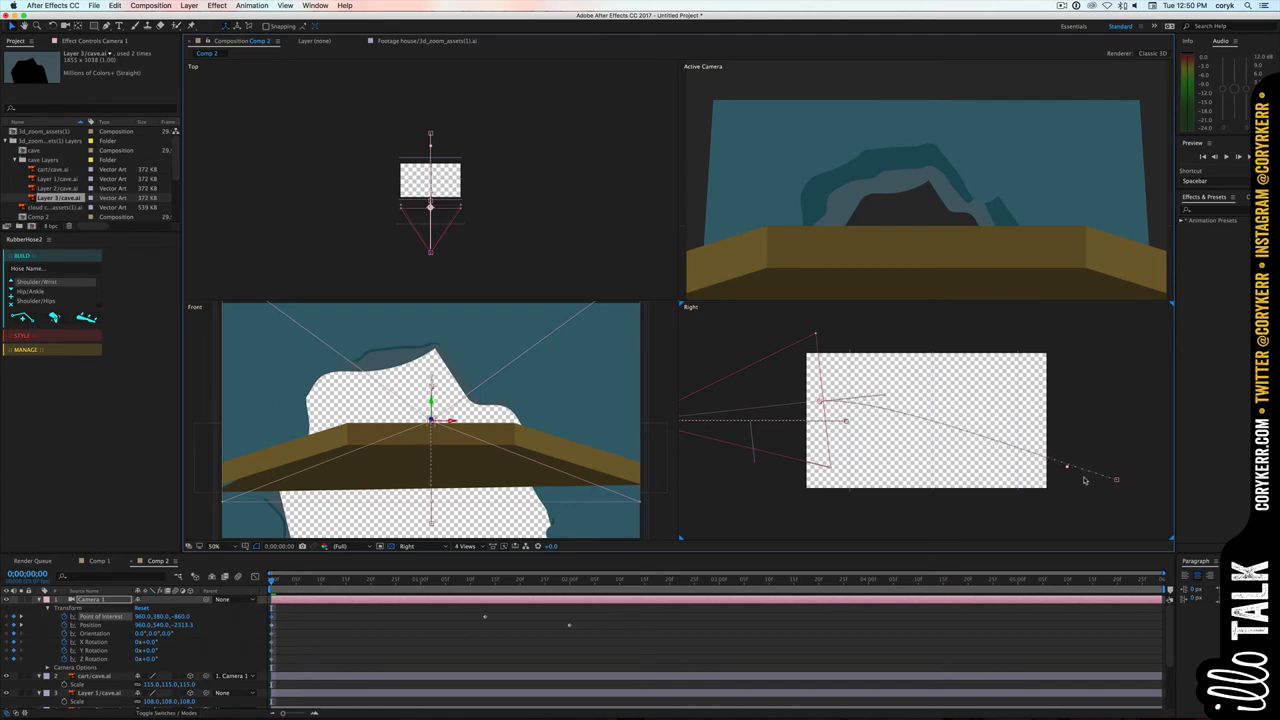
left_click_drag(1067, 469, 920, 487)
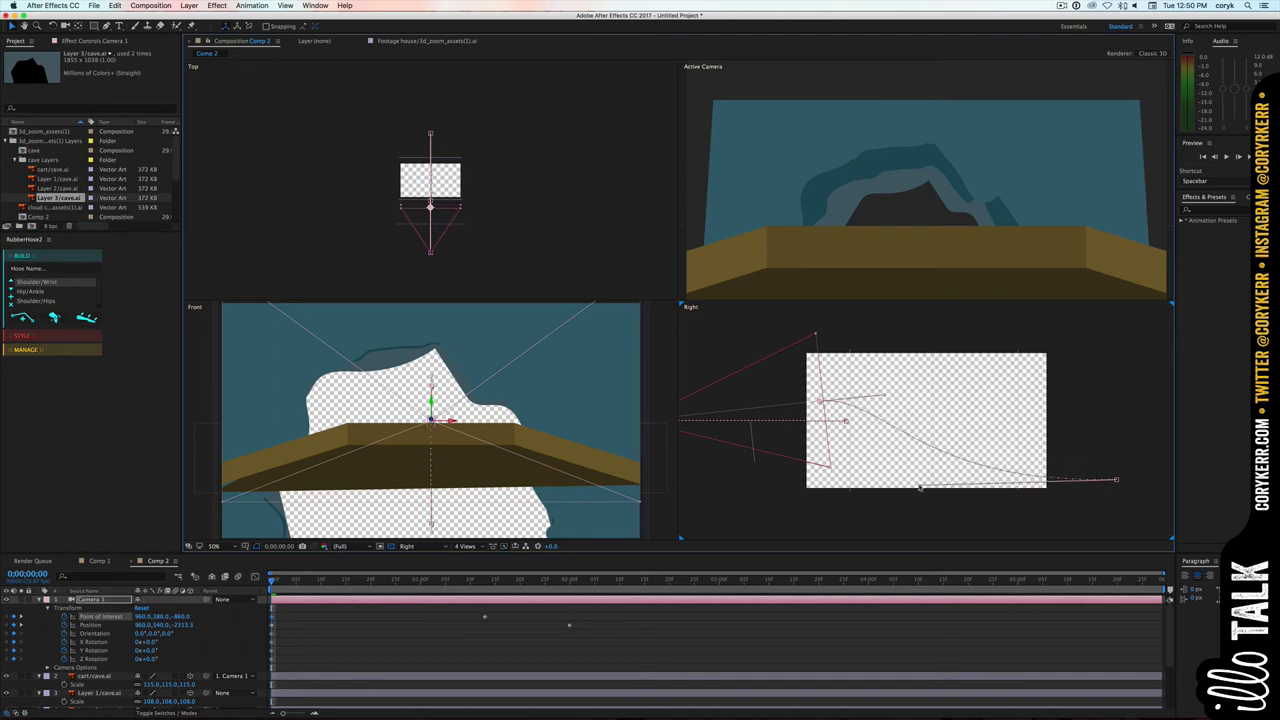
- At 0;00;03;02, keyframe the camera forward and down to about 960, 773, 415, and preview the animation from the start
left_click_drag(271, 583, 719, 615)
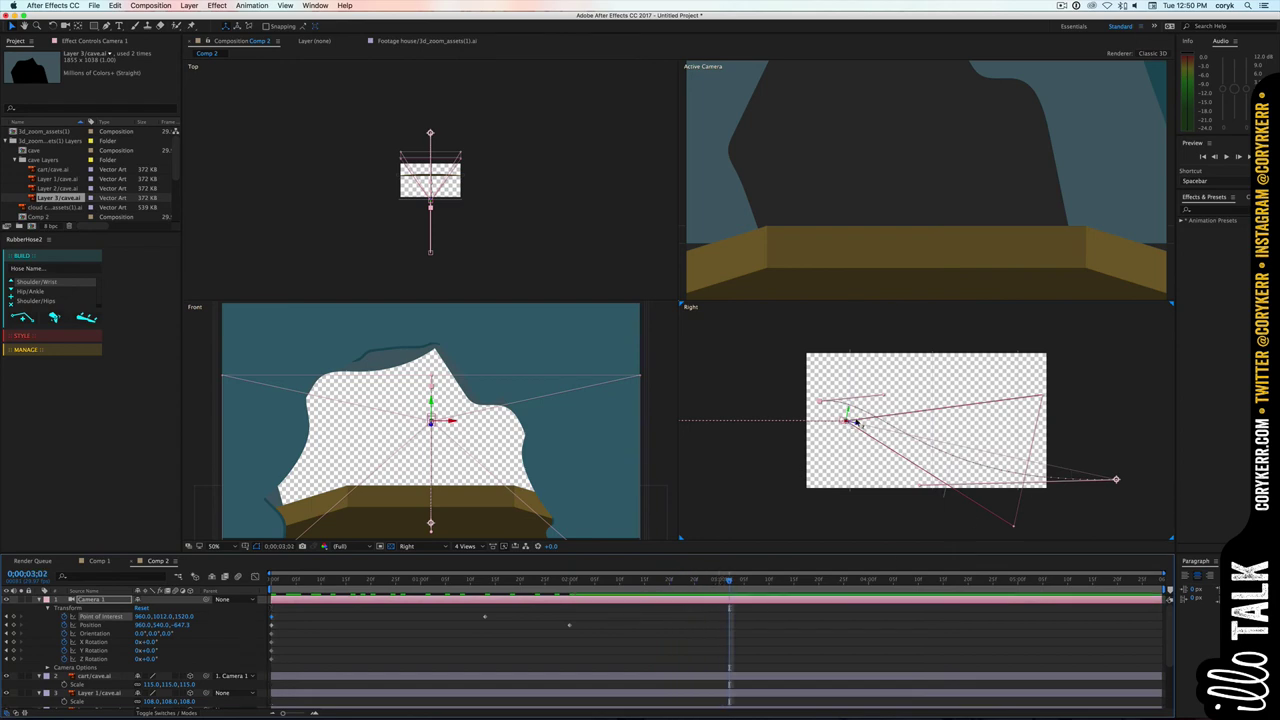
left_click_drag(855, 422, 997, 438)
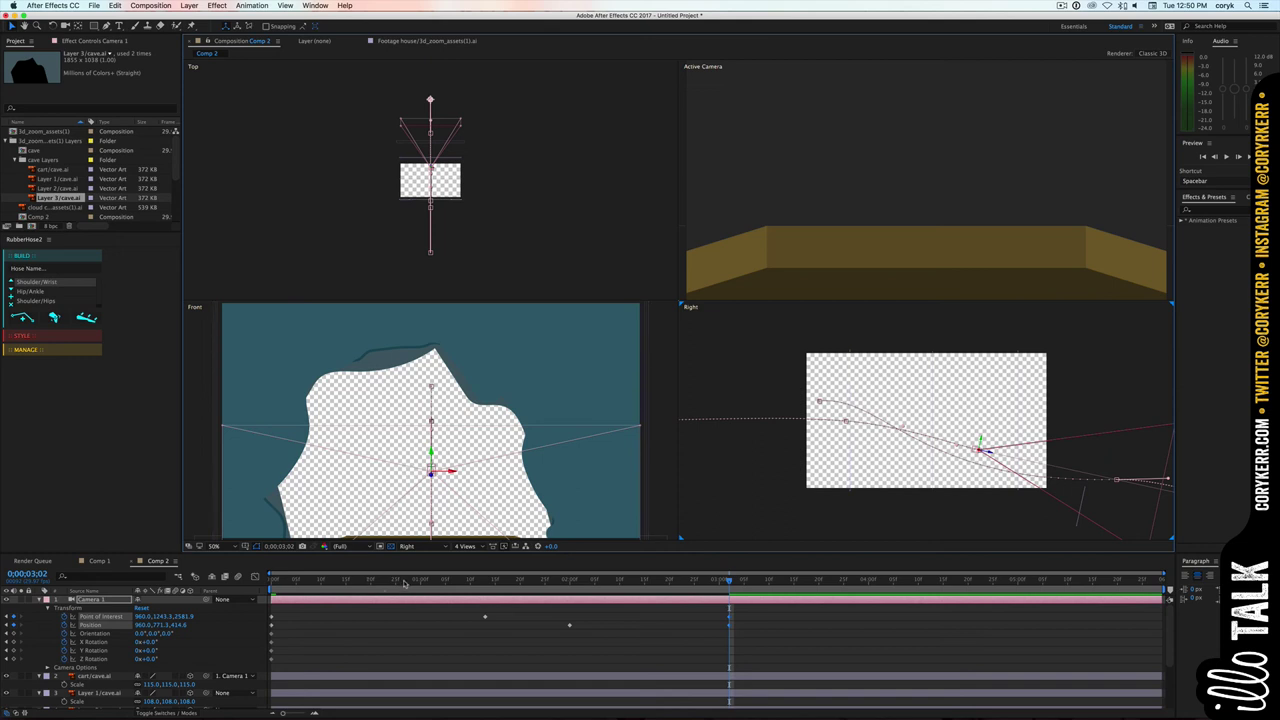
left_click_drag(405, 583, 255, 578)
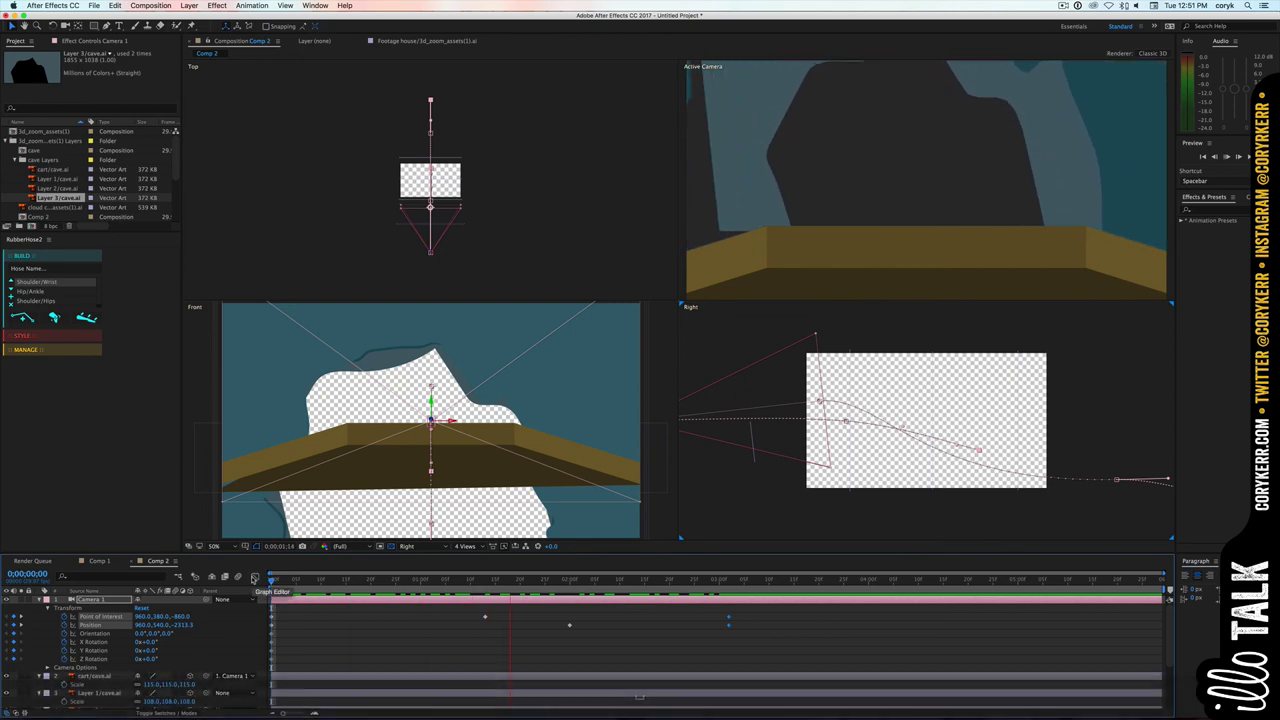
key("space")
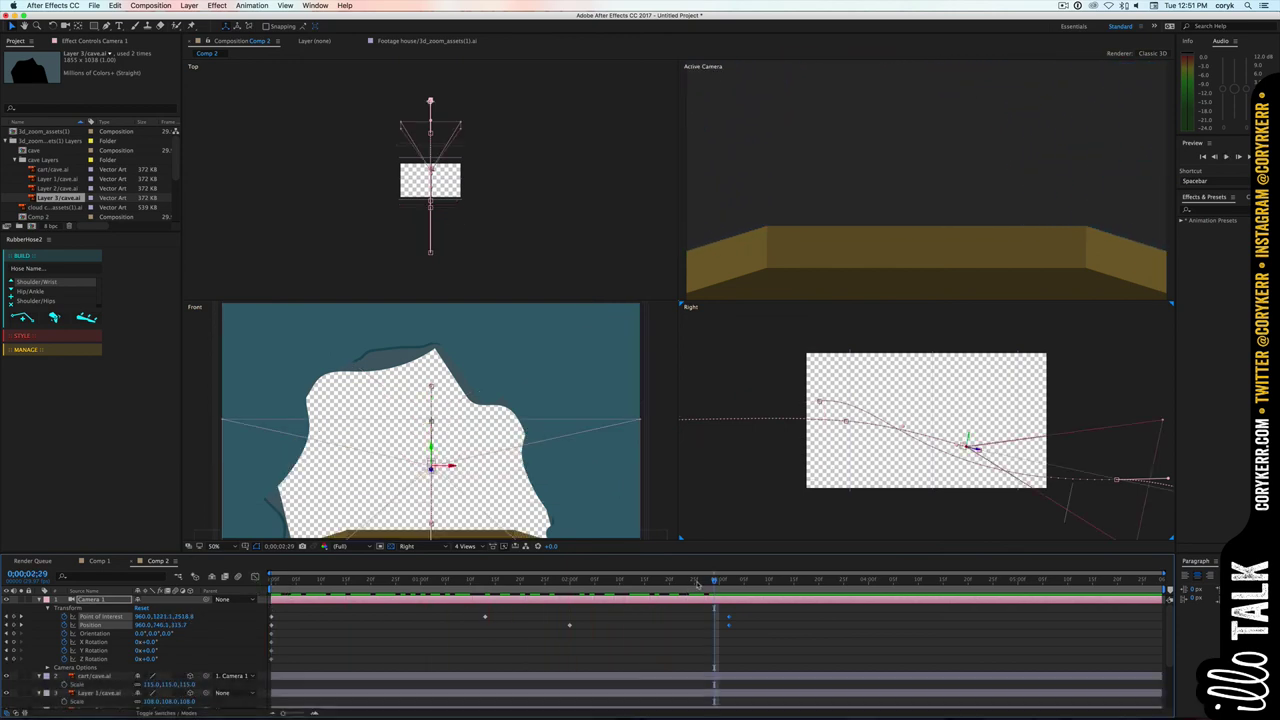
- At 0;00;01;01, keyframe the camera's point of interest sideways to about X 384, and preview the turn
left_click_drag(617, 583, 430, 583)
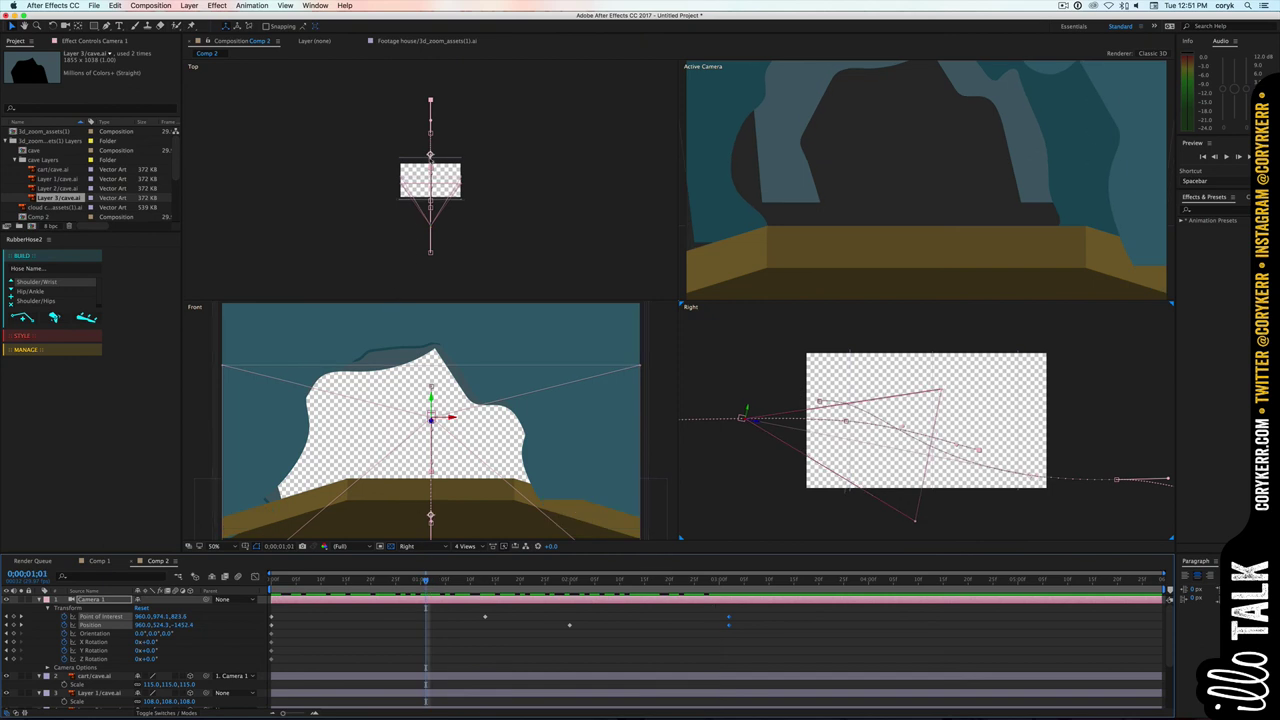
left_click_drag(430, 155, 410, 153)
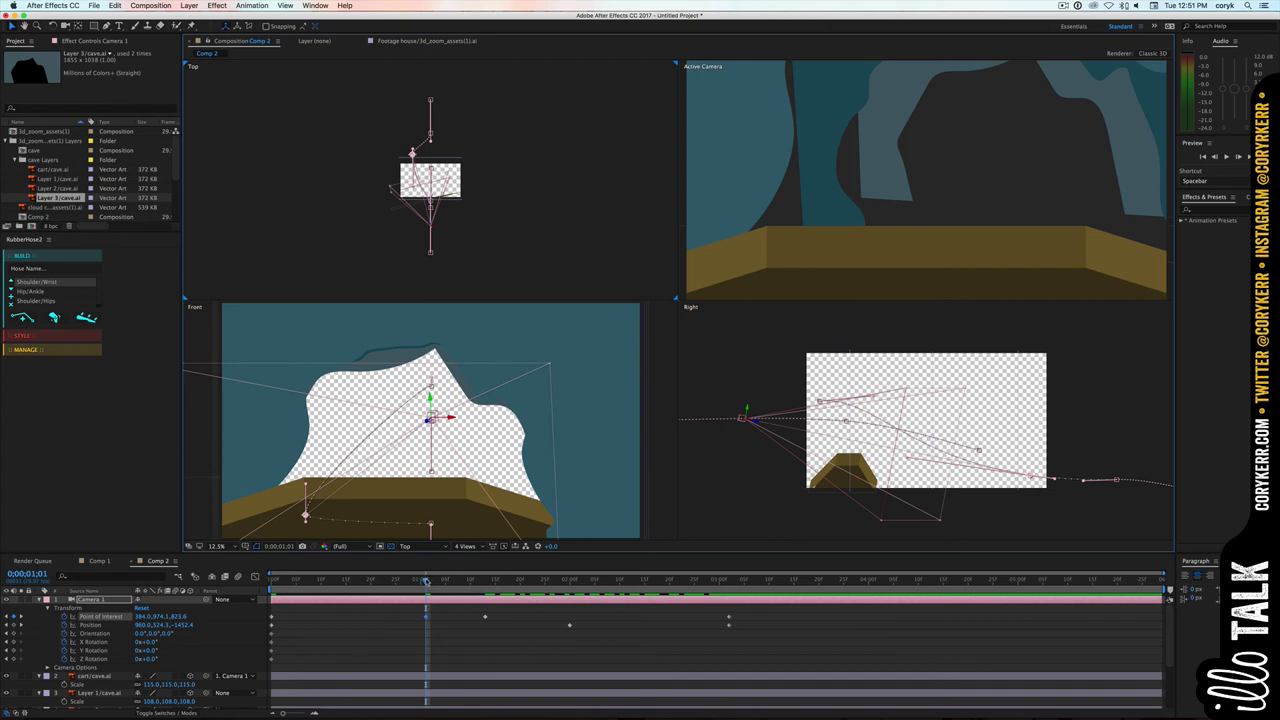
key("space")
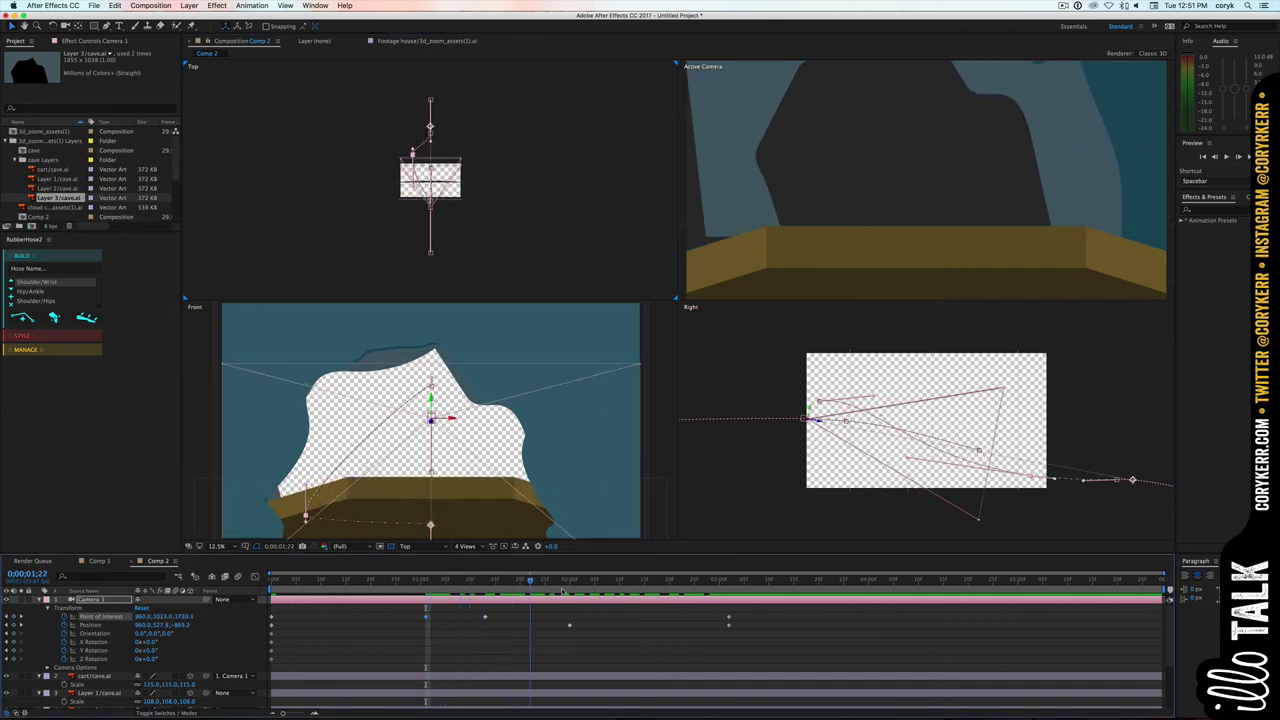
left_click(415, 579)
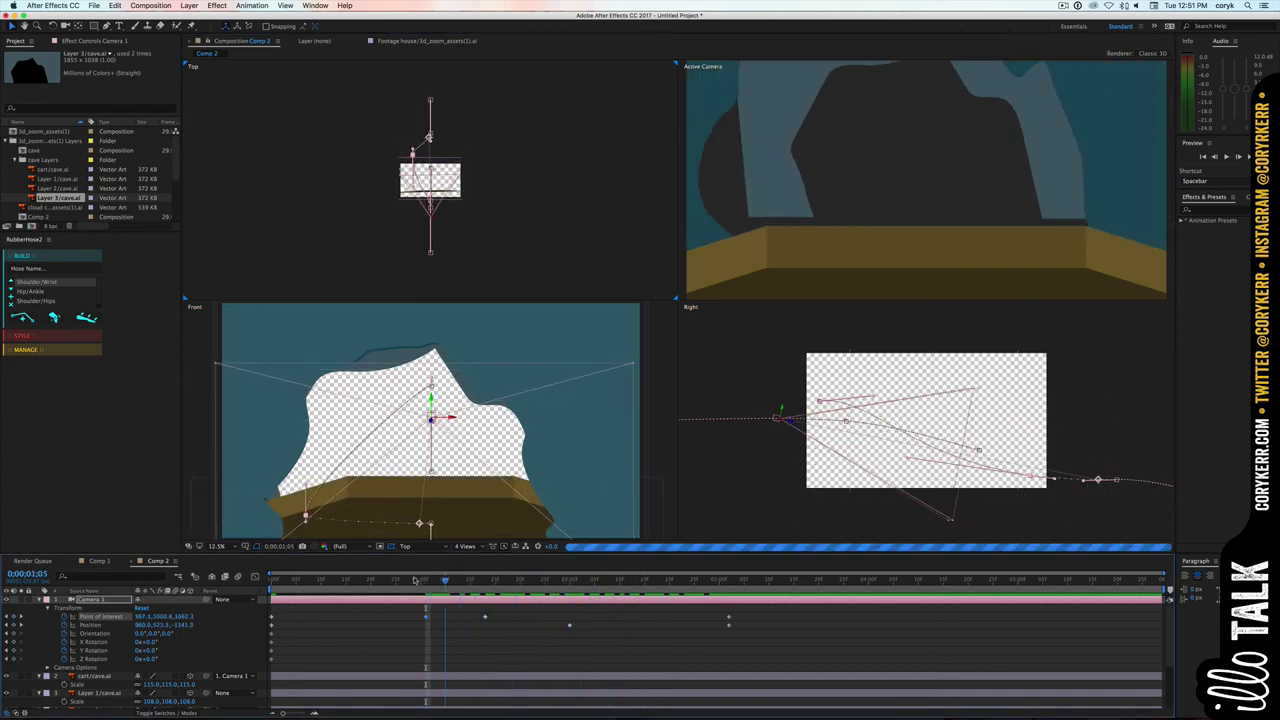
key("space")
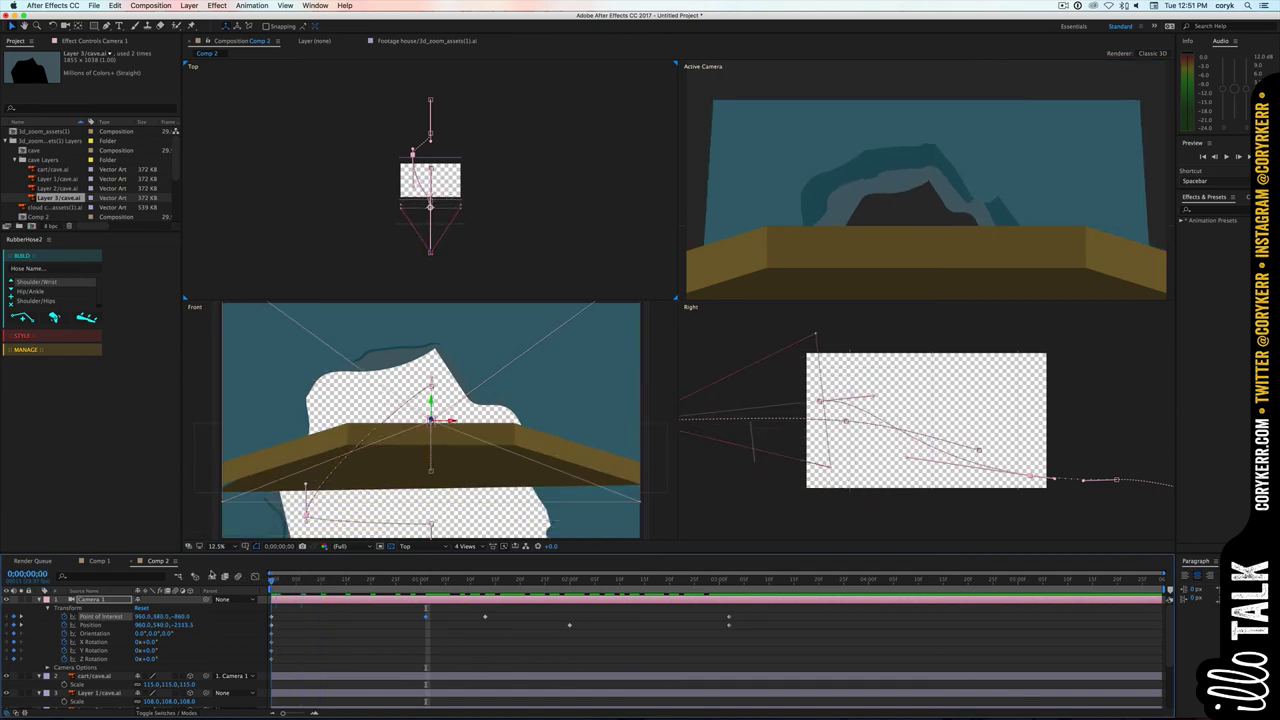
key("space")
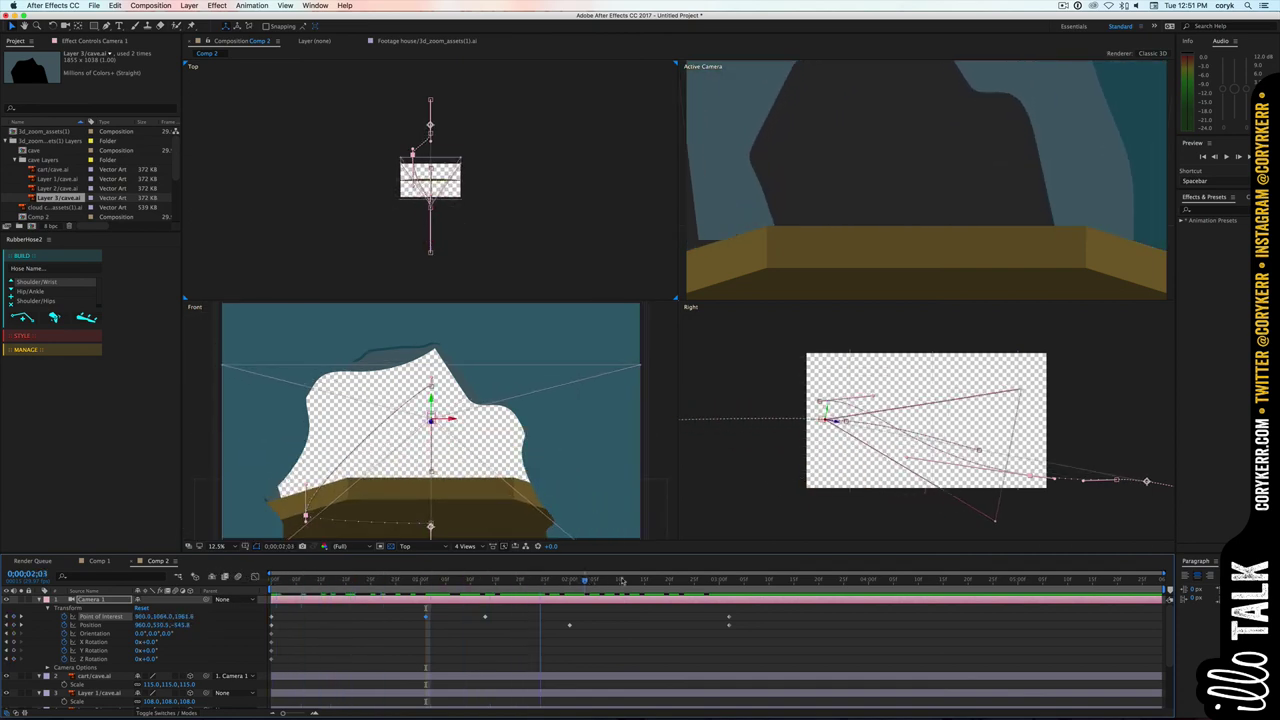